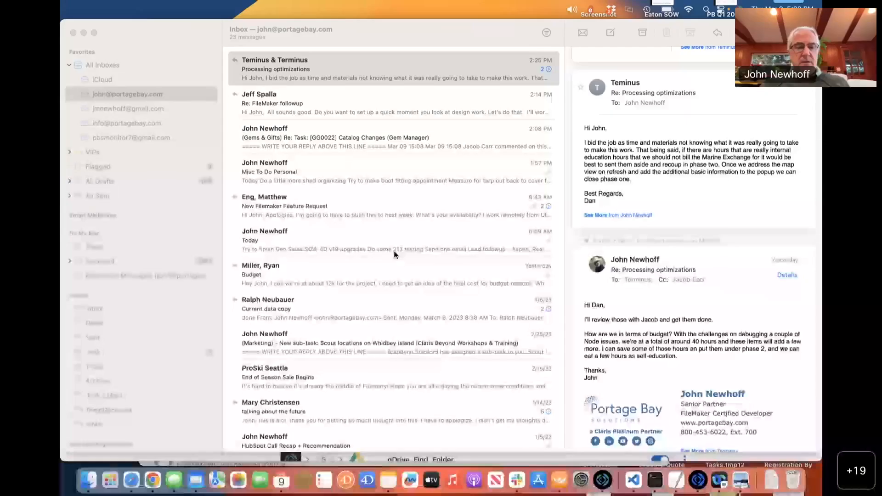
# Switch from Mail to Safari and show the EC2 Instances page with three running instances.
pyautogui.press('super+Tab')
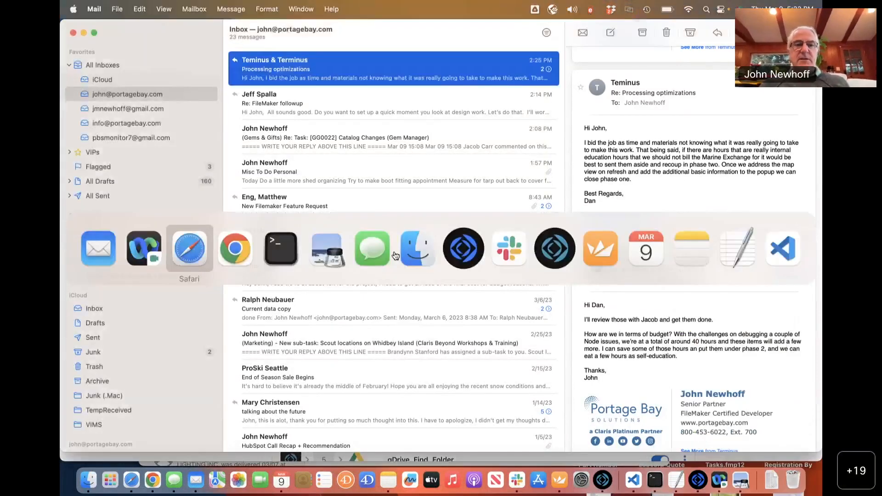
pyautogui.click(547, 64)
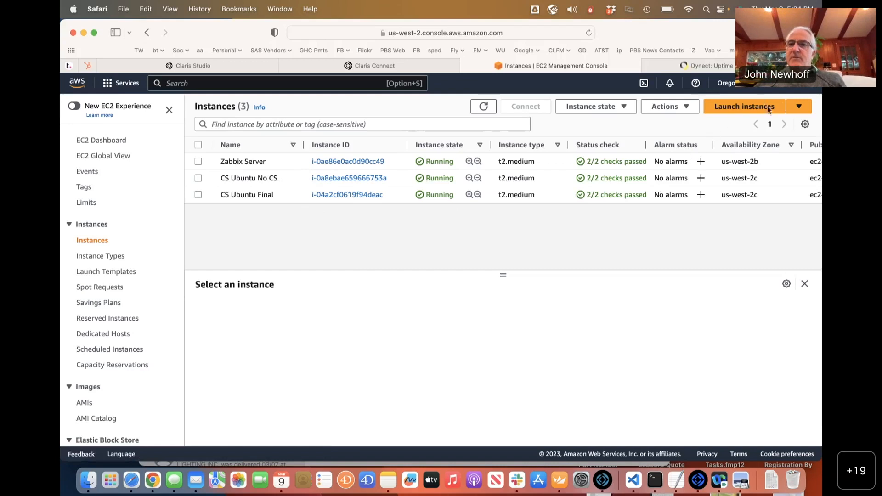
# Launch a new EC2 instance and name it 'Ubuntu #3'.
pyautogui.click(733, 107)
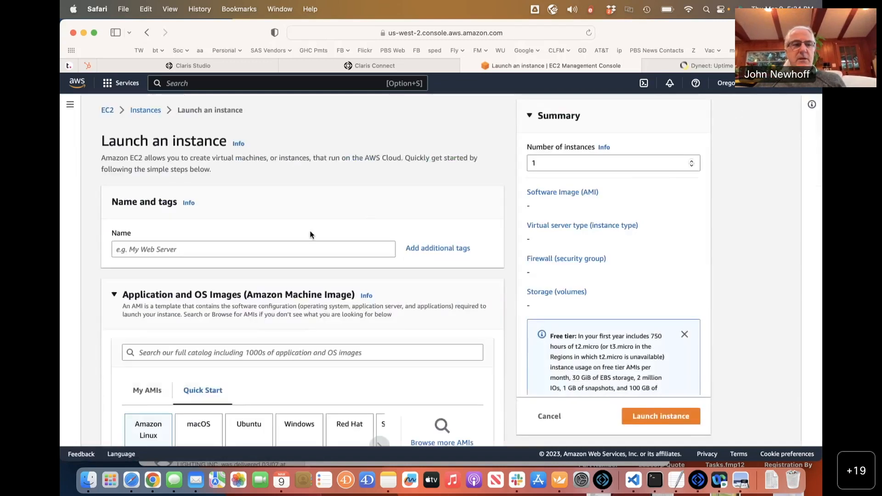
pyautogui.click(244, 248)
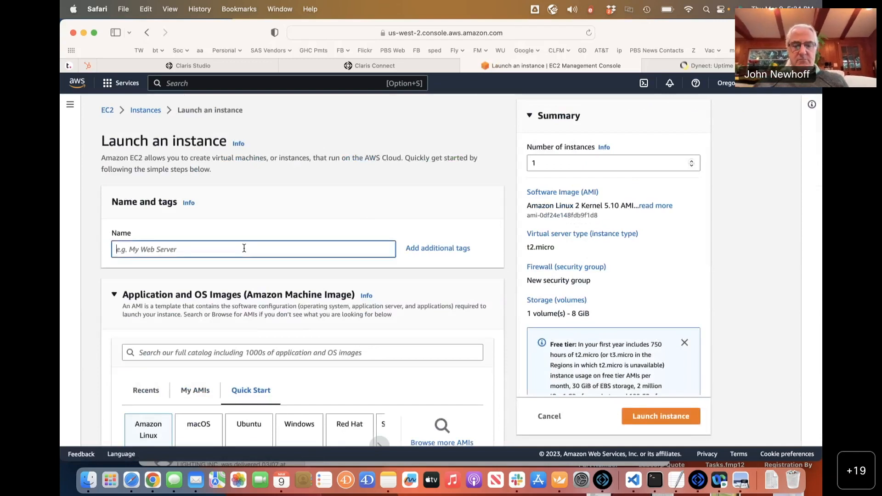
pyautogui.write('Ubun')
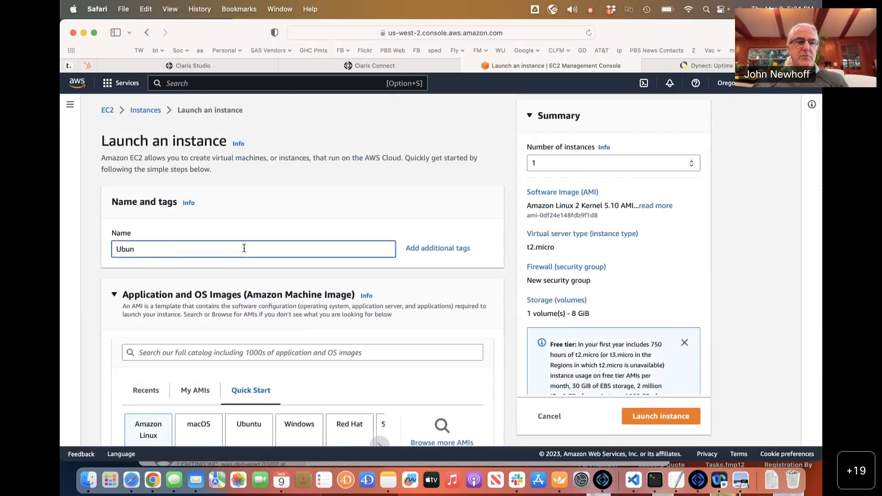
pyautogui.write('tu #3')
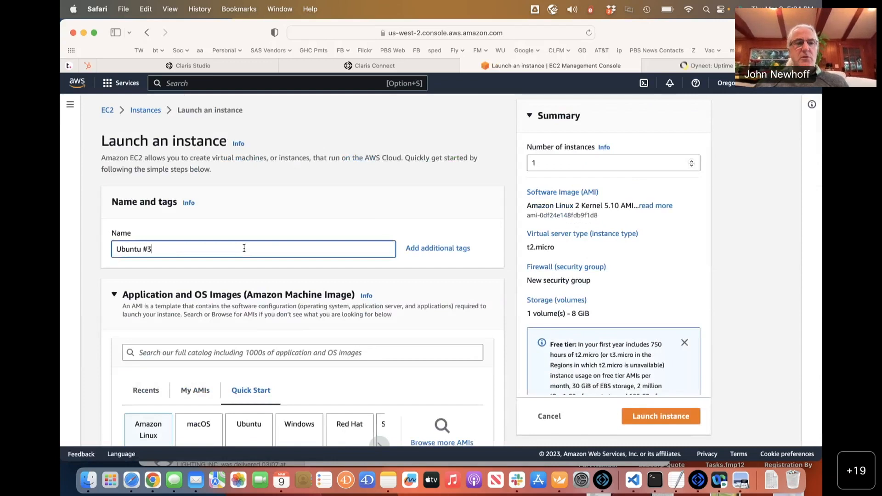
pyautogui.scroll(-5, 237, 264)
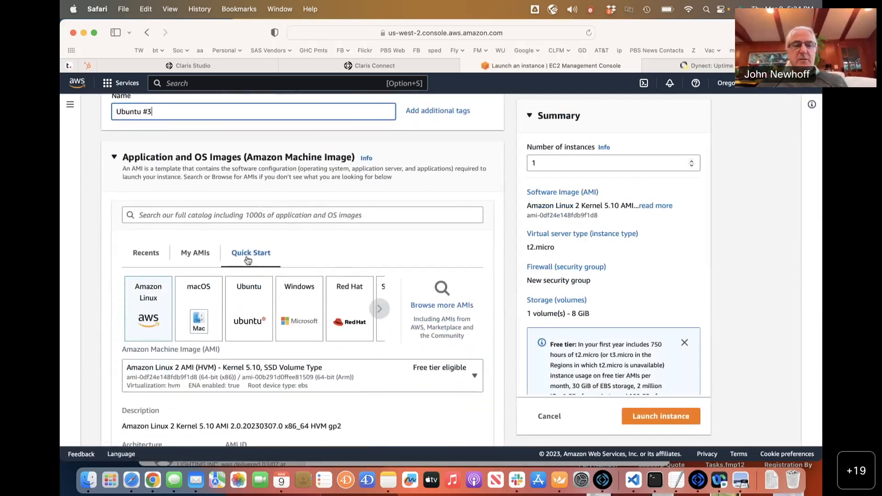
# Pick the Ubuntu Quick Start image, version Ubuntu Server 20.04 LTS (HVM), SSD Volume Type.
pyautogui.scroll(-3, 278, 243)
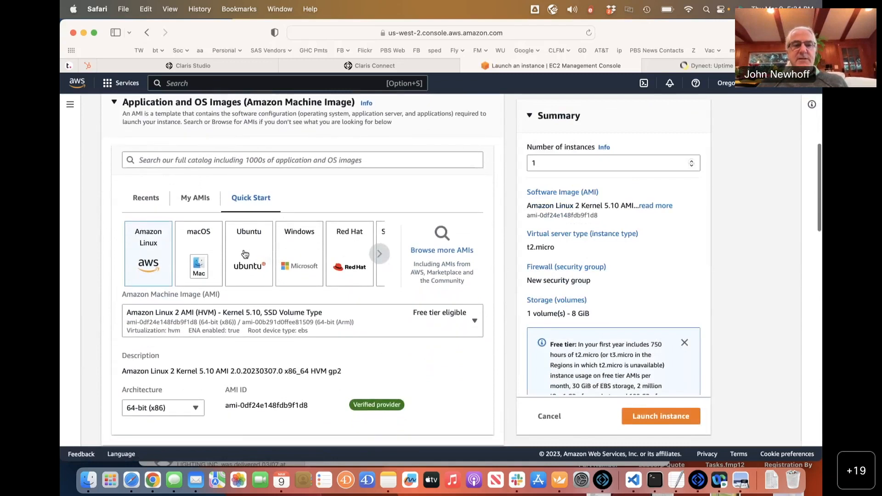
pyautogui.click(244, 254)
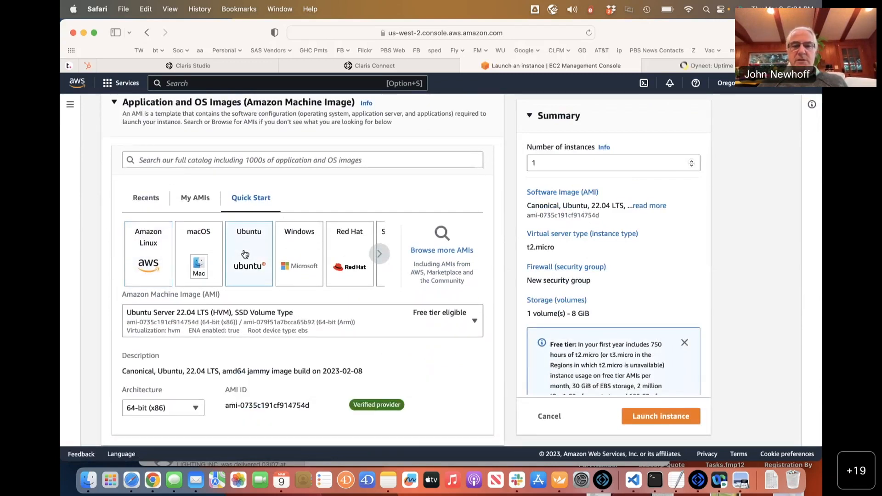
pyautogui.scroll(-4, 317, 232)
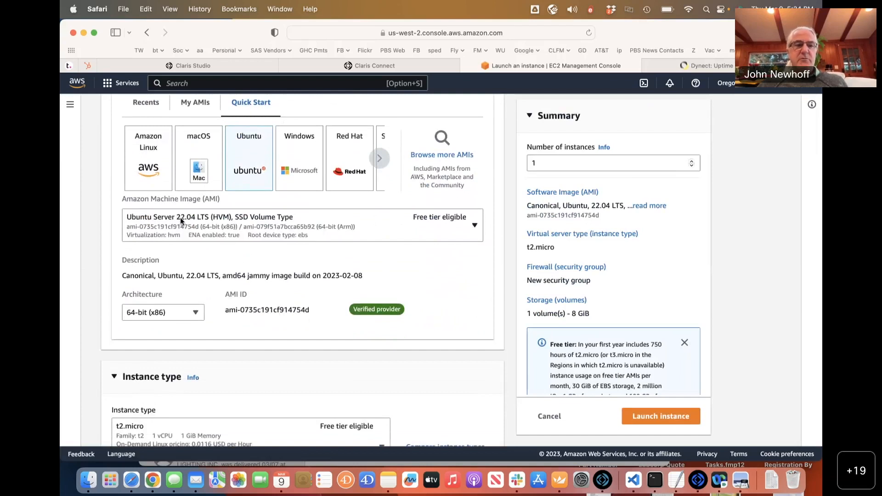
pyautogui.click(191, 221)
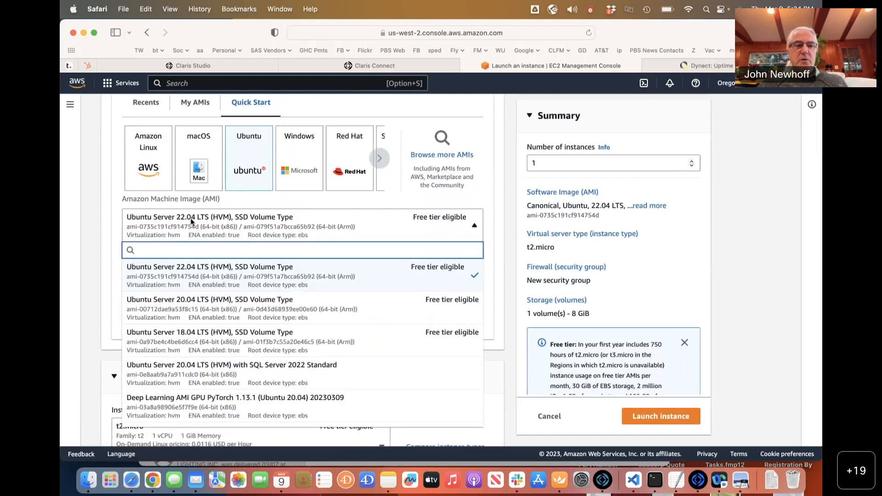
pyautogui.click(252, 311)
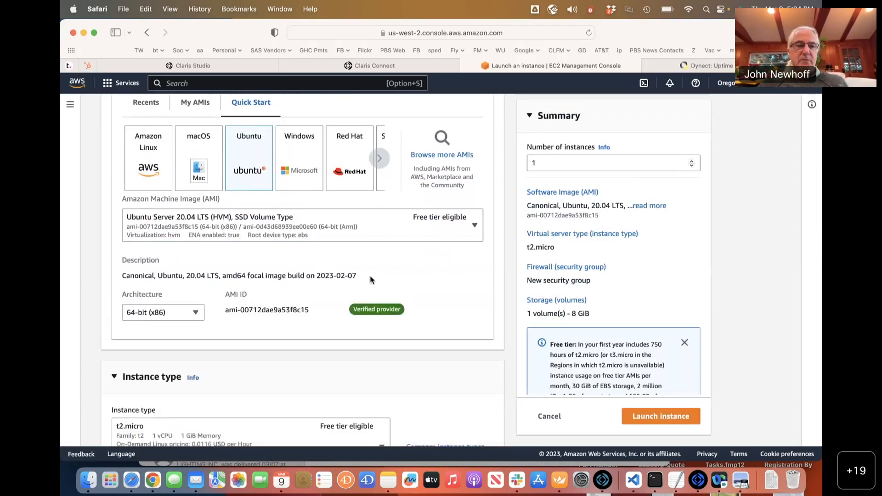
pyautogui.scroll(-4, 371, 280)
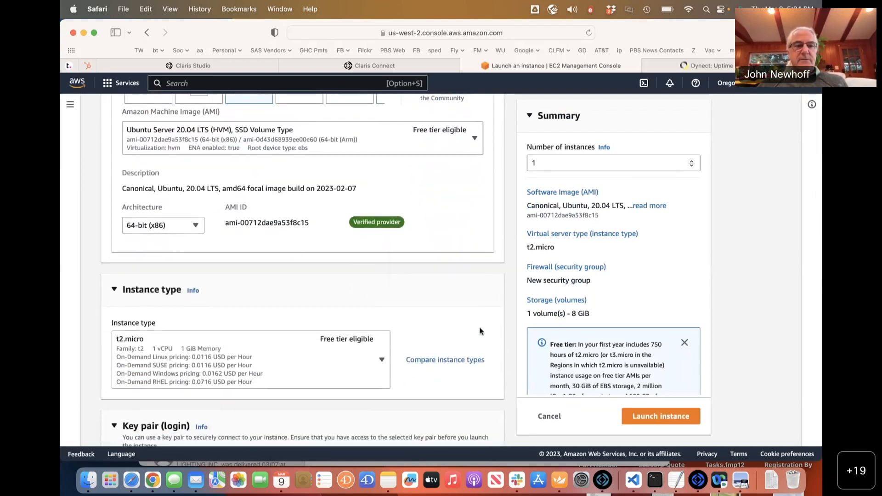
pyautogui.scroll(-1, 286, 254)
pyautogui.scroll(-2, 322, 239)
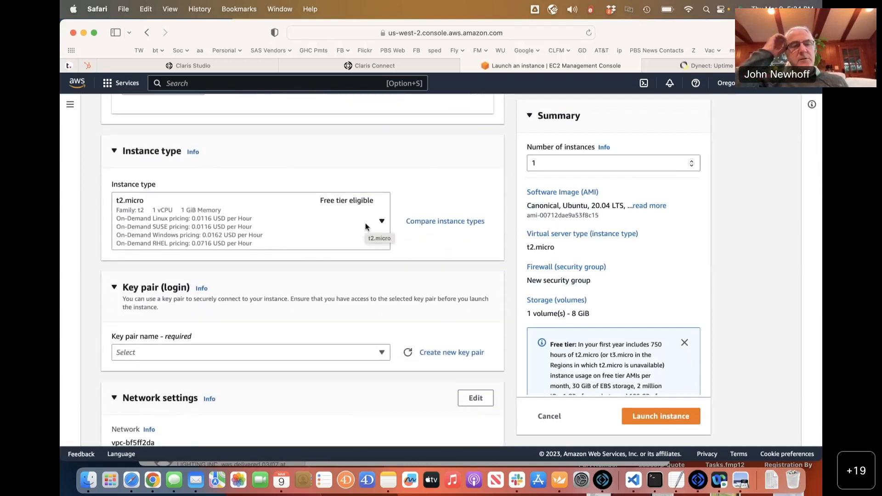
# Select t2.medium (2 vCPU, 4 GiB memory) as the instance type instead of t2.micro.
pyautogui.click(366, 226)
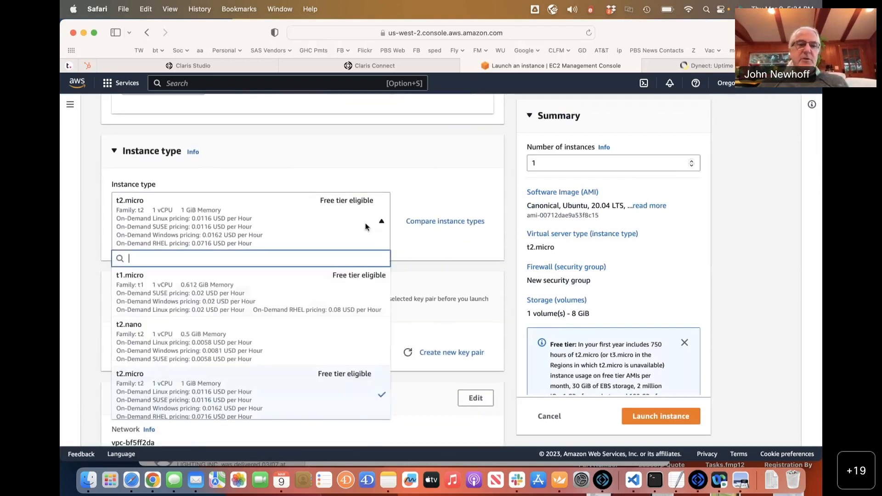
pyautogui.scroll(-2, 258, 274)
pyautogui.scroll(-5, 258, 274)
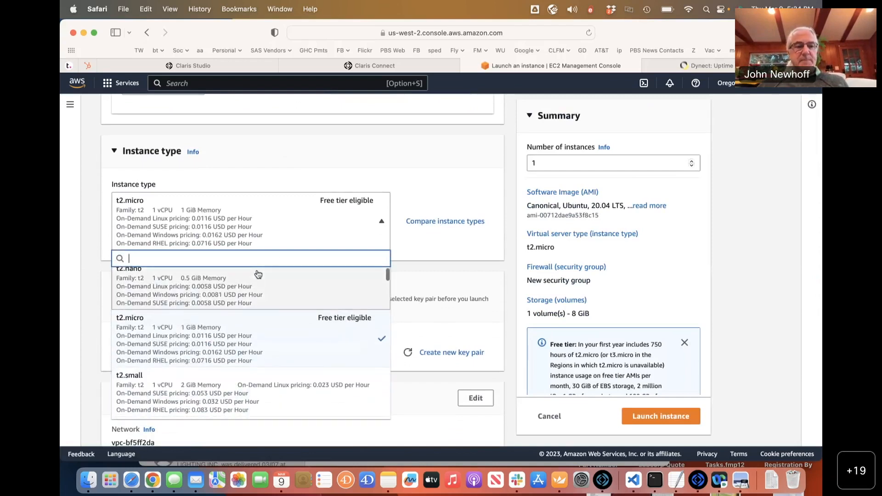
pyautogui.scroll(-1, 254, 325)
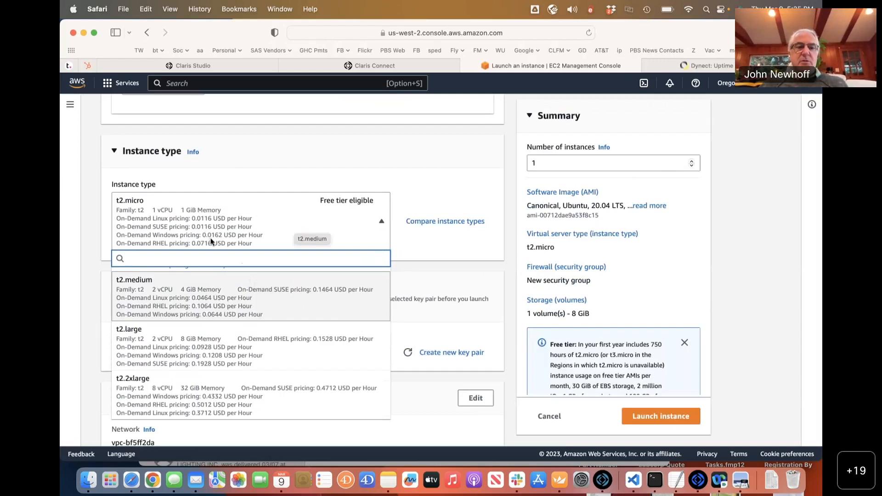
pyautogui.click(144, 289)
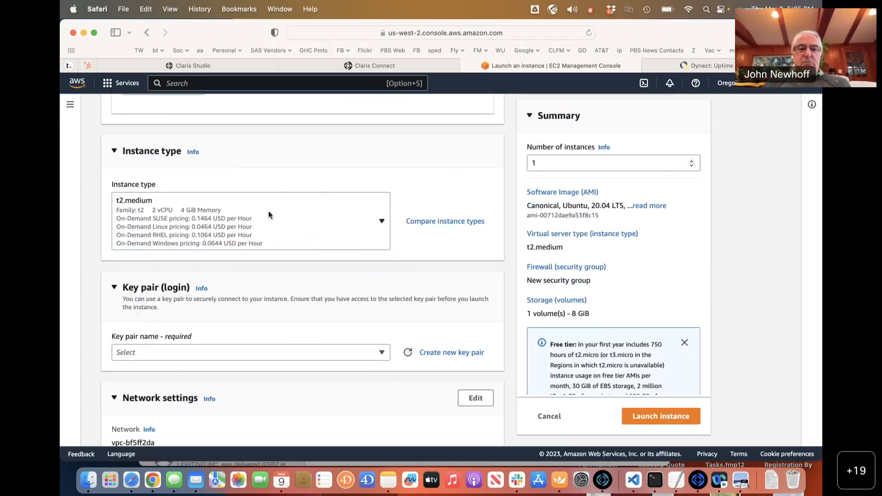
pyautogui.scroll(-1, 268, 214)
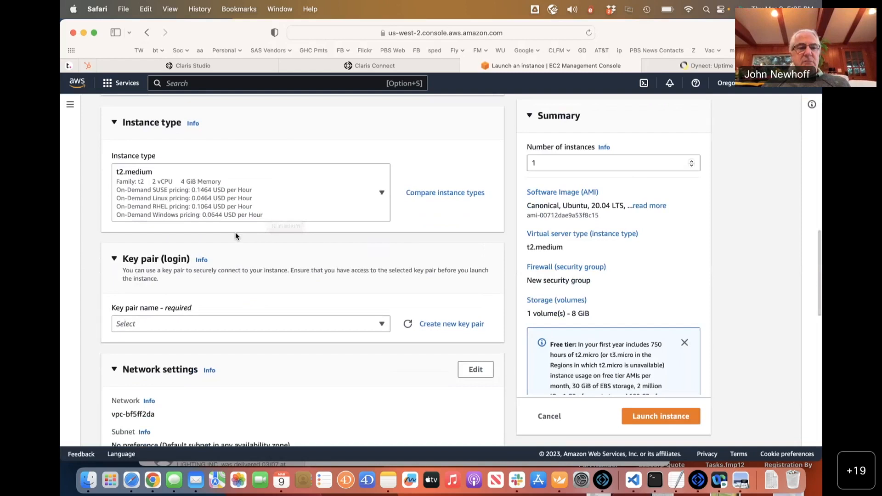
pyautogui.scroll(-2, 245, 294)
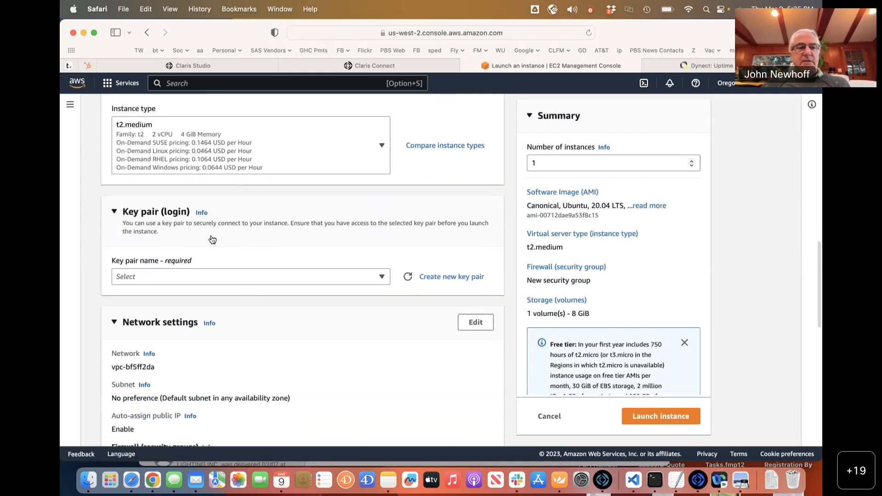
# Choose the existing Ash key pair for logging in to the instance.
pyautogui.click(247, 273)
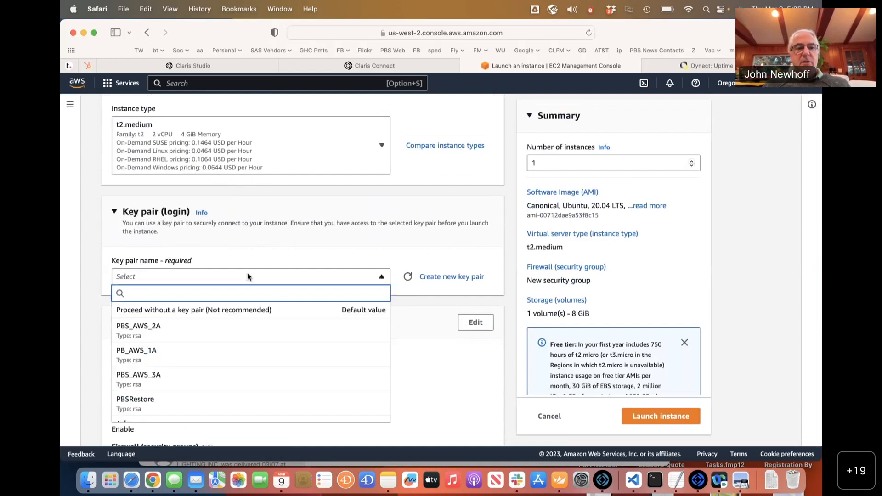
pyautogui.scroll(-4, 254, 354)
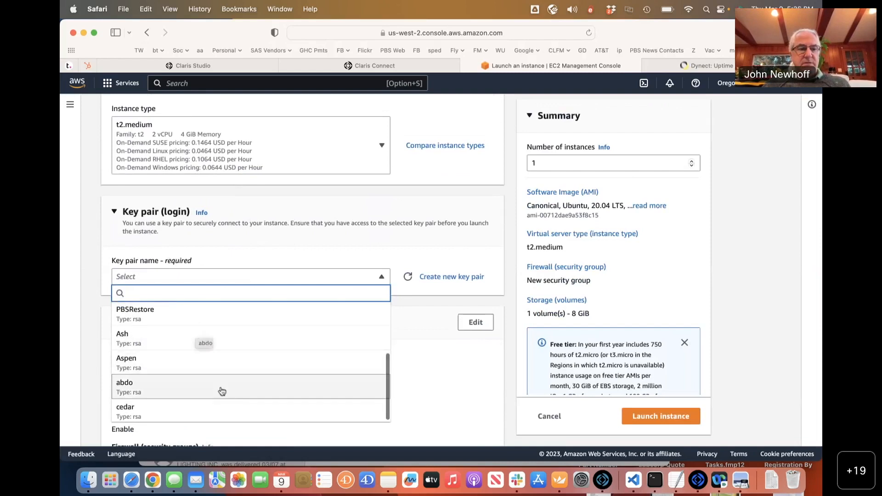
pyautogui.scroll(-1, 221, 390)
pyautogui.click(197, 344)
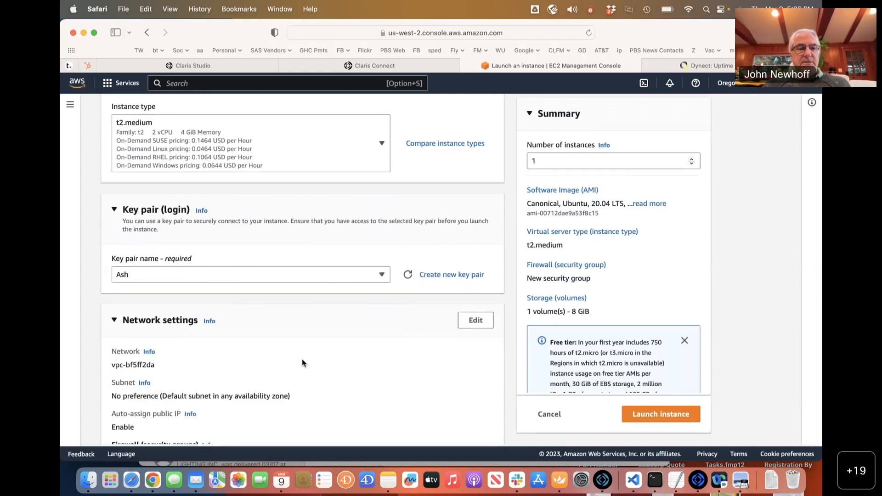
pyautogui.scroll(-2, 302, 359)
pyautogui.scroll(-3, 302, 359)
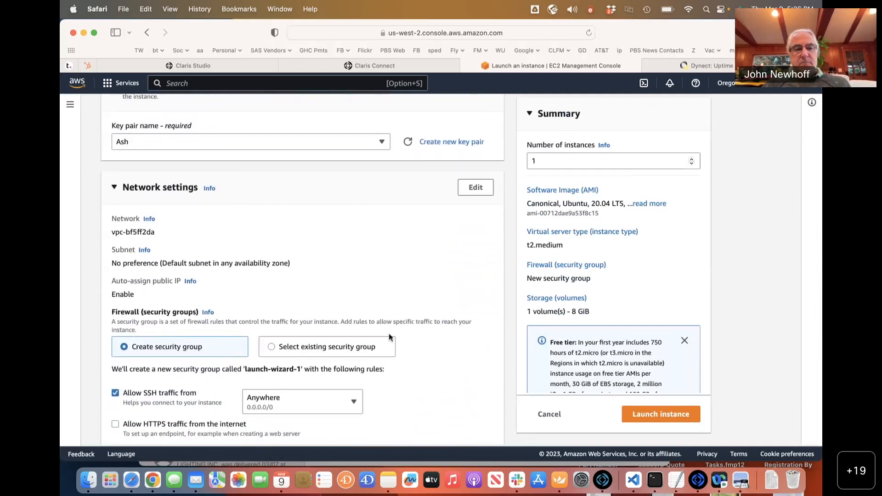
# Under Firewall, select the existing security group launch-wizard-3.
pyautogui.scroll(-3, 289, 244)
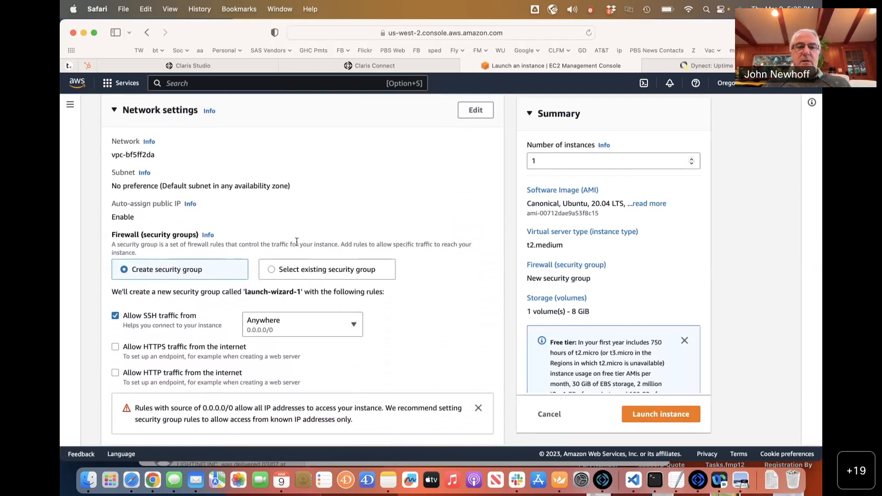
pyautogui.click(272, 269)
pyautogui.click(258, 308)
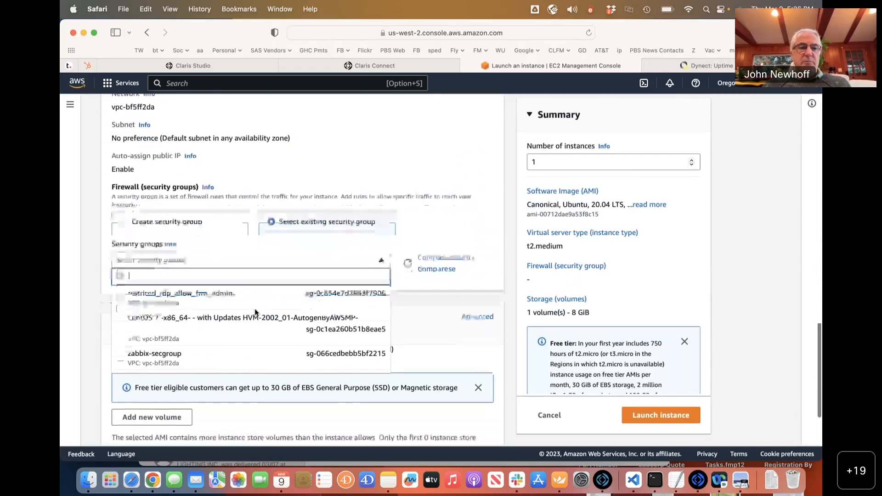
pyautogui.scroll(-4, 256, 313)
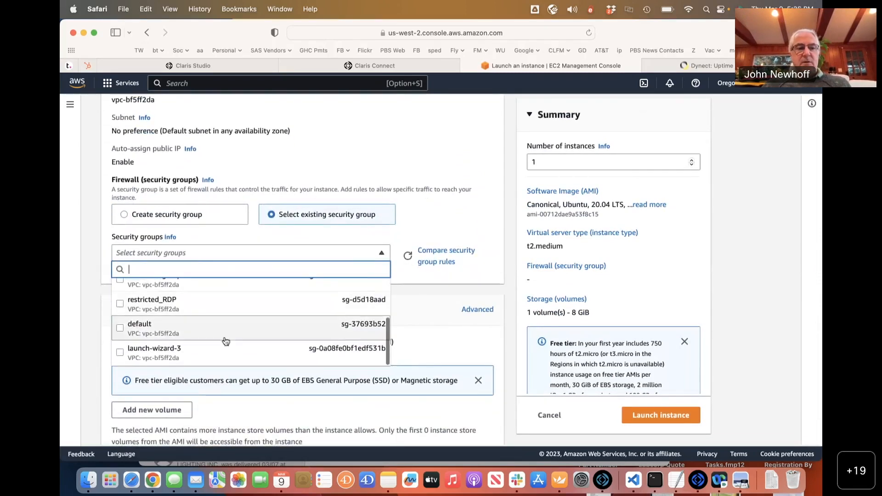
pyautogui.click(243, 343)
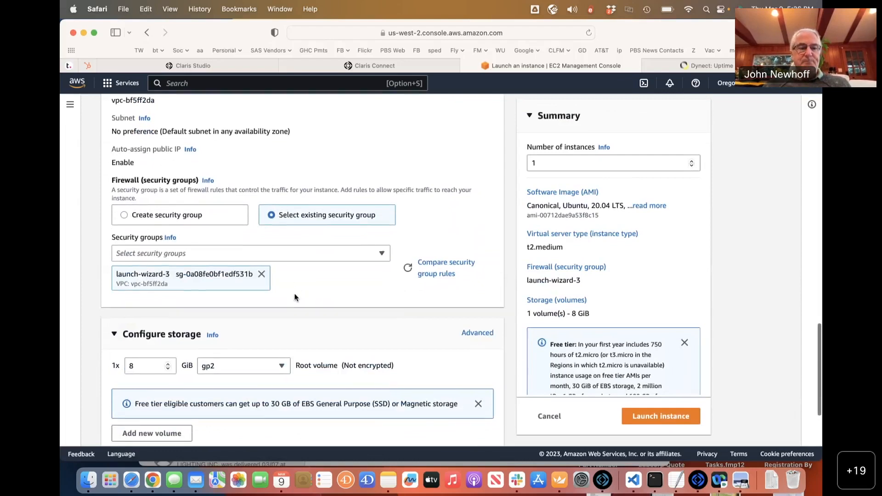
pyautogui.scroll(-5, 294, 296)
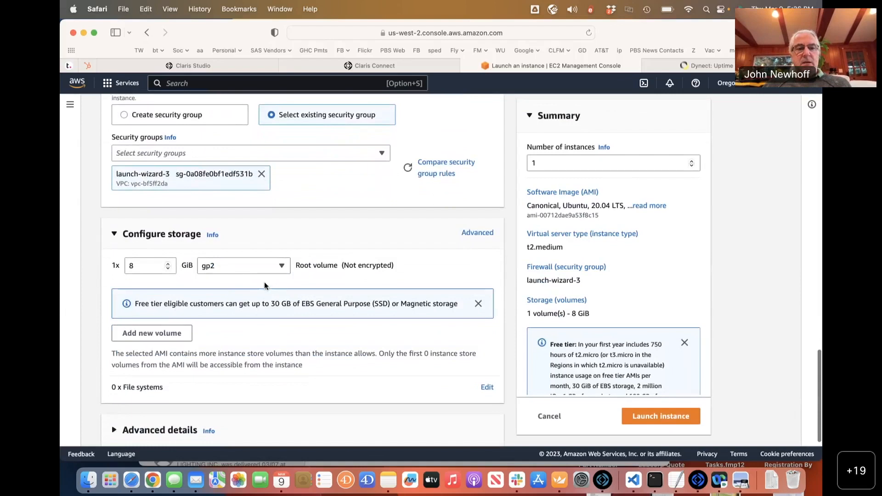
# Change the root gp2 volume size from 8 to 40 GiB.
pyautogui.click(133, 265)
pyautogui.moveTo(133, 265); pyautogui.dragTo(59, 258)
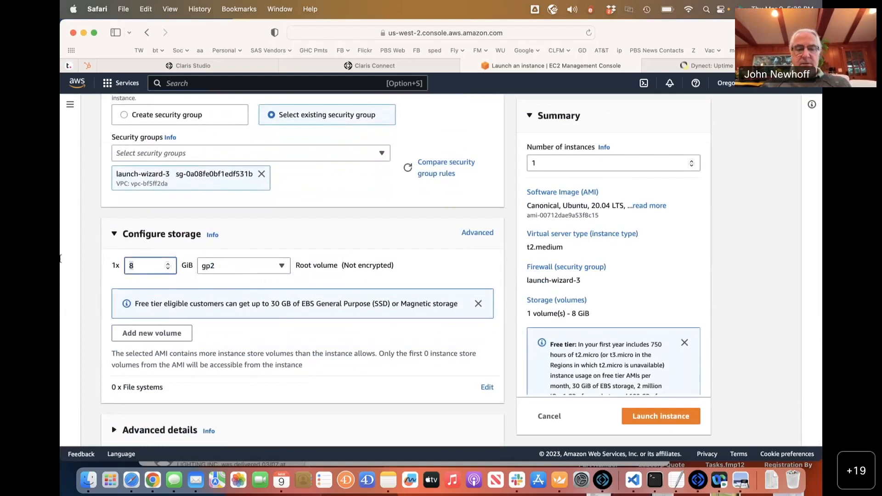
pyautogui.write('40')
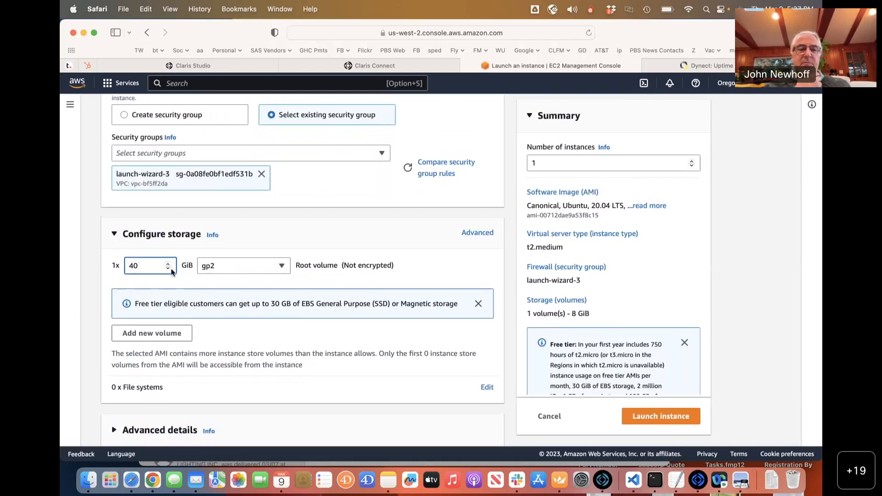
pyautogui.click(309, 306)
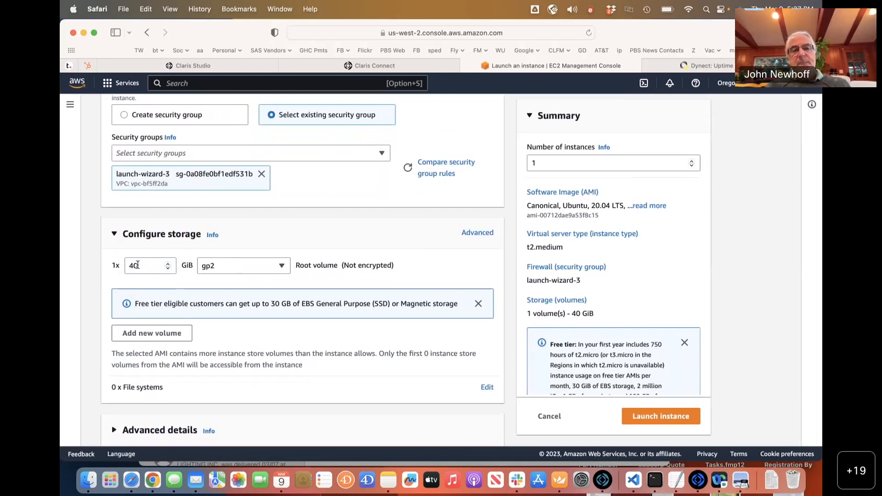
pyautogui.scroll(5, 138, 265)
pyautogui.scroll(-5, 138, 265)
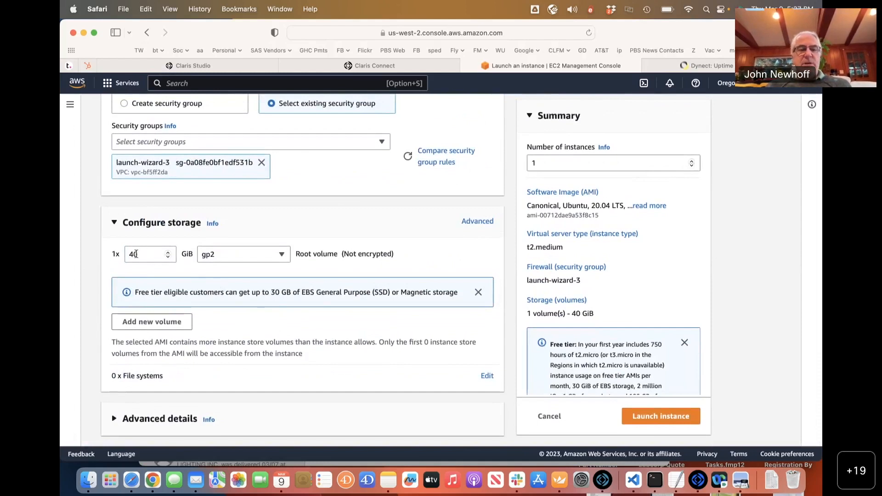
pyautogui.scroll(1, 136, 255)
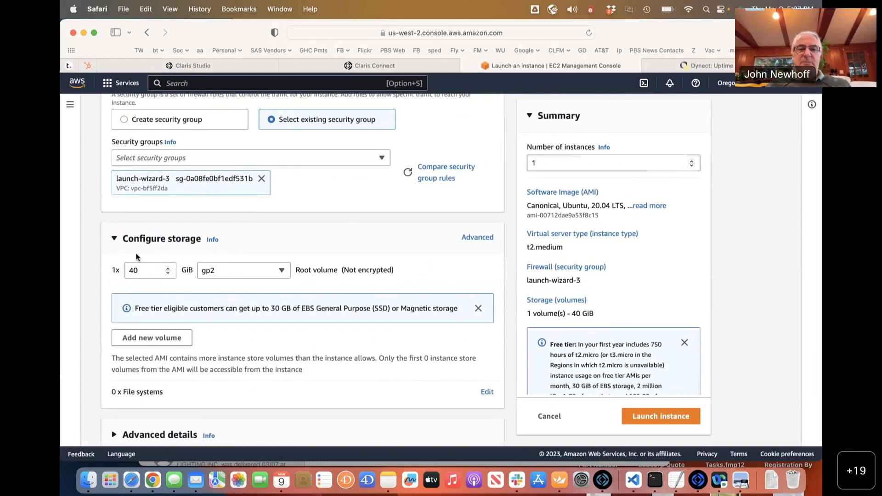
pyautogui.scroll(3, 136, 256)
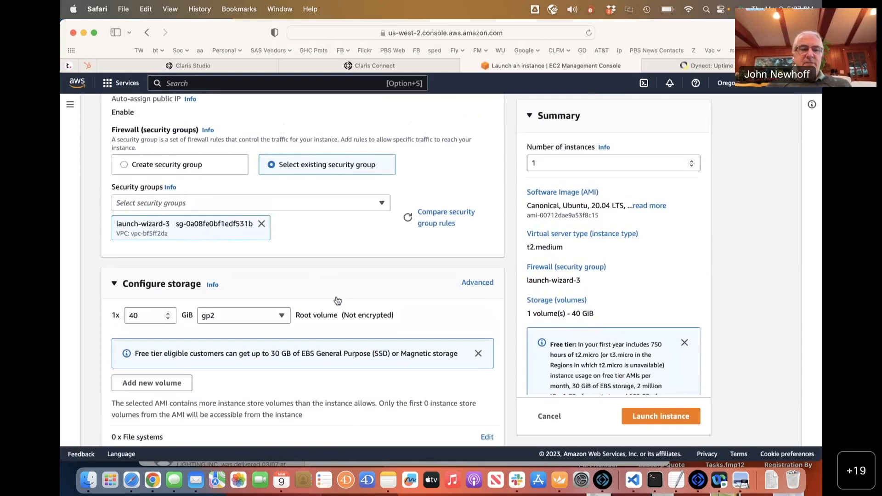
# Review the Ubuntu #3 launch settings and summary, then show the Services menu.
pyautogui.scroll(3, 393, 257)
pyautogui.scroll(7, 394, 261)
pyautogui.scroll(5, 393, 257)
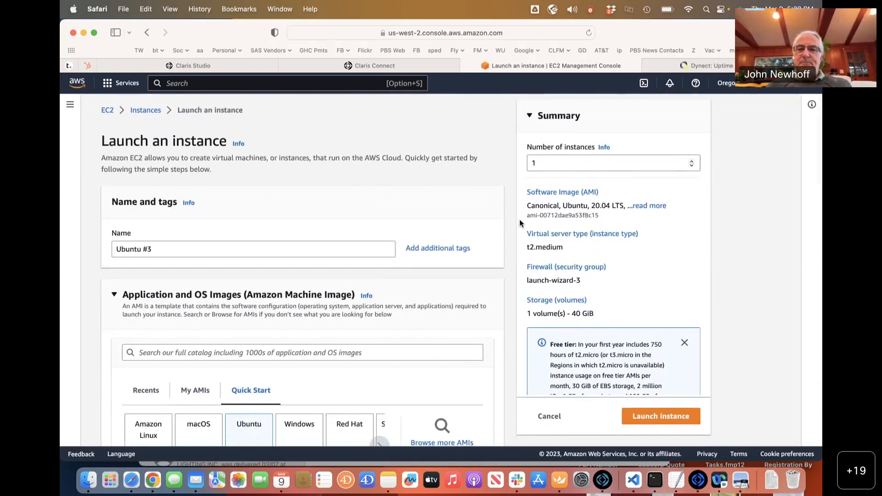
pyautogui.scroll(-2, 730, 202)
pyautogui.scroll(-2, 625, 235)
pyautogui.scroll(4, 624, 235)
pyautogui.scroll(-2, 591, 213)
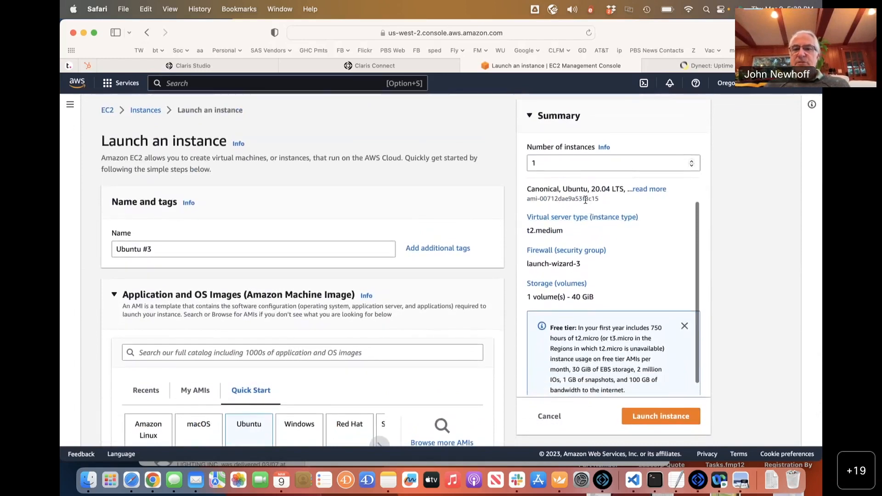
pyautogui.scroll(-1, 600, 205)
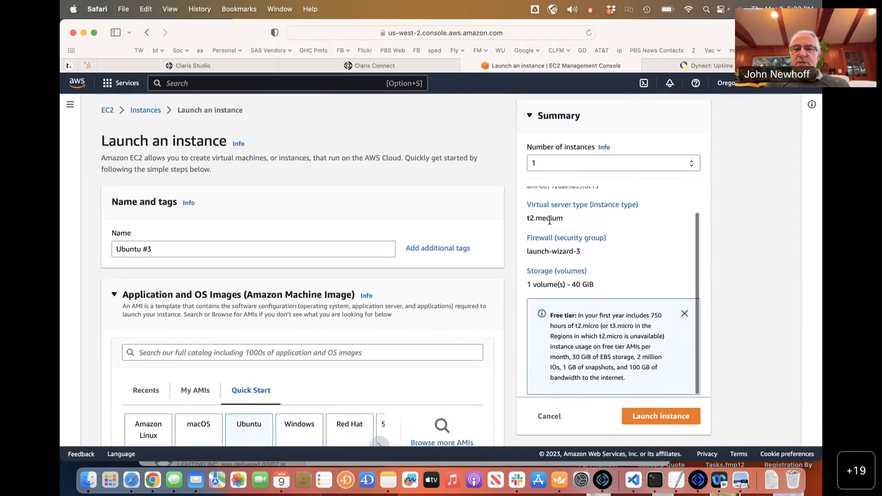
pyautogui.scroll(-2, 592, 236)
pyautogui.scroll(-4, 593, 237)
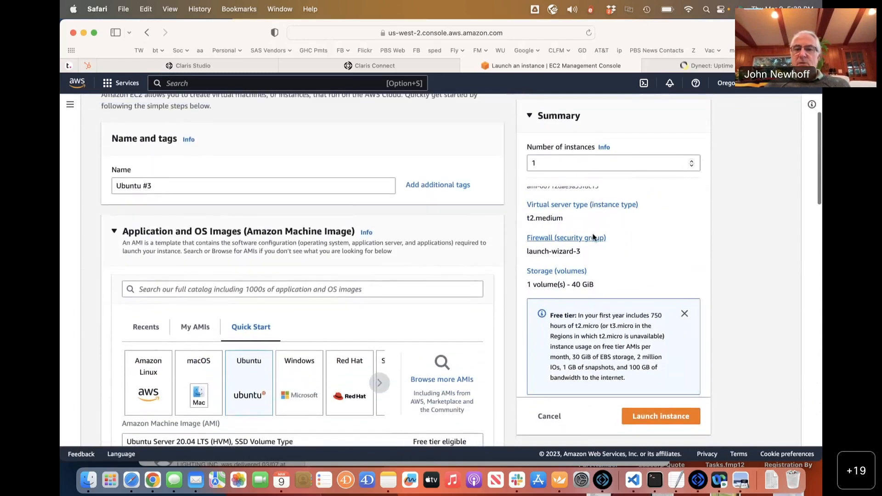
pyautogui.scroll(-2, 694, 276)
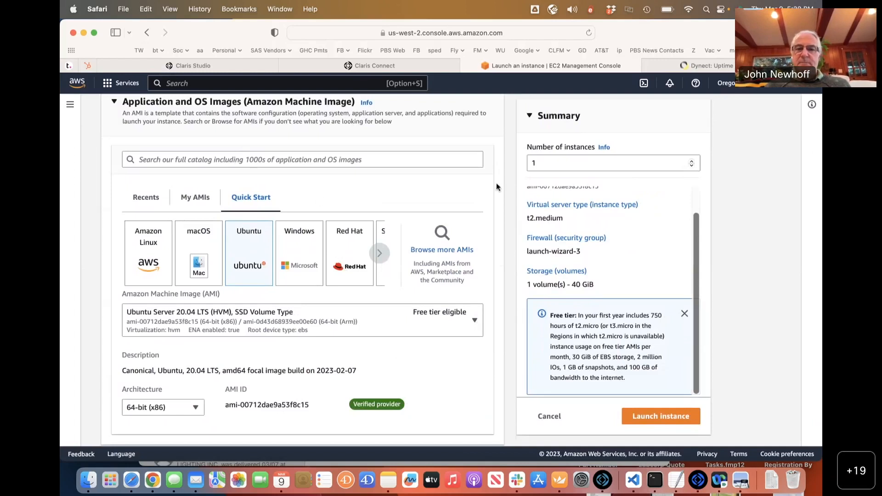
pyautogui.scroll(5, 506, 181)
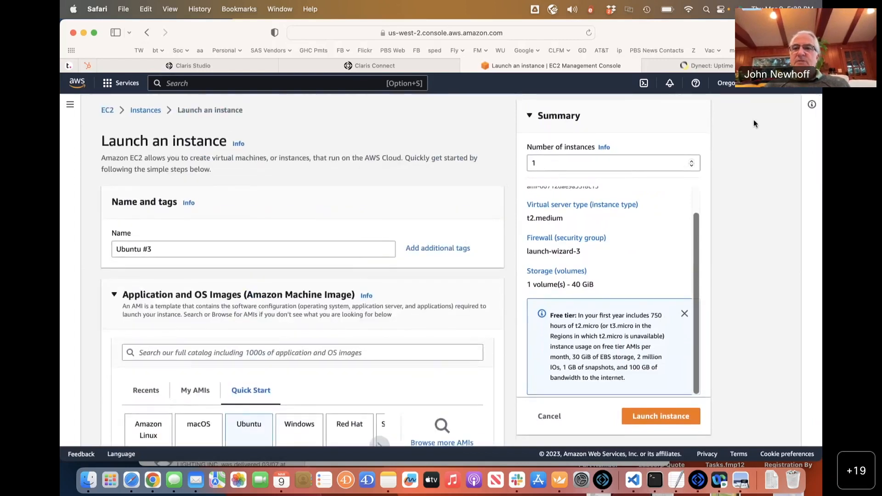
pyautogui.click(129, 83)
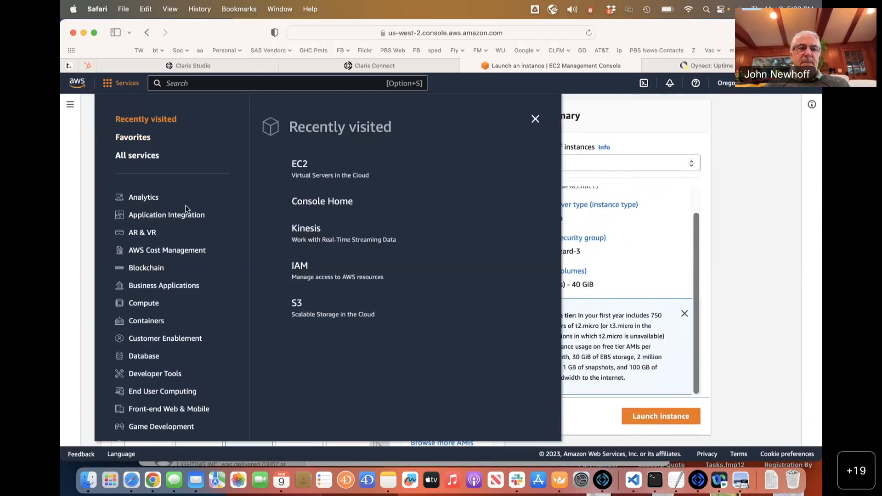
# Go to the EC2 Dashboard and list the three running instances.
pyautogui.click(305, 170)
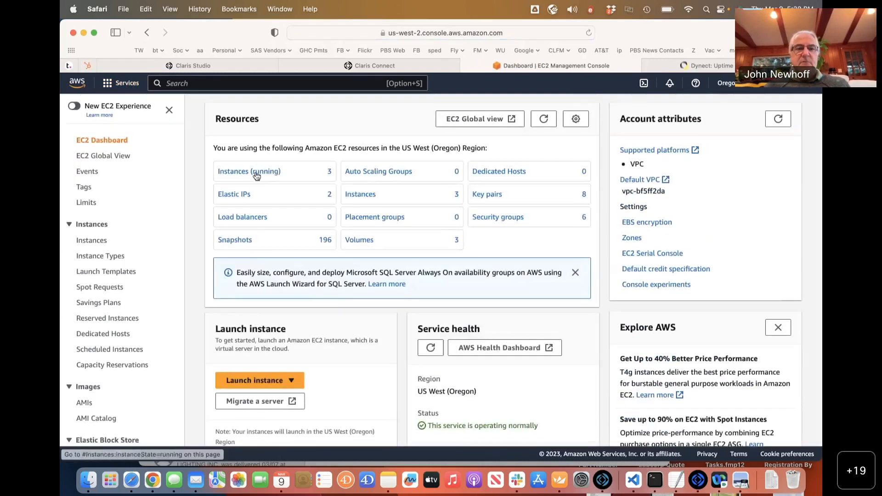
pyautogui.click(256, 172)
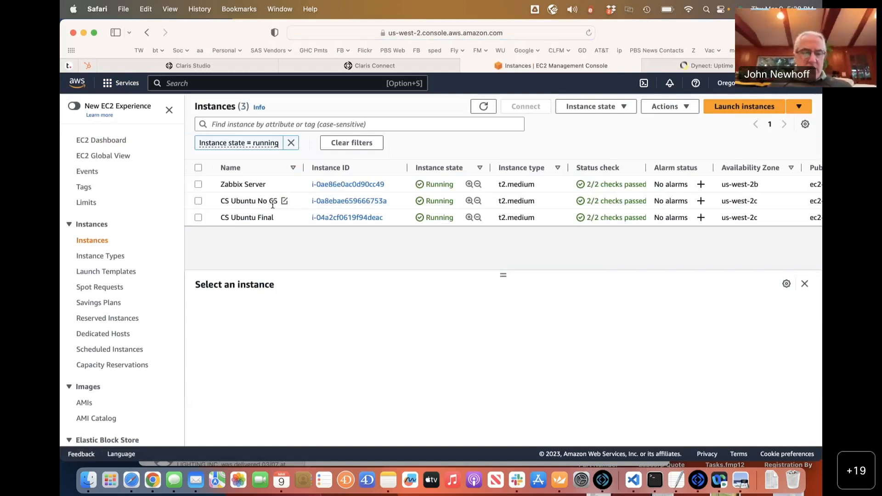
pyautogui.press('super+Tab')
pyautogui.press('super+Tab')
pyautogui.press('super+Tab')
pyautogui.press('super+Tab')
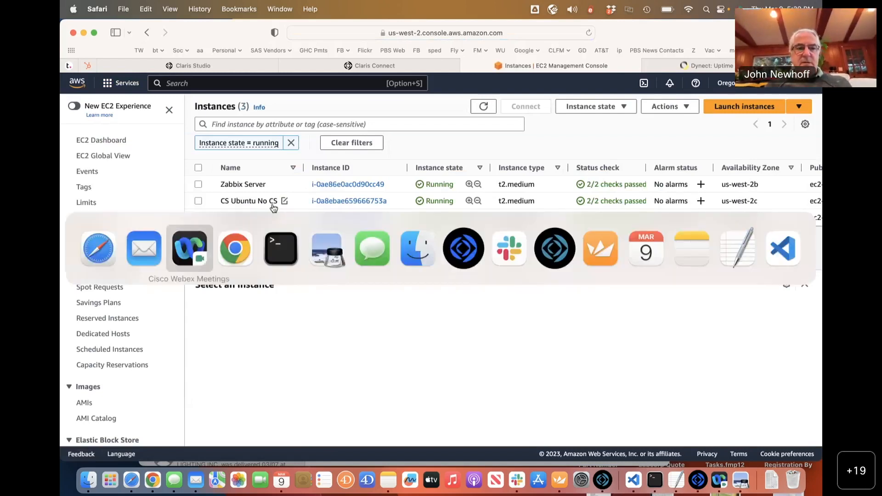
pyautogui.press('super+Tab')
pyautogui.press('super+shift+Tab')
pyautogui.press('super+shift+Tab')
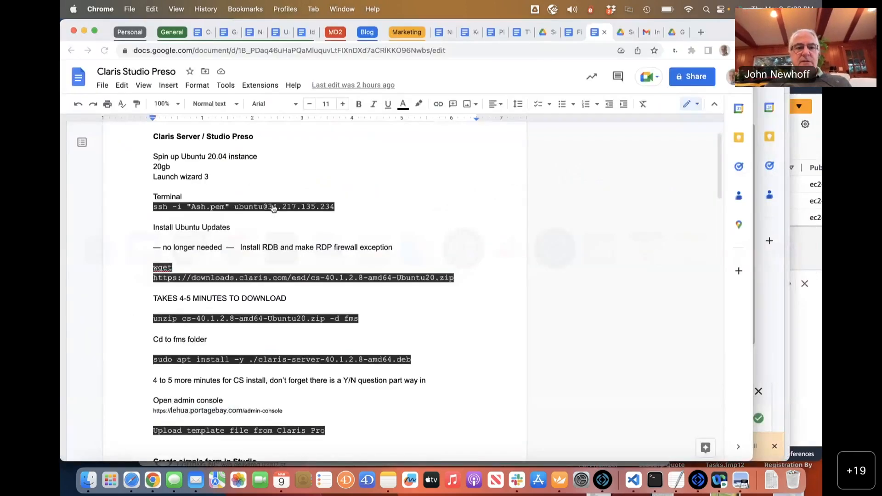
pyautogui.scroll(-5, 256, 320)
pyautogui.scroll(-5, 257, 320)
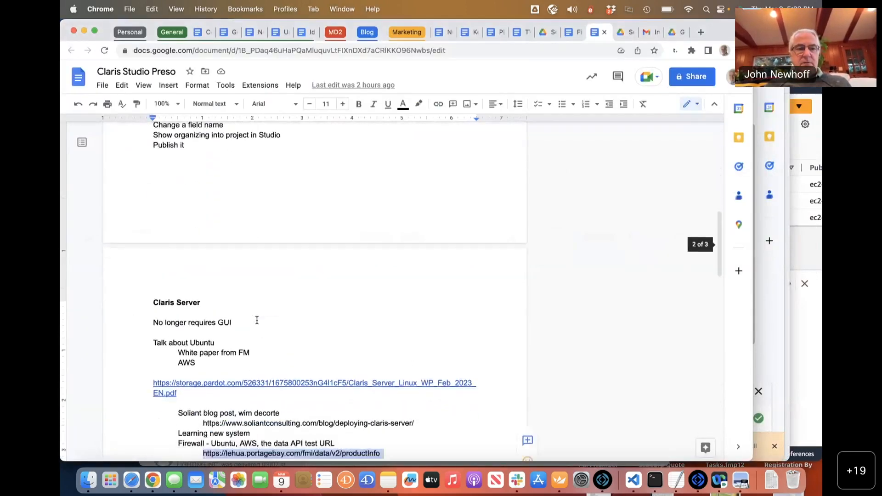
pyautogui.moveTo(191, 333); pyautogui.dragTo(147, 324)
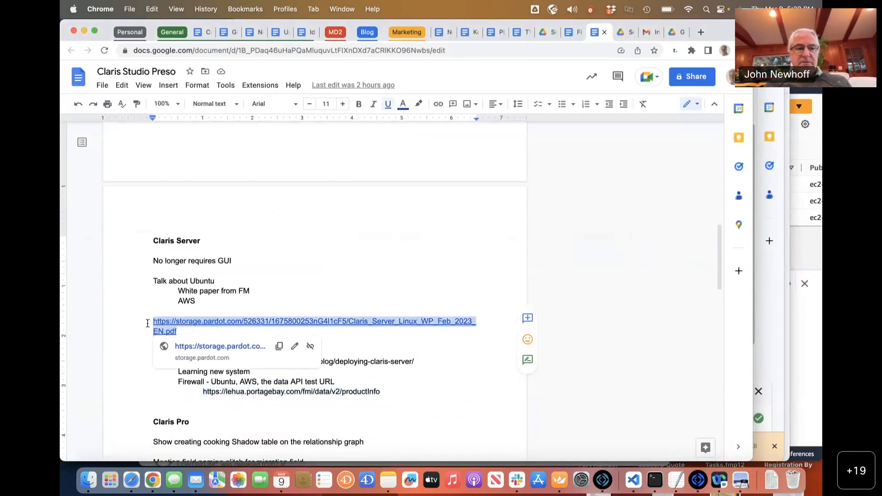
pyautogui.press('super+Tab')
pyautogui.press('super+Tab')
pyautogui.press('super+Tab')
pyautogui.press('super+Tab')
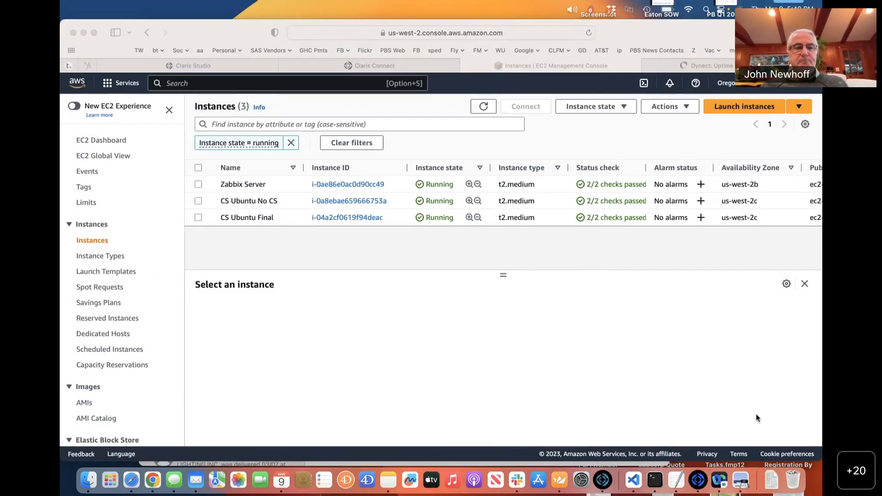
# Check the Claris Server setup notes, then bring a Terminal window to the front.
pyautogui.press('super+Tab')
pyautogui.press('super+Tab')
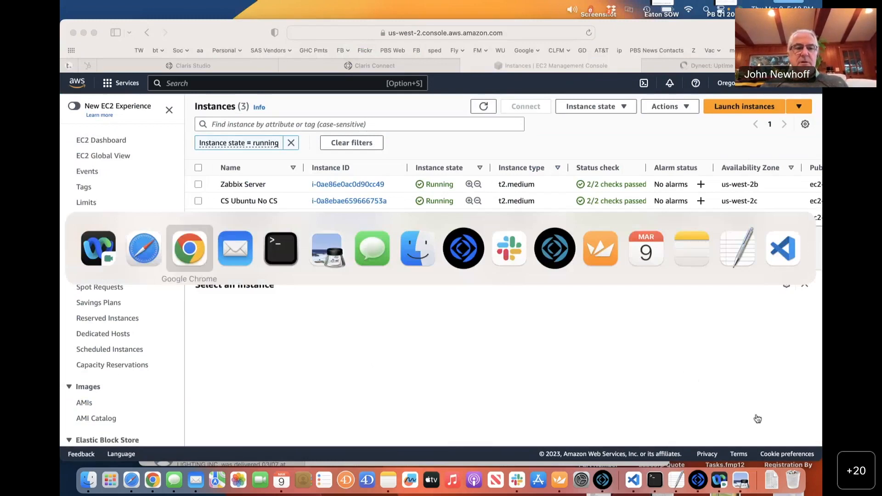
pyautogui.scroll(10, 245, 247)
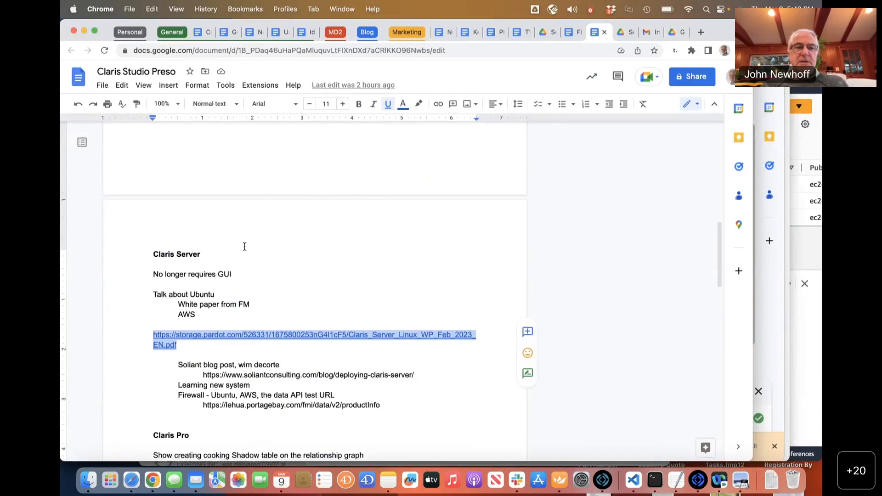
pyautogui.scroll(1, 245, 247)
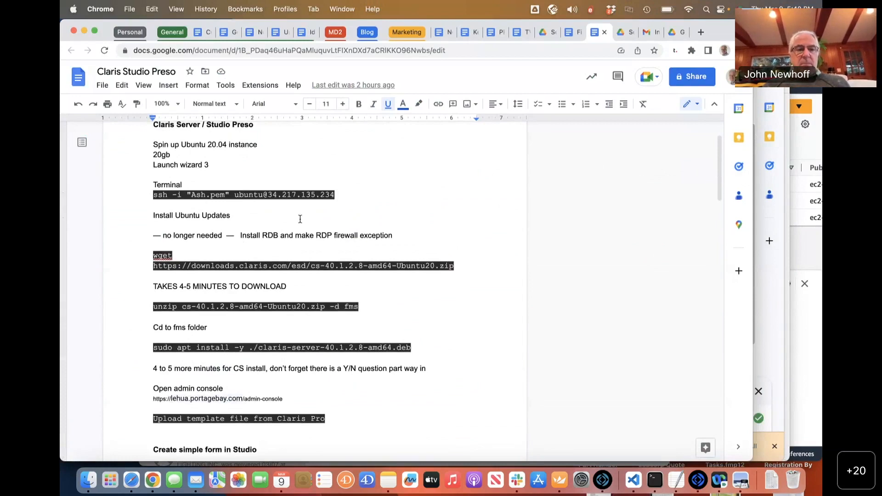
pyautogui.press('super+Tab')
pyautogui.press('super+Tab')
pyautogui.press('super+Tab')
pyautogui.press('super+Tab')
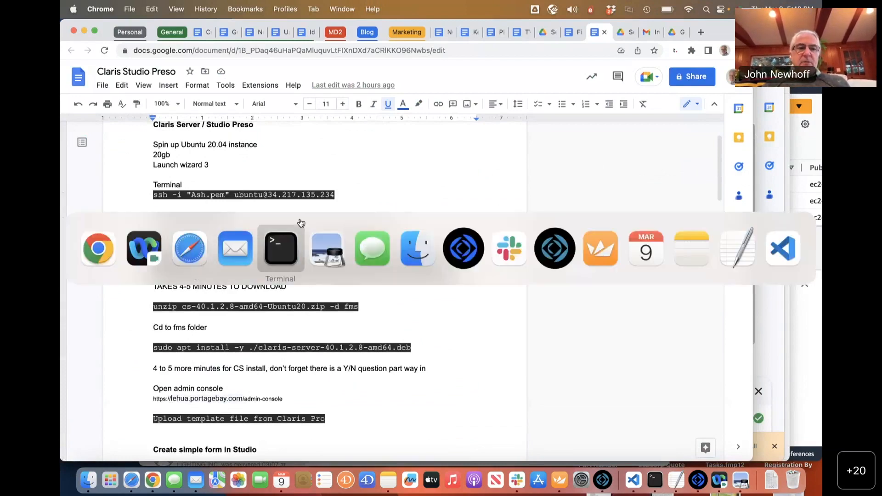
pyautogui.press('super+shift+Tab')
pyautogui.press('super+shift+Tab')
pyautogui.press('super+shift+Tab')
pyautogui.press('super+shift+Tab')
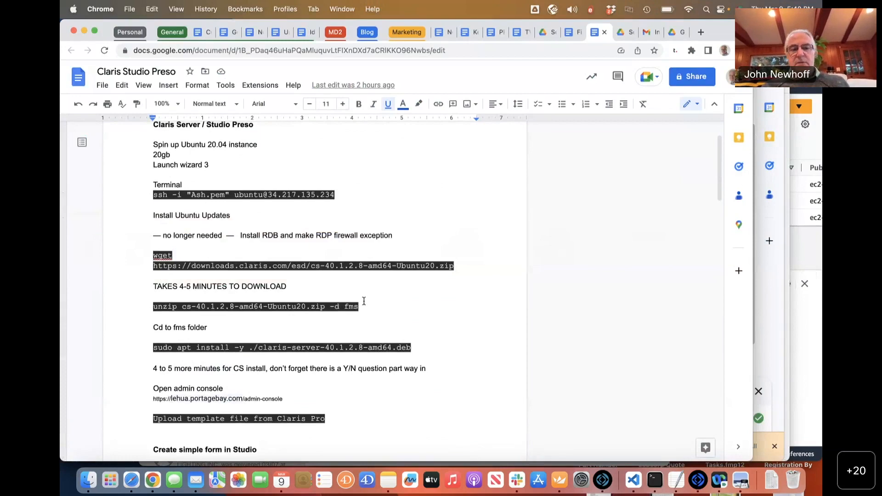
pyautogui.press('super+Tab')
pyautogui.press('super+Tab')
pyautogui.press('super+Tab')
pyautogui.press('super+Tab')
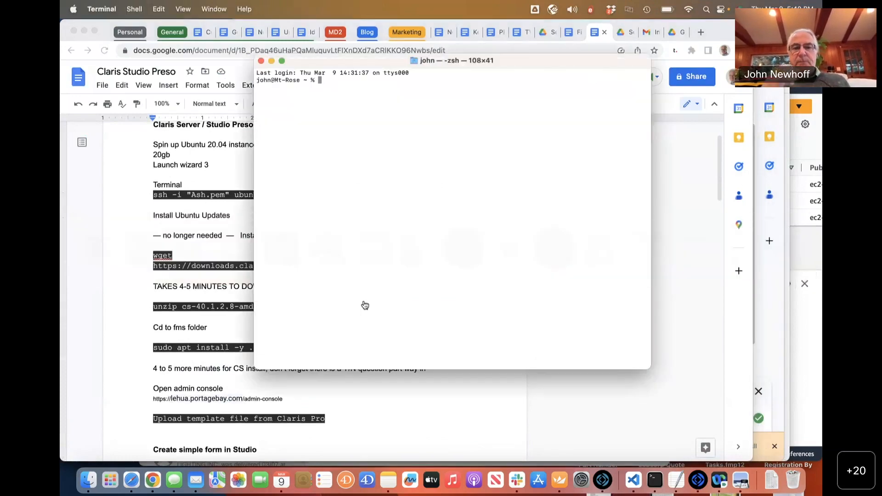
pyautogui.press('super+v')
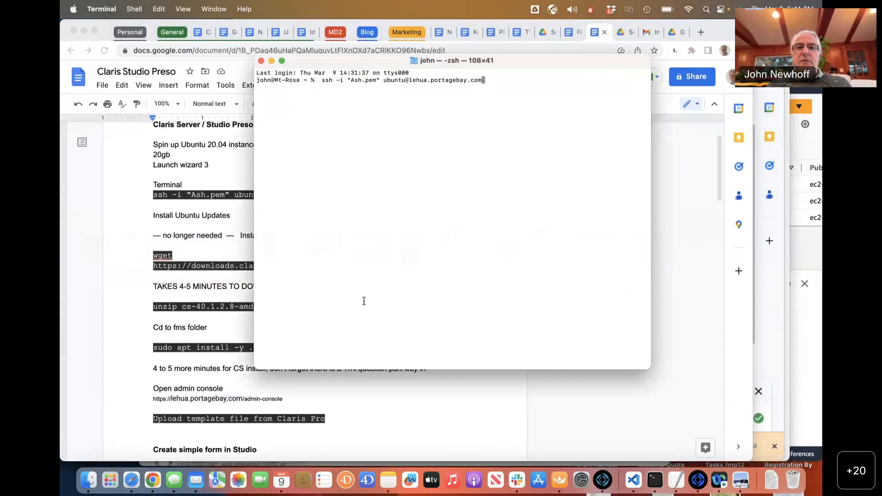
pyautogui.press('Up')
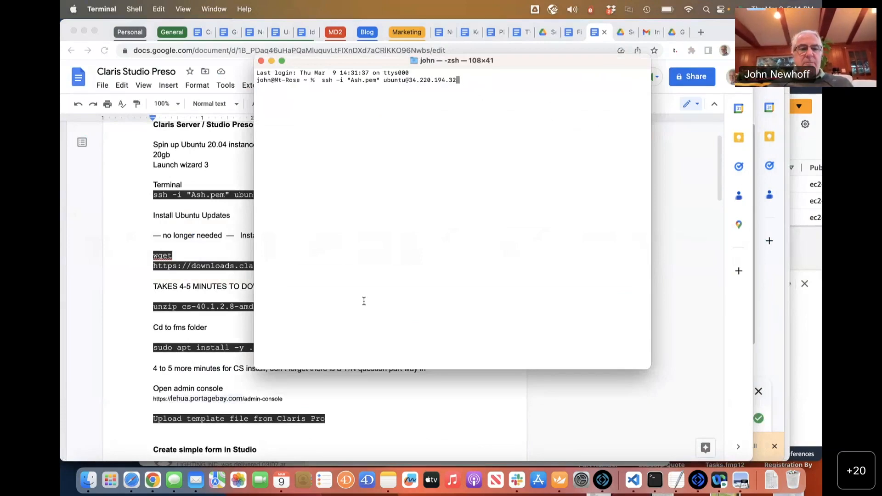
pyautogui.press('super+Tab')
pyautogui.press('super+Tab')
pyautogui.press('super+Tab')
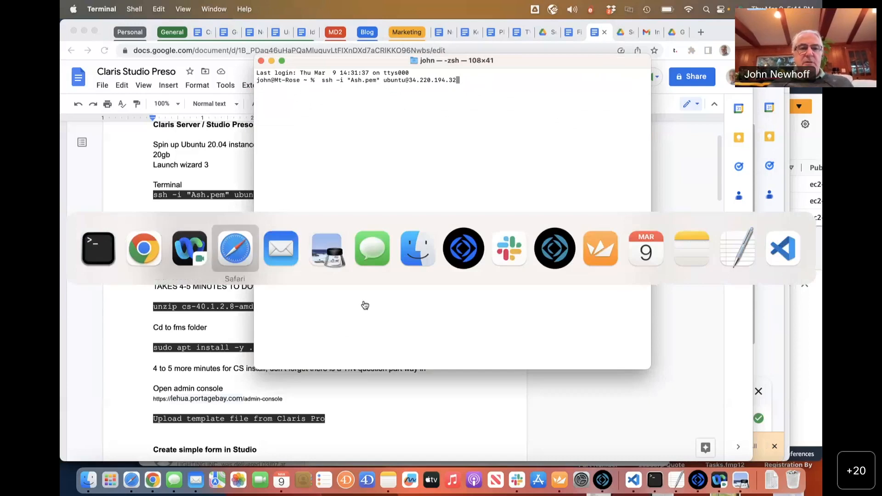
pyautogui.hscroll(5, 737, 204)
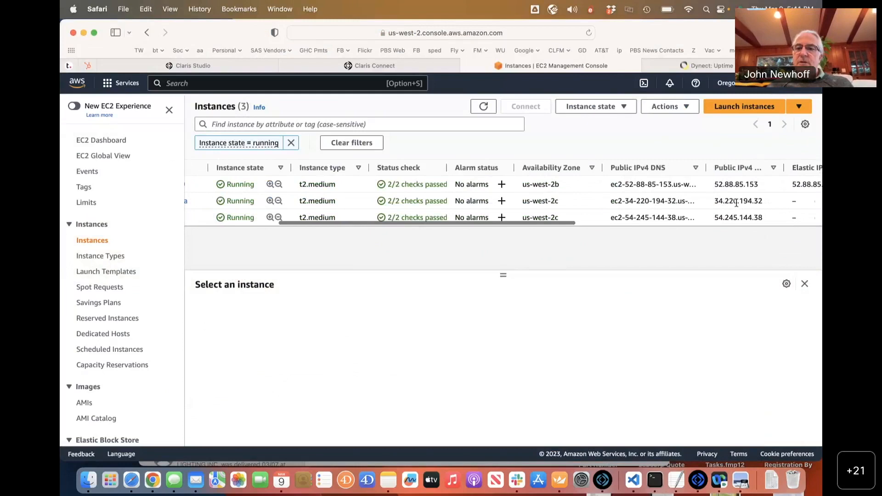
pyautogui.hscroll(-5, 739, 203)
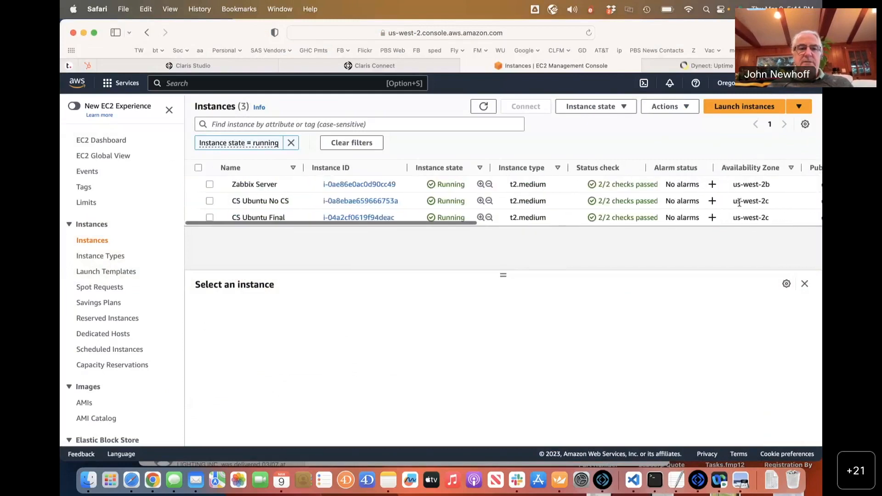
pyautogui.press('super+Tab')
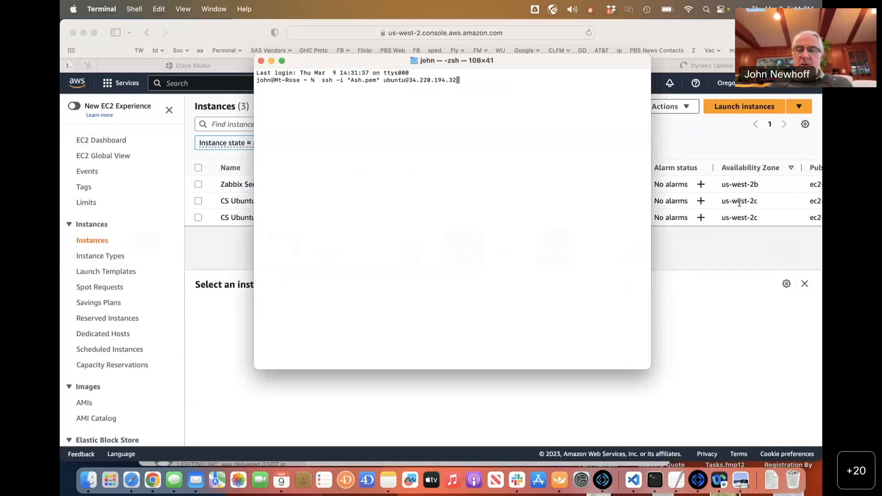
# Log into the Ubuntu 20.04.5 server over ssh, then select pbs_Hemlock 2020 in Royal TSX.
pyautogui.press('Return')
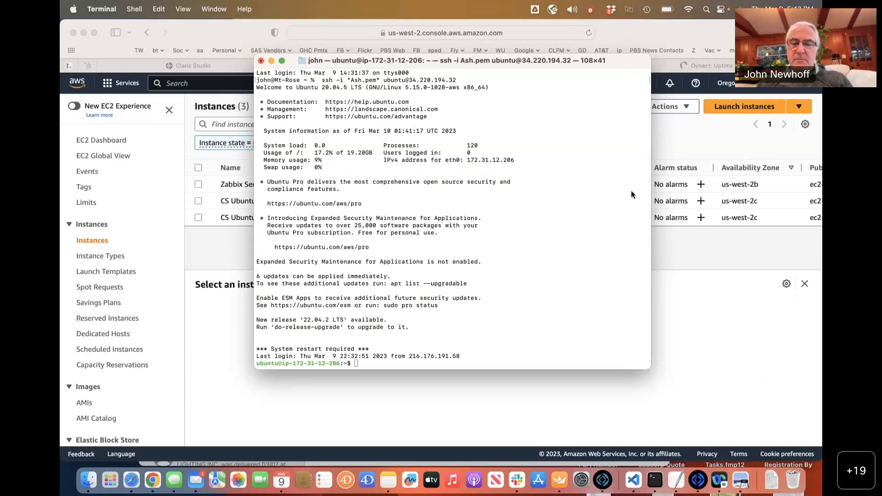
pyautogui.click(560, 480)
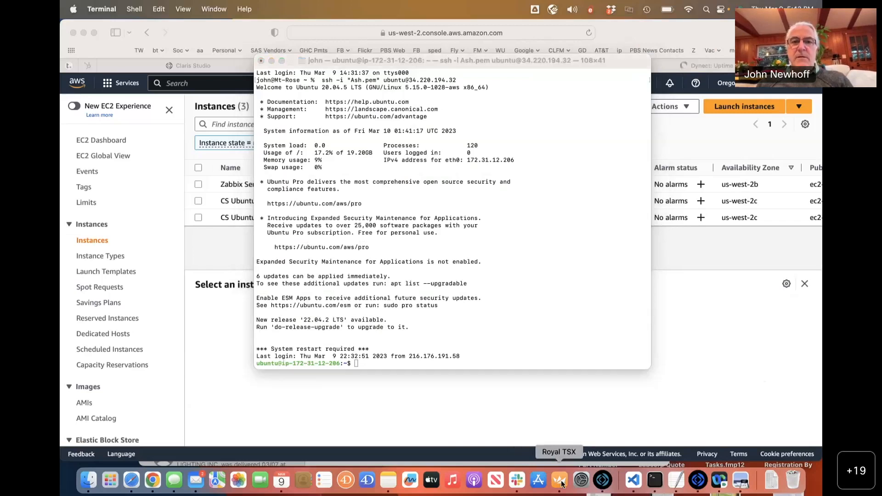
pyautogui.click(129, 132)
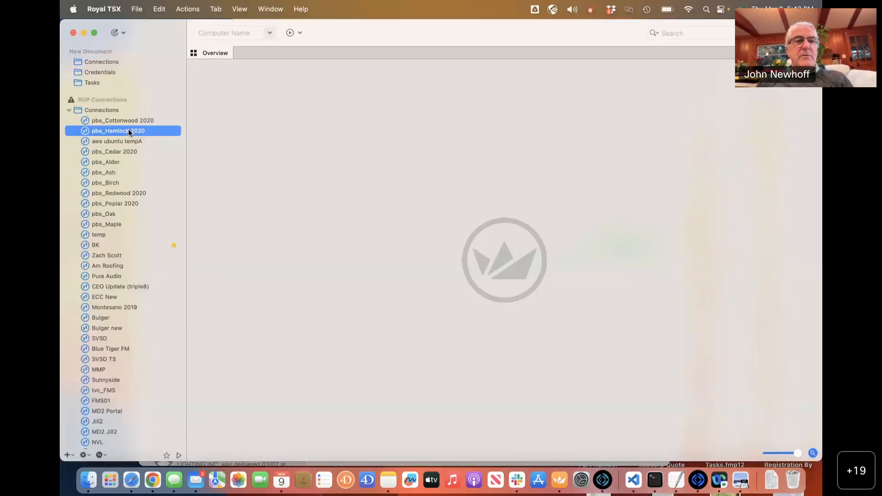
# Connect to pbs_Hemlock 2020 to reach its remote login screen.
pyautogui.doubleClick(129, 131)
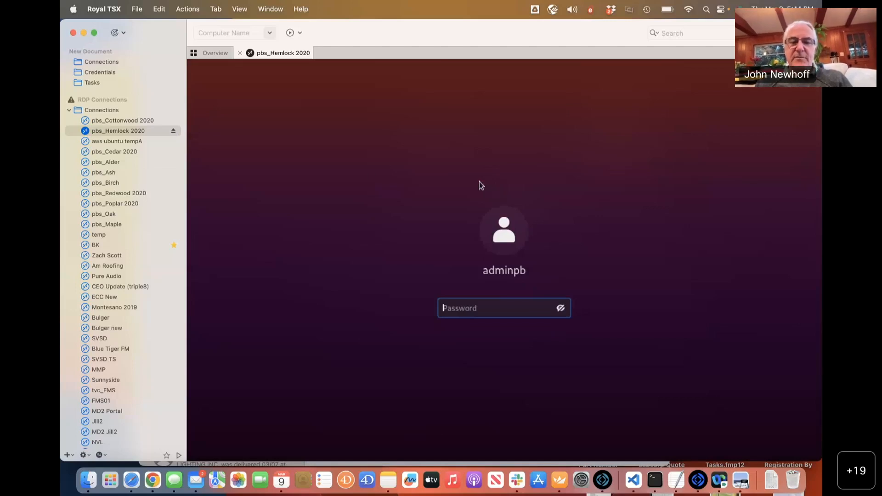
# Disconnect the pbs_Hemlock 2020 session and switch back to the Terminal ssh session.
pyautogui.click(173, 131)
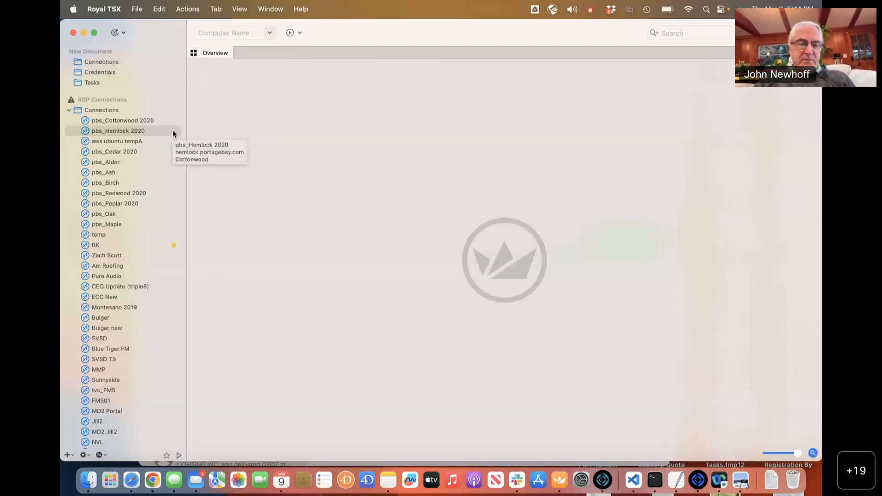
pyautogui.press('super+Tab')
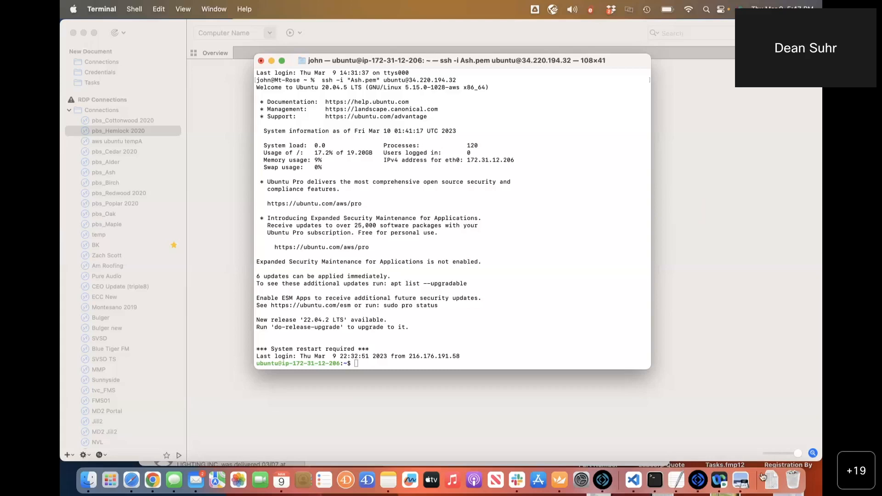
# Switch from the Terminal ssh session to the EC2 Instances page in Safari.
pyautogui.press('super+Tab')
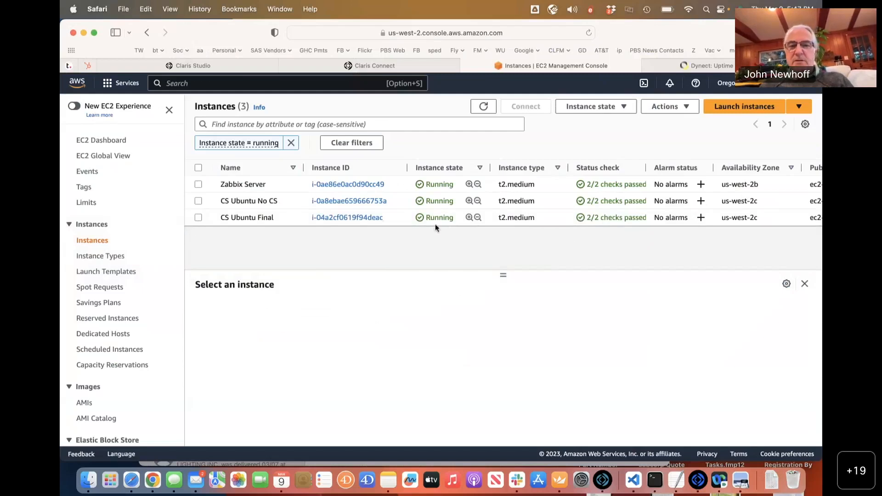
# Inspect CS Ubuntu Final's details and its Instance state and Actions menus, then return to Terminal.
pyautogui.click(198, 217)
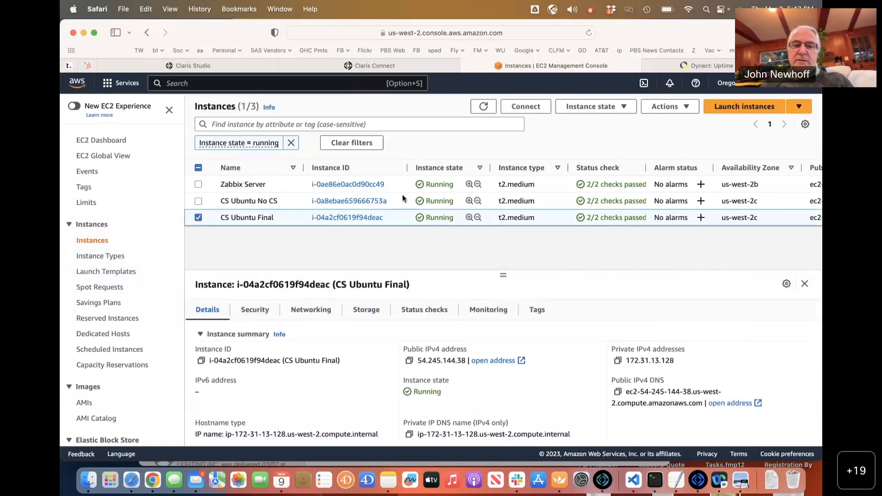
pyautogui.click(629, 110)
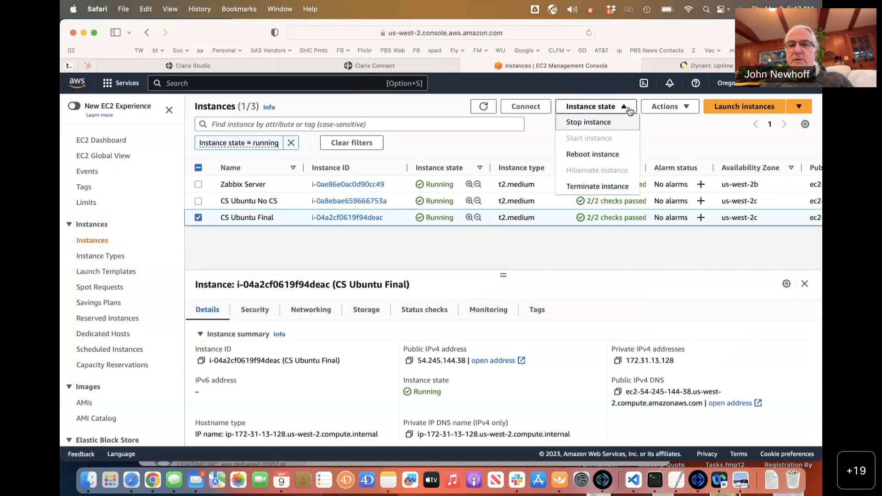
pyautogui.click(688, 104)
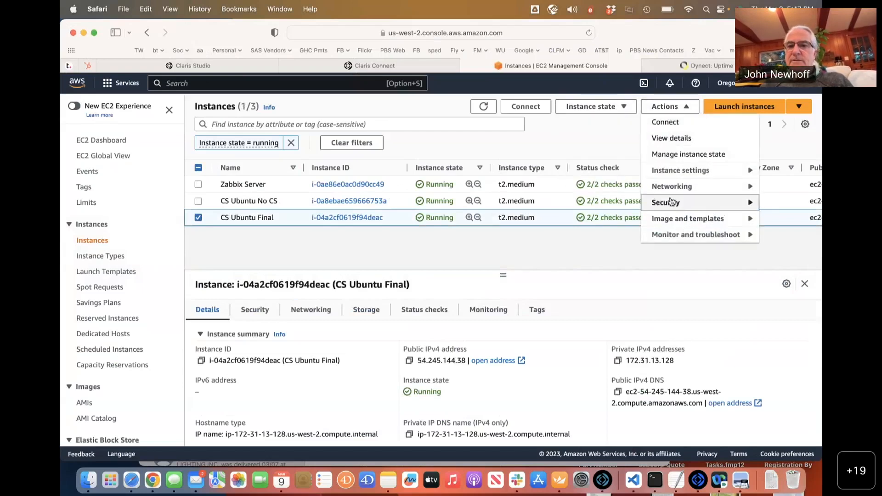
pyautogui.moveTo(679, 170)
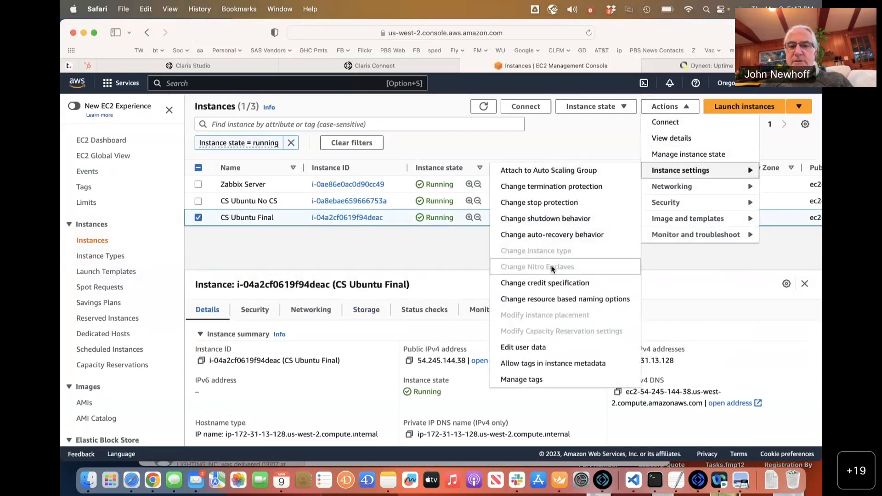
pyautogui.click(545, 141)
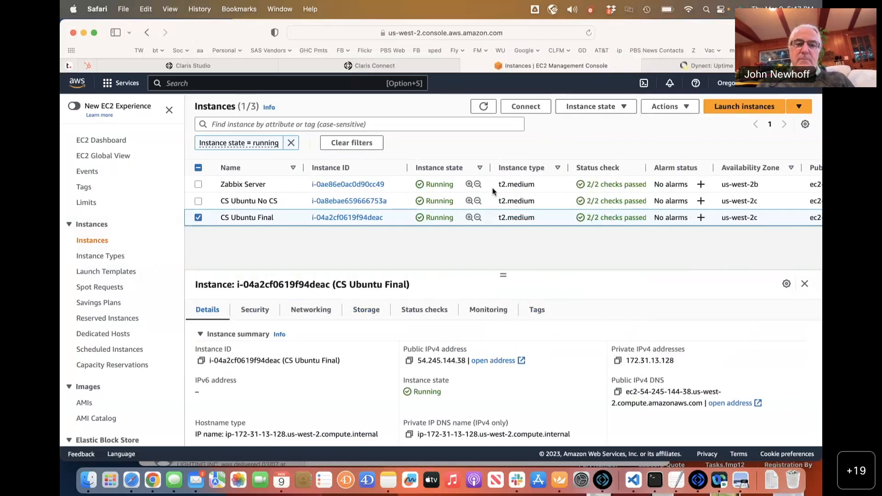
pyautogui.press('super+Tab')
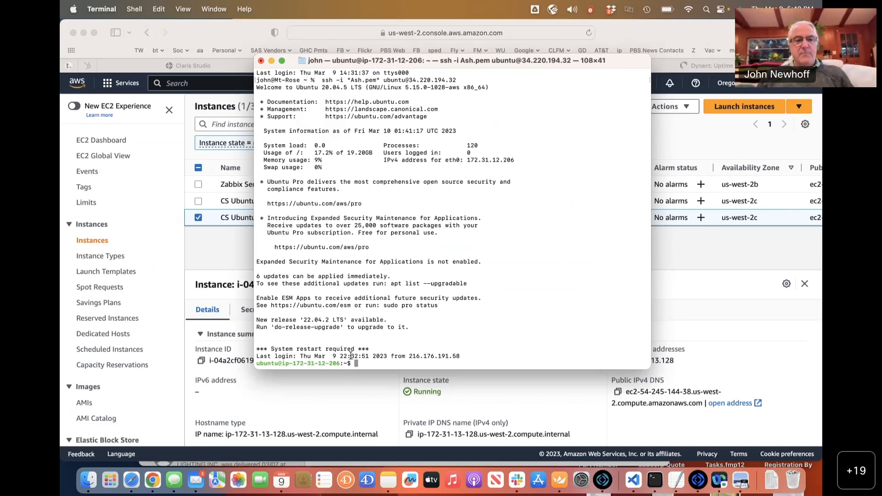
# Copy the wget command from the setup notes and run it to download cs-40.1.2.8-amd64-Ubuntu20.zip.
pyautogui.press('super+Tab')
pyautogui.press('super+Tab')
pyautogui.press('super+Tab')
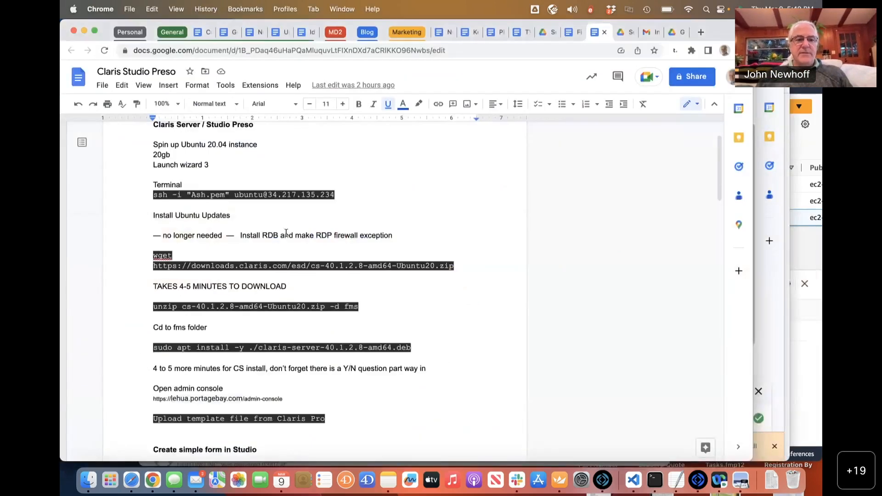
pyautogui.moveTo(155, 255); pyautogui.dragTo(455, 266)
pyautogui.press('super+c')
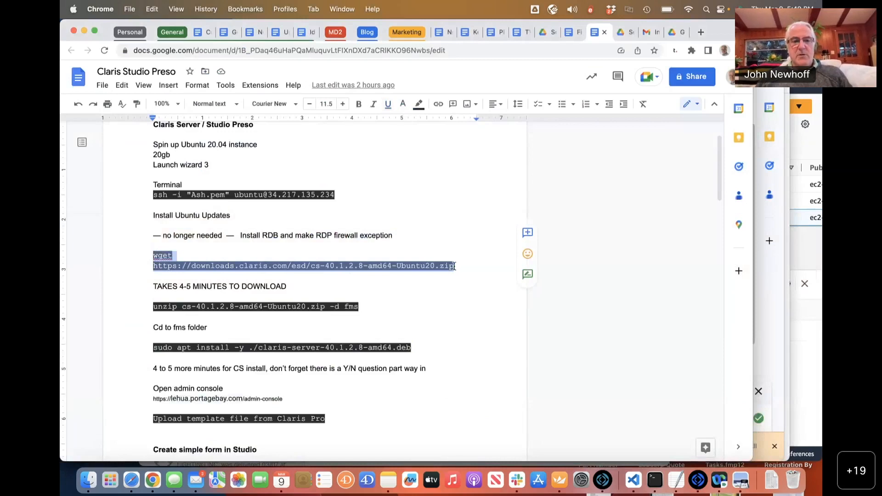
pyautogui.press('super+Tab')
pyautogui.press('super+v')
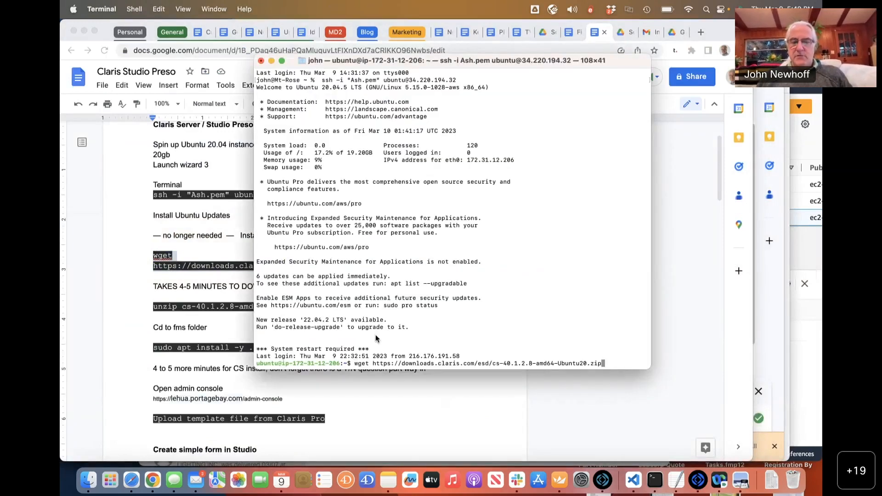
pyautogui.press('Return')
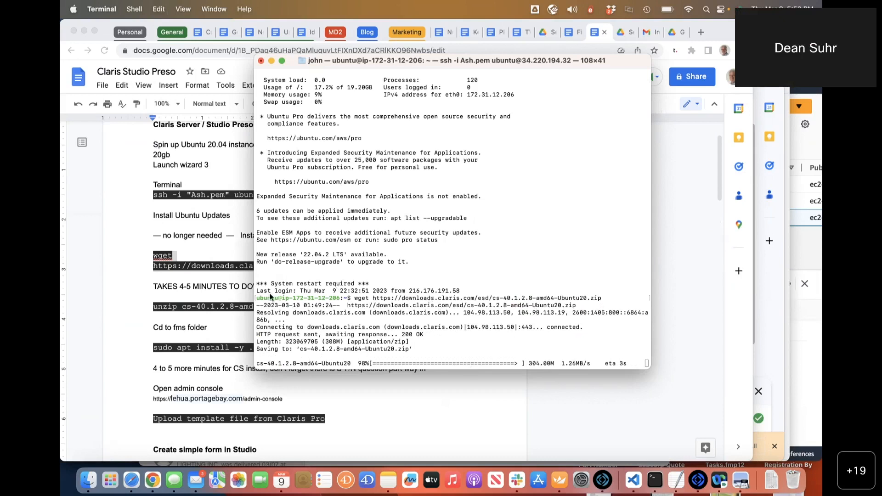
pyautogui.click(196, 298)
# Copy the unzip command from the notes and unpack the download into the fms folder.
pyautogui.moveTo(154, 307); pyautogui.dragTo(358, 311)
pyautogui.press('super+c')
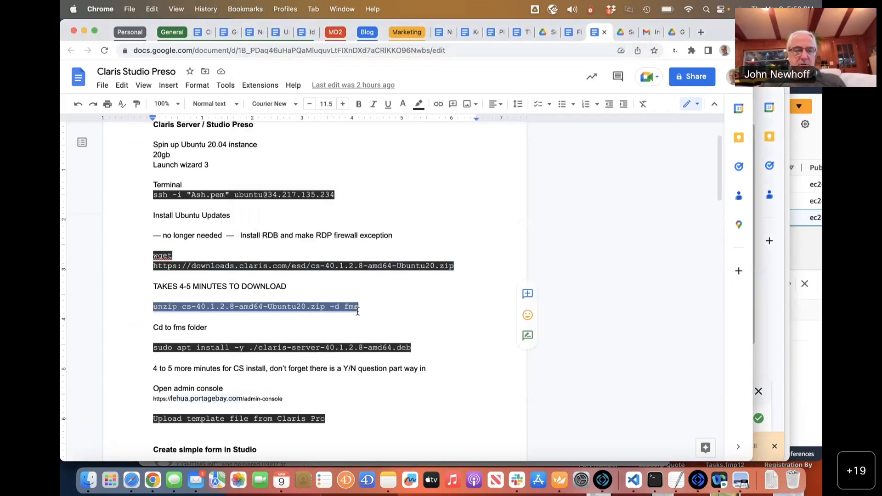
pyautogui.press('super+Tab')
pyautogui.press('super+v')
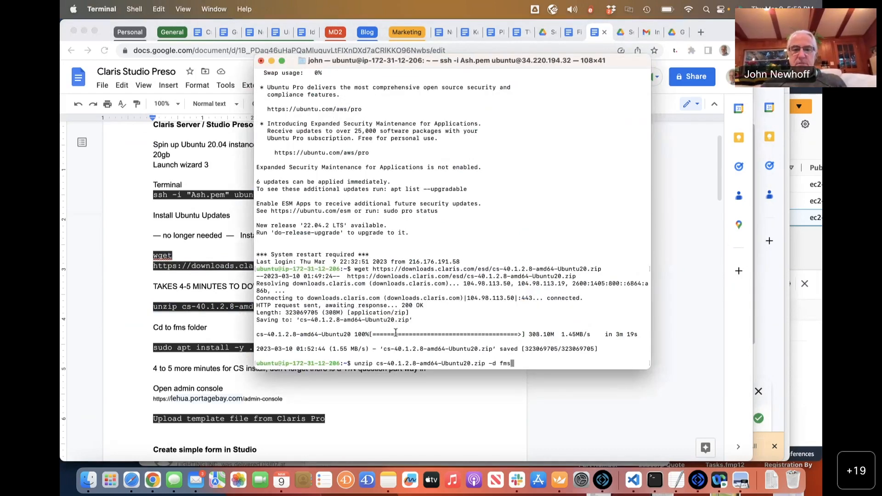
pyautogui.press('Return')
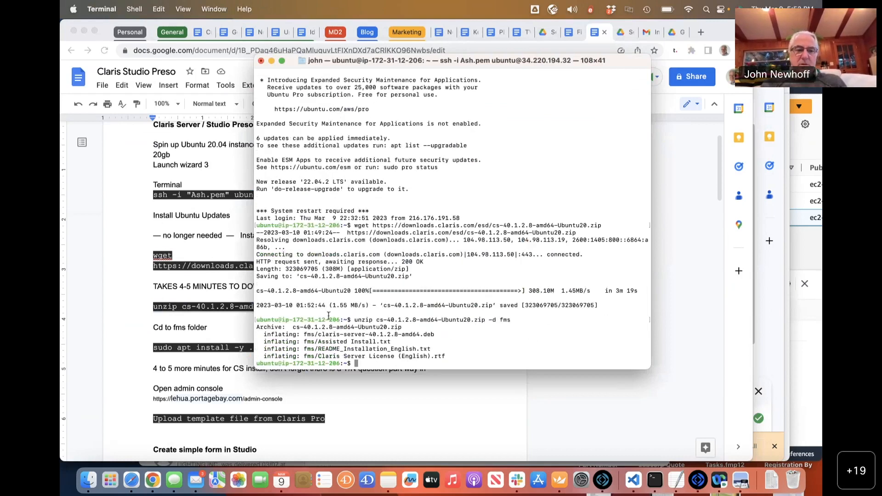
# Run sudo apt install of claris-server-40.1.2.8-amd64.deb twice; both report 'Unsupported file'.
pyautogui.click(192, 342)
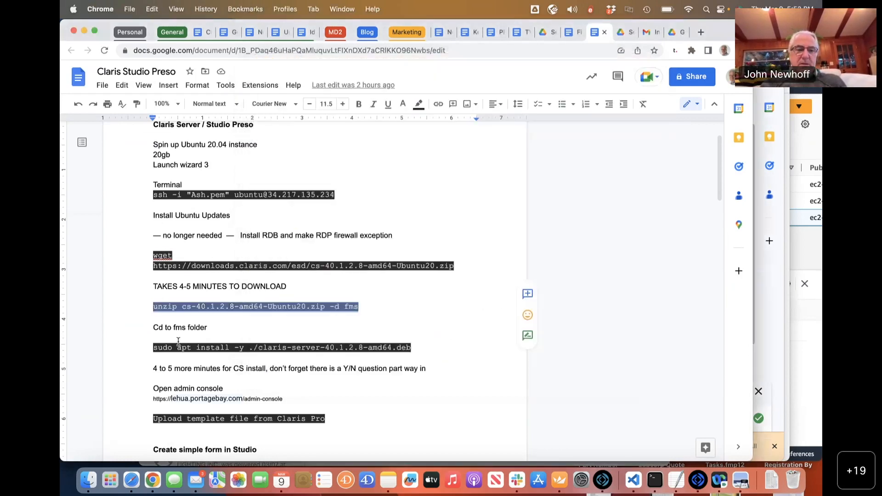
pyautogui.tripleClick(153, 347)
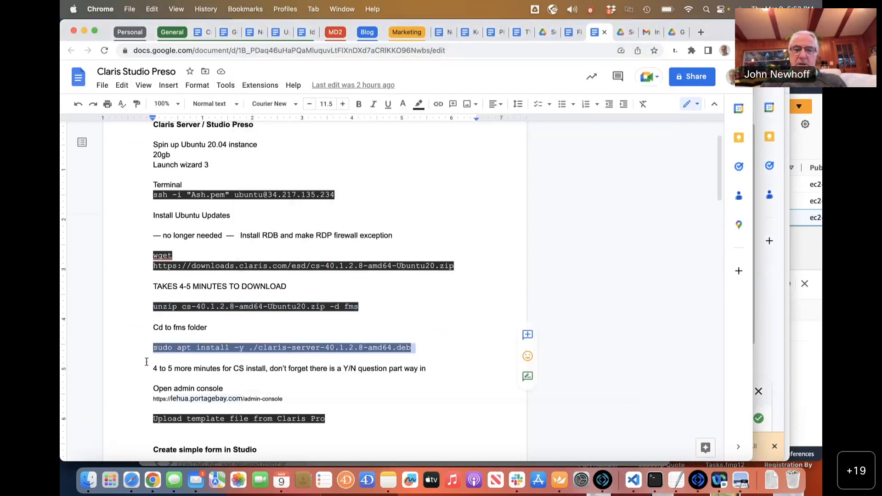
pyautogui.press('super+Tab')
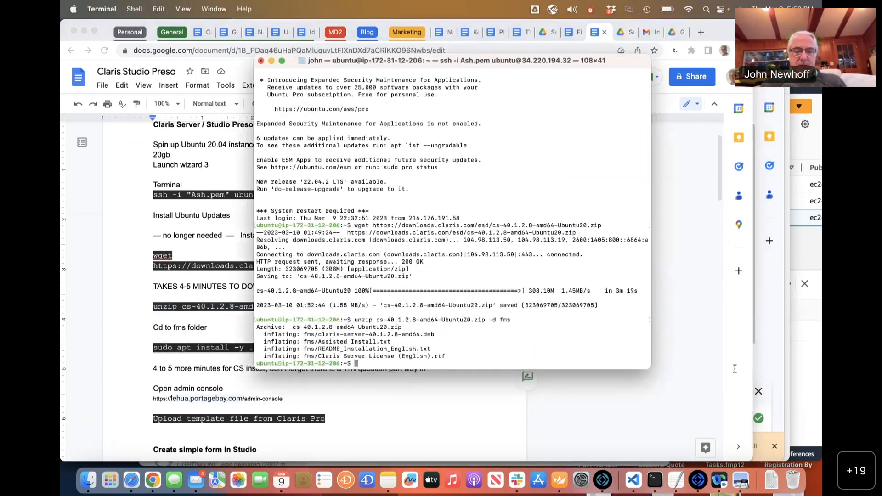
pyautogui.press('super+v')
pyautogui.press('Return')
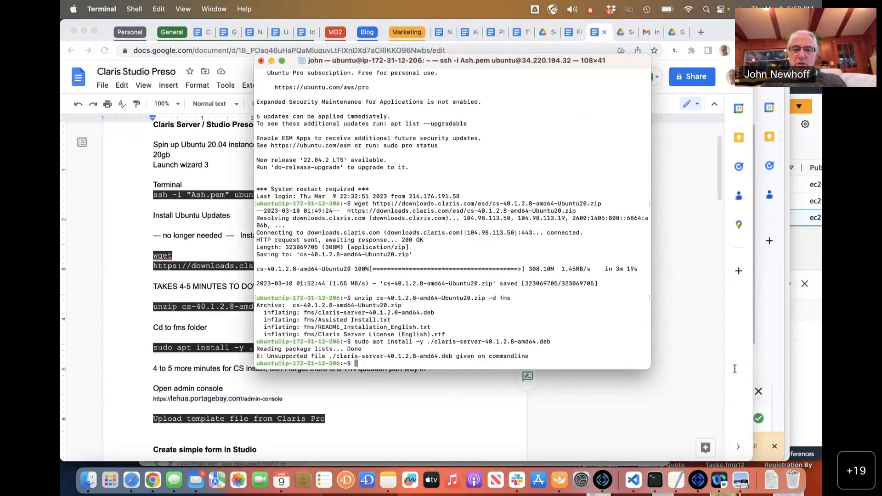
pyautogui.press('Return')
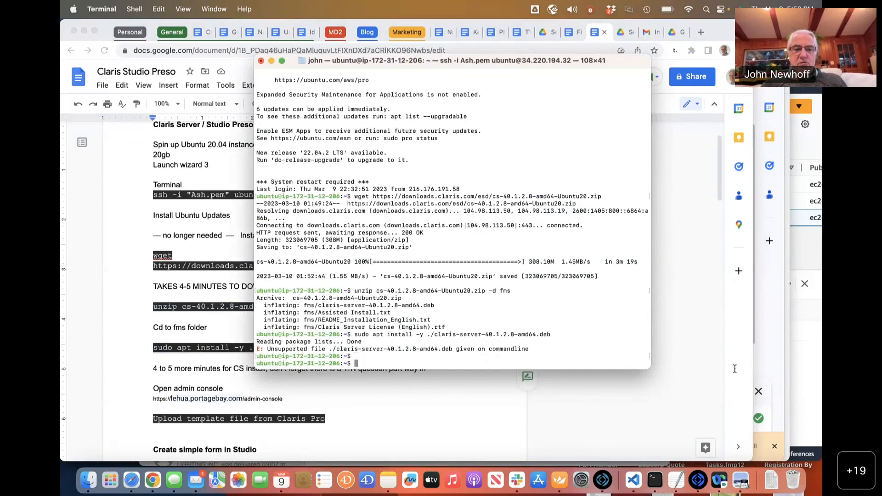
pyautogui.press('Up')
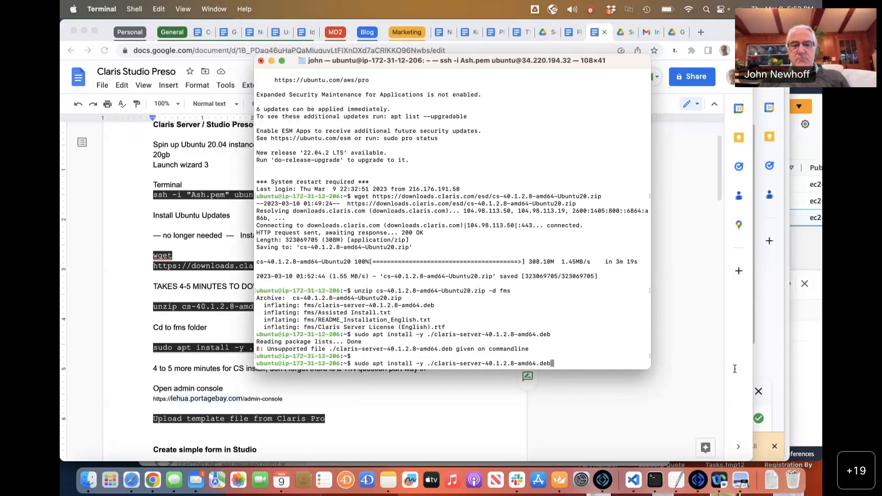
pyautogui.press('Return')
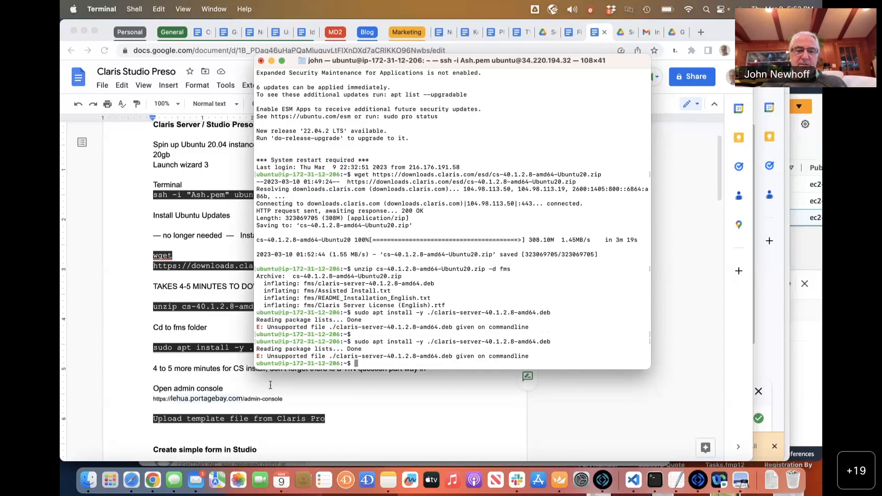
# Change into the fms folder with cd fms and rerun the sudo apt install command.
pyautogui.tripleClick(229, 353)
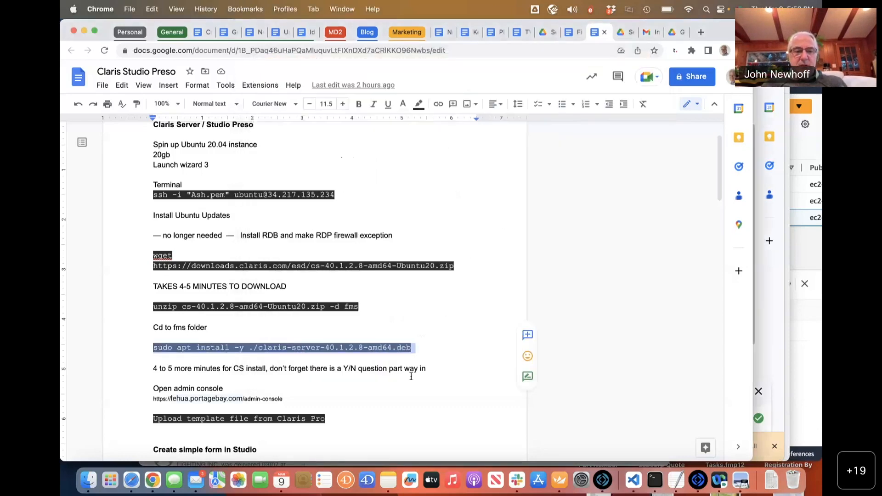
pyautogui.press('super+Tab')
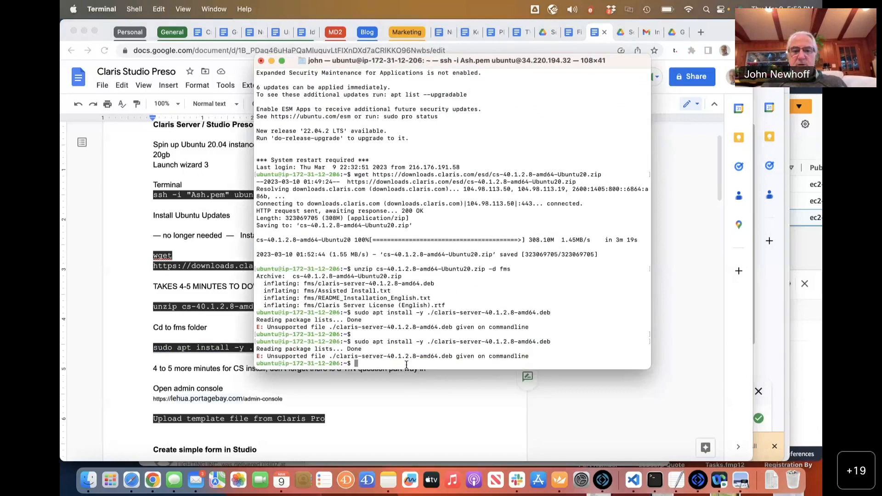
pyautogui.write('cd f')
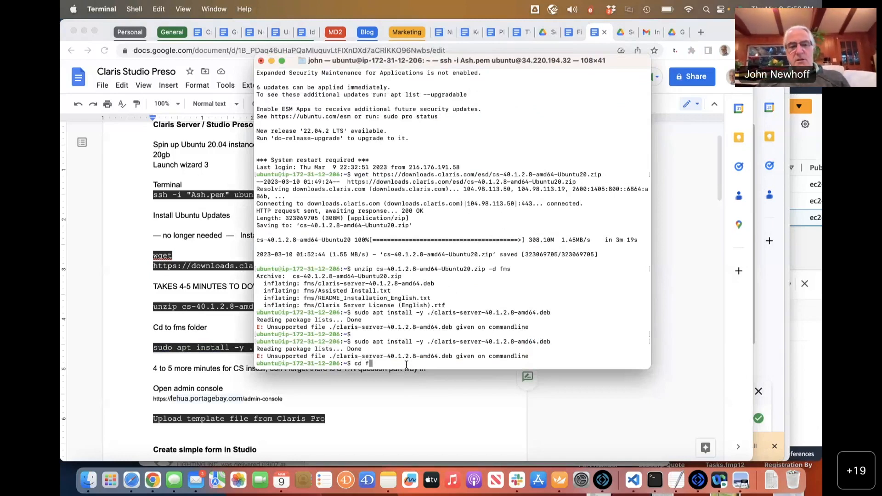
pyautogui.write('ms')
pyautogui.press('Return')
pyautogui.write('cd fms')
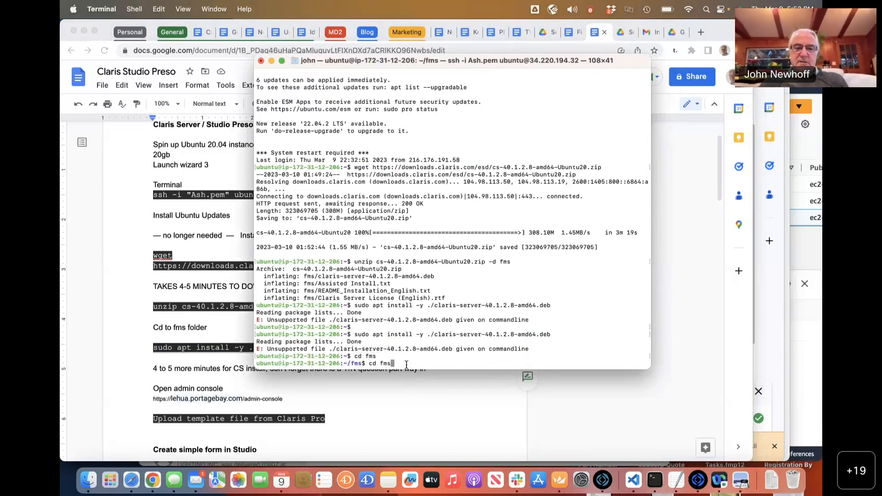
pyautogui.press('Up')
pyautogui.press('Up')
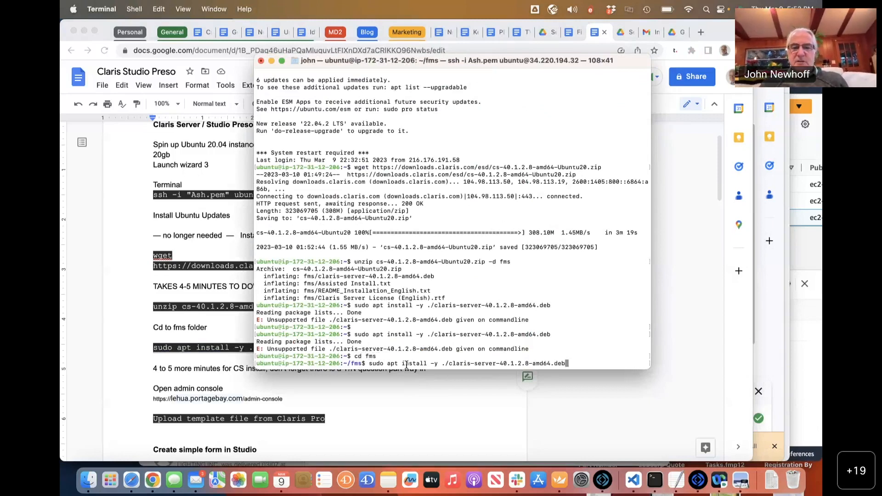
pyautogui.press('Return')
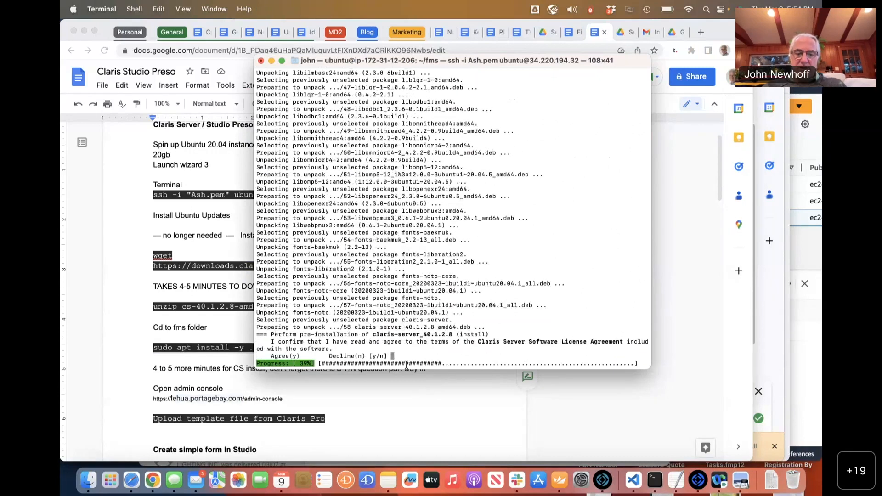
# Accept the license, then set the Admin Console user name, password and 4-digit reset PIN.
pyautogui.write('y')
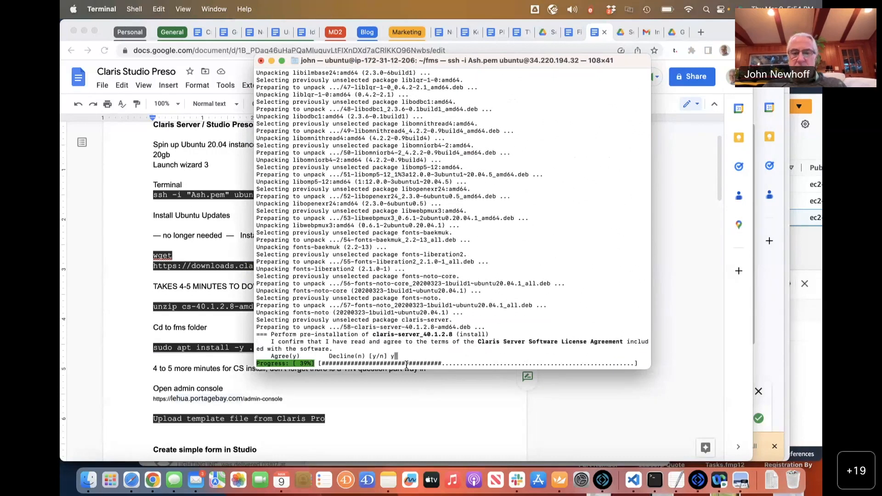
pyautogui.press('Return')
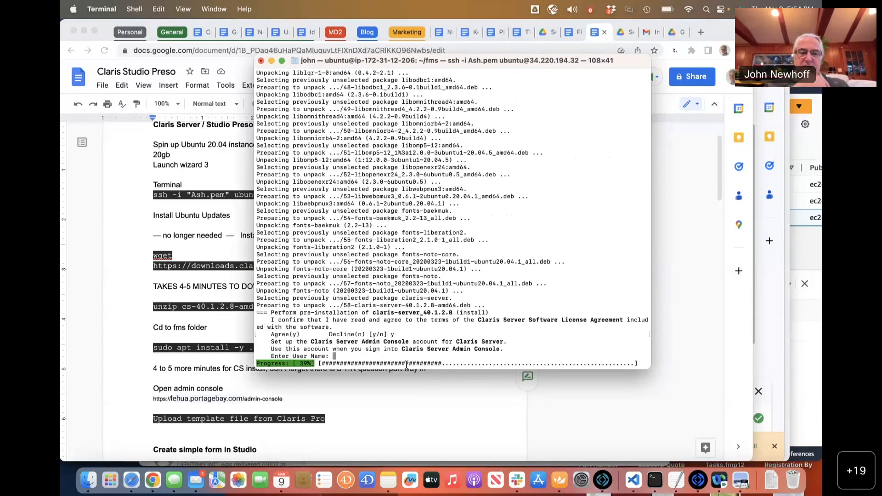
pyautogui.write('admin')
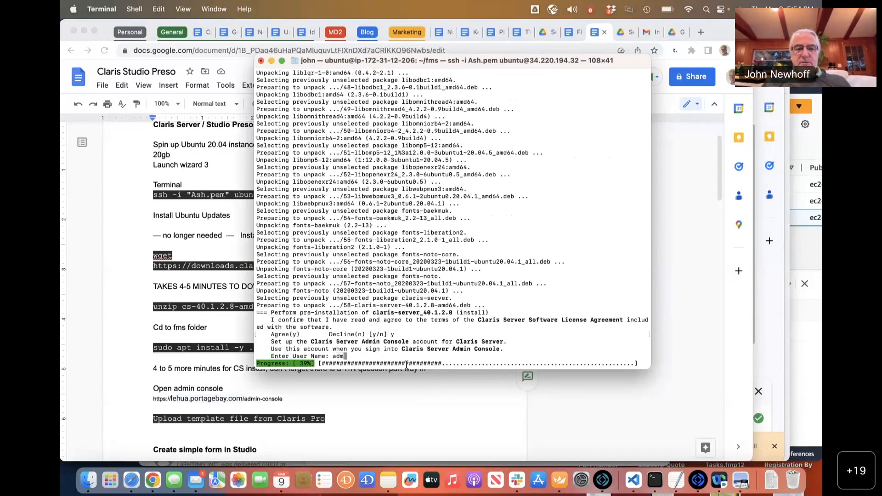
pyautogui.press('Return')
pyautogui.press('Return')
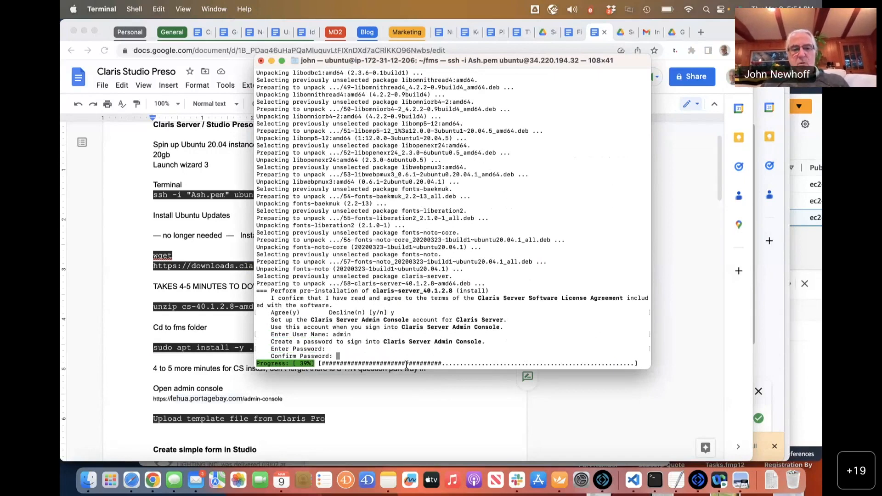
pyautogui.press('Return')
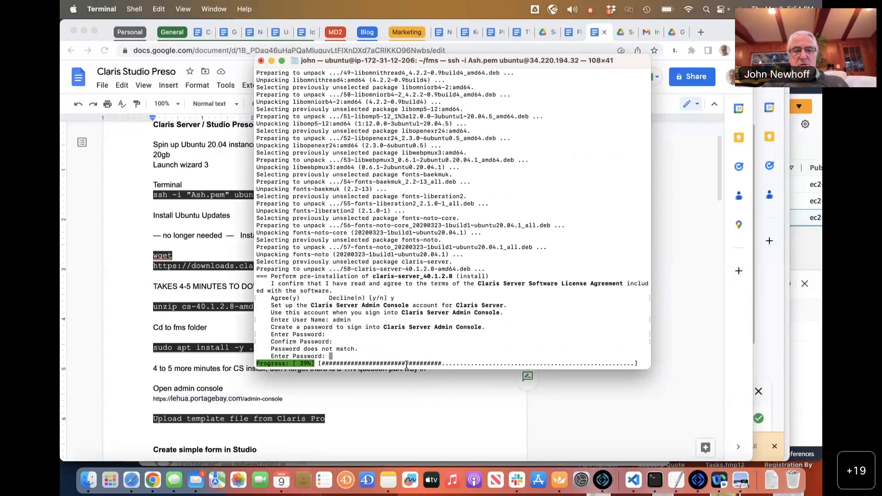
pyautogui.press('Return')
pyautogui.press('Return')
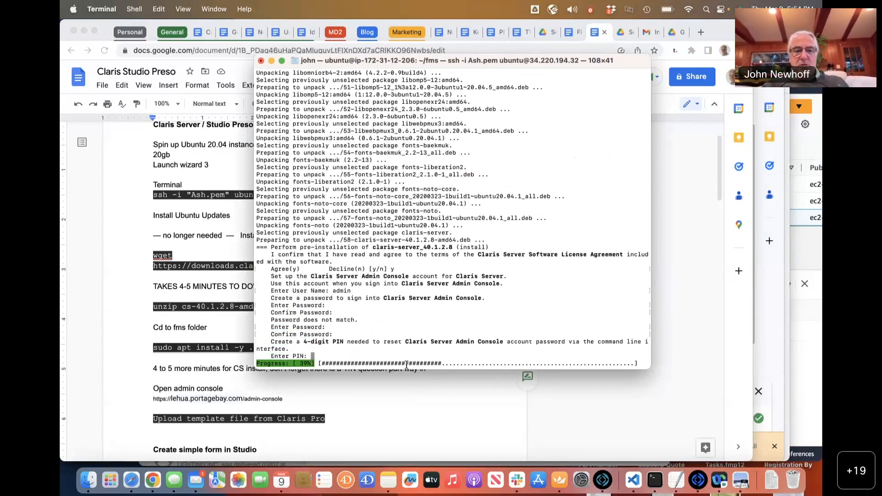
pyautogui.press('Return')
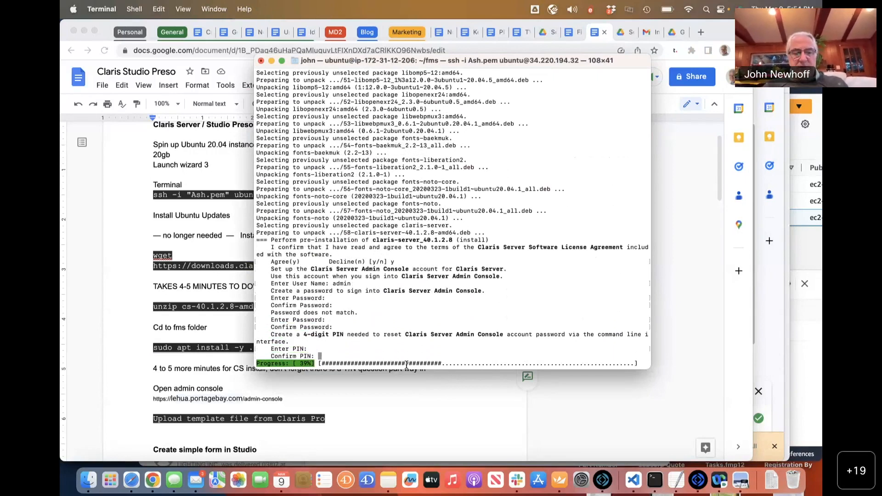
pyautogui.press('Return')
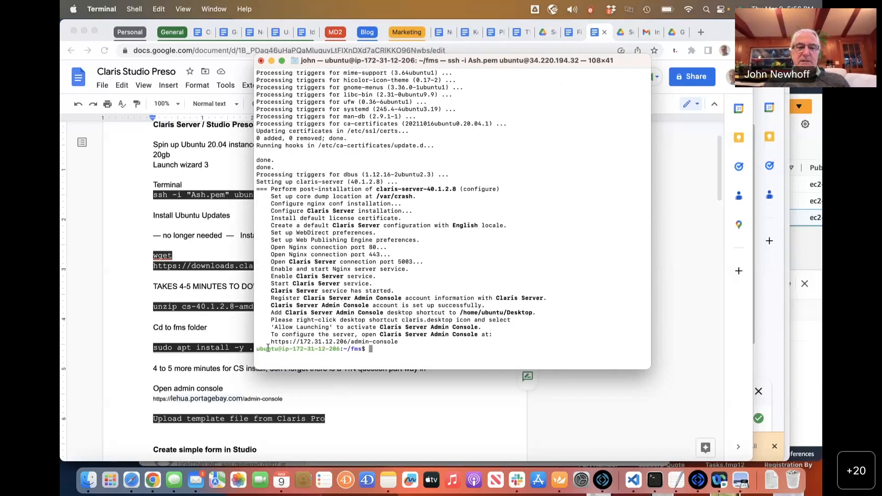
# Select the admin console address in Terminal's output, then switch to Safari's Claris Admin Console window.
pyautogui.moveTo(270, 342); pyautogui.dragTo(399, 345)
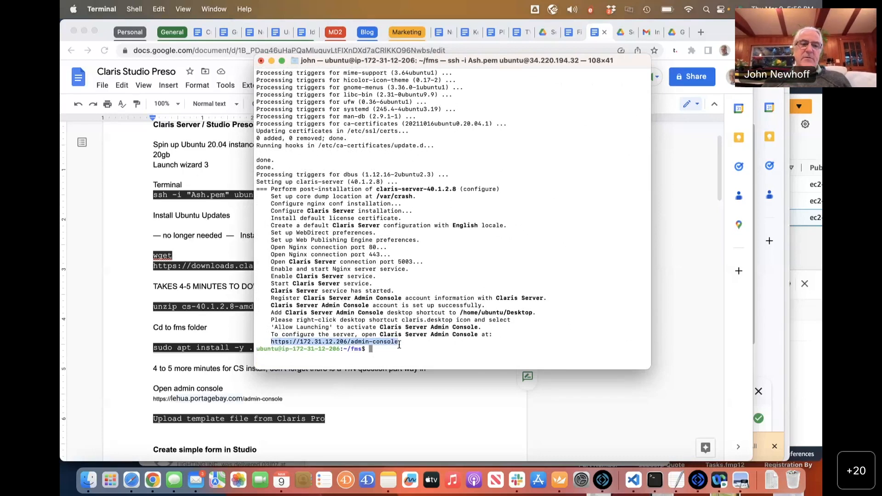
pyautogui.press('super+Tab')
pyautogui.press('super+Tab')
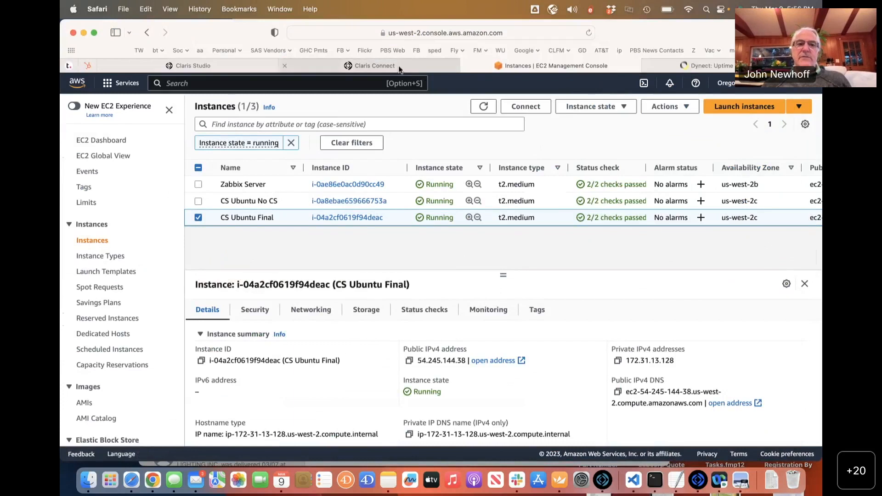
pyautogui.click(293, 4)
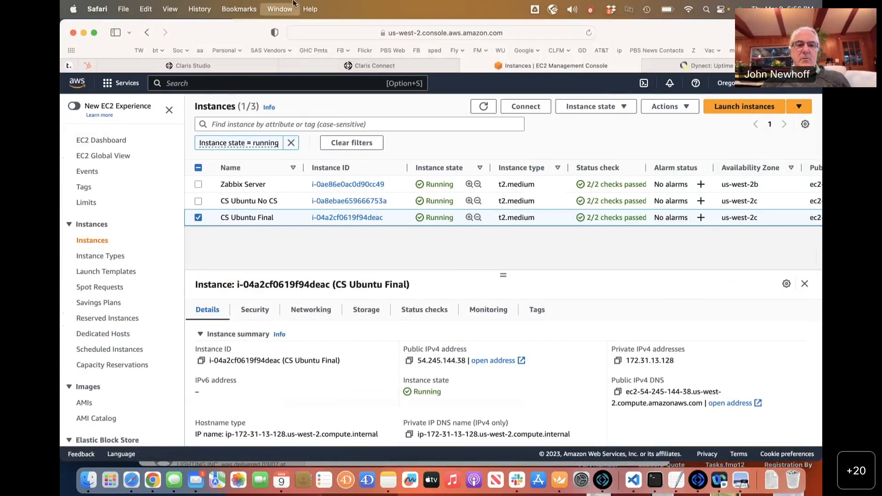
pyautogui.click(369, 263)
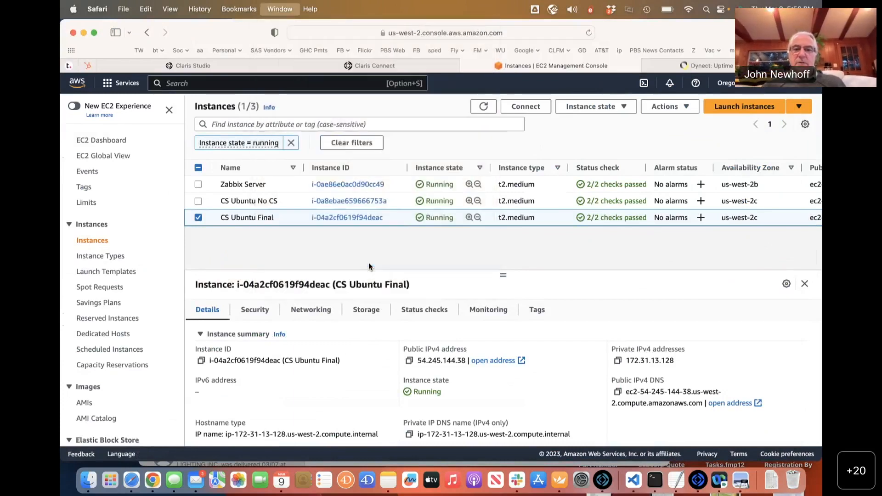
# Sign in with the saved login, then open Databases showing PBS_Template (1 client) and test.
pyautogui.click(391, 247)
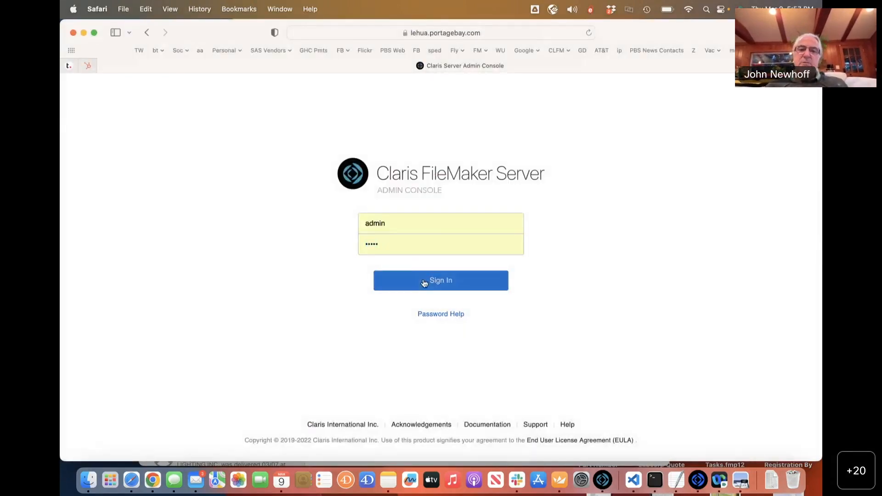
pyautogui.click(424, 283)
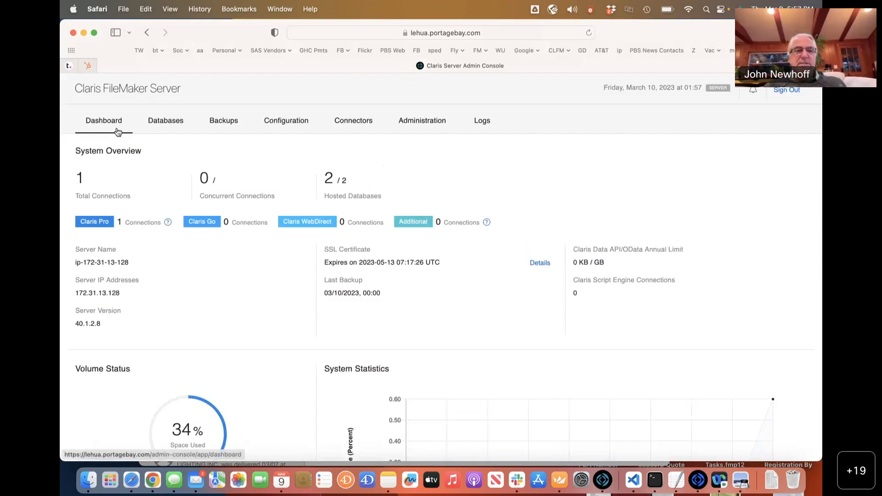
pyautogui.click(169, 125)
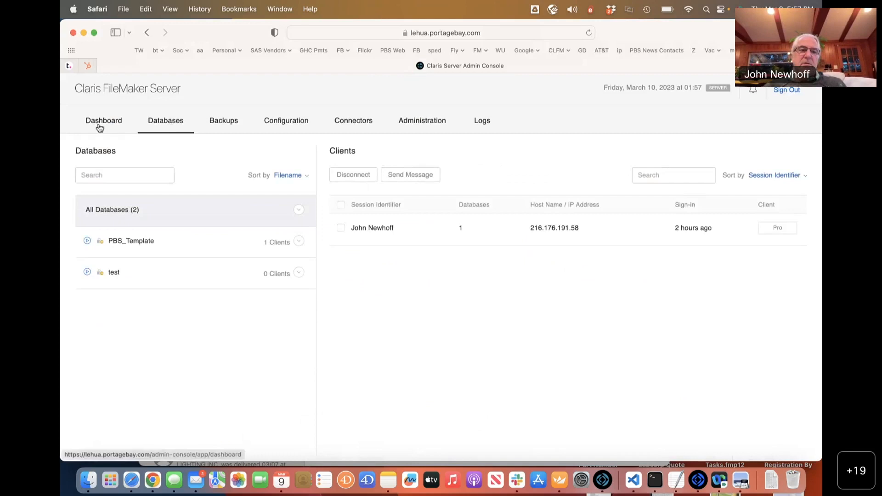
pyautogui.click(98, 127)
pyautogui.click(149, 125)
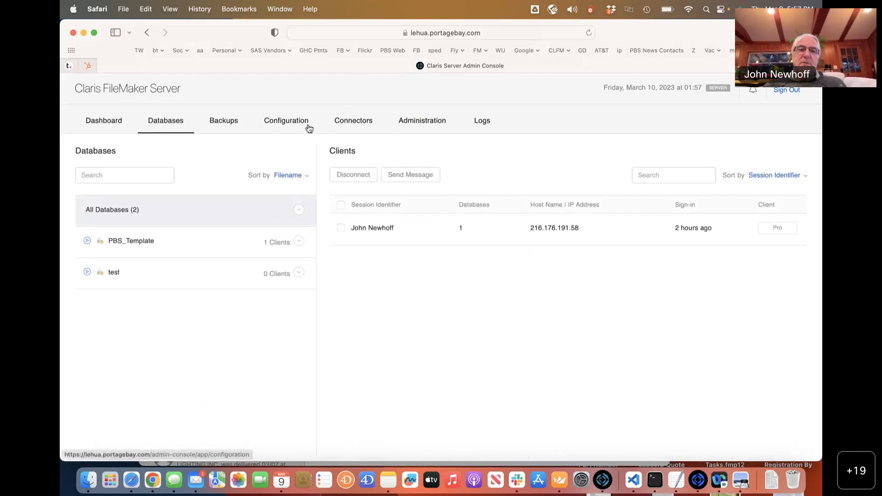
# Open Configuration > SSL Certificate to show the Go Daddy *.portagebay.com certificate expiring 2023-05-13.
pyautogui.click(281, 121)
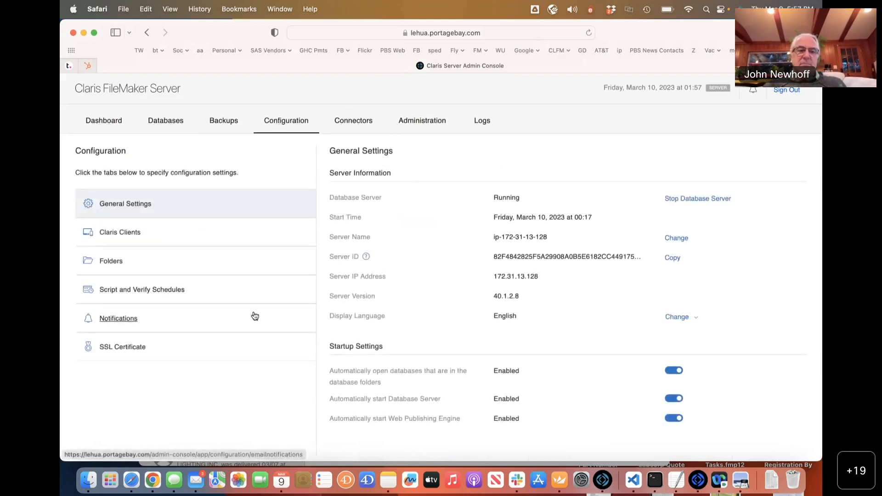
pyautogui.click(116, 345)
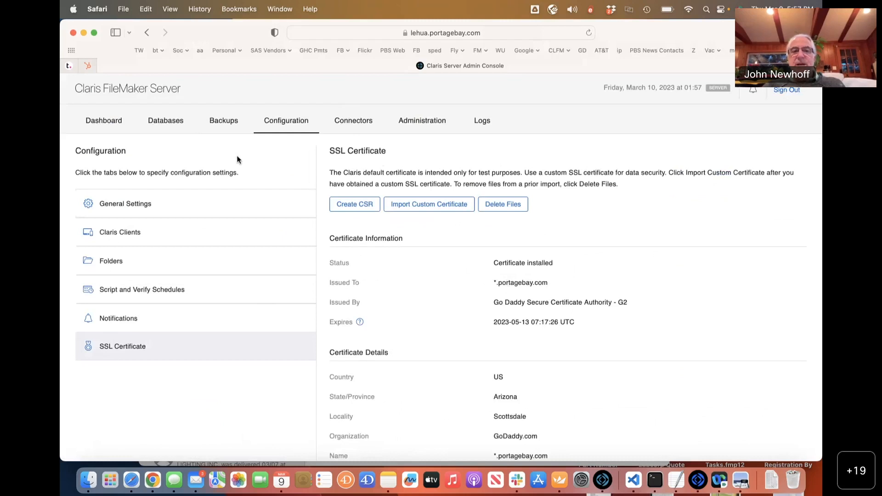
pyautogui.click(317, 36)
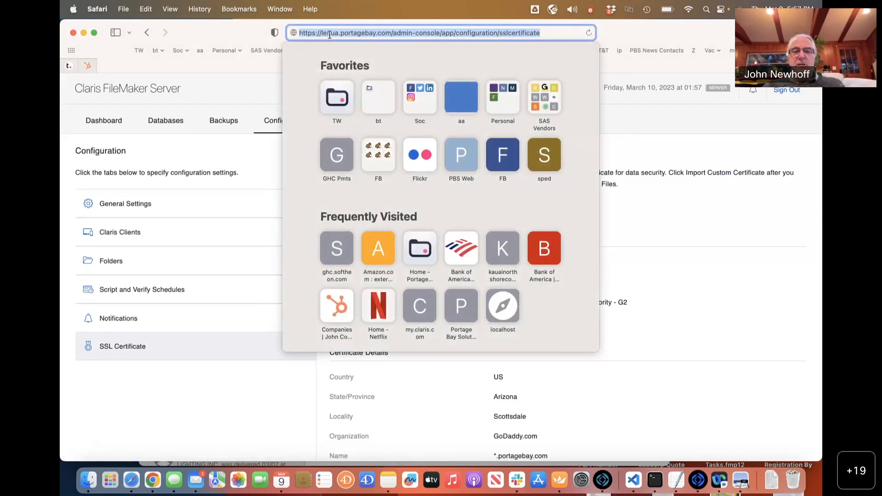
pyautogui.click(161, 389)
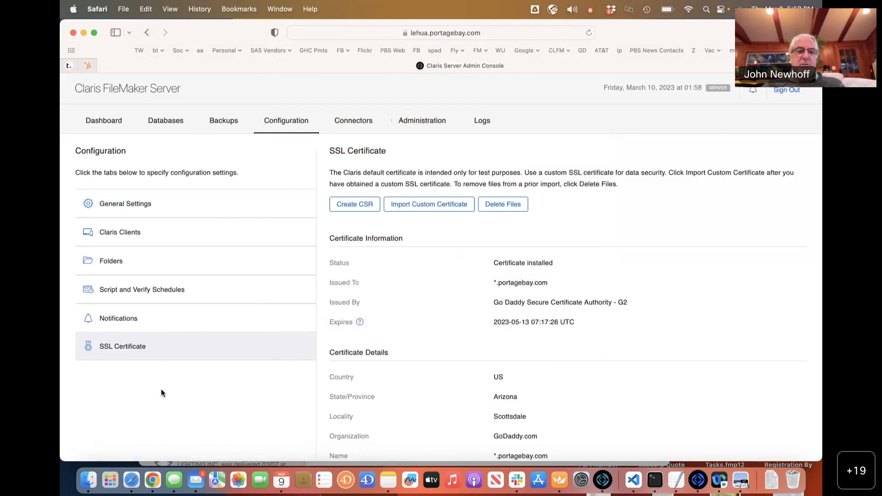
# Check the Claris Data API connector, view PBS_Template's connected client, then switch to Claris Pro.
pyautogui.click(348, 121)
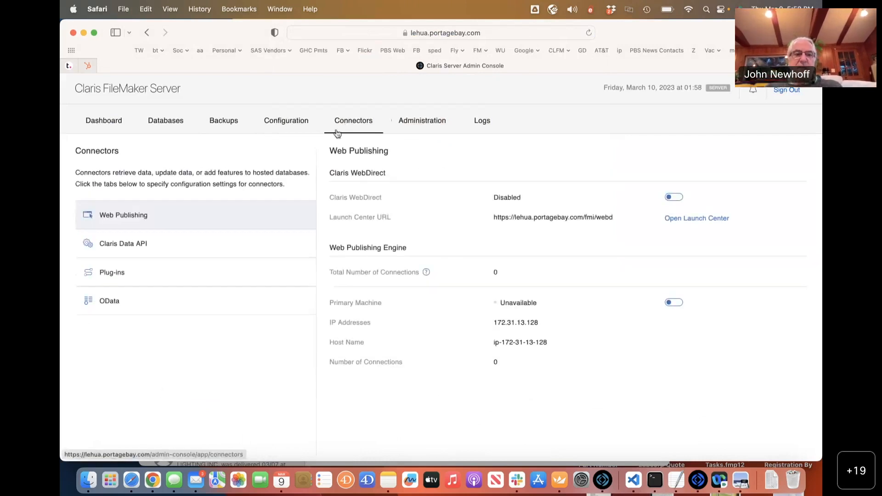
pyautogui.click(192, 243)
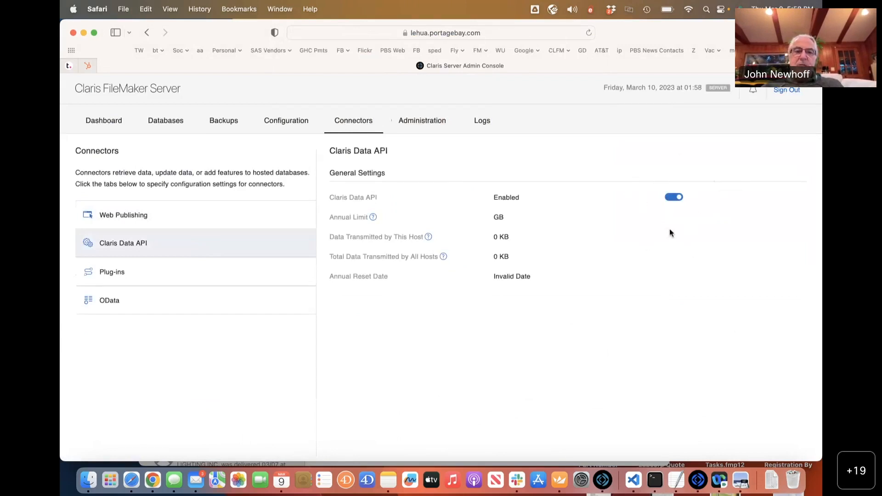
pyautogui.click(105, 122)
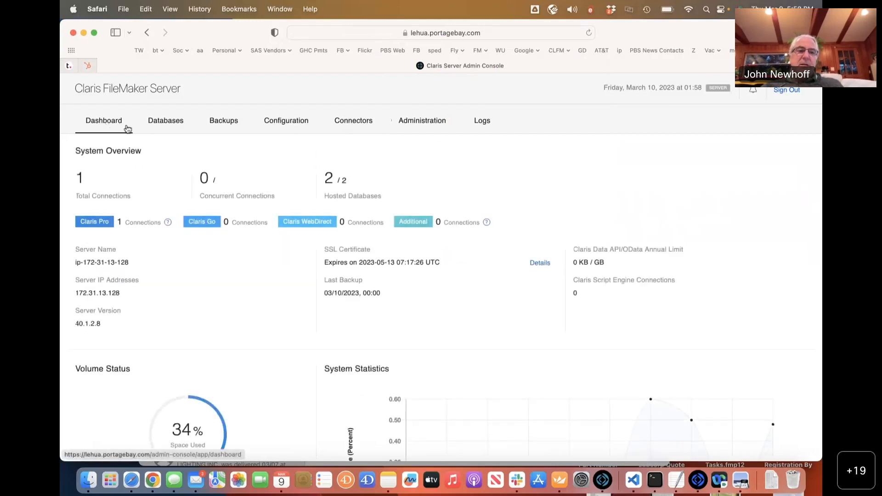
pyautogui.click(154, 126)
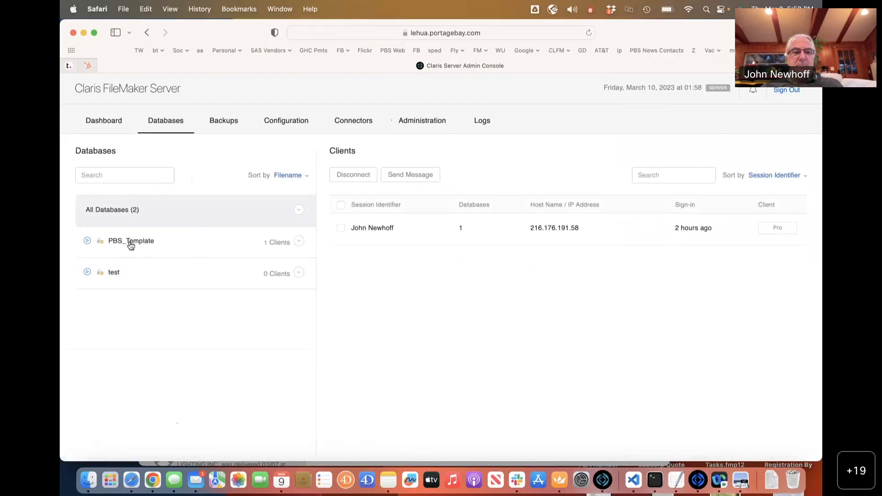
pyautogui.click(131, 244)
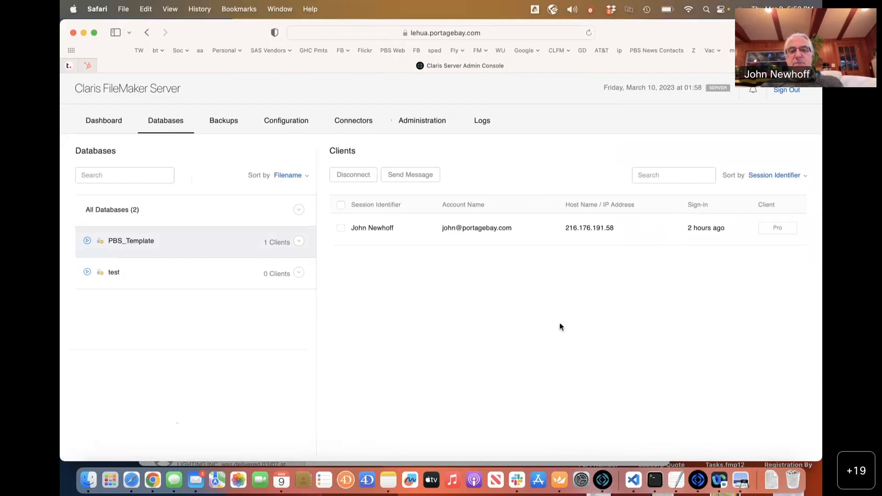
pyautogui.click(699, 479)
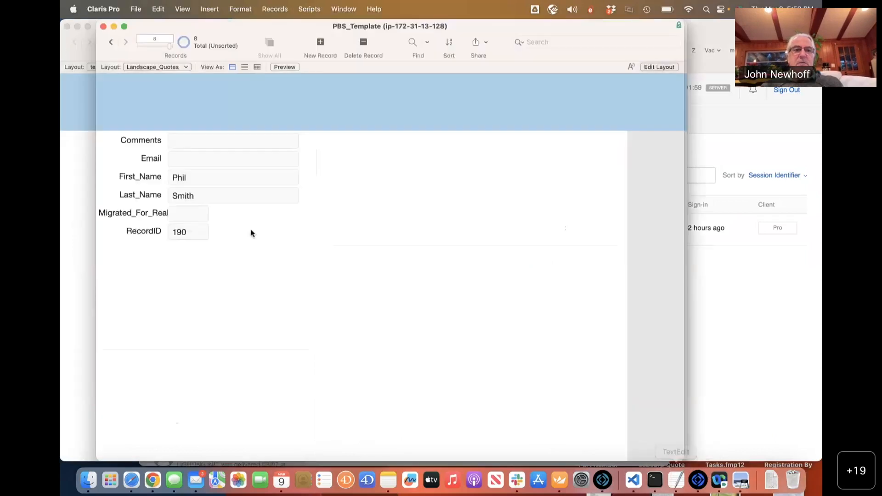
# Dismiss Claris Pro's File menu twice unchanged, then view the console's four auto-backups on Backups.
pyautogui.click(140, 12)
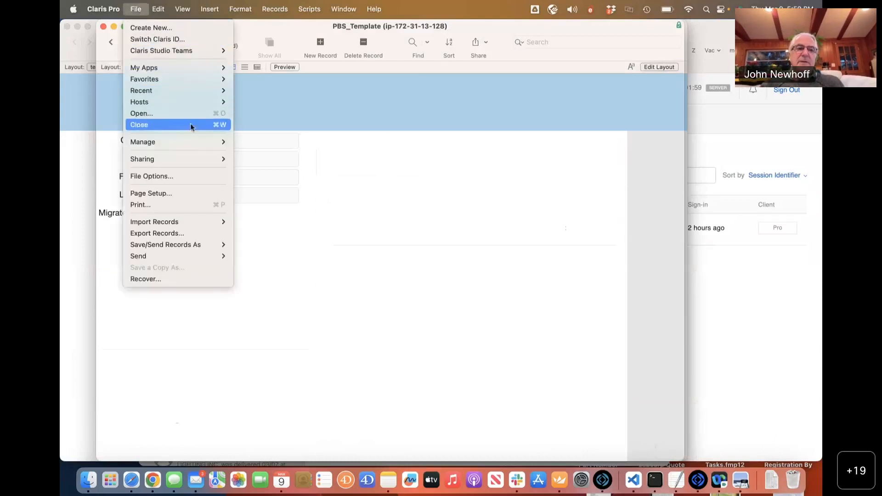
pyautogui.moveTo(193, 159)
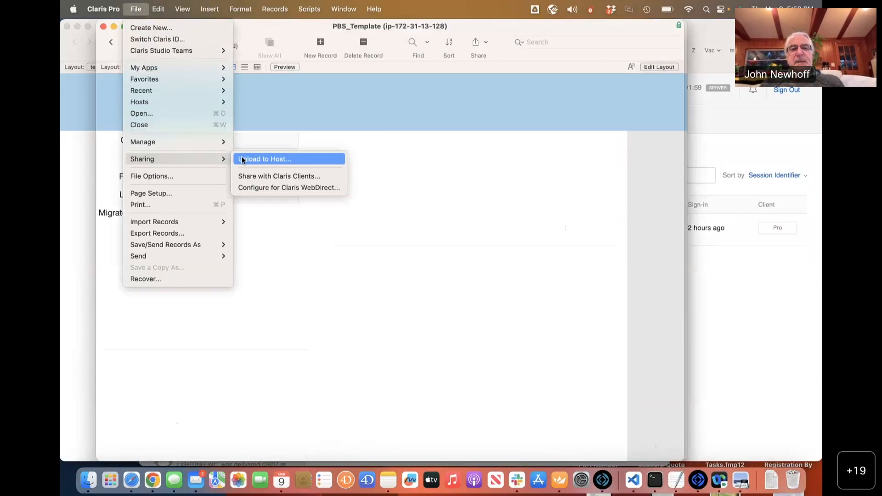
pyautogui.click(268, 101)
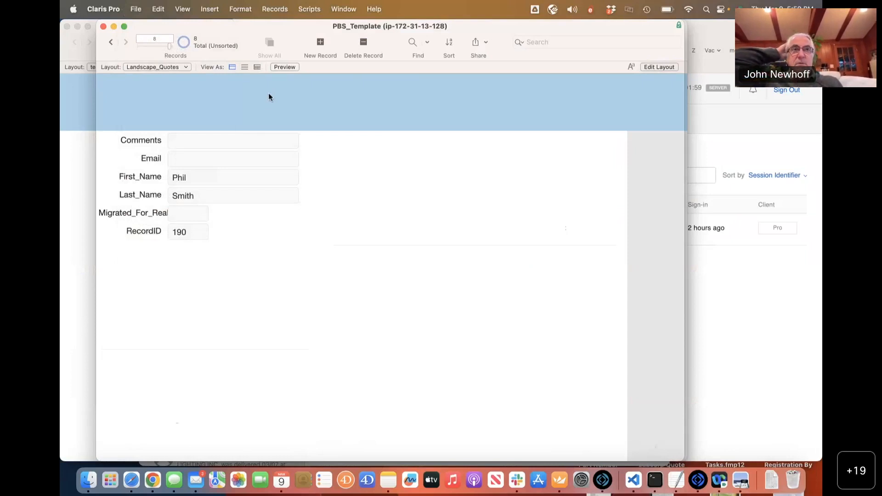
pyautogui.click(136, 9)
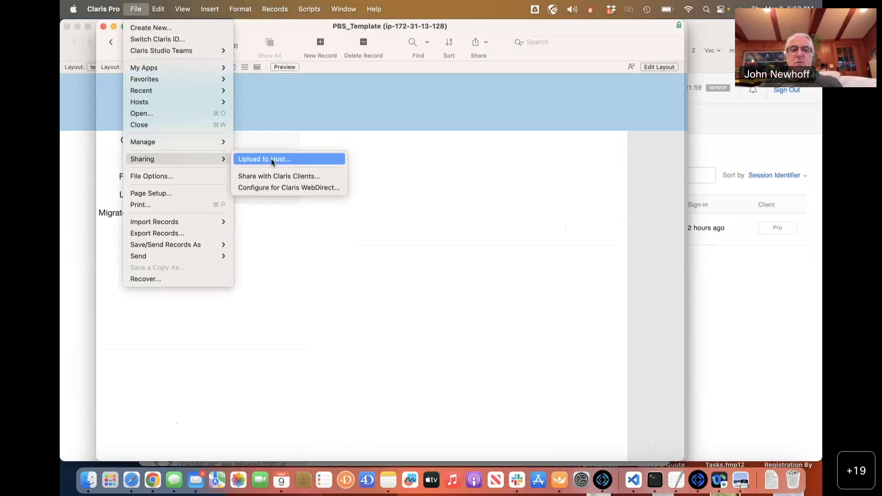
pyautogui.click(382, 158)
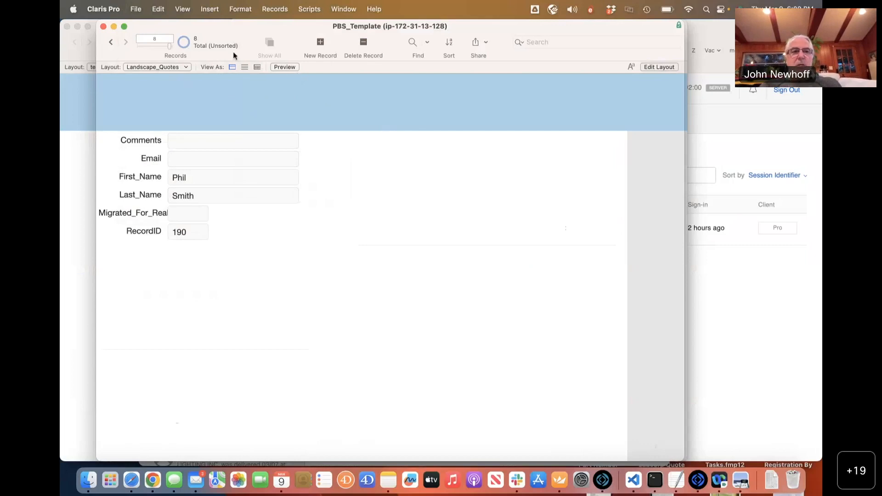
pyautogui.press('super+Tab')
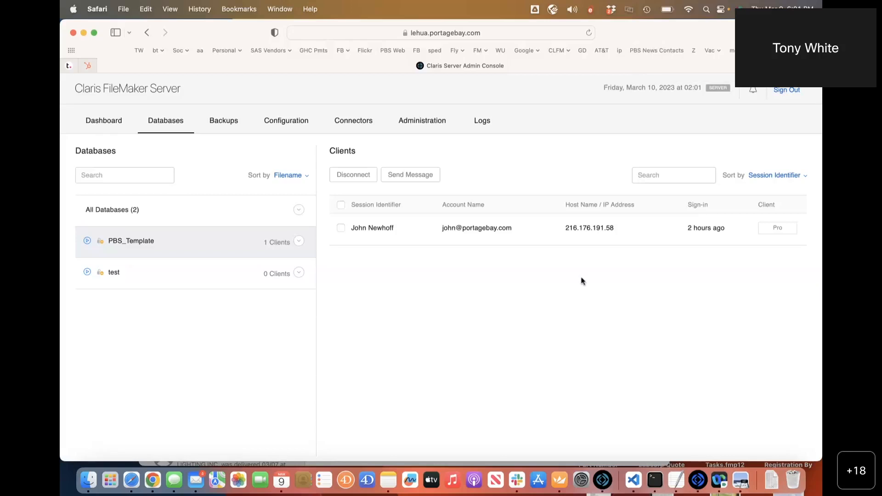
pyautogui.click(217, 130)
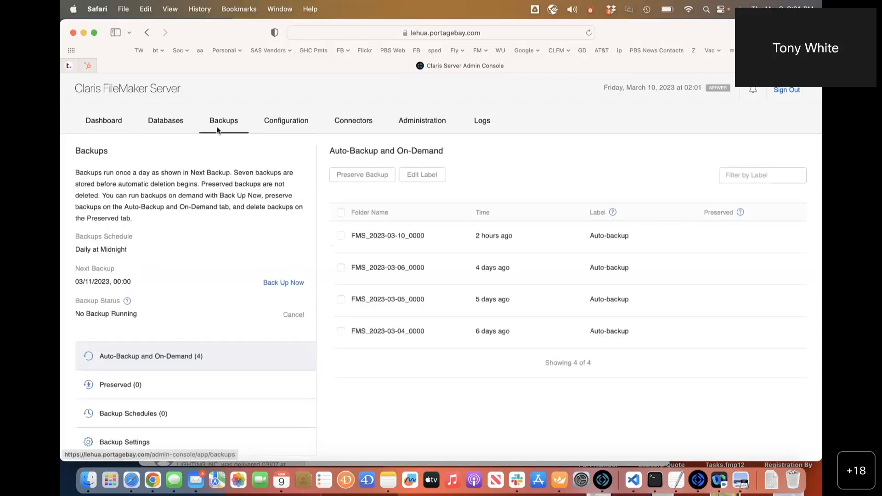
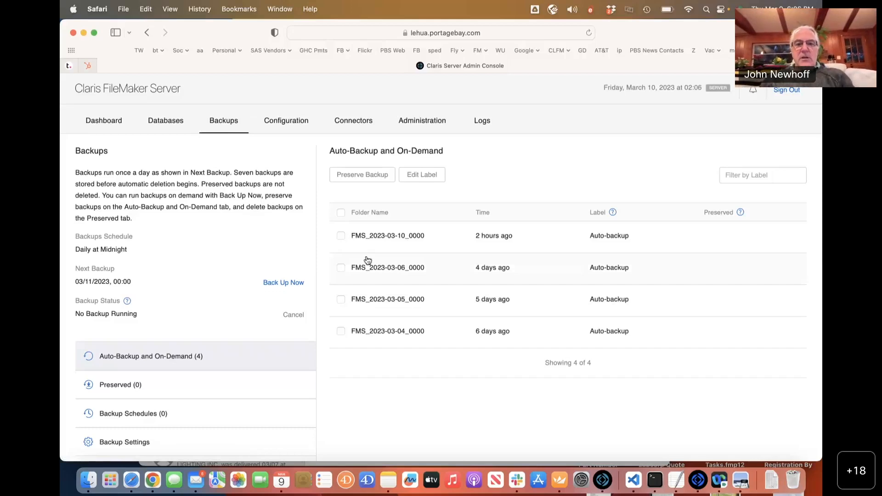
# Show Configuration's General Settings: server running, version 40.1.2.8, all three startup settings enabled.
pyautogui.click(304, 123)
pyautogui.click(311, 32)
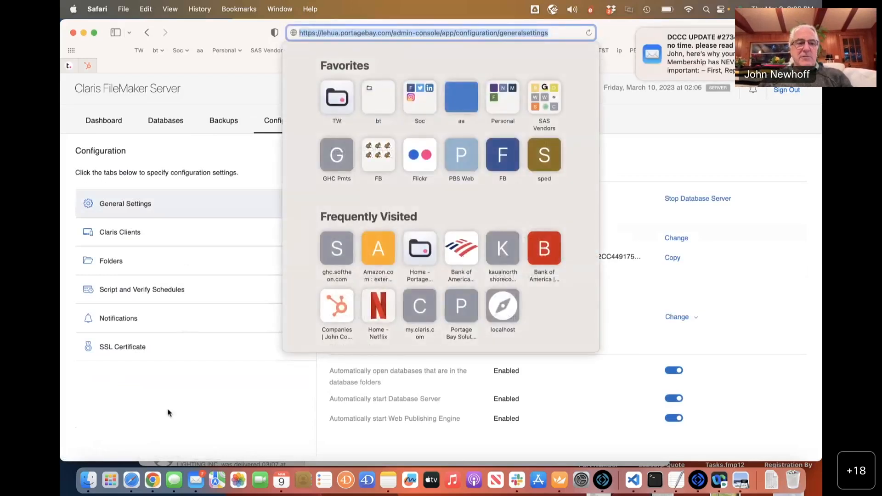
pyautogui.click(168, 412)
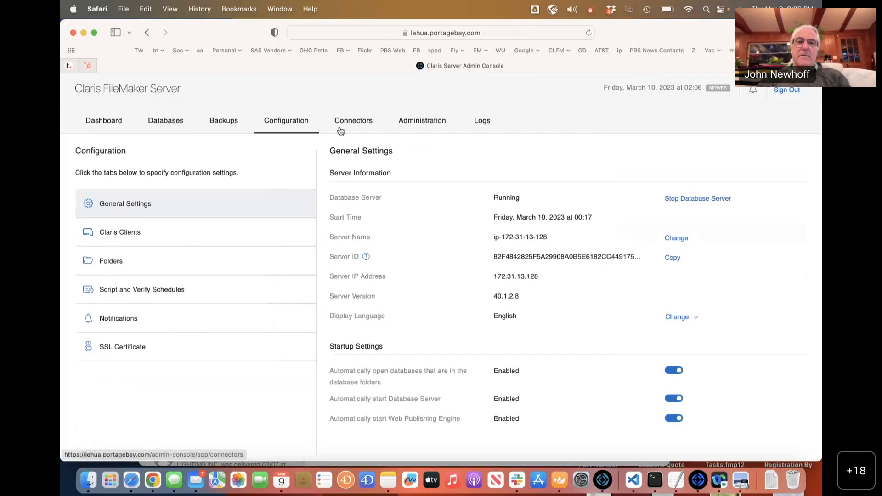
# Reposition the PBS_Template window and check the console's Databases page listing PBS_Template and test.
pyautogui.click(695, 480)
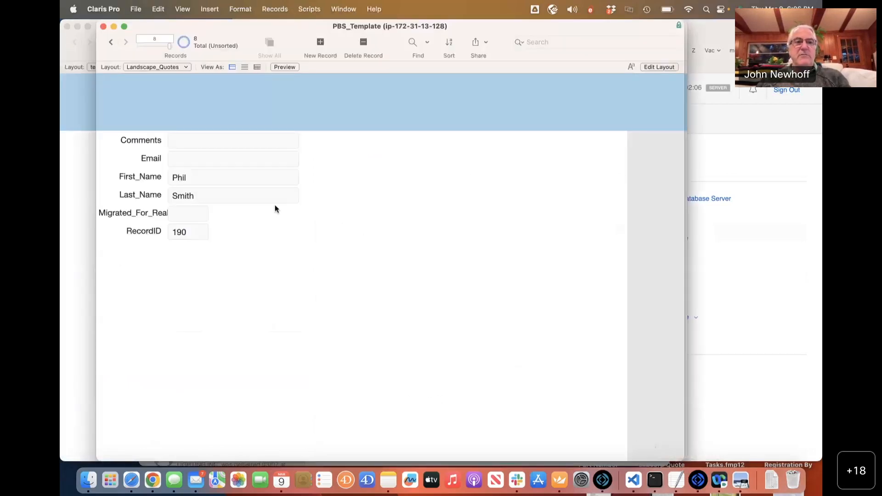
pyautogui.moveTo(257, 26); pyautogui.dragTo(242, 46)
pyautogui.moveTo(308, 49); pyautogui.dragTo(302, 40)
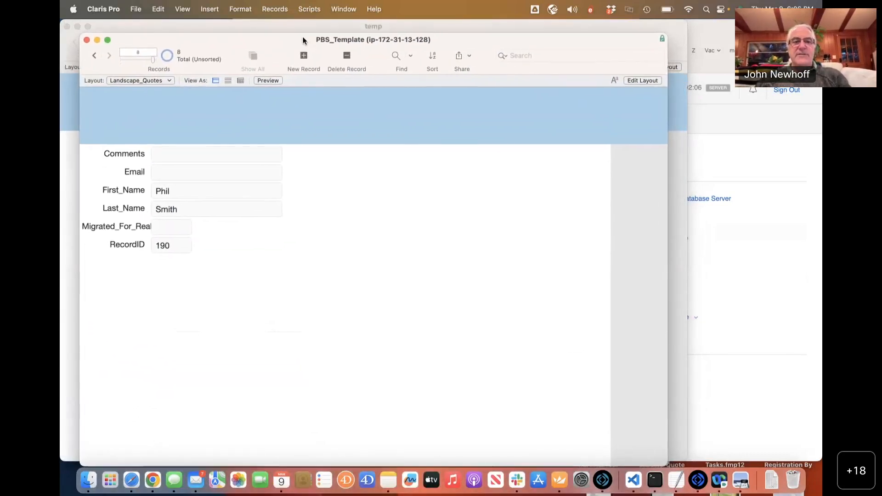
pyautogui.press('super+Tab')
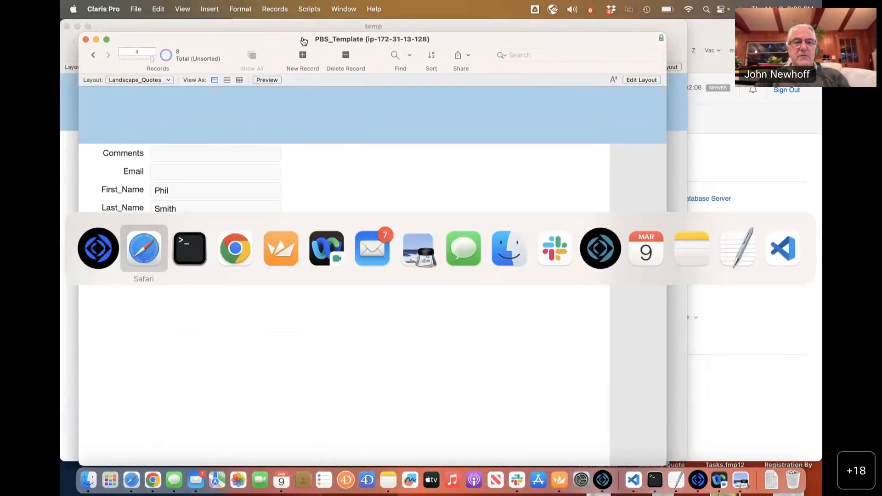
pyautogui.click(154, 122)
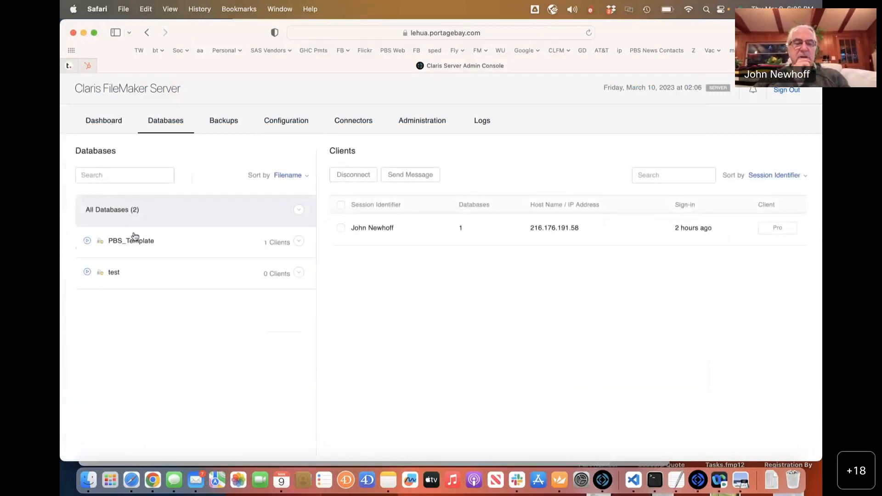
# Open PBS_Template's Manage Database dialog from the Landscape_Quotes layout and cancel it unchanged.
pyautogui.press('super+Tab')
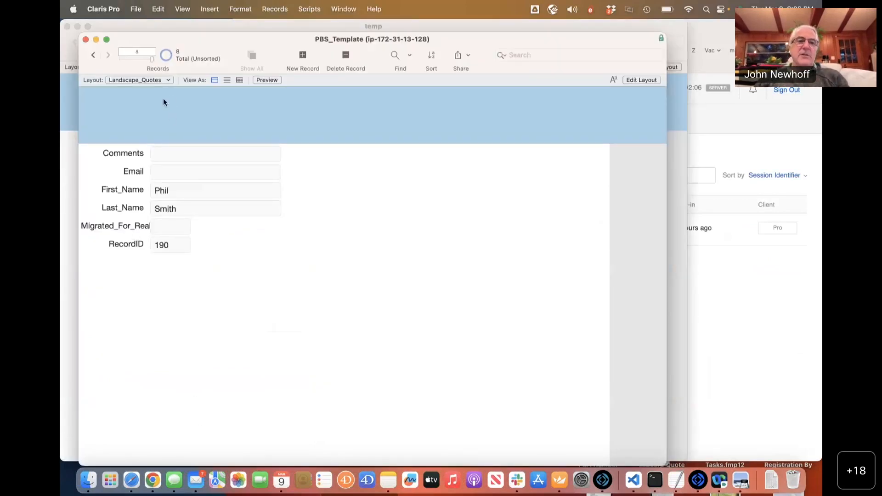
pyautogui.moveTo(201, 41); pyautogui.dragTo(218, 61)
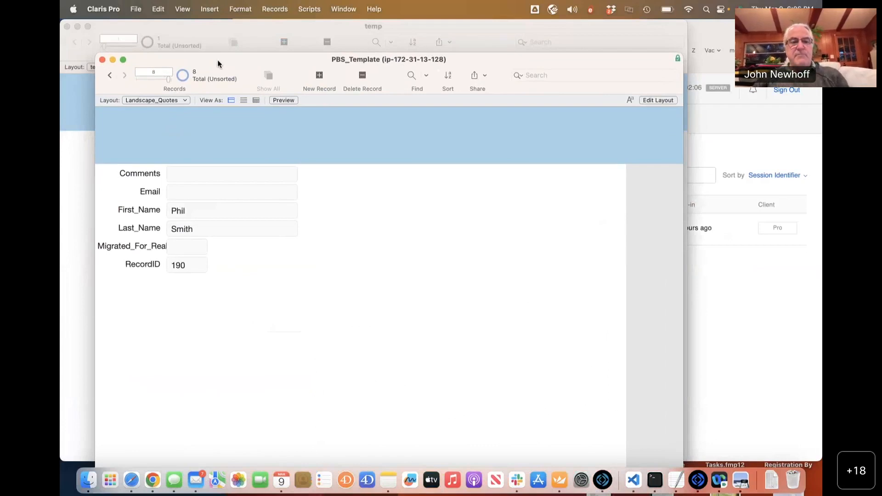
pyautogui.press('super+shift+d')
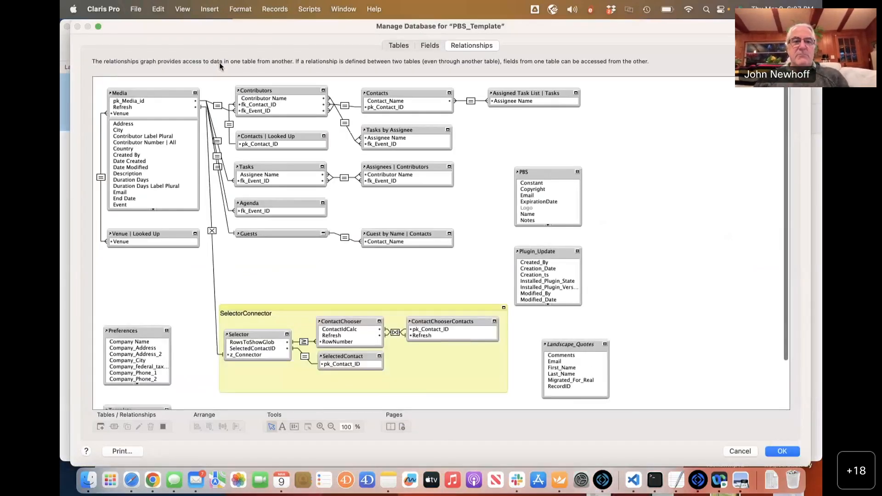
pyautogui.click(737, 451)
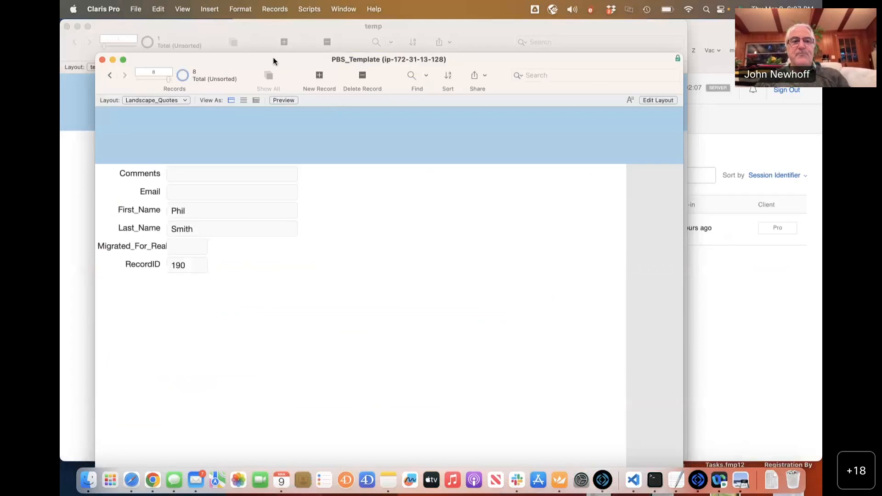
pyautogui.moveTo(273, 58); pyautogui.dragTo(271, 37)
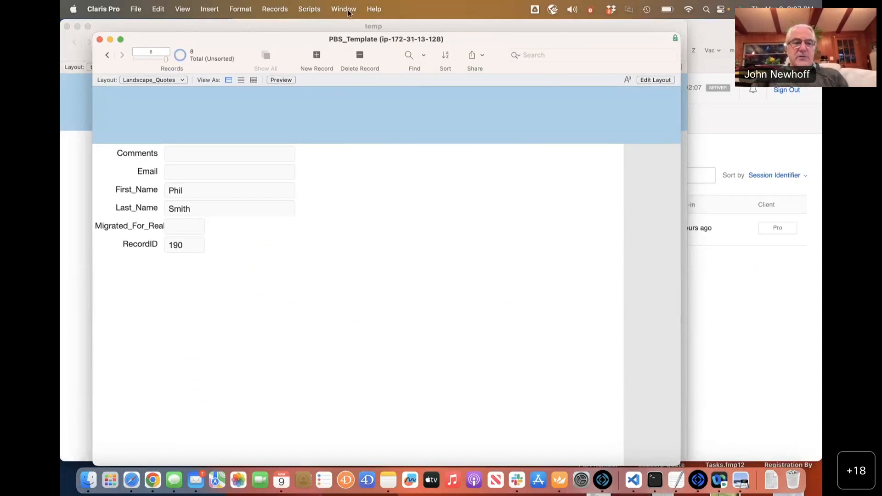
pyautogui.press('super+Tab')
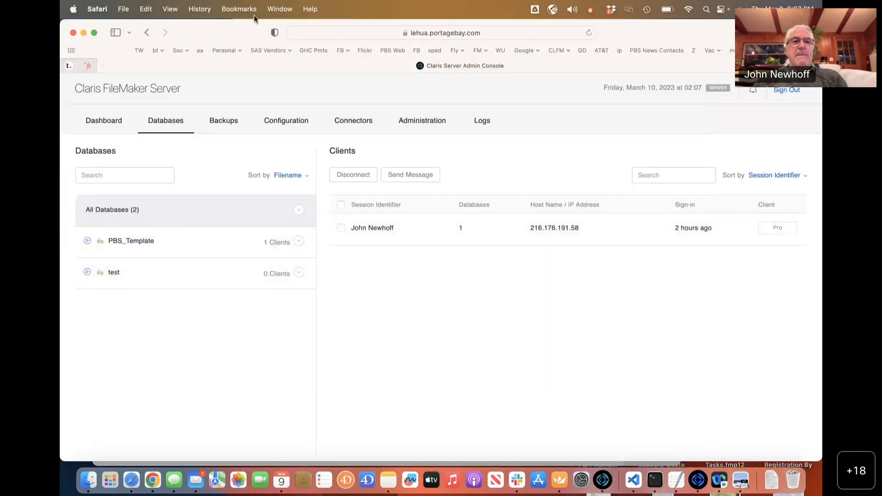
# Look over the Data API 'Edit a record' guide and the EC2 instances page.
pyautogui.click(278, 3)
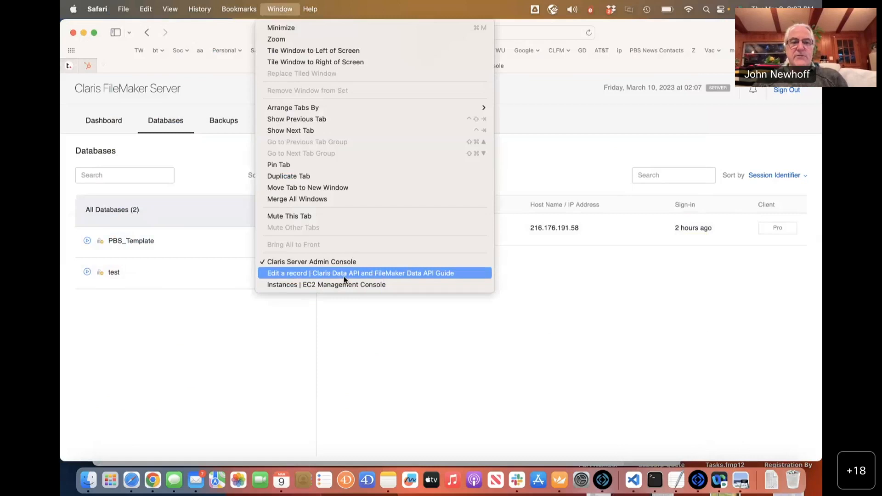
pyautogui.click(343, 273)
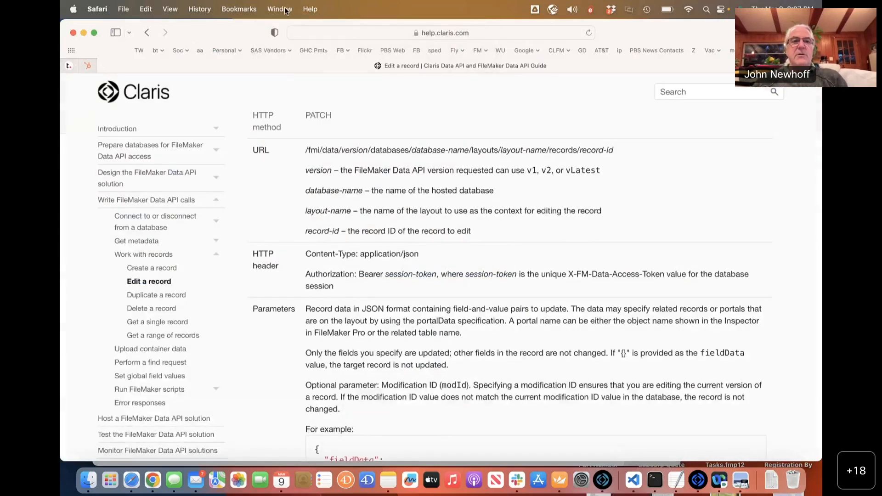
pyautogui.click(280, 9)
pyautogui.click(329, 287)
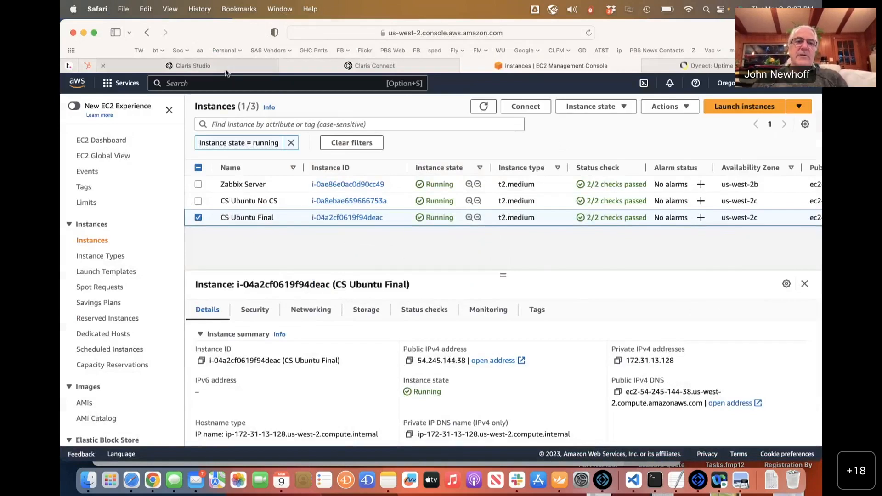
# Check the Claris Connect flows list, ending on the Claris Studio Views page.
pyautogui.click(225, 68)
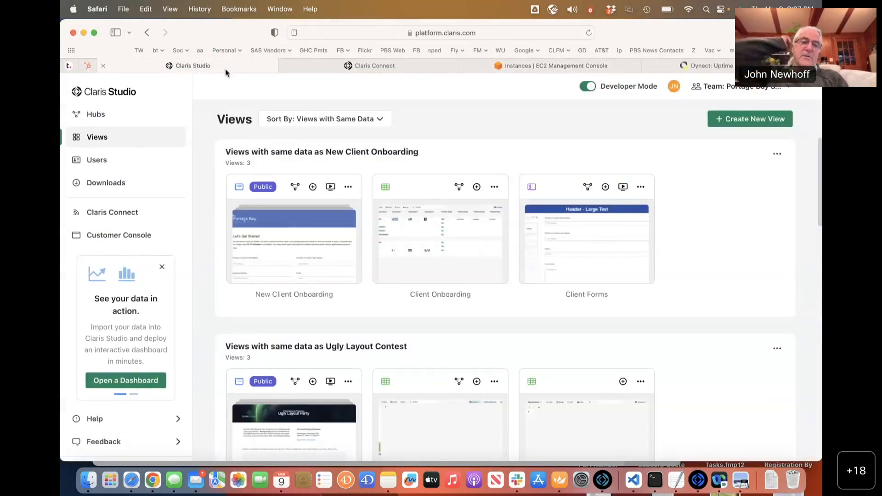
pyautogui.click(400, 69)
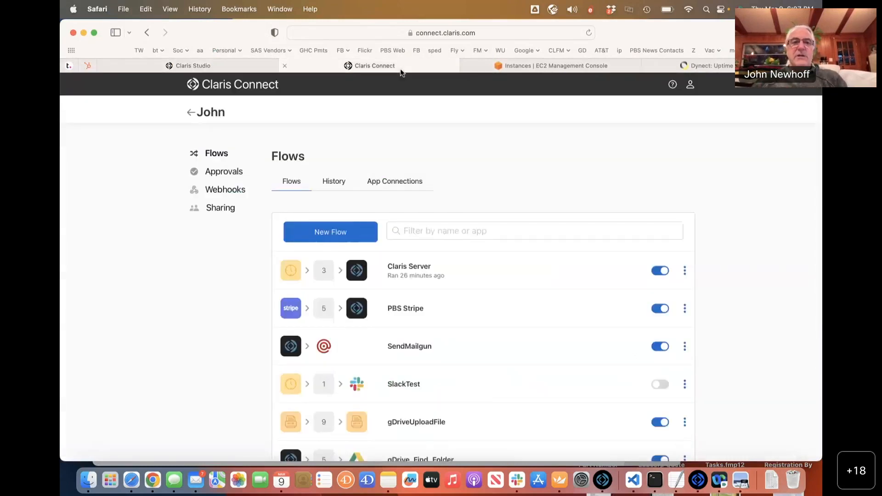
pyautogui.click(224, 64)
pyautogui.moveTo(382, 68)
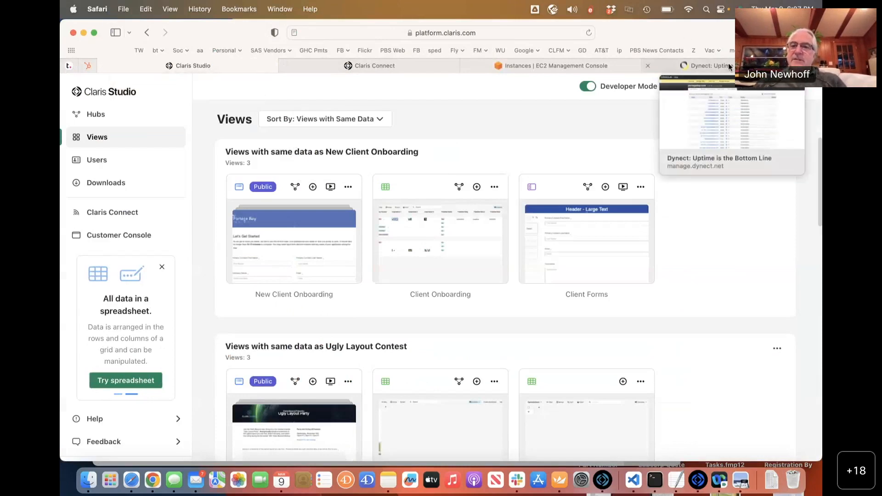
pyautogui.click(729, 68)
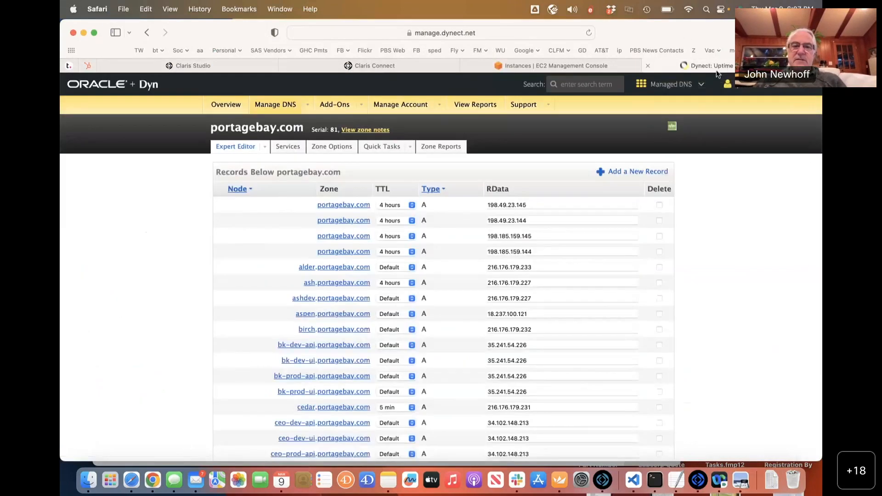
pyautogui.scroll(-2, 343, 312)
pyautogui.scroll(3, 344, 311)
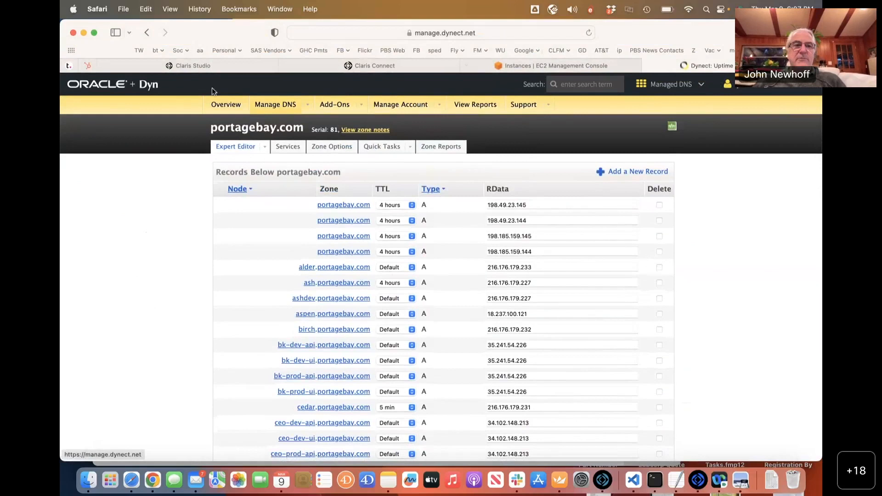
pyautogui.click(206, 66)
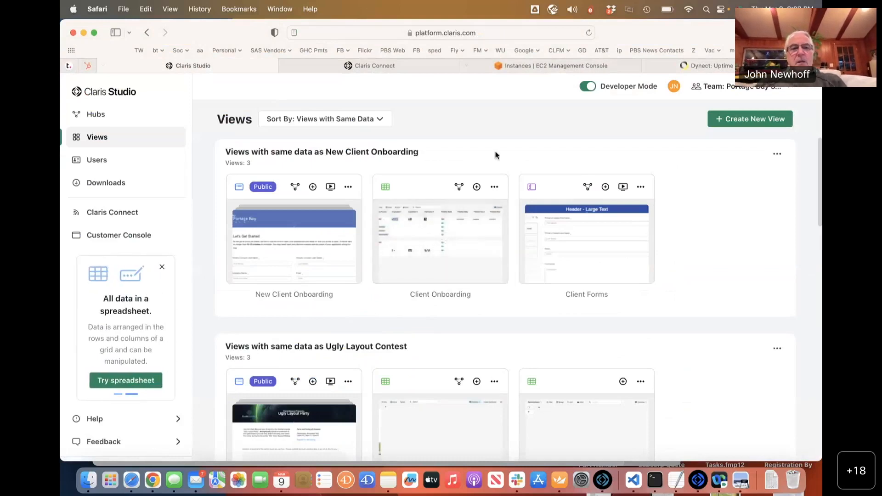
# Scroll the Views page to the Landscape Quote Requests form and Landscape Spreadsheet views.
pyautogui.scroll(-4, 495, 155)
pyautogui.scroll(-10, 495, 154)
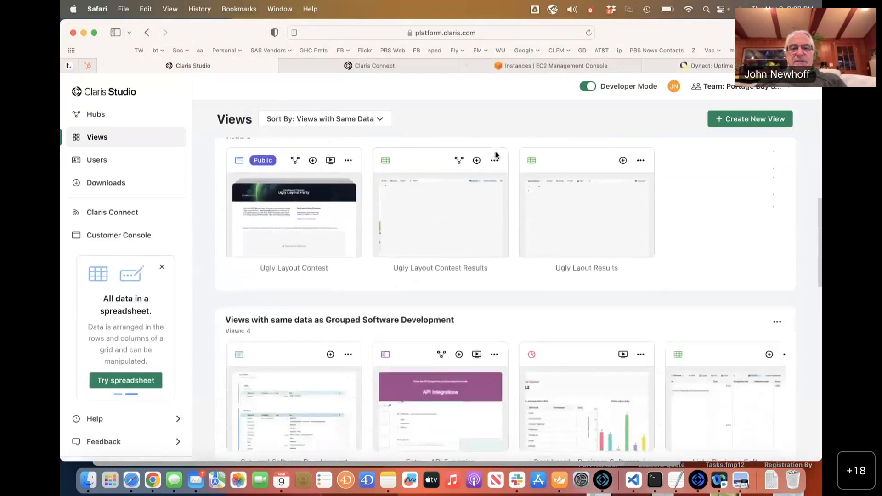
pyautogui.scroll(-8, 496, 156)
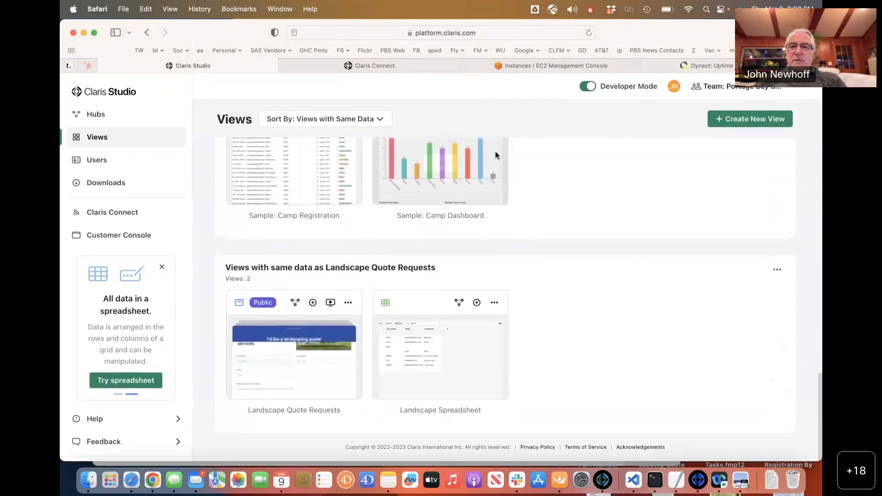
pyautogui.scroll(20, 496, 156)
pyautogui.scroll(-15, 496, 155)
pyautogui.scroll(-5, 495, 155)
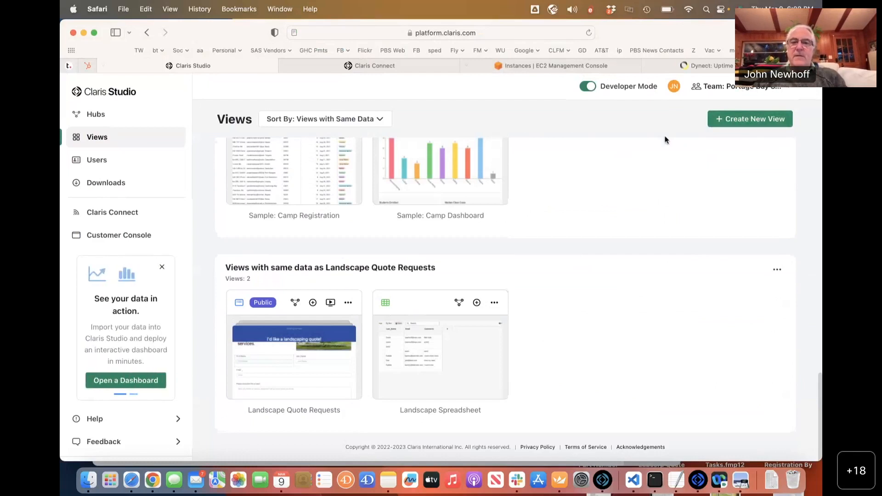
# Preview a new Form view and cancel it, then sign back in after the expired session.
pyautogui.click(752, 118)
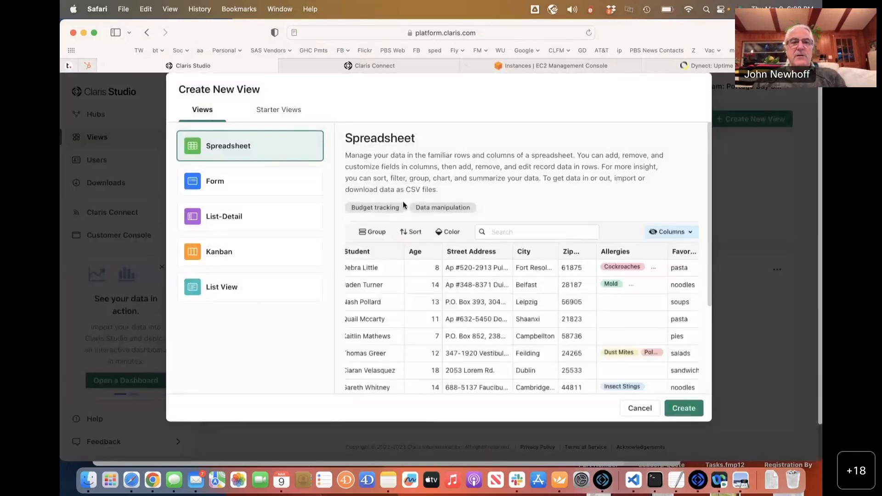
pyautogui.click(250, 183)
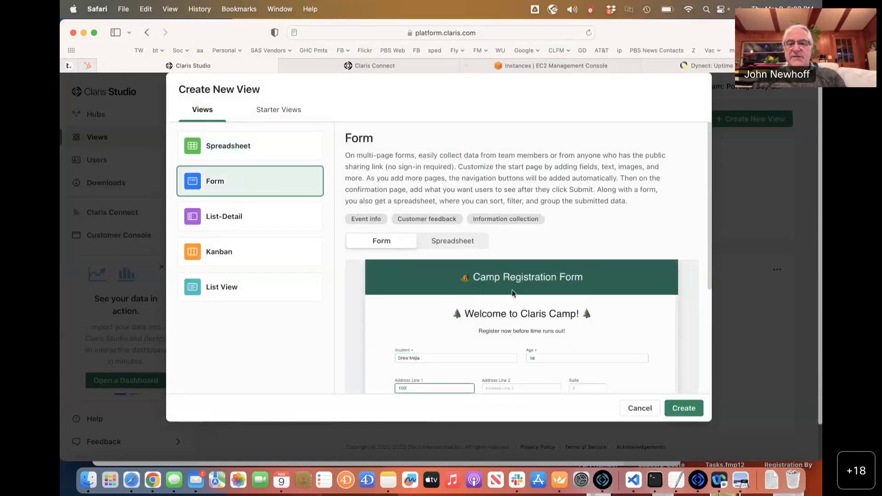
pyautogui.click(670, 415)
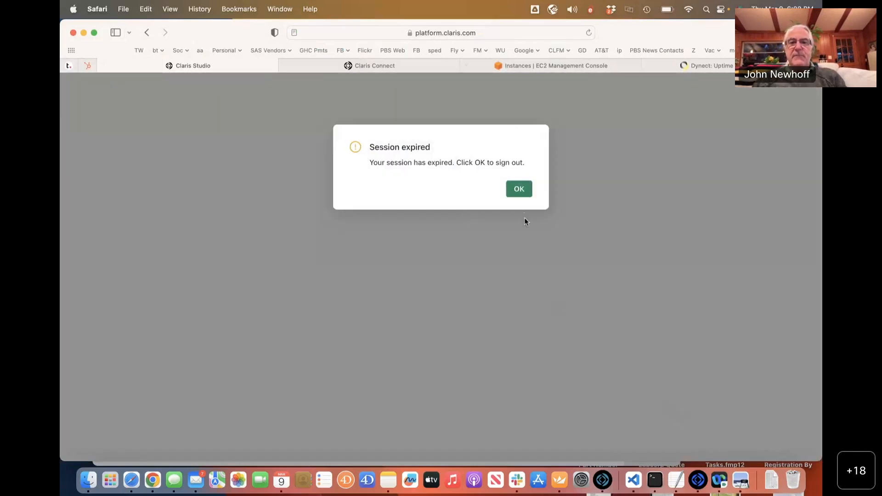
pyautogui.click(522, 193)
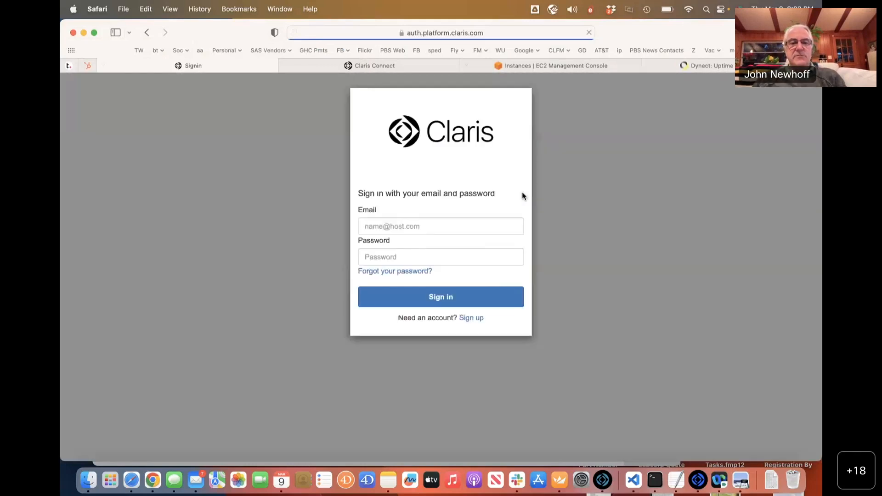
pyautogui.click(365, 234)
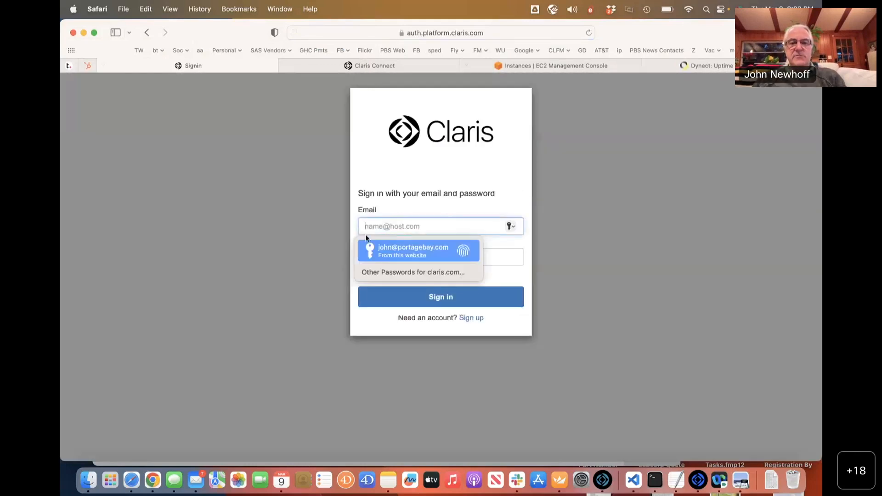
pyautogui.click(393, 248)
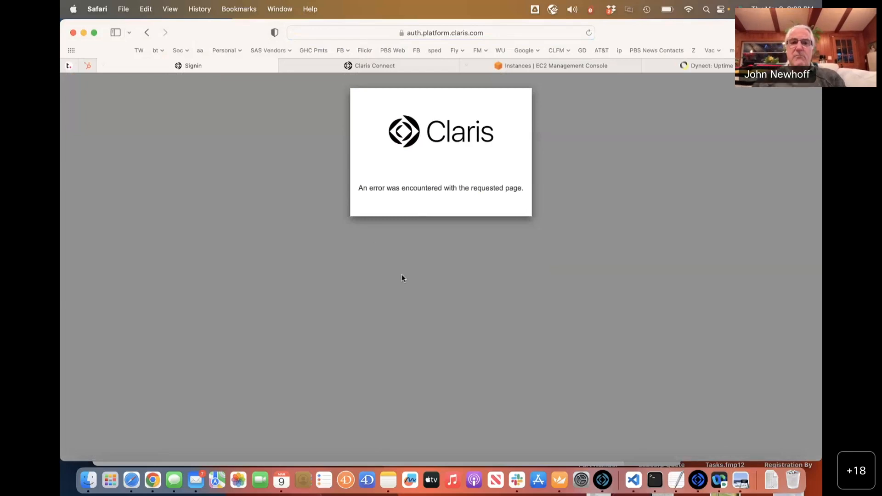
# Reload the error page and go to platform.claris.com to restore the Views list.
pyautogui.press('super+r')
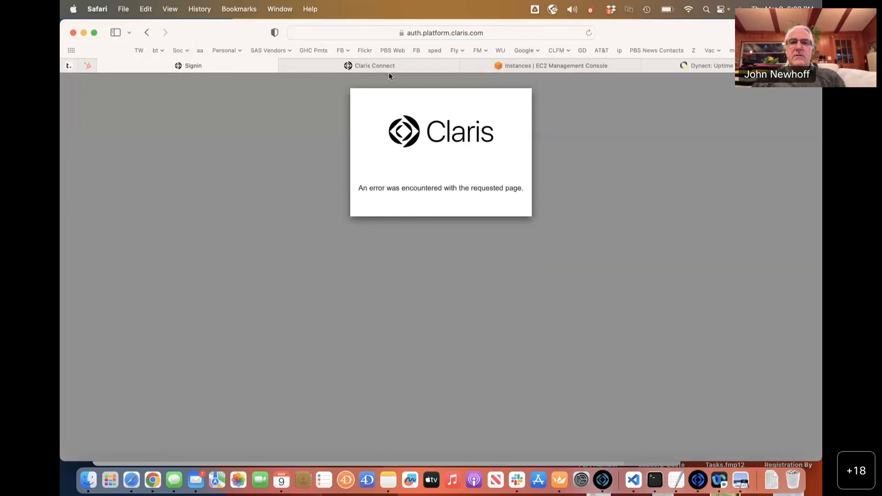
pyautogui.press('super+l')
pyautogui.write('platform.claris.com')
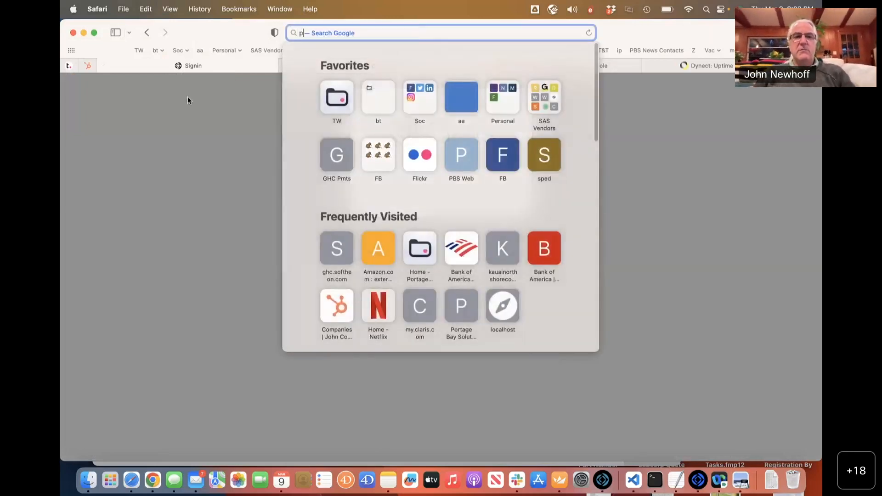
pyautogui.press('Return')
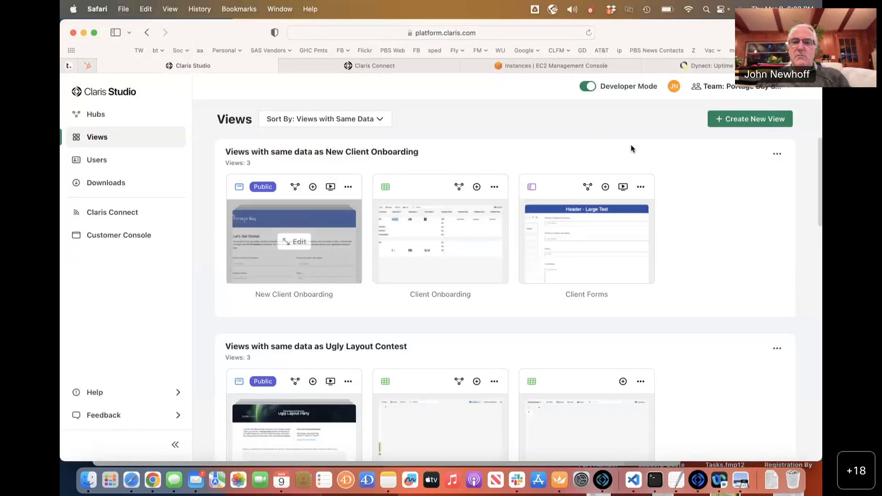
# Create a Form view and open its Start Page, with the Submit button, in the editor.
pyautogui.scroll(-20, 527, 267)
pyautogui.click(751, 120)
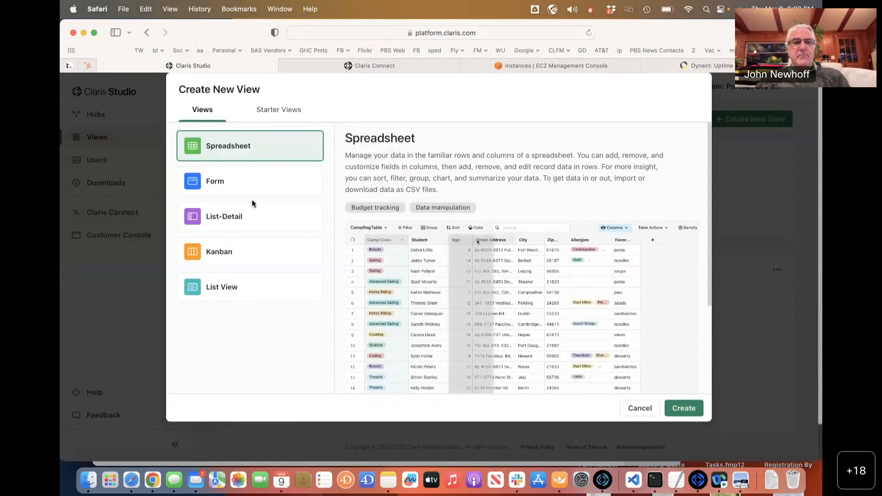
pyautogui.click(246, 187)
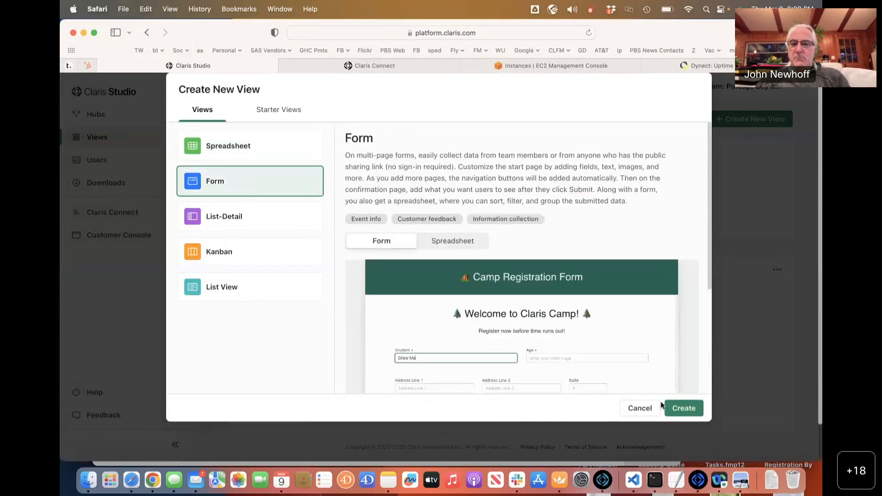
pyautogui.click(678, 409)
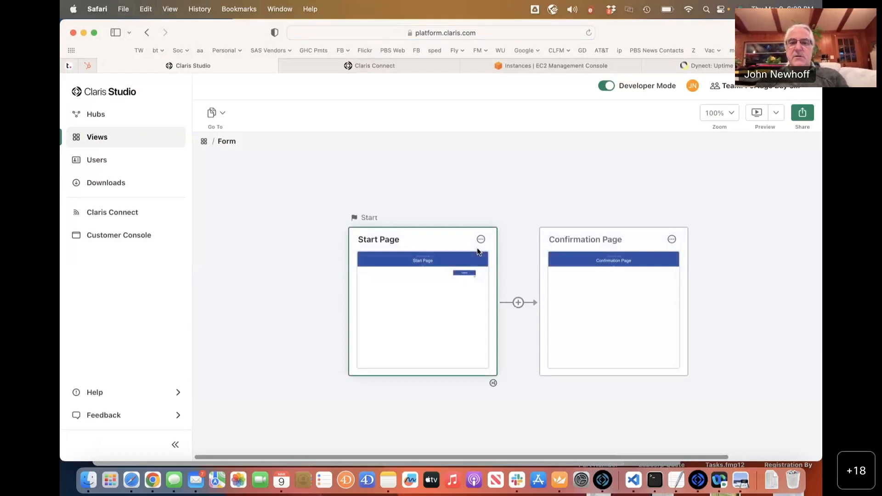
pyautogui.moveTo(420, 307)
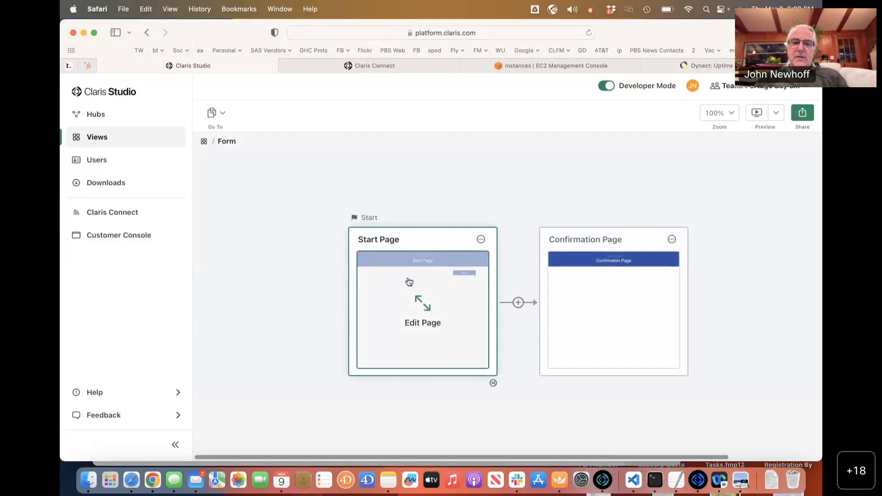
pyautogui.click(421, 311)
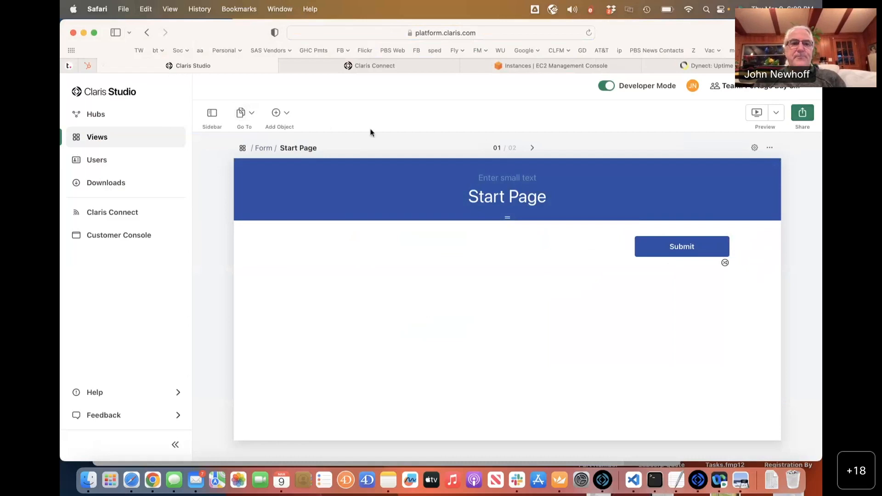
# Add First Name and Last Name short text fields and a Comments long text field.
pyautogui.click(288, 113)
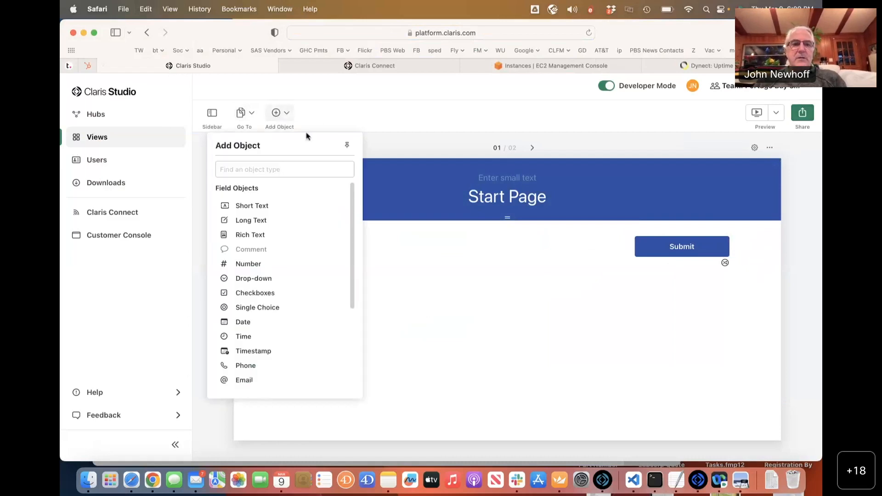
pyautogui.click(256, 208)
pyautogui.write('Name')
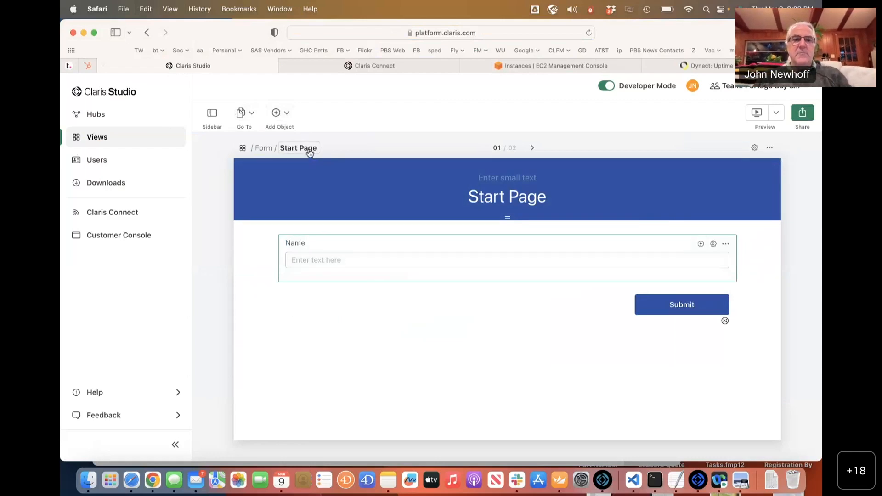
pyautogui.click(279, 113)
pyautogui.click(266, 205)
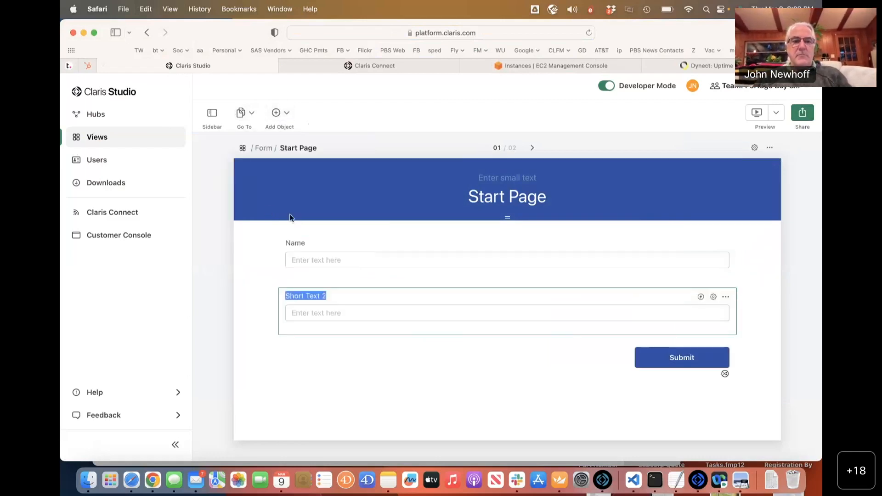
pyautogui.write('L')
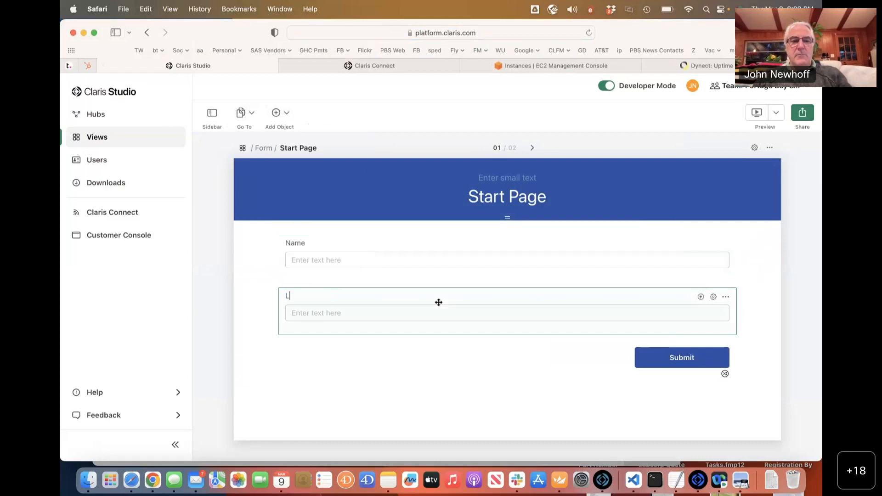
pyautogui.write('ast Name')
pyautogui.doubleClick(293, 246)
pyautogui.write('First')
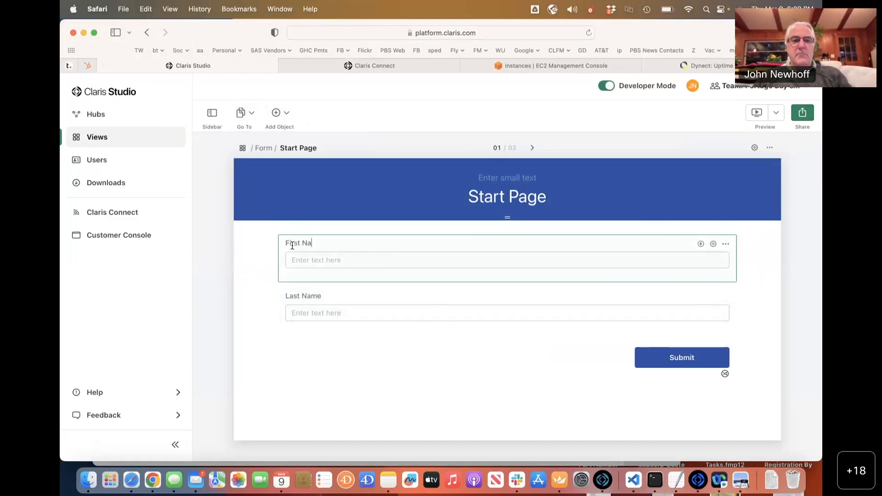
pyautogui.click(279, 115)
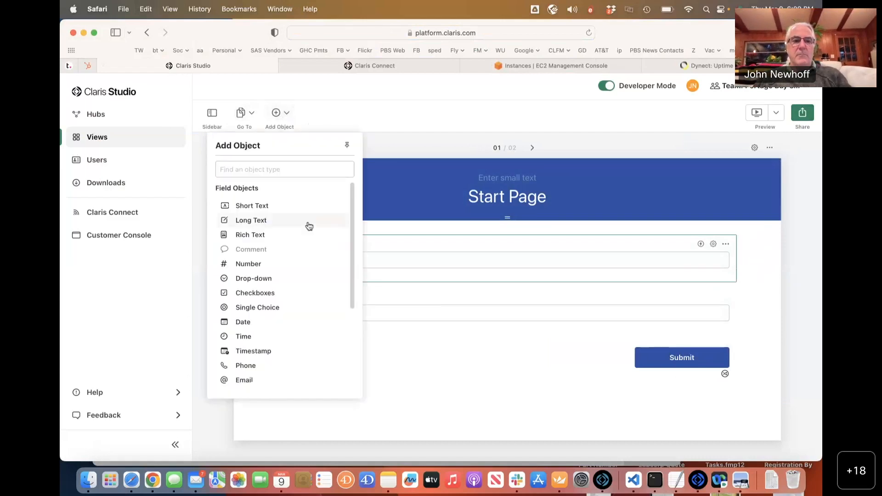
pyautogui.click(292, 221)
pyautogui.write('Co')
pyautogui.scroll(3, 413, 309)
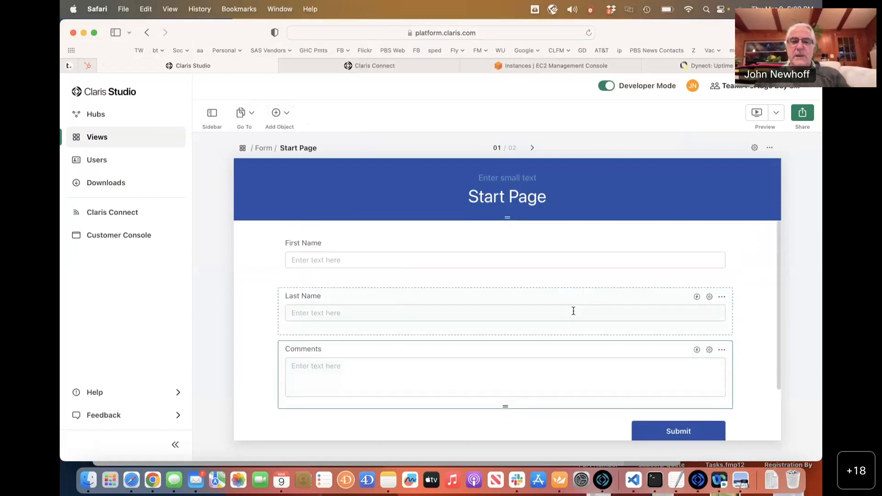
# Retitle the Start Page heading to 'Registration'.
pyautogui.click(508, 197)
pyautogui.press('super+a')
pyautogui.press('BackSpace')
pyautogui.write('Registratino')
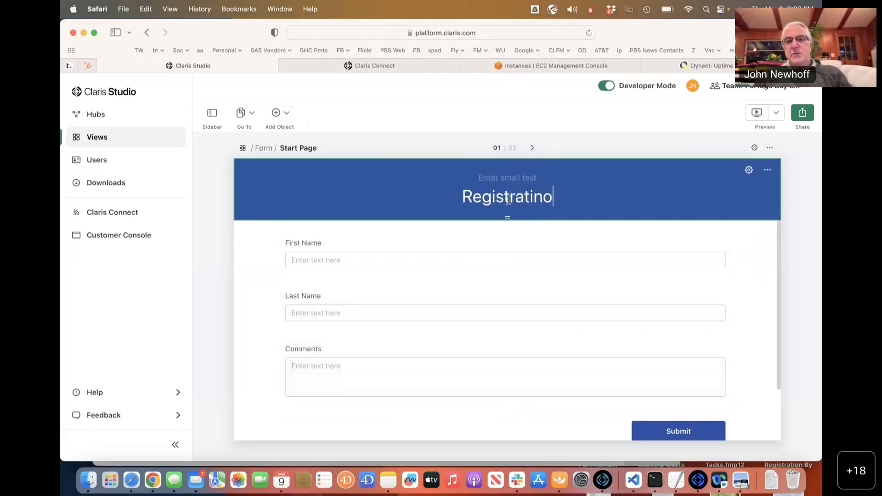
pyautogui.press('BackSpace')
pyautogui.press('BackSpace')
pyautogui.write('on')
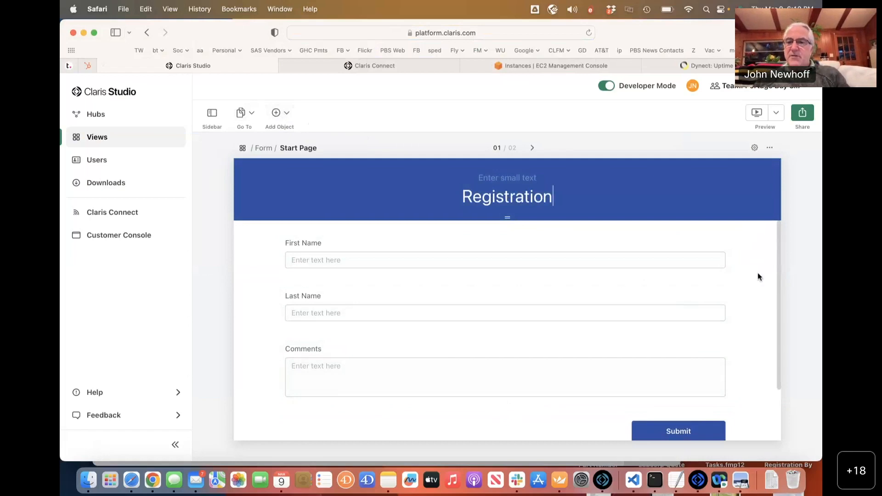
# Mark the Comments field Required, leaving the Last Name field's options unchanged.
pyautogui.click(688, 371)
pyautogui.click(711, 351)
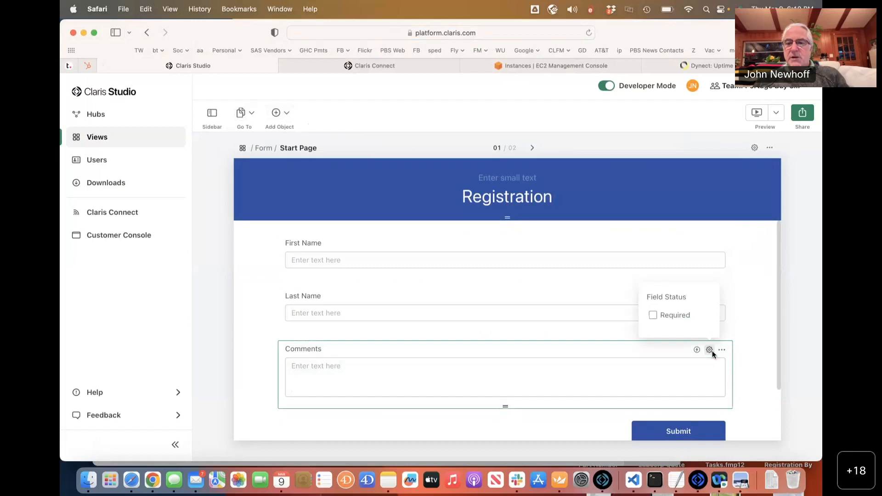
pyautogui.click(653, 316)
pyautogui.click(611, 332)
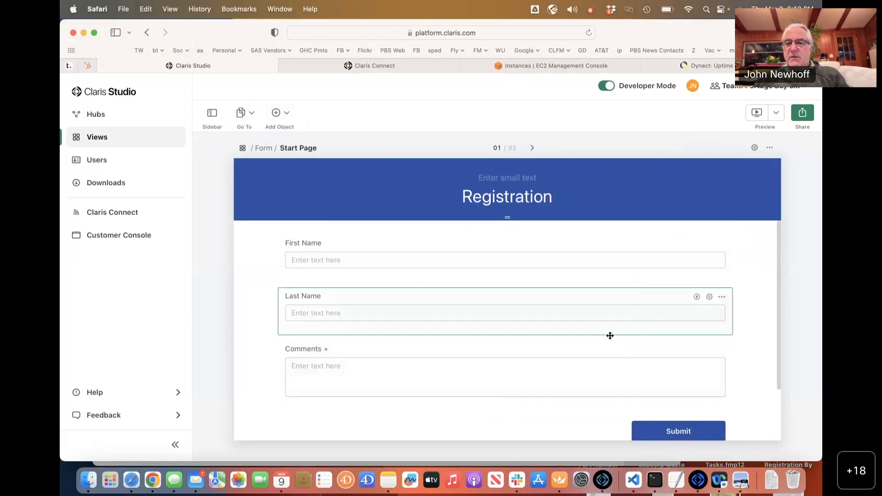
pyautogui.click(722, 298)
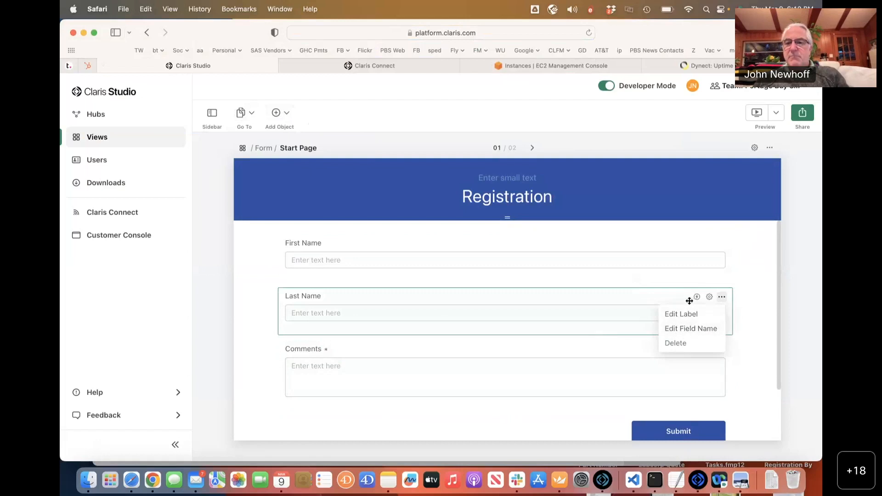
pyautogui.click(647, 299)
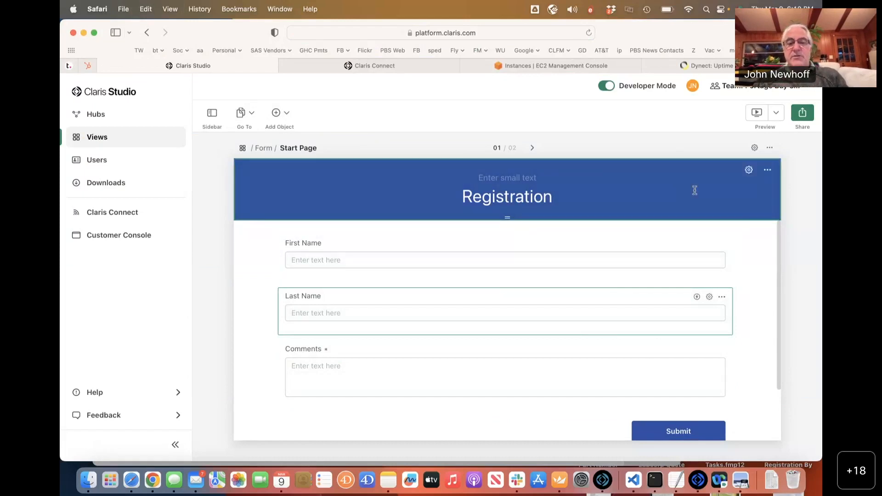
# Enable the Registration form's public Sharing Link and close the share settings.
pyautogui.click(811, 110)
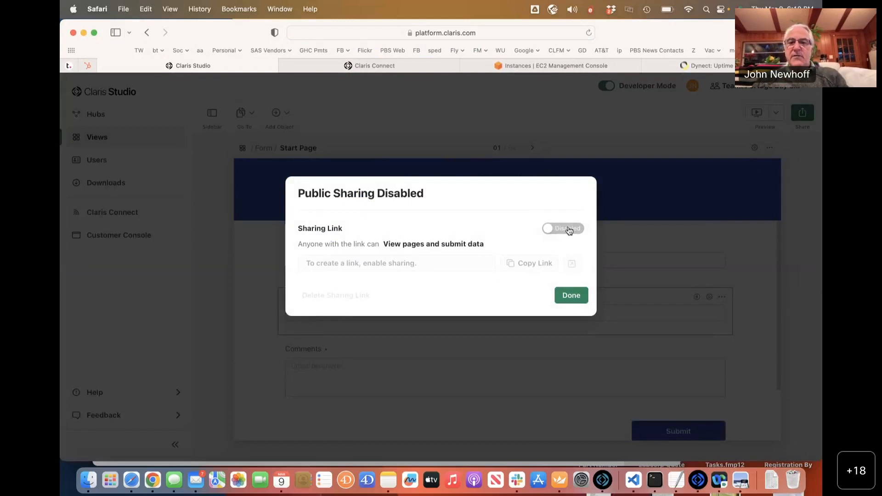
pyautogui.click(568, 229)
pyautogui.click(571, 295)
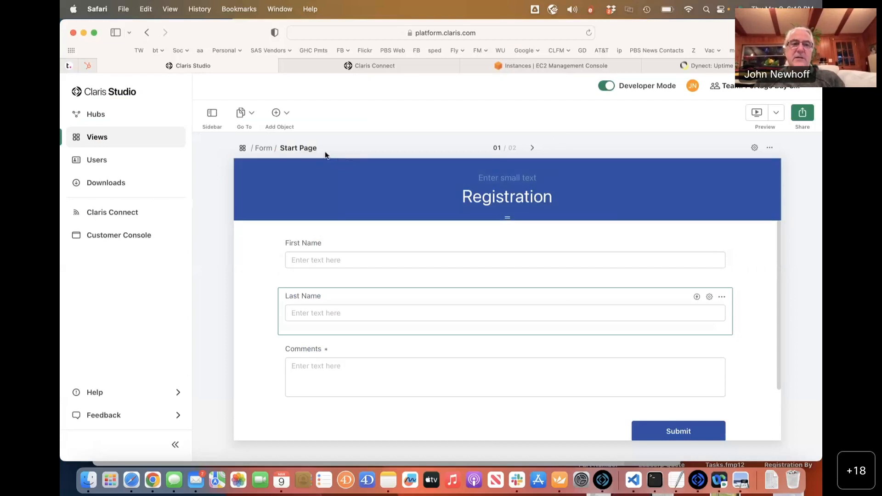
# From Hubs, open Landscape Quote Requests and edit its Landscape_Quotes page.
pyautogui.click(97, 120)
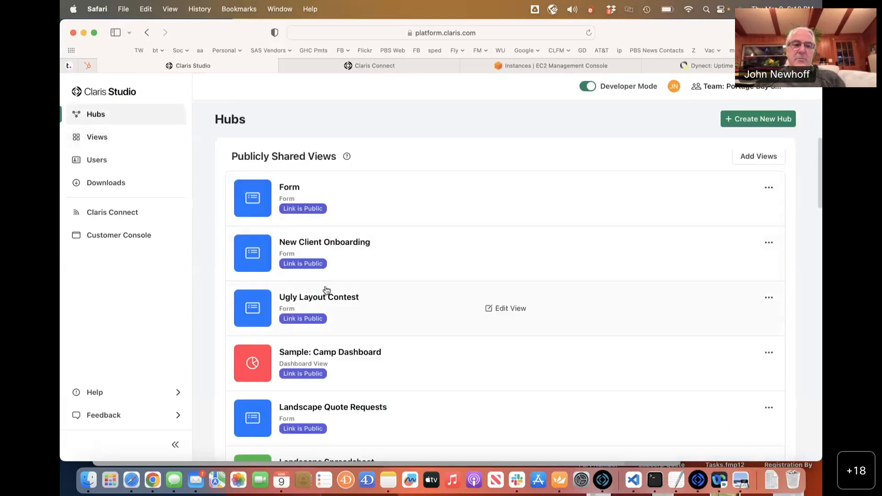
pyautogui.scroll(-15, 326, 289)
pyautogui.scroll(8, 326, 289)
pyautogui.scroll(-2, 326, 290)
pyautogui.click(325, 289)
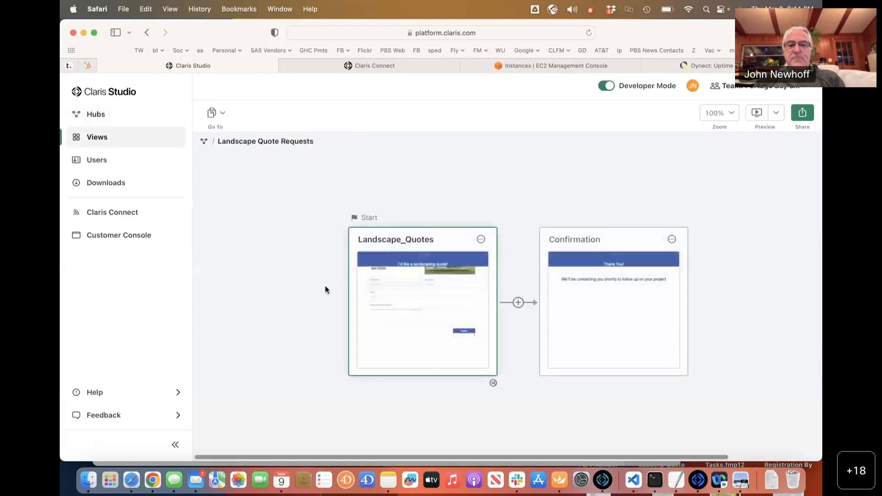
pyautogui.click(423, 301)
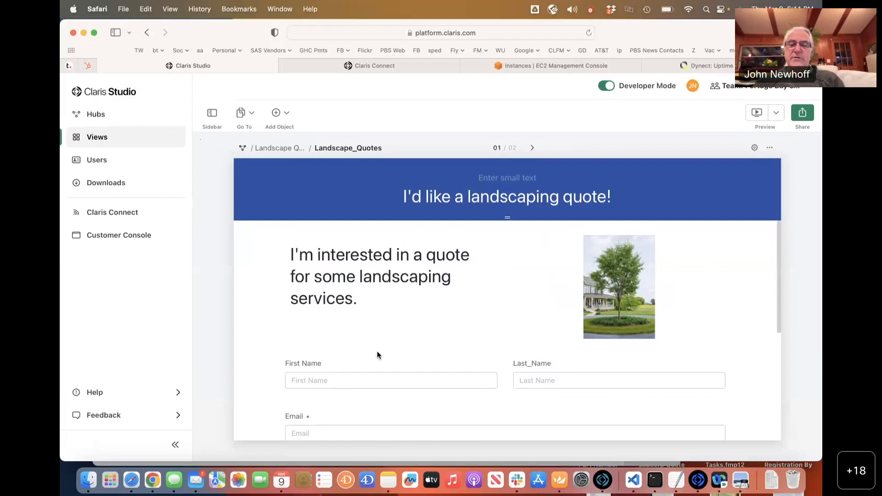
# Copy the Landscape_Quotes form's public sharing link, then scroll back to the form's top.
pyautogui.scroll(-3, 377, 351)
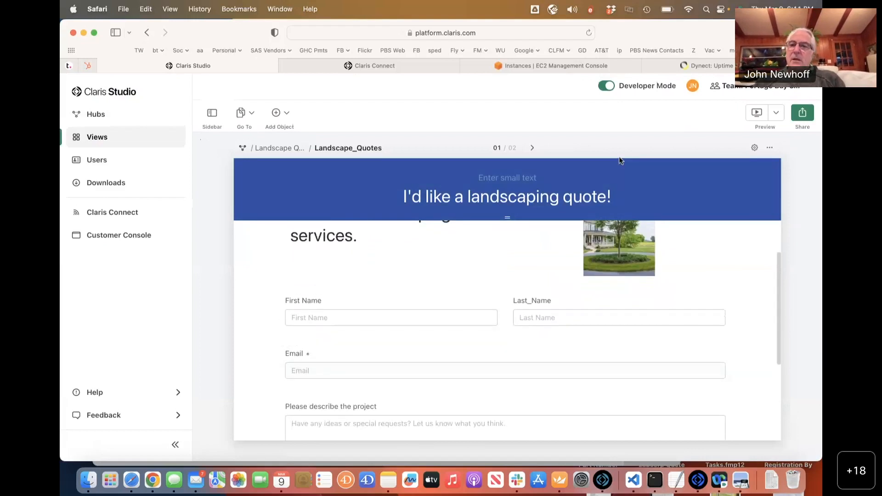
pyautogui.click(797, 117)
pyautogui.click(509, 268)
pyautogui.click(529, 264)
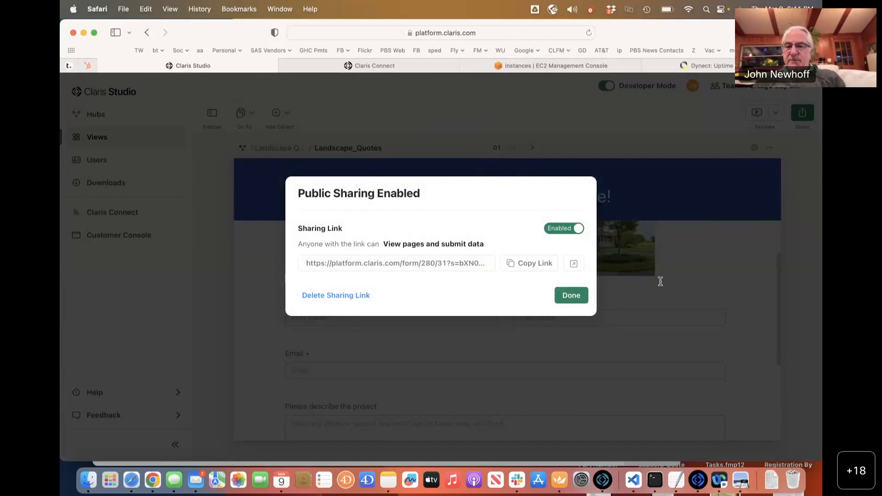
pyautogui.click(564, 296)
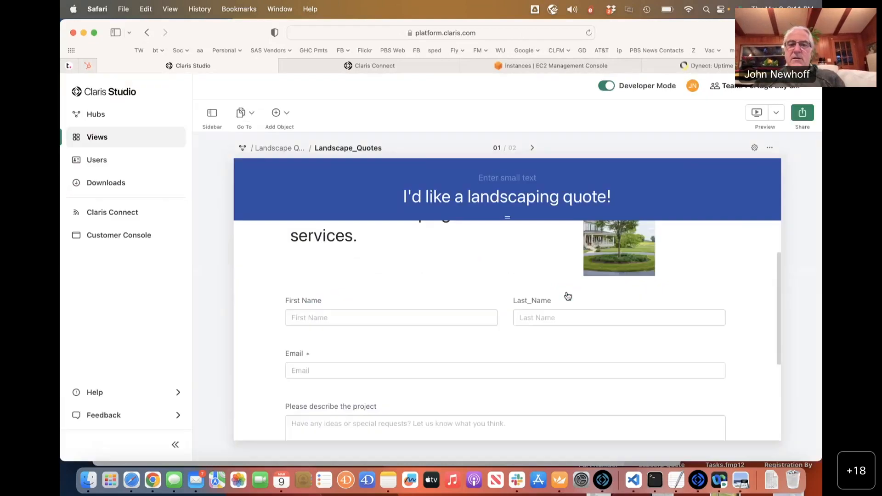
pyautogui.scroll(3, 450, 266)
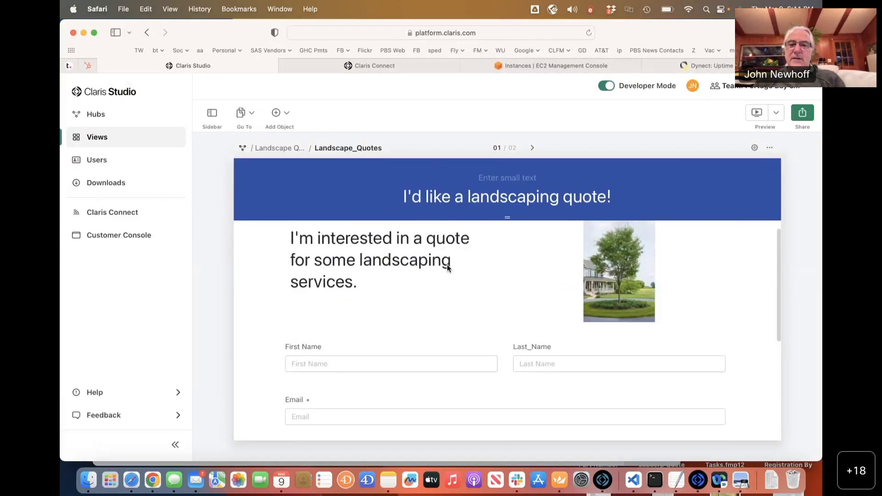
pyautogui.click(448, 265)
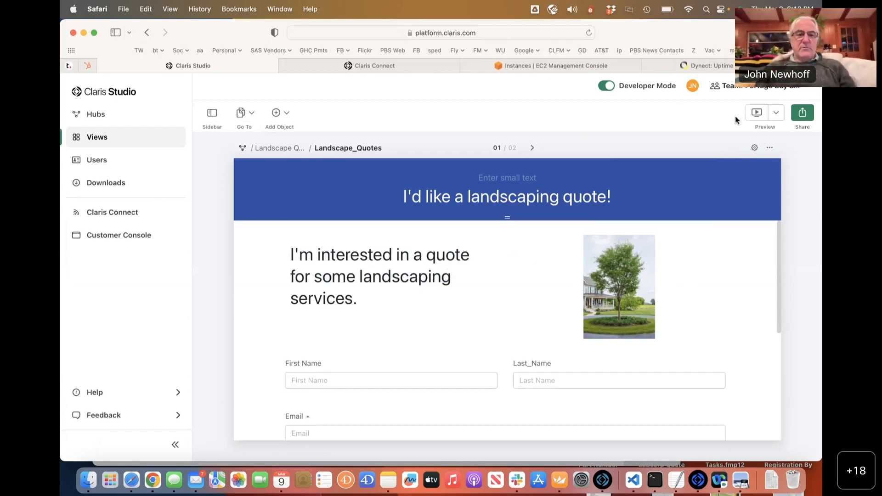
# Switch to Claris Pro, move the PBS_Template window aside, and open File > Manage > Database.
pyautogui.press('super+Tab')
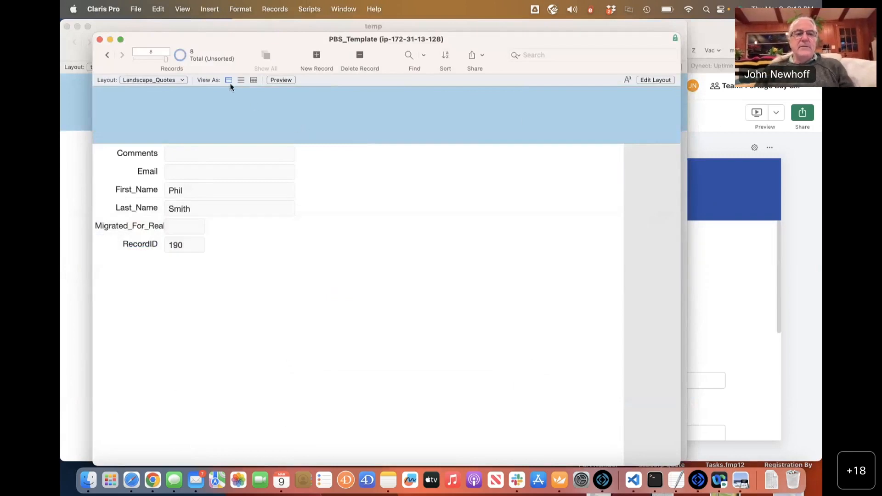
pyautogui.moveTo(201, 43); pyautogui.dragTo(218, 74)
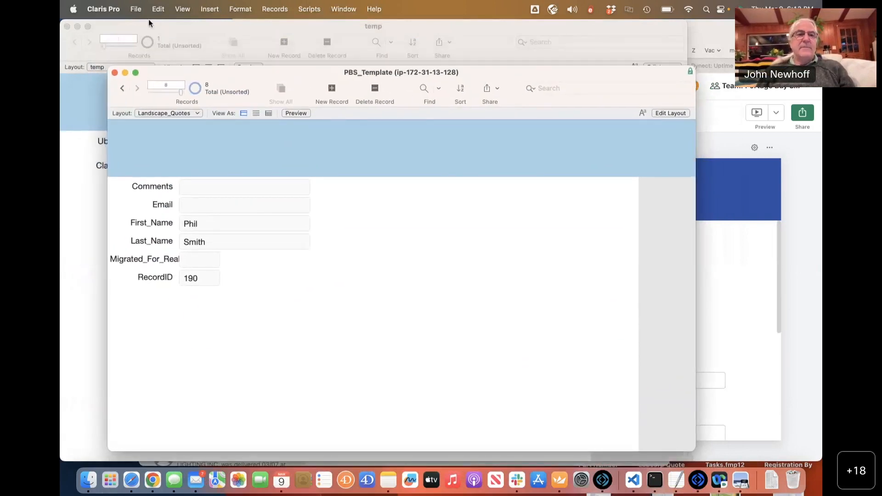
pyautogui.click(136, 9)
pyautogui.moveTo(207, 143)
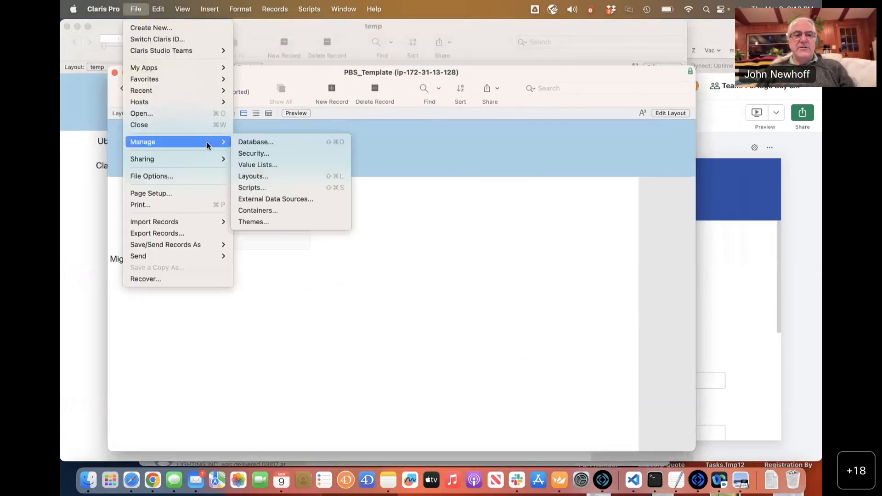
pyautogui.click(252, 140)
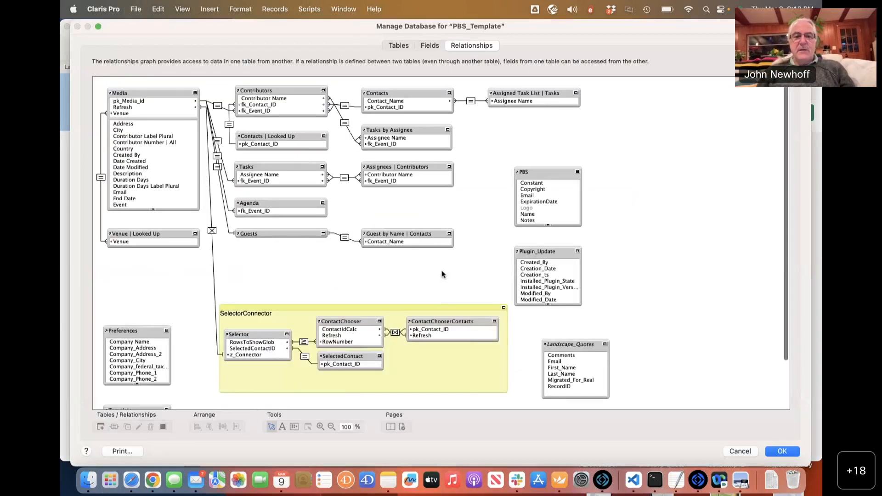
# Delete the Landscape_Quotes occurrence, then move PBS up-left with Plugin_Update just beneath it.
pyautogui.click(563, 346)
pyautogui.press('Delete')
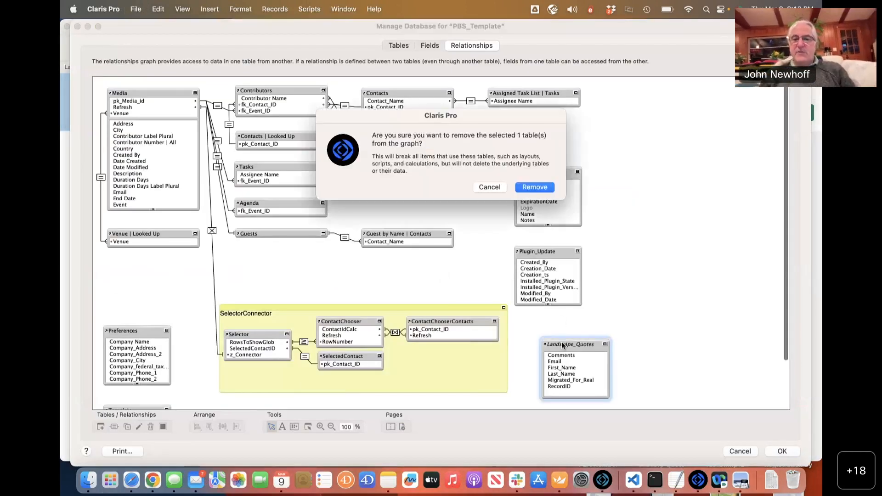
pyautogui.click(526, 188)
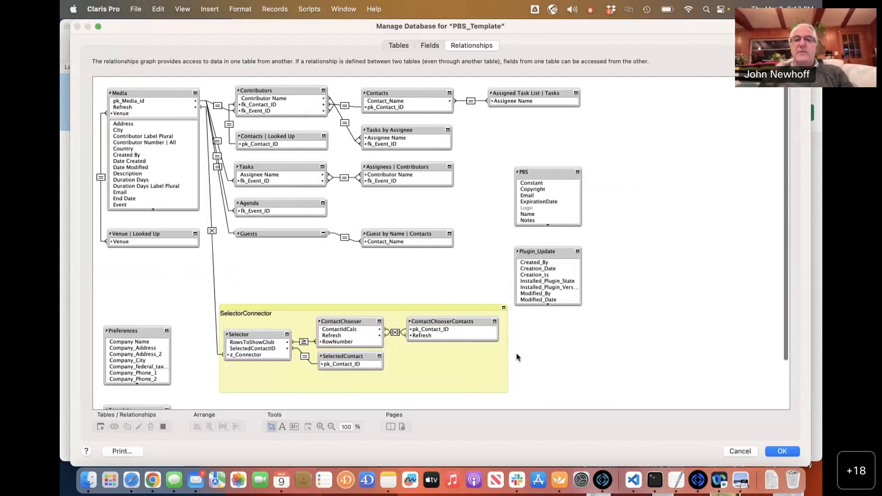
pyautogui.moveTo(533, 190); pyautogui.dragTo(507, 146)
pyautogui.moveTo(533, 250); pyautogui.dragTo(508, 198)
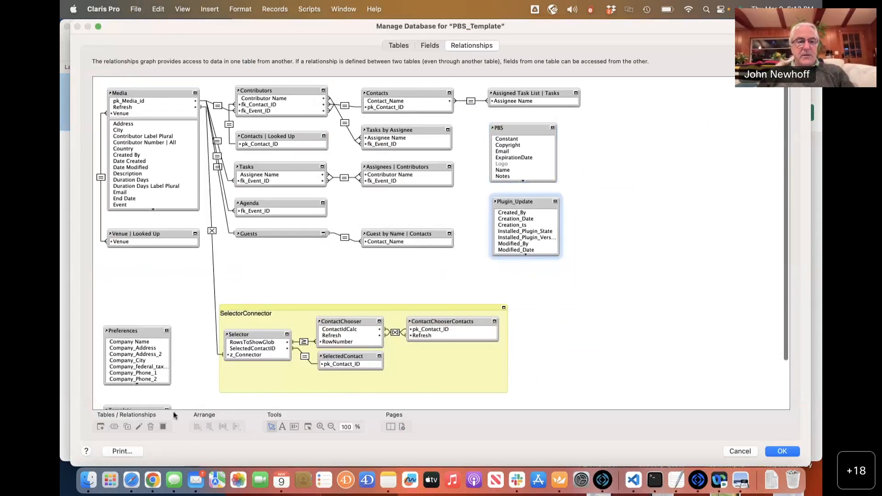
# Add Landscape_Quotes from the Claris Studio Data Source as Landscape_Quotes 2 and drag it right.
pyautogui.click(100, 426)
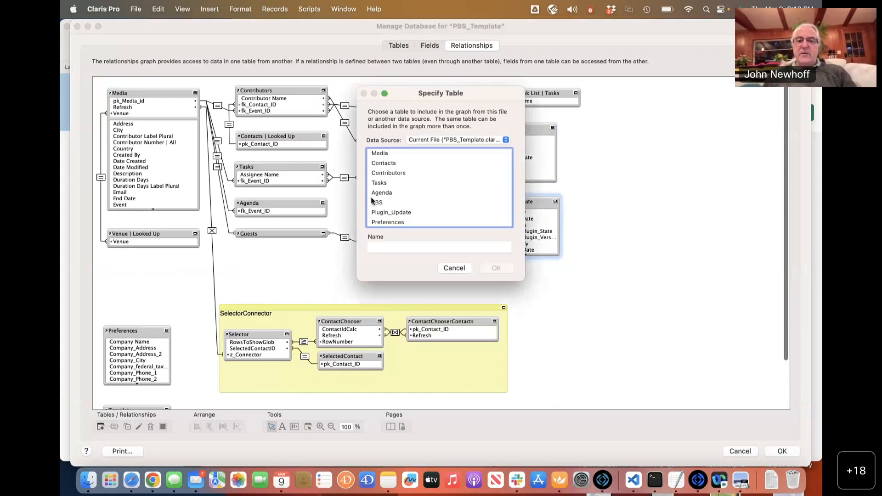
pyautogui.scroll(-1, 397, 182)
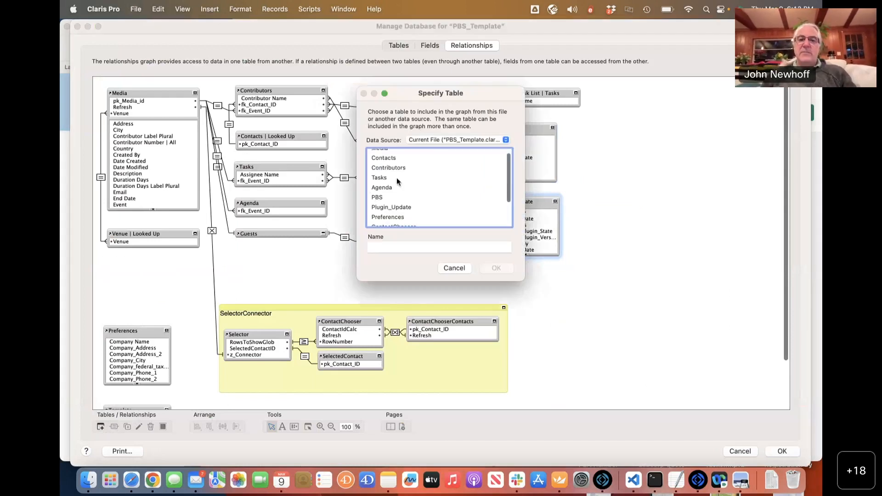
pyautogui.click(445, 144)
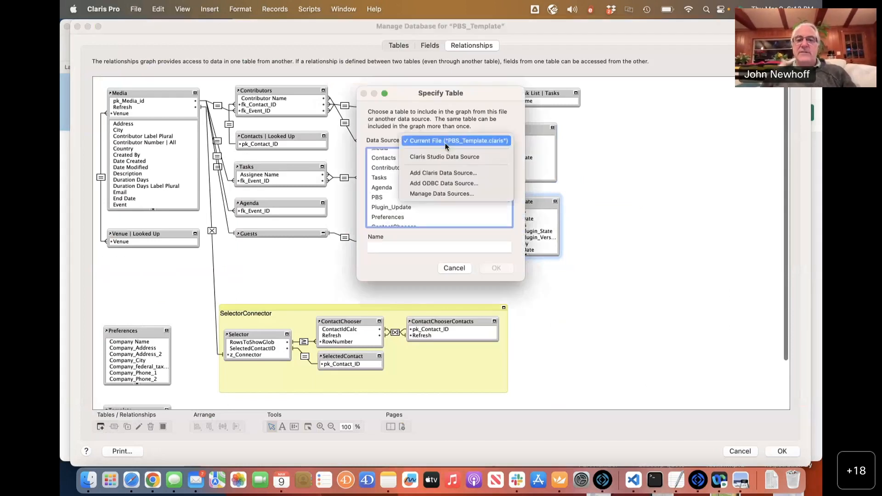
pyautogui.click(478, 157)
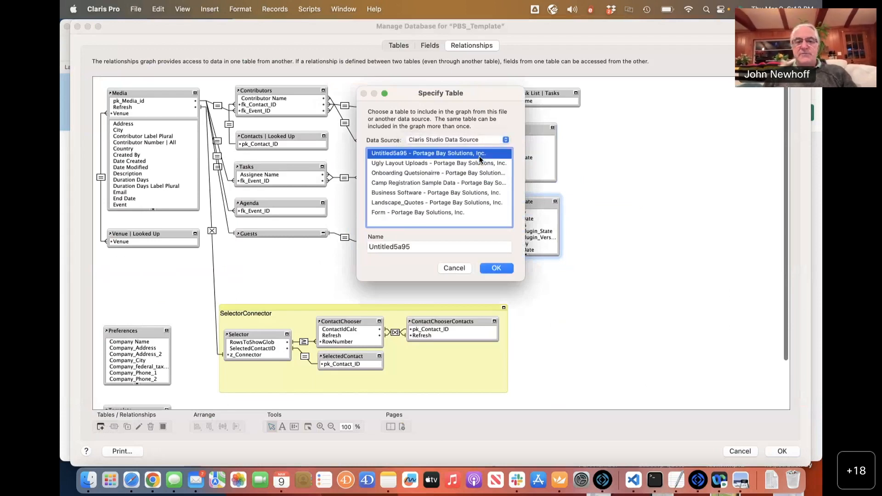
pyautogui.click(421, 202)
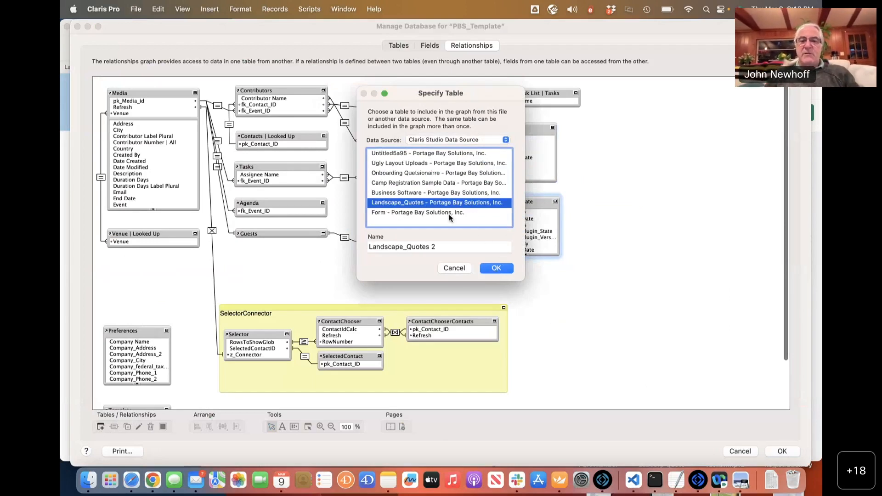
pyautogui.click(497, 267)
pyautogui.moveTo(434, 215); pyautogui.dragTo(580, 276)
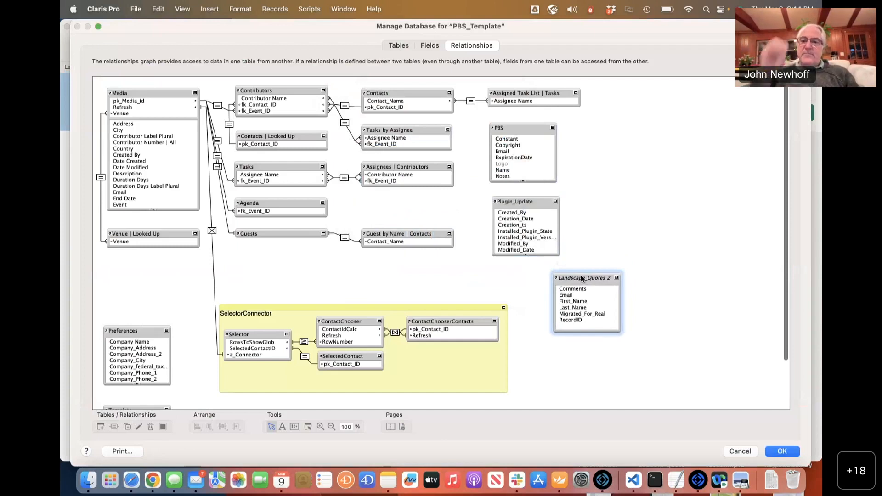
# Nudge the Landscape_Quotes 2 box beside the SelectorConnector group and widen it slightly.
pyautogui.moveTo(590, 281); pyautogui.dragTo(571, 288)
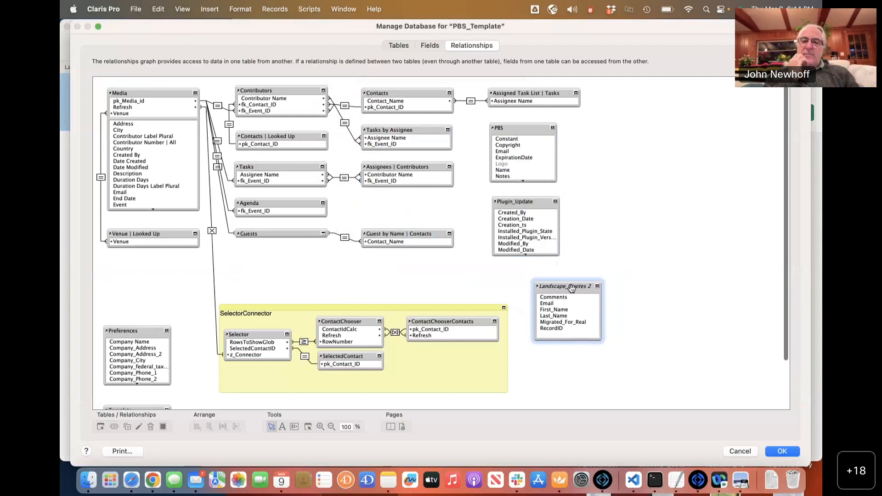
pyautogui.moveTo(572, 288); pyautogui.dragTo(568, 298)
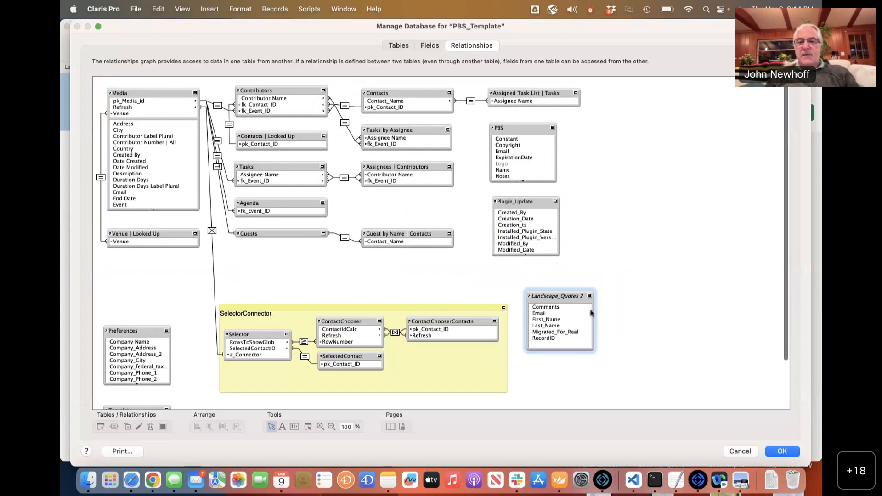
pyautogui.moveTo(595, 334); pyautogui.dragTo(596, 335)
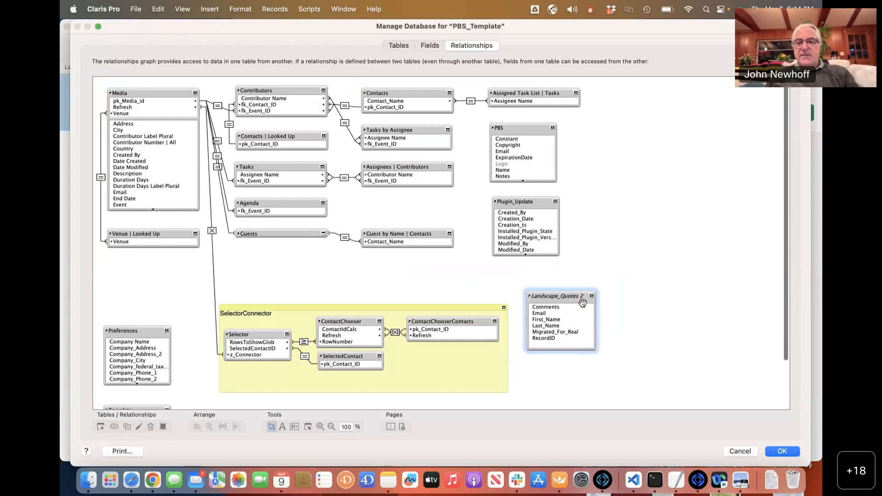
pyautogui.moveTo(565, 299)
pyautogui.mouseDown()
pyautogui.moveTo(582, 288)
pyautogui.moveTo(577, 296)
pyautogui.mouseUp()
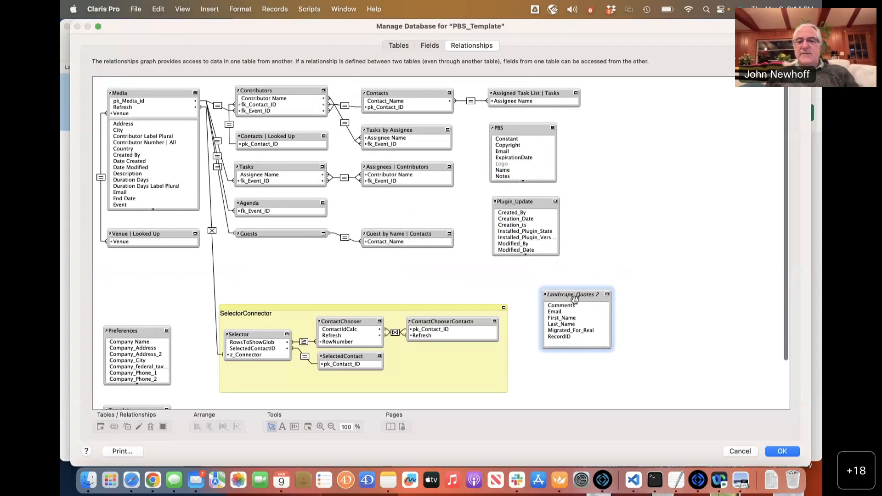
pyautogui.moveTo(576, 300); pyautogui.dragTo(576, 296)
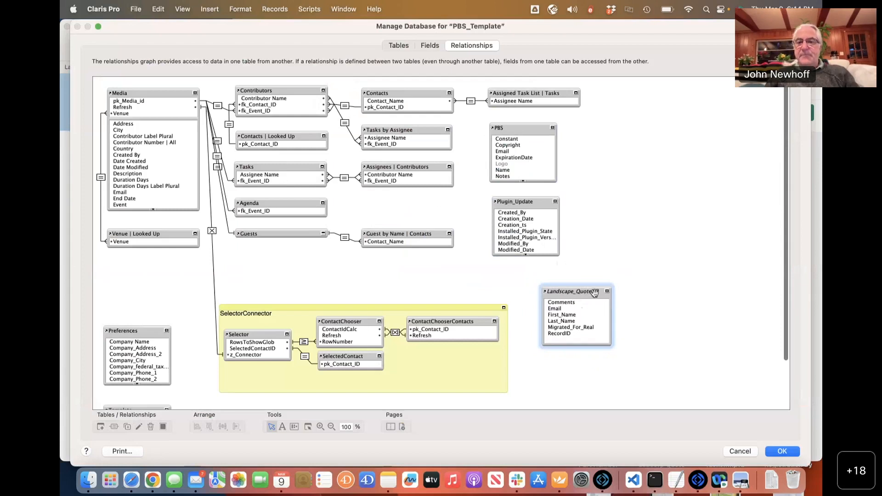
# Rename the Landscape_Quotes 2 occurrence to Landscape_Quotes by deleting the trailing 2.
pyautogui.doubleClick(594, 293)
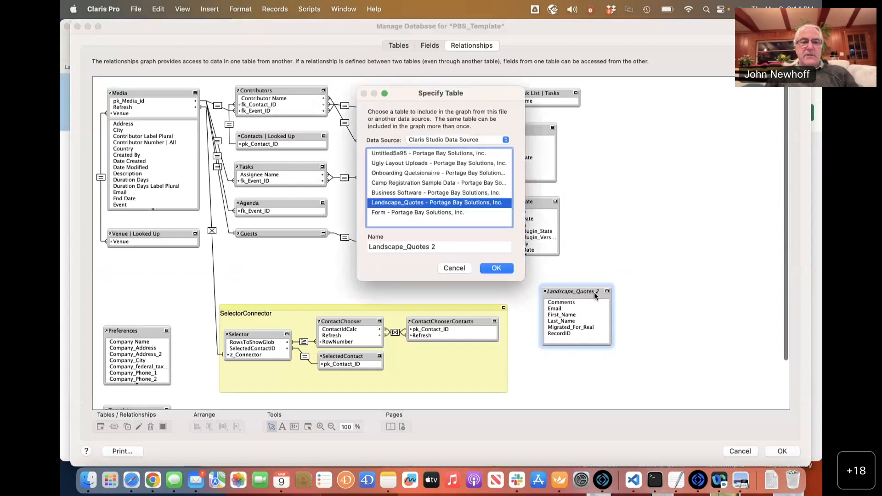
pyautogui.click(445, 246)
pyautogui.press('BackSpace')
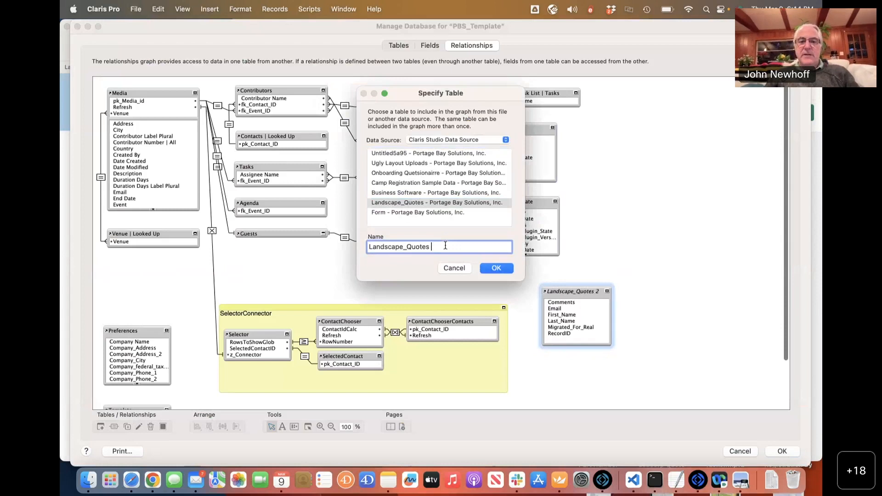
pyautogui.click(486, 268)
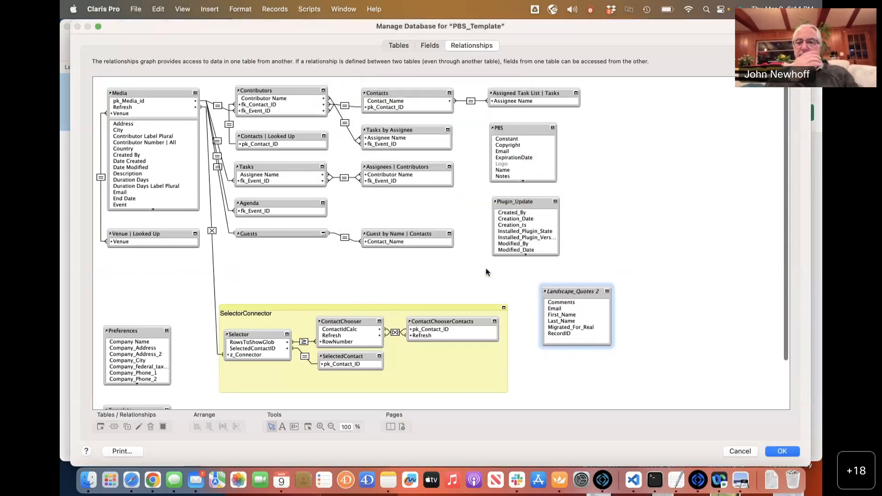
pyautogui.moveTo(564, 292); pyautogui.dragTo(564, 291)
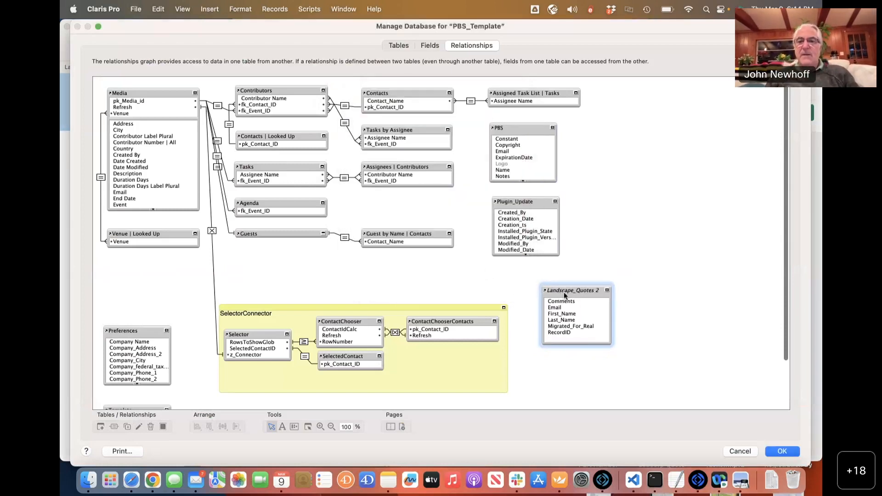
pyautogui.doubleClick(564, 291)
pyautogui.click(461, 246)
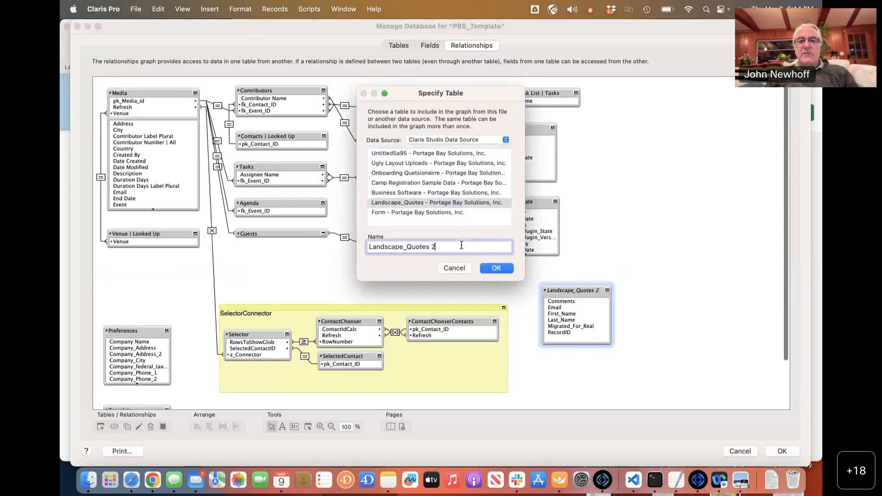
pyautogui.click(502, 269)
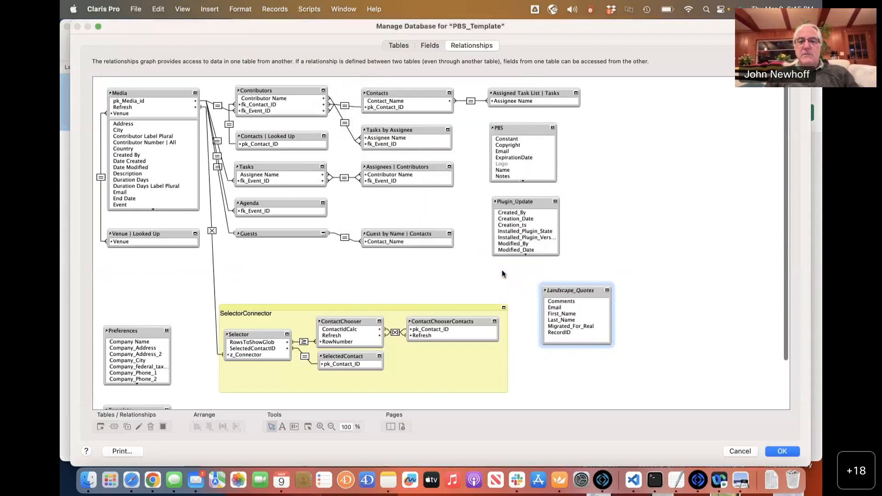
# Reposition the renamed Landscape_Quotes table and select its Migrated_For_Real field.
pyautogui.click(638, 327)
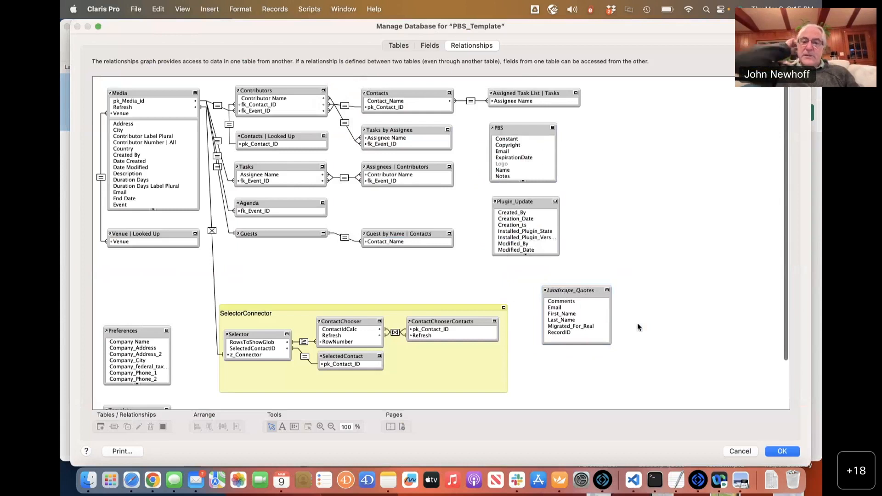
pyautogui.moveTo(562, 289); pyautogui.dragTo(552, 289)
pyautogui.click(551, 326)
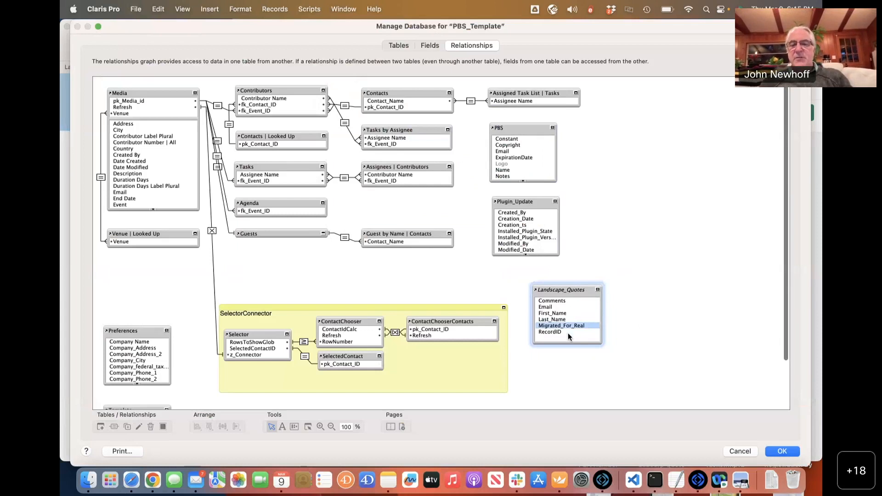
pyautogui.click(560, 325)
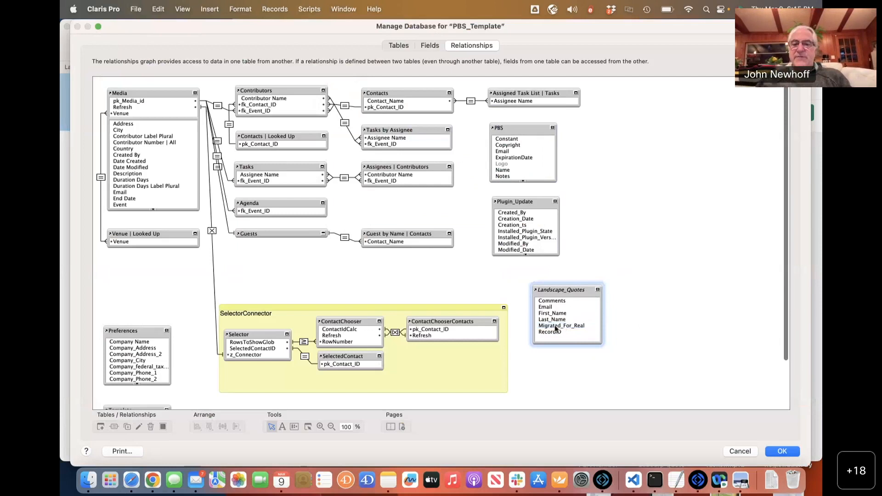
pyautogui.click(554, 326)
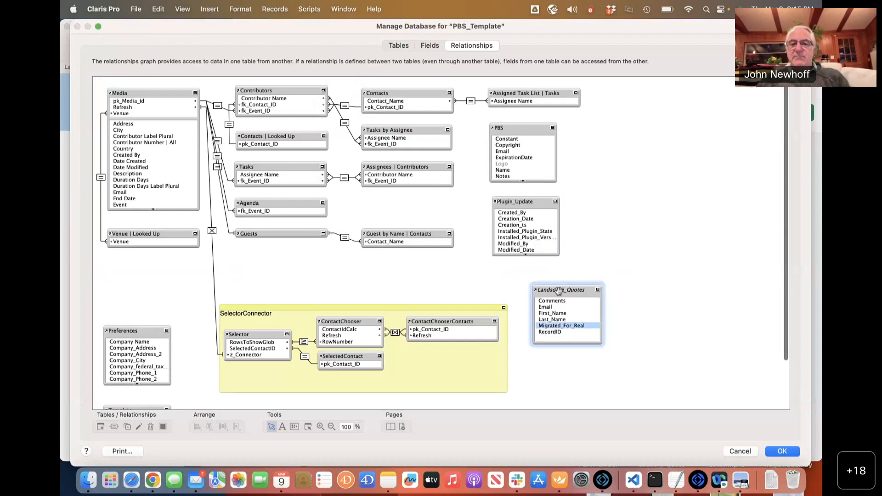
pyautogui.moveTo(558, 290); pyautogui.dragTo(572, 294)
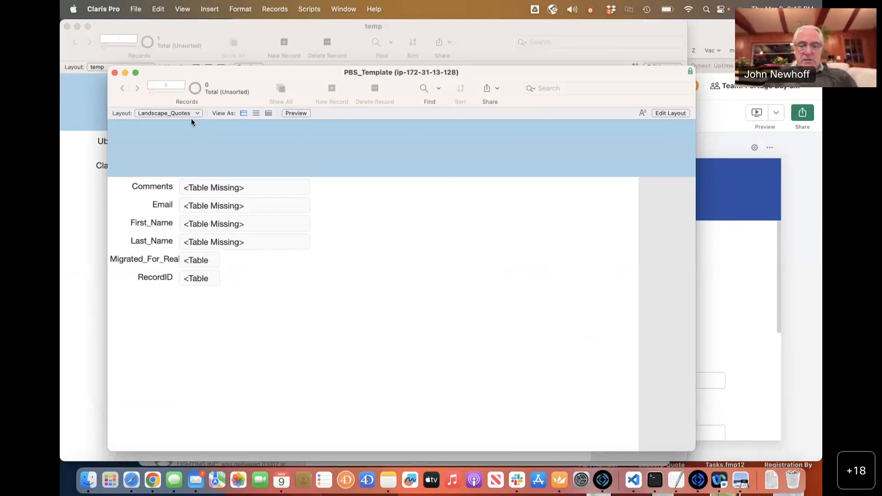
# In Layout mode, set the layout's Show records from to the Landscape_Quotes table.
pyautogui.press('super+l')
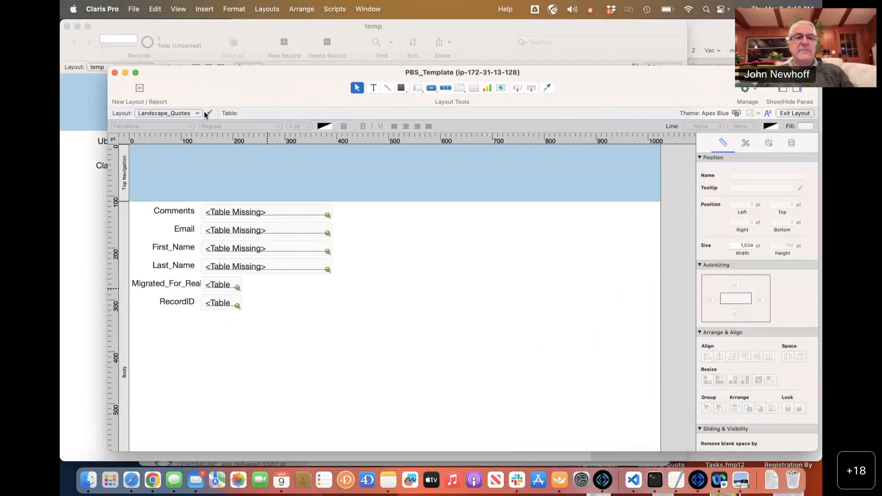
pyautogui.click(209, 113)
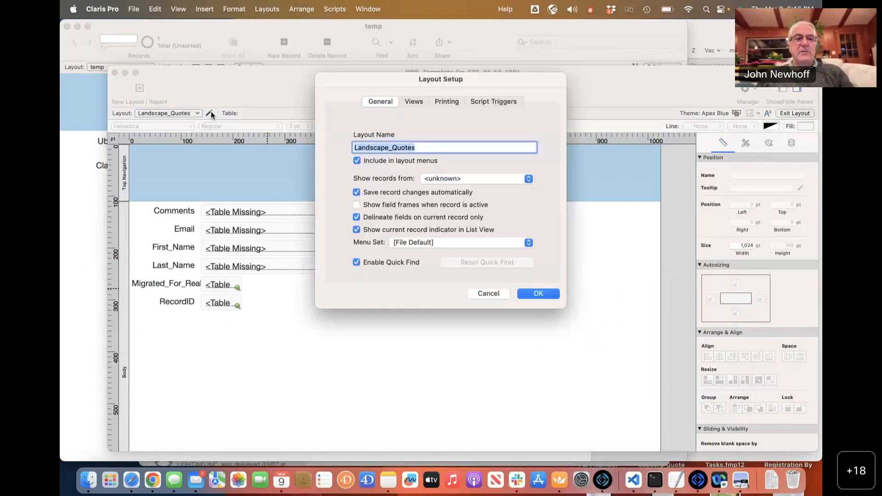
pyautogui.click(461, 179)
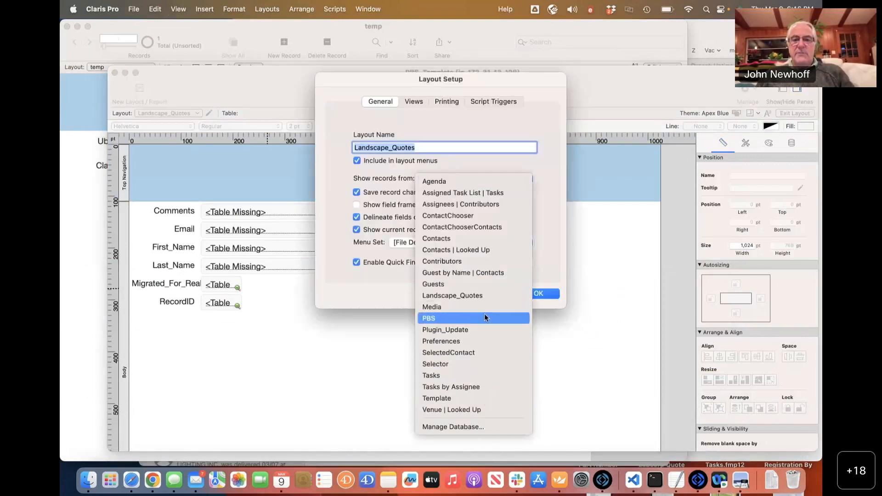
pyautogui.click(481, 296)
pyautogui.click(528, 294)
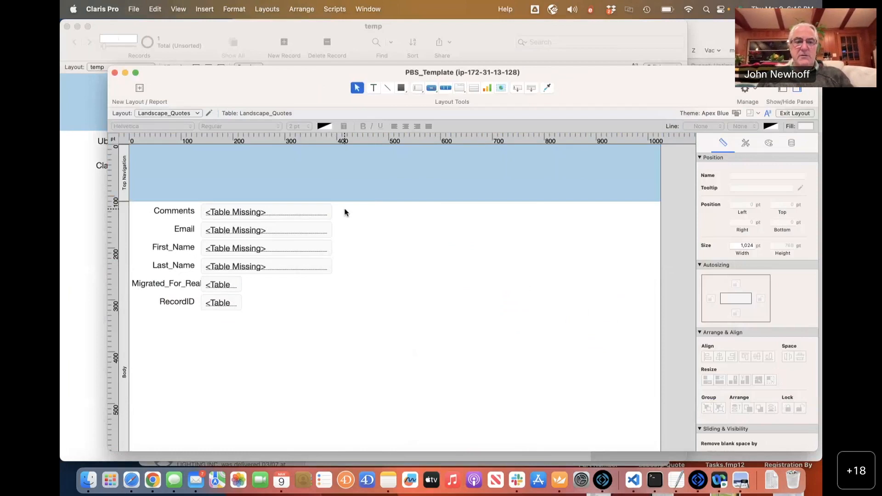
pyautogui.click(209, 112)
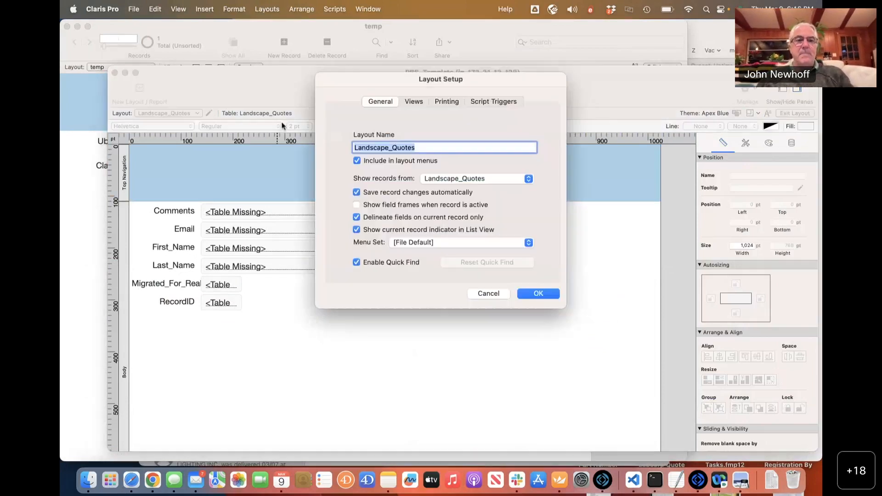
pyautogui.click(488, 293)
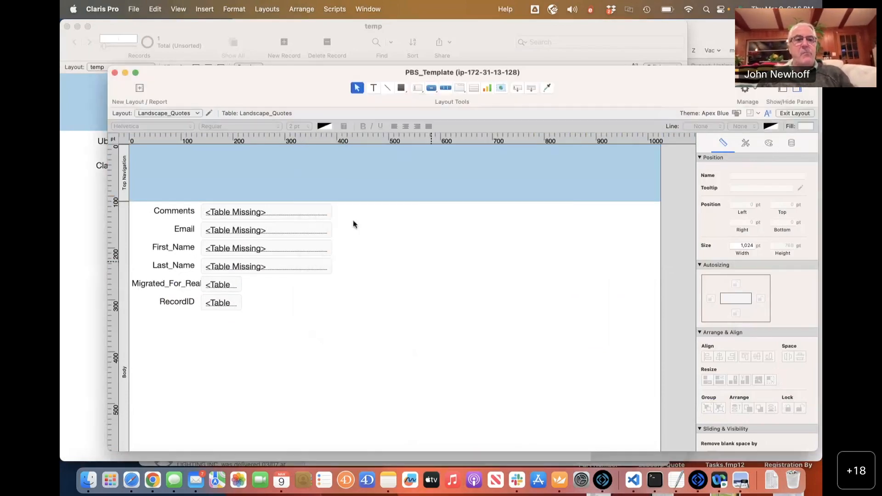
pyautogui.click(182, 115)
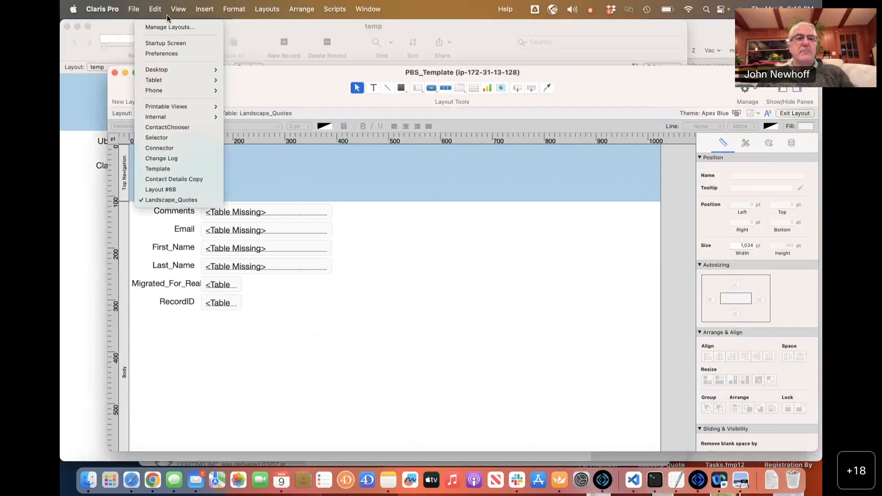
# Delete the old Landscape_Quotes layout in Manage Layouts.
pyautogui.click(169, 27)
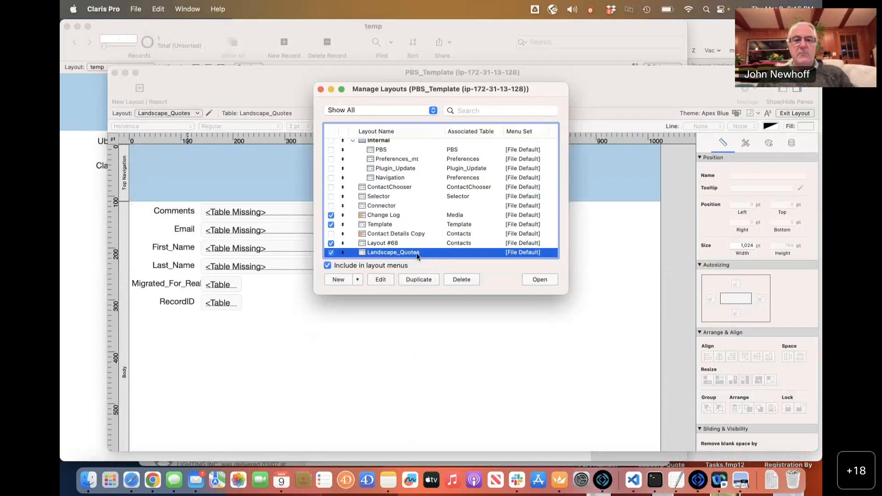
pyautogui.click(453, 280)
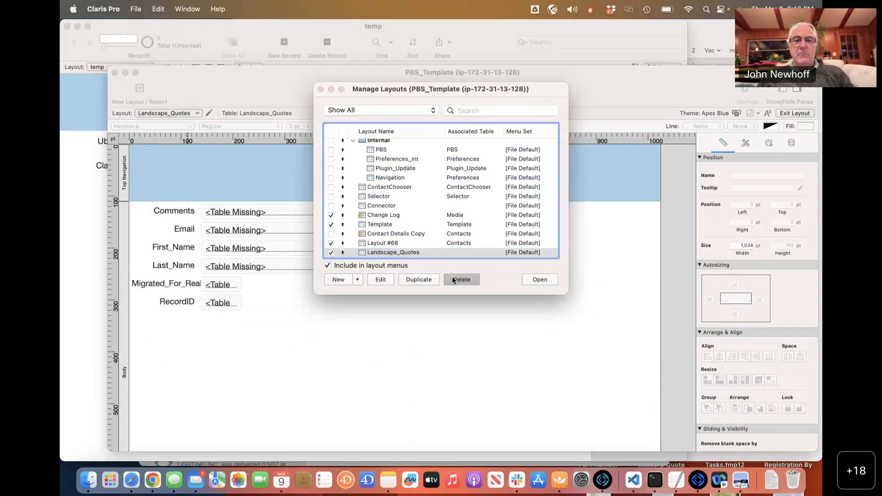
pyautogui.click(465, 208)
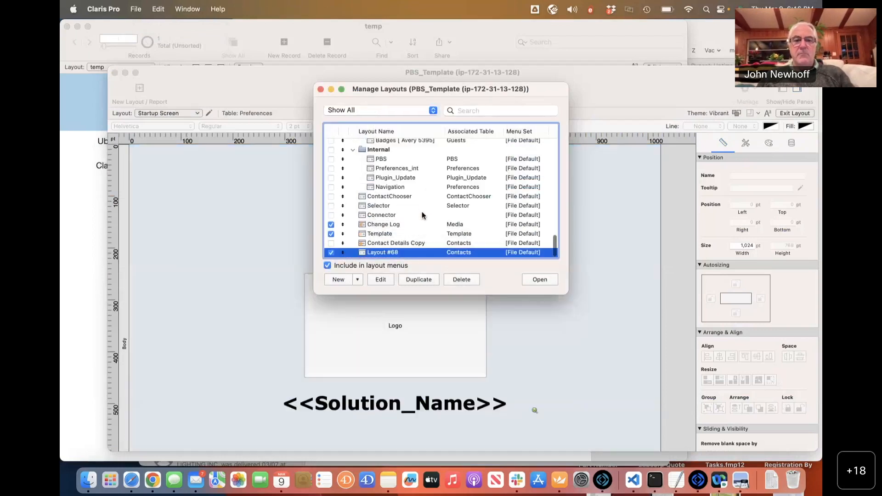
# Create a new layout named Landscape_Quotes on the Landscape_Quotes table and open it.
pyautogui.click(346, 280)
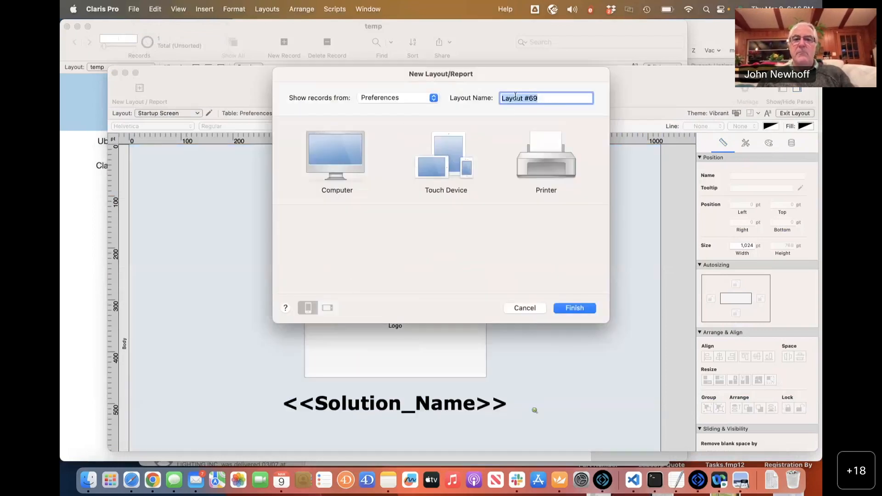
pyautogui.click(416, 104)
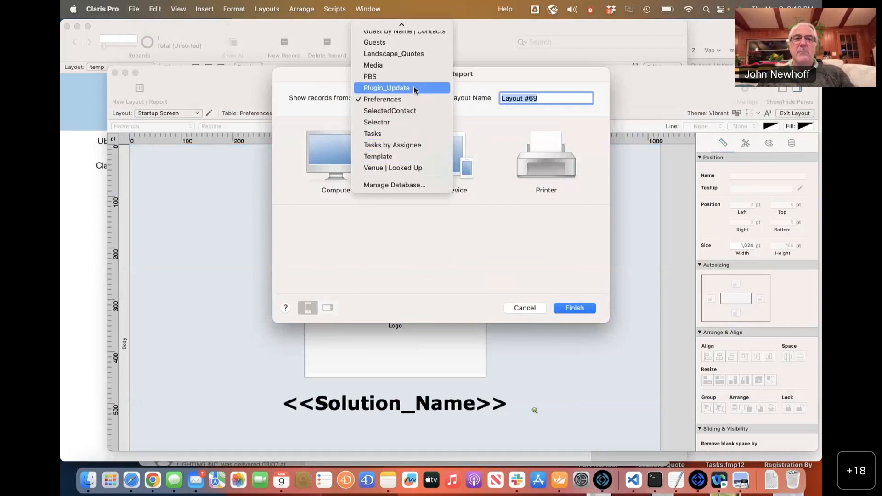
pyautogui.click(407, 55)
pyautogui.write('Landscape_')
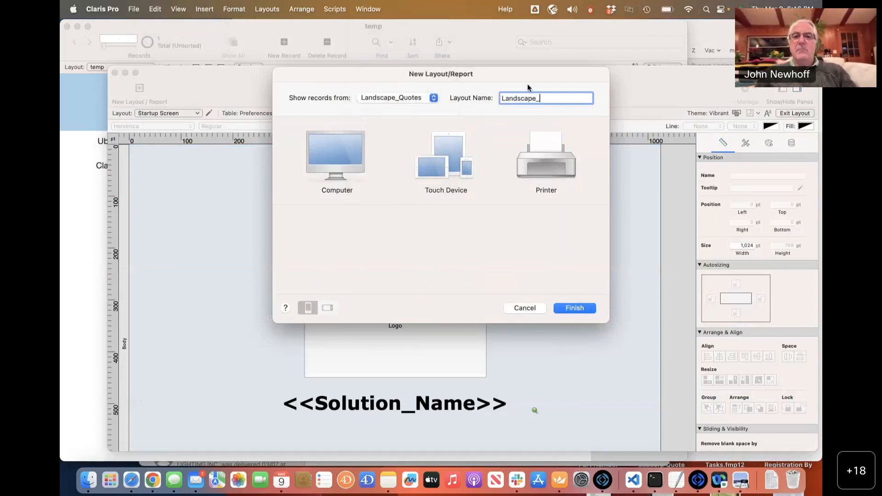
pyautogui.write('Quotes')
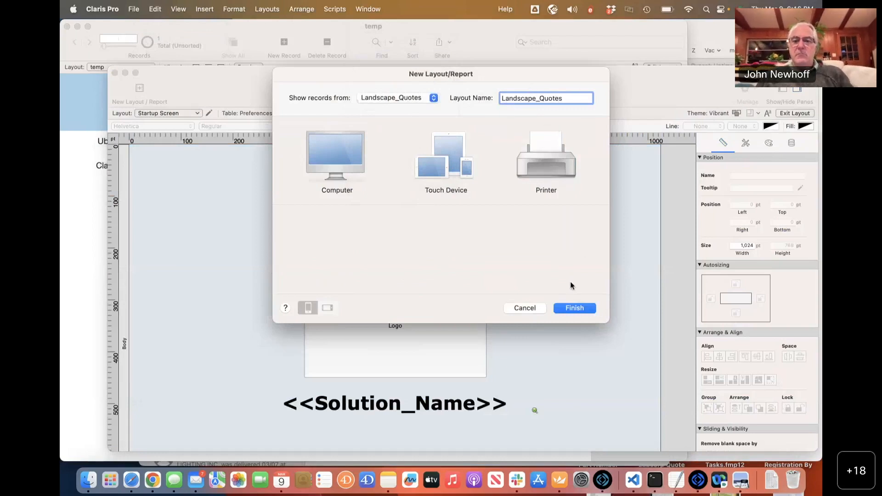
pyautogui.click(569, 308)
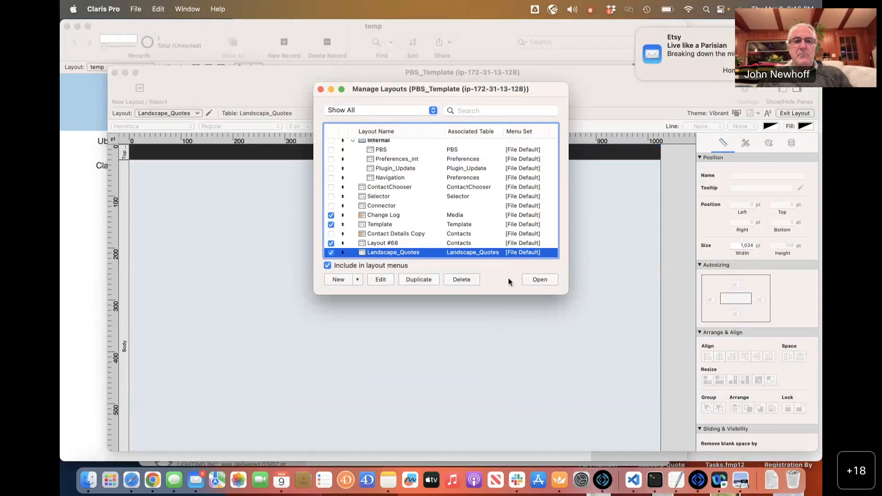
pyautogui.click(539, 280)
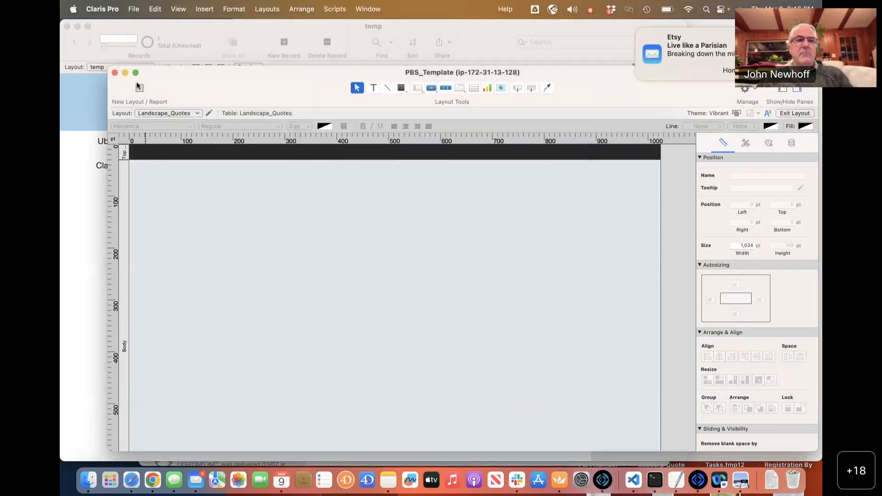
# Drag all six Landscape_Quotes fields from the Fields tab onto the layout and save it.
pyautogui.click(178, 8)
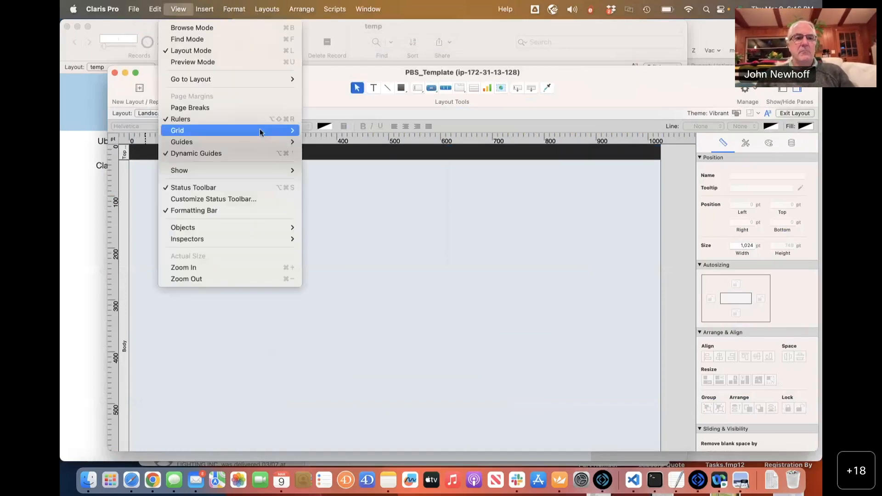
pyautogui.moveTo(271, 172)
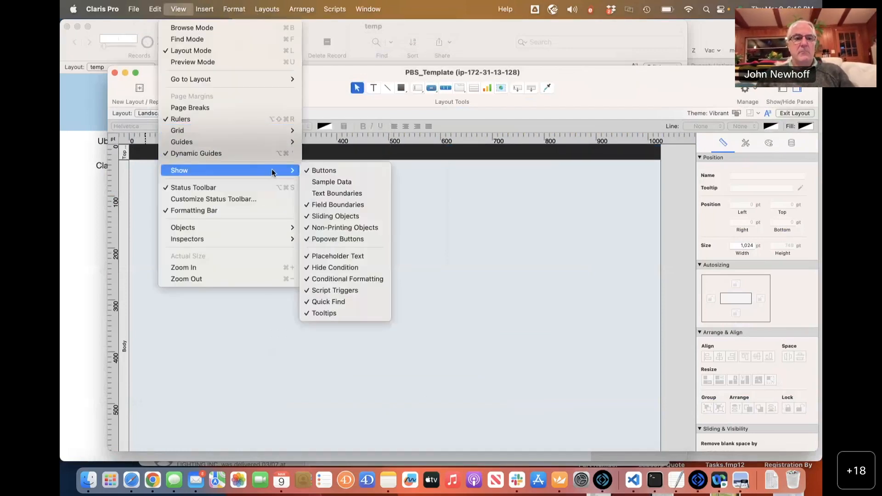
pyautogui.moveTo(273, 240)
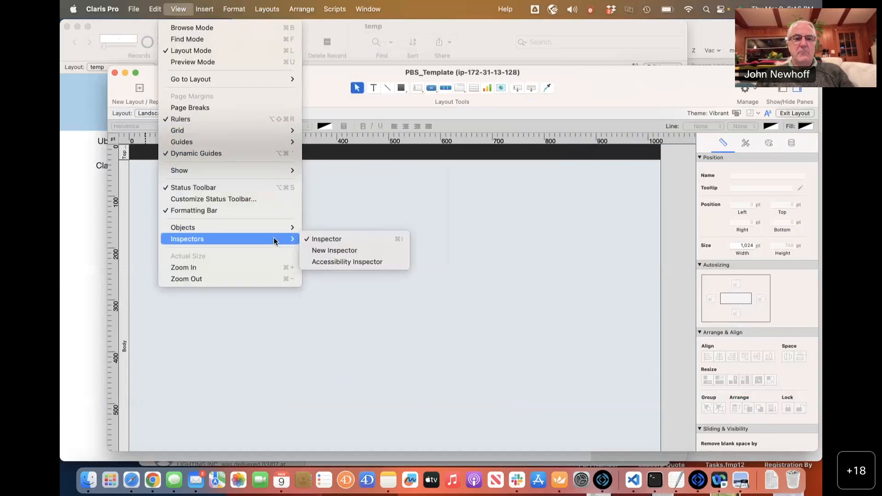
pyautogui.click(310, 228)
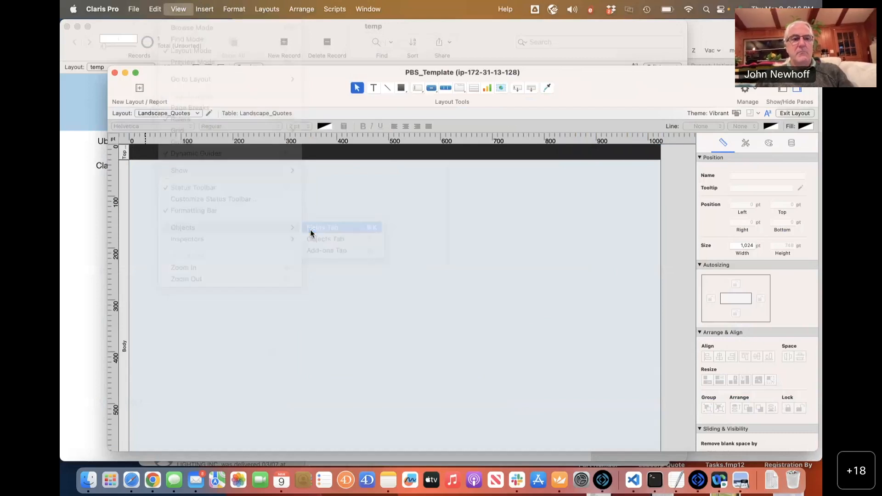
pyautogui.keyDown('shift'); pyautogui.click(128, 256); pyautogui.keyUp('shift')
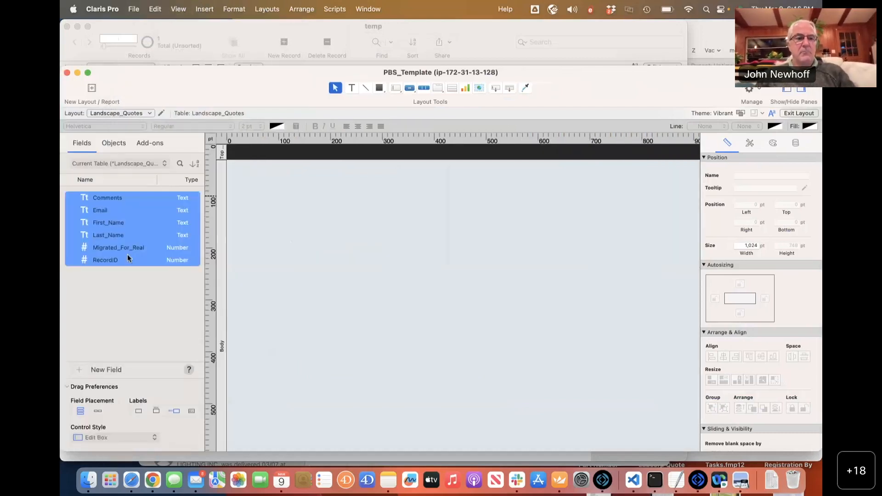
pyautogui.moveTo(124, 247); pyautogui.dragTo(271, 183)
pyautogui.press('super+b')
pyautogui.press('Return')
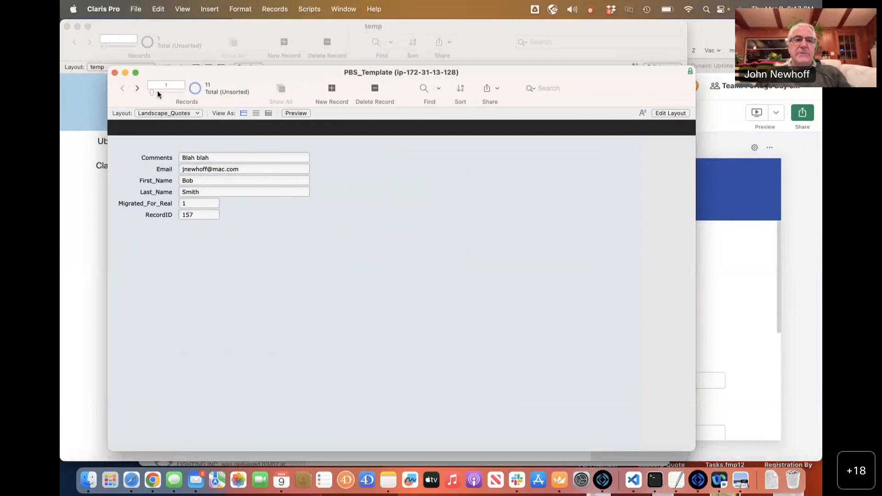
# Page forward through the records, then back one to record 10 (RecordID 192).
pyautogui.click(136, 88)
pyautogui.click(137, 88)
pyautogui.click(137, 88)
pyautogui.click(137, 88)
pyautogui.click(137, 88)
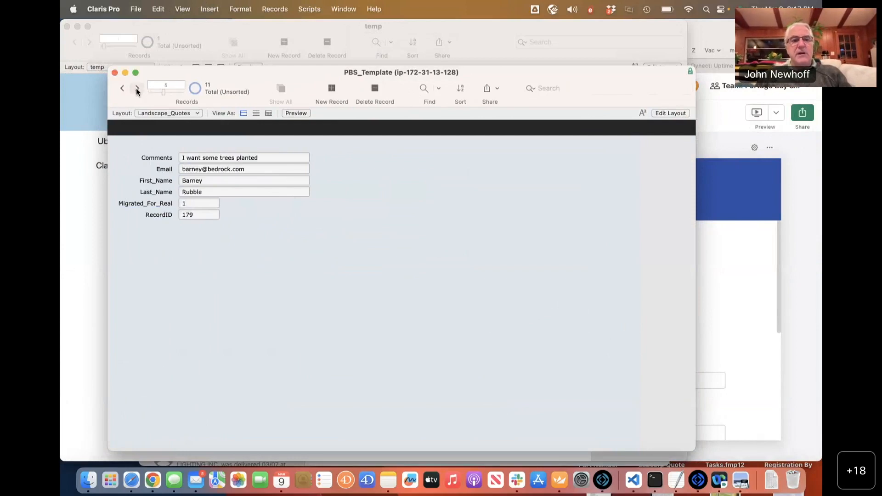
pyautogui.click(137, 88)
pyautogui.click(137, 88)
pyautogui.click(137, 88)
pyautogui.click(136, 88)
pyautogui.click(137, 88)
pyautogui.click(137, 88)
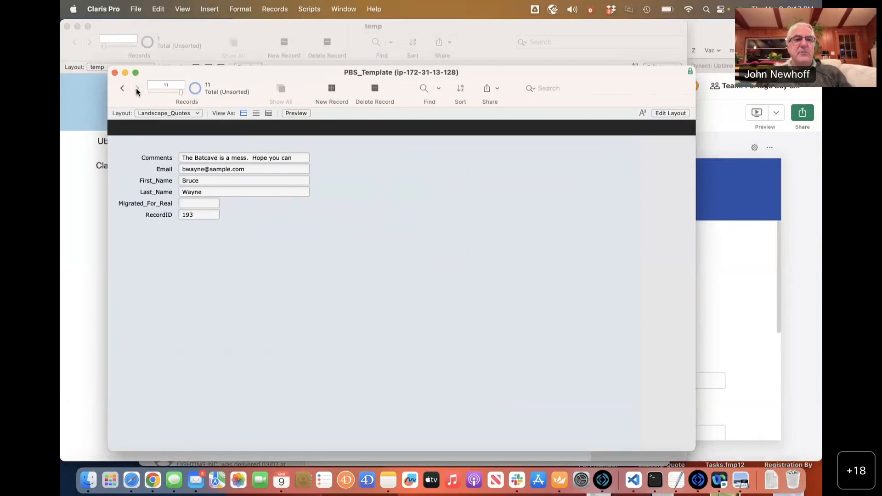
pyautogui.click(122, 90)
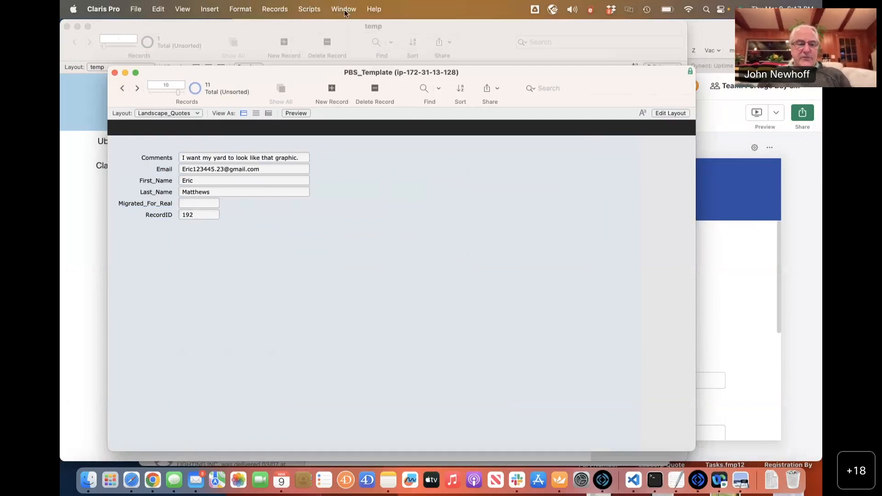
pyautogui.press('super+Tab')
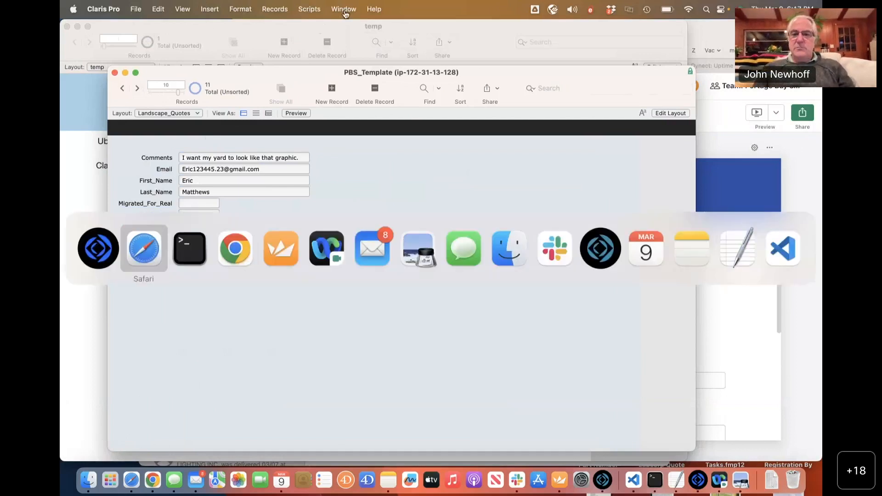
pyautogui.press('super+shift+Tab')
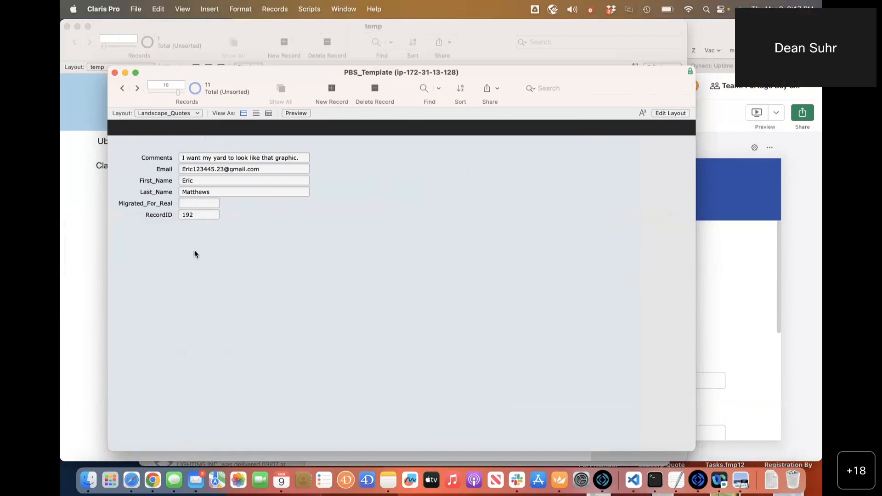
pyautogui.press('super+shift+d')
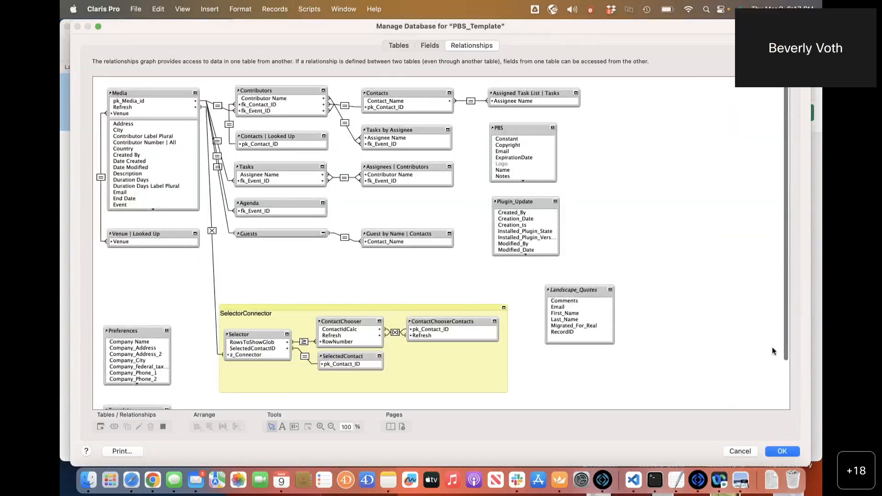
pyautogui.click(741, 451)
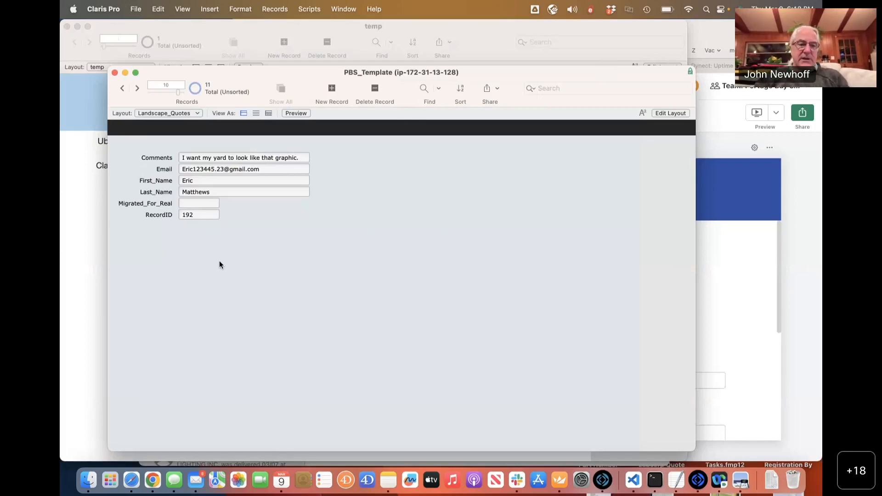
# Reopen the table relationships graph, then cancel out of it without saving changes.
pyautogui.press('super+shift+d')
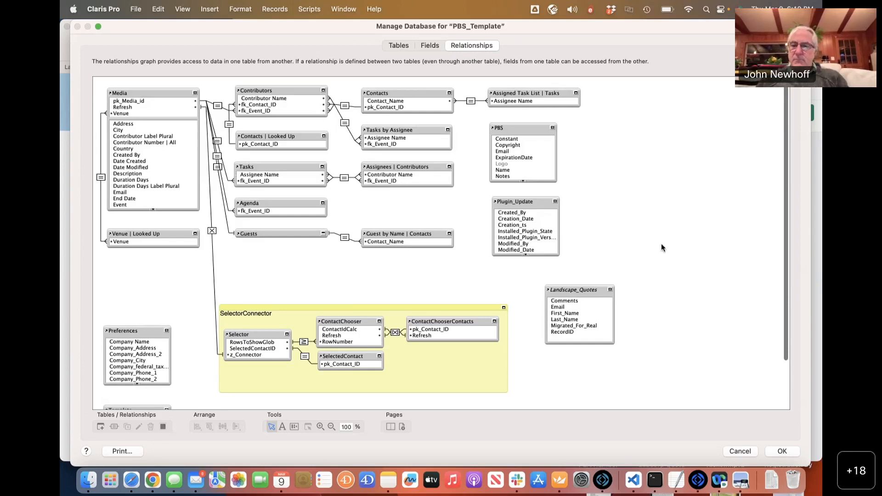
pyautogui.click(730, 451)
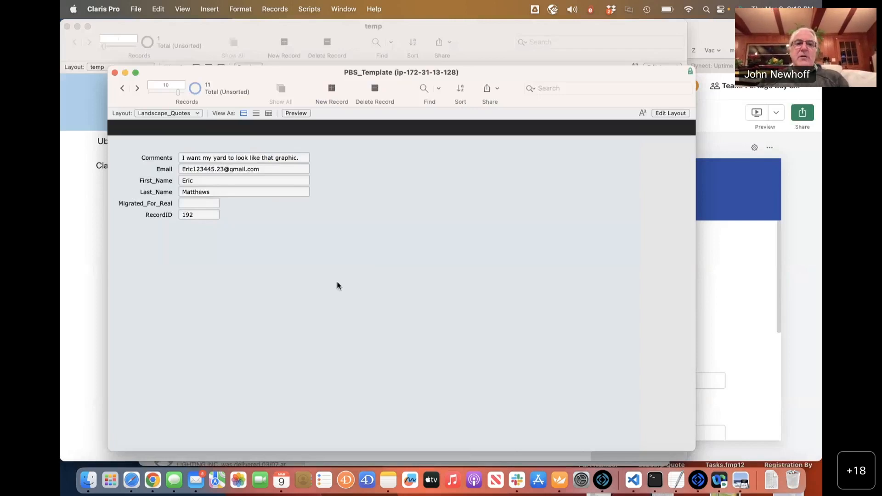
# Switch to FileMaker Pro and browse PBS_Tracker's Landscape_Quotes records up to record 10, then switch away.
pyautogui.press('super+Tab')
pyautogui.press('super+Tab')
pyautogui.press('super+Tab')
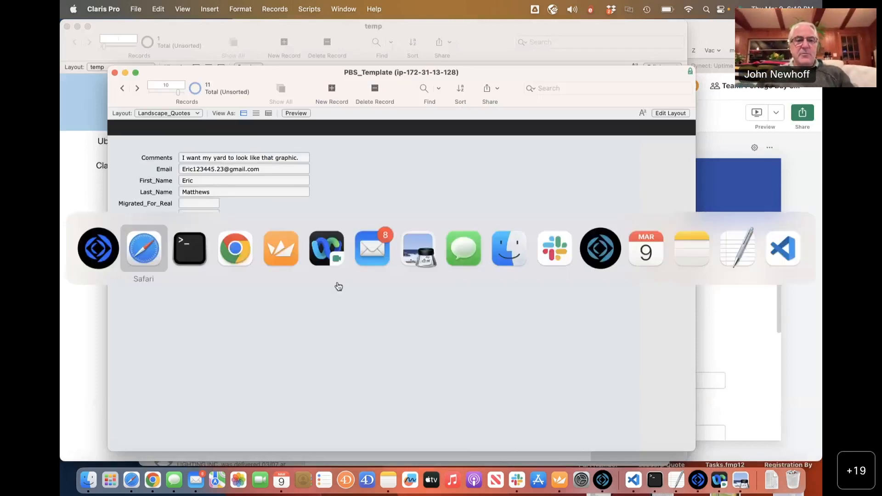
pyautogui.press('super+Tab')
pyautogui.press('super+Tab')
pyautogui.press('super+Tab')
pyautogui.press('super+Tab')
pyautogui.press('super+Tab')
pyautogui.press('super+Tab')
pyautogui.press('super+Tab')
pyautogui.press('super+Tab')
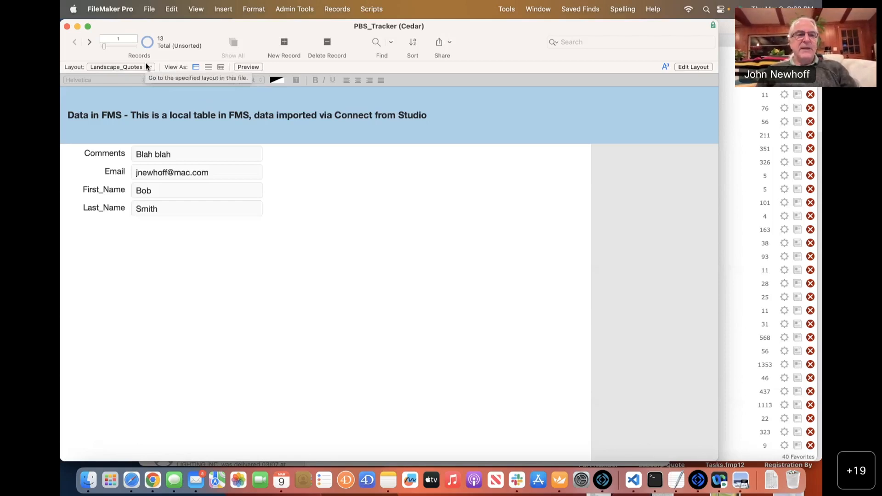
pyautogui.click(111, 46)
pyautogui.moveTo(112, 47)
pyautogui.mouseDown()
pyautogui.moveTo(139, 48)
pyautogui.moveTo(118, 47)
pyautogui.mouseUp()
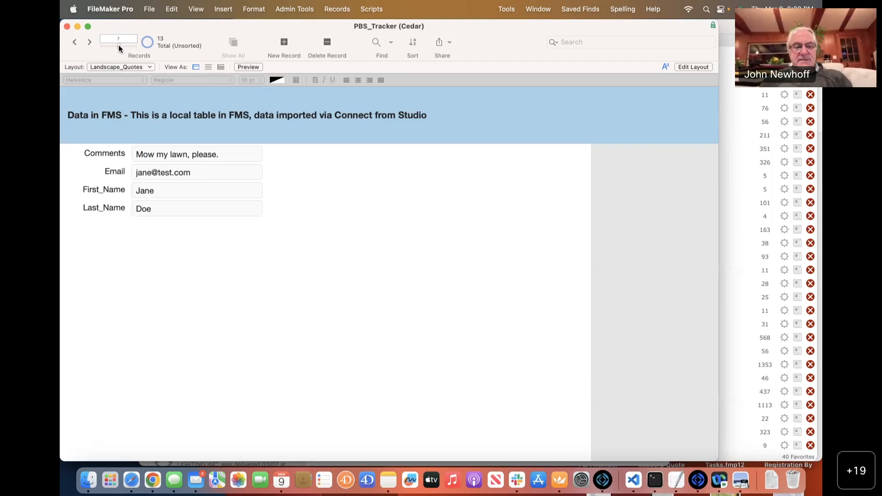
pyautogui.press('super+Tab')
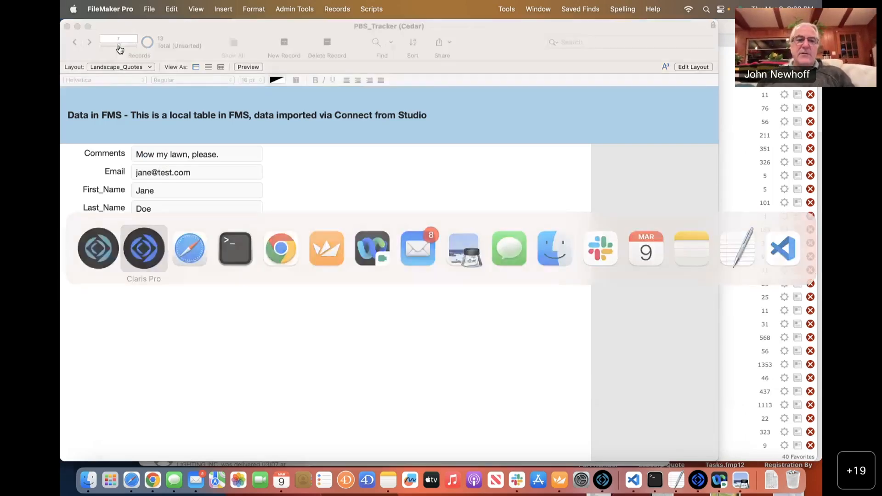
# Bring Safari forward and show the Claris Connect Flows page in its tab.
pyautogui.press('super+Tab')
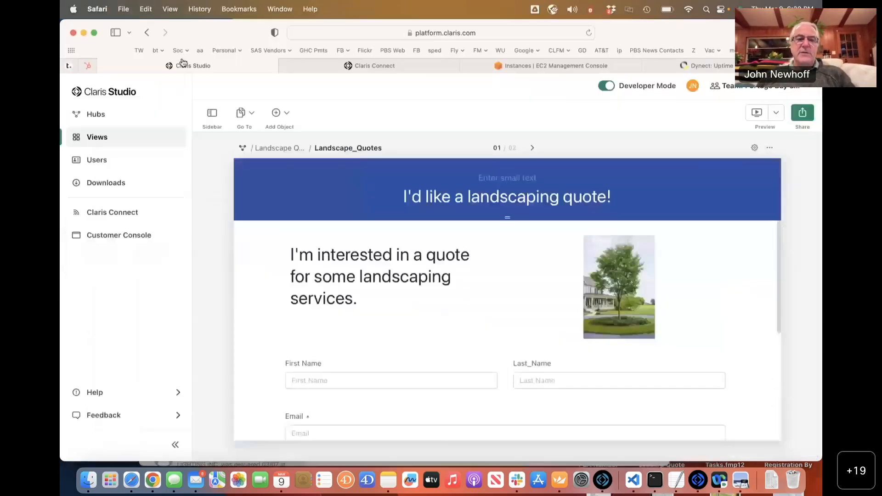
pyautogui.click(311, 70)
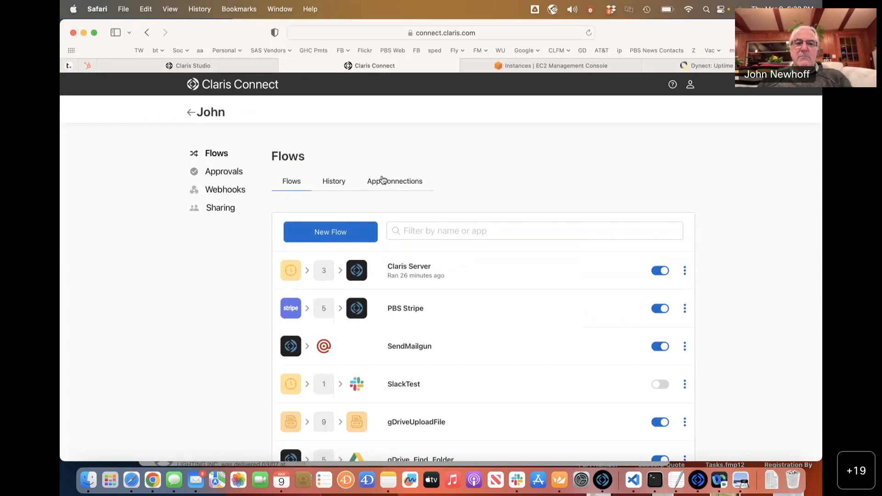
# Return to My Projects, open the project, and open the Claris Server flow.
pyautogui.click(189, 113)
pyautogui.moveTo(269, 244)
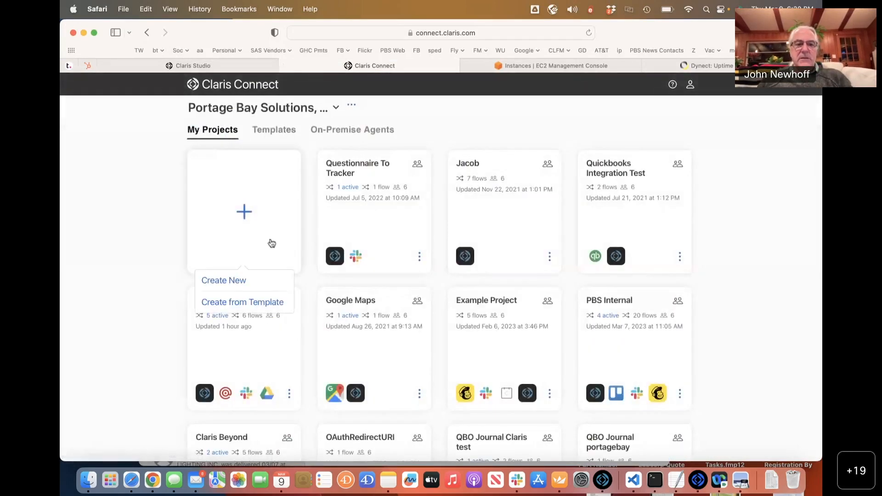
pyautogui.scroll(-2, 257, 316)
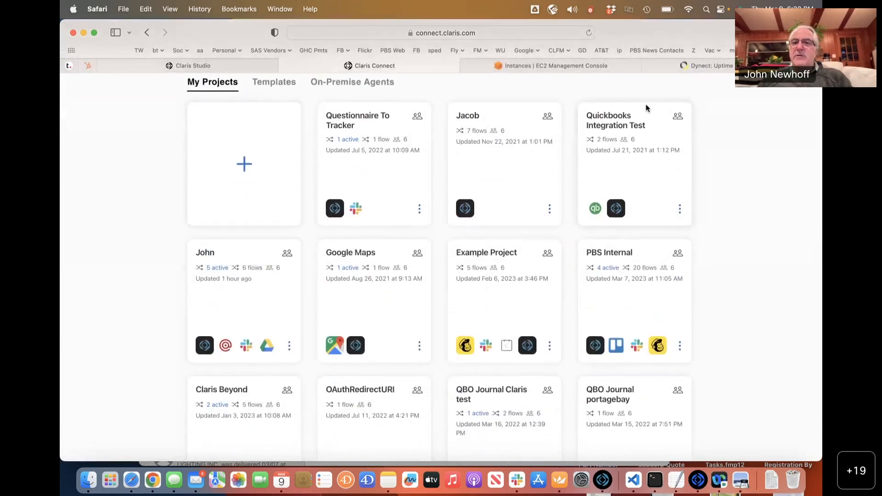
pyautogui.scroll(2, 256, 197)
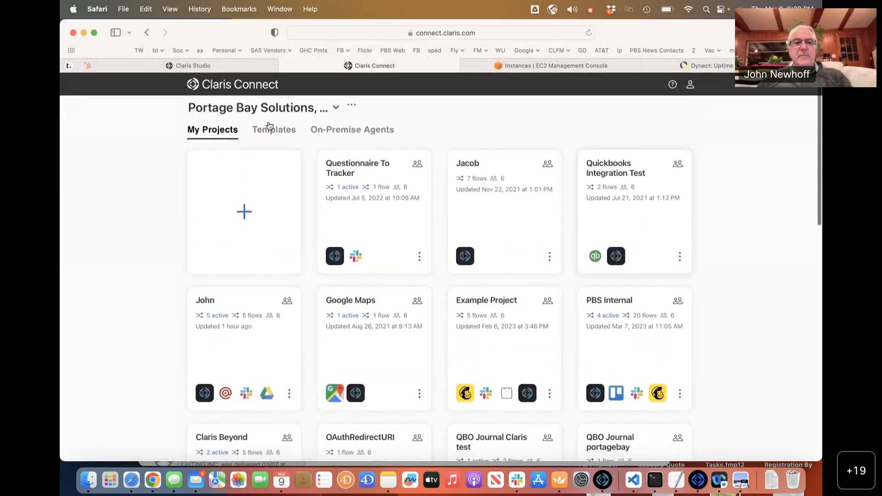
pyautogui.click(231, 327)
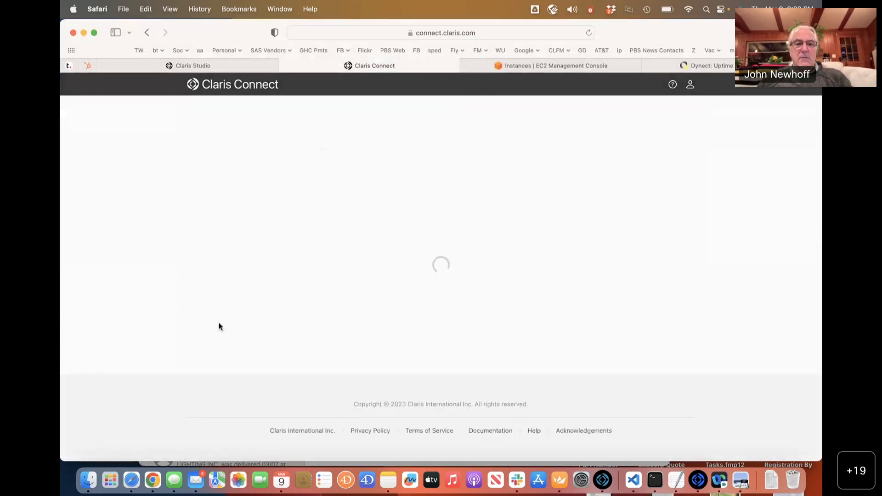
pyautogui.click(380, 281)
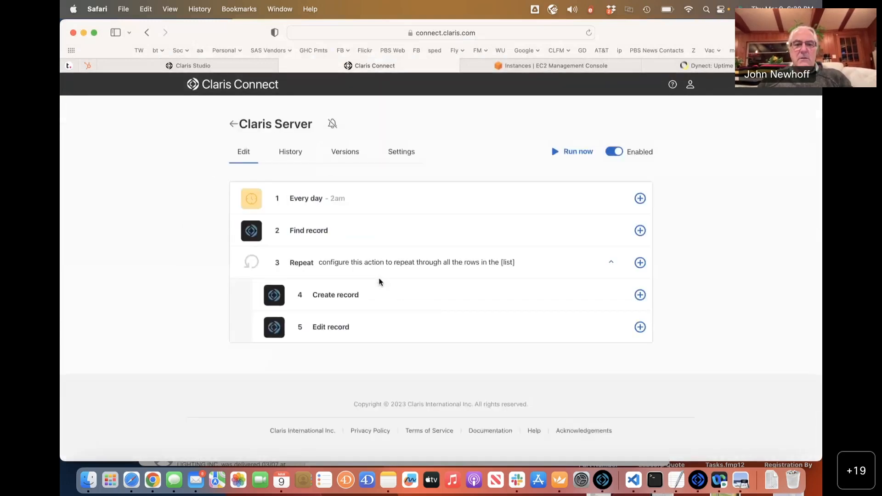
# Add a new action step after the daily trigger, then delete it again.
pyautogui.click(638, 200)
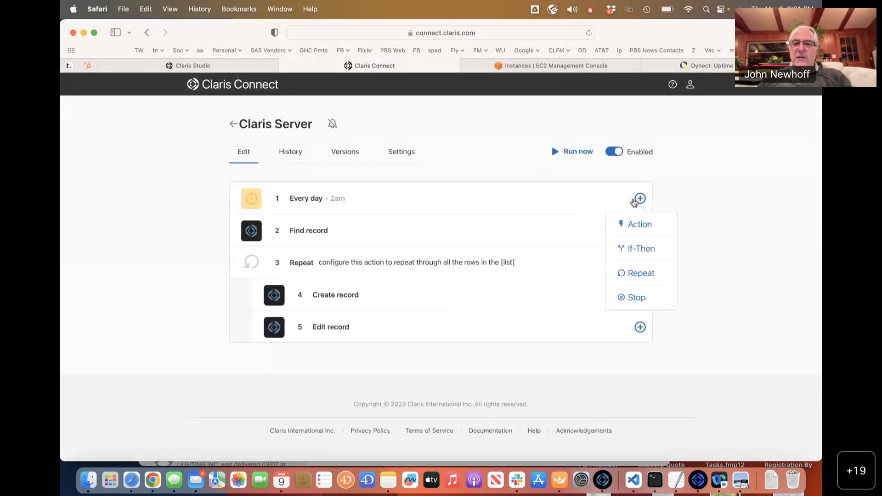
pyautogui.click(638, 224)
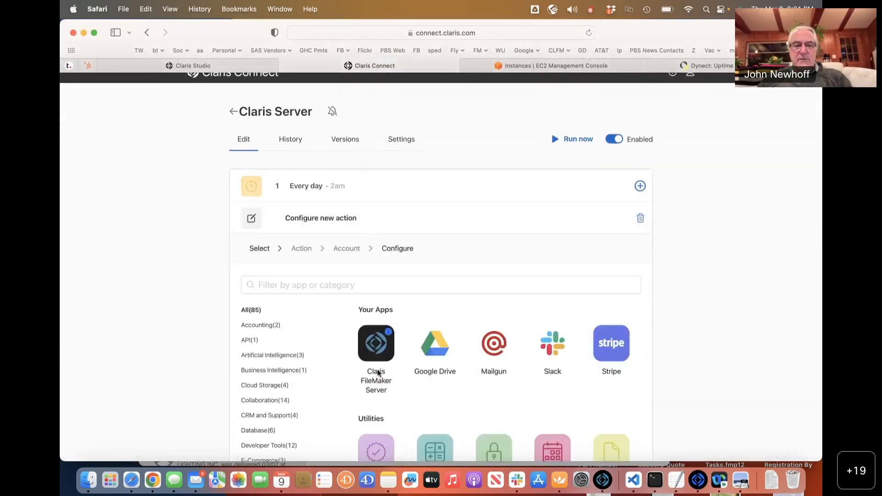
pyautogui.scroll(-5, 379, 371)
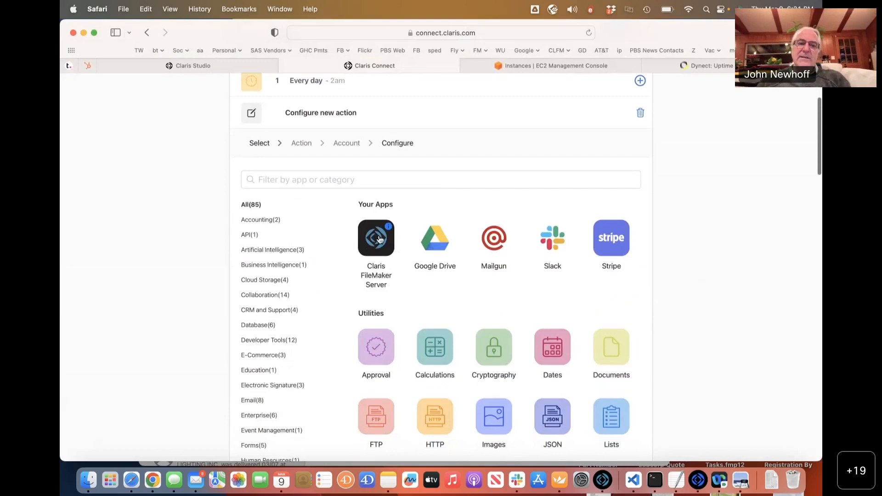
pyautogui.scroll(3, 379, 248)
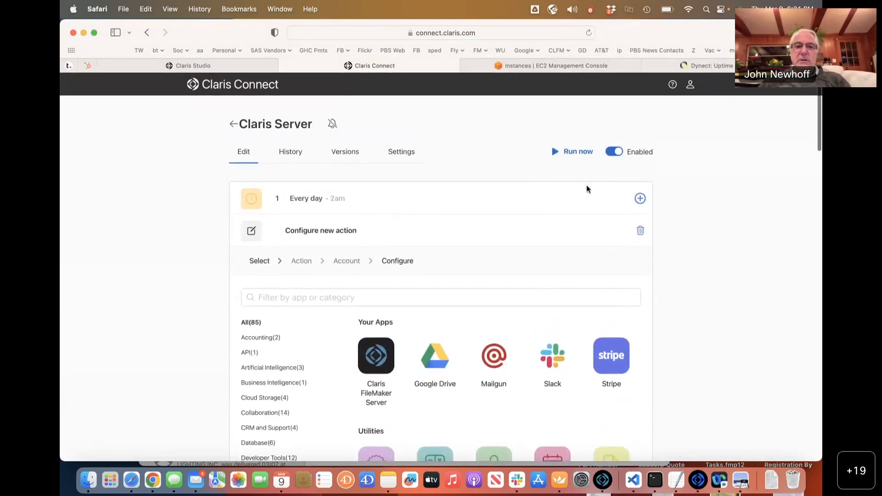
pyautogui.click(639, 231)
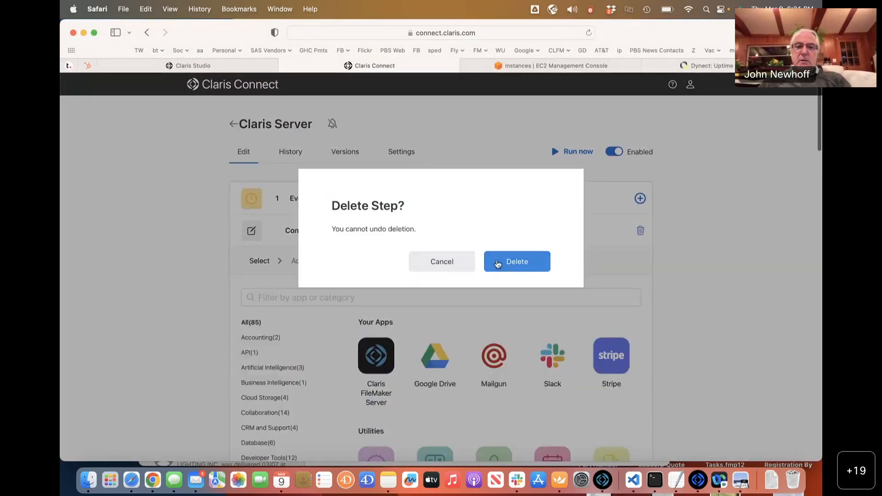
pyautogui.click(500, 262)
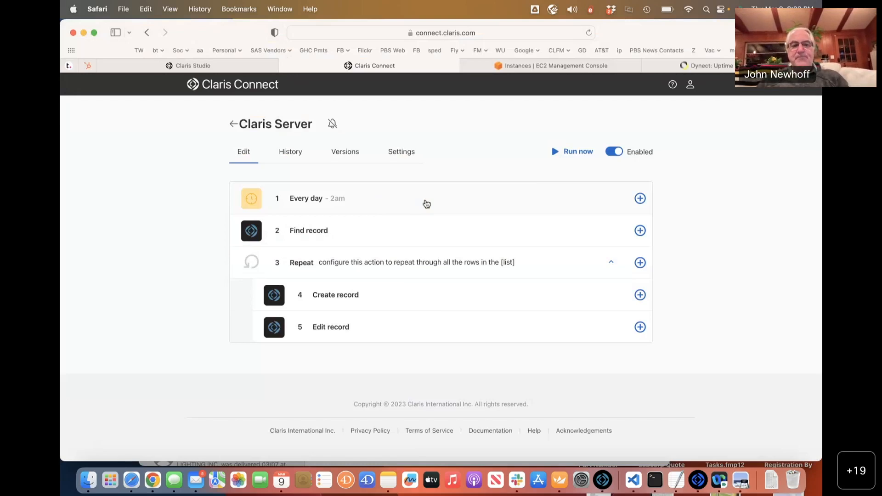
# Type 1 after the equals sign in the Find record query's Migrated_For_Real criterion, then collapse the step.
pyautogui.click(426, 230)
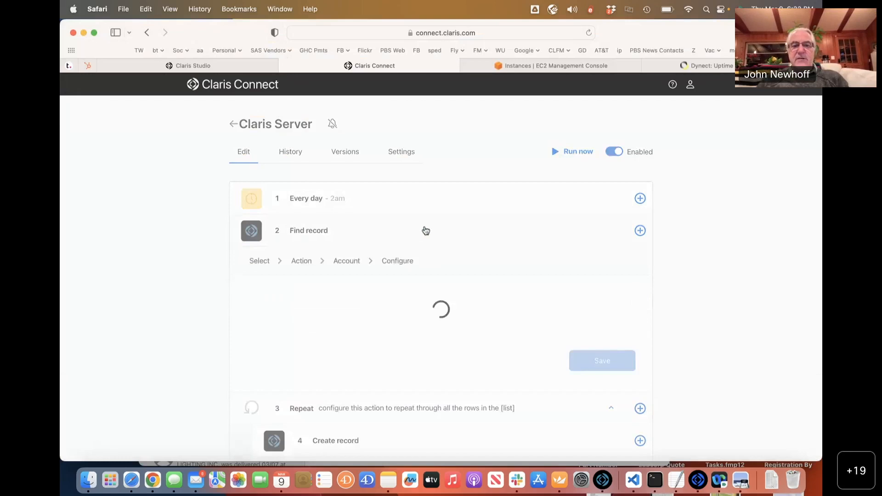
pyautogui.scroll(-2, 424, 229)
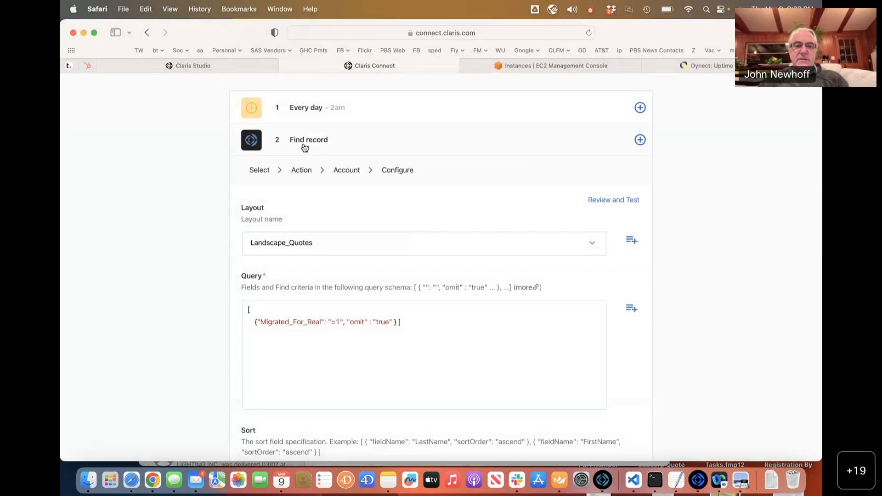
pyautogui.scroll(-3, 345, 247)
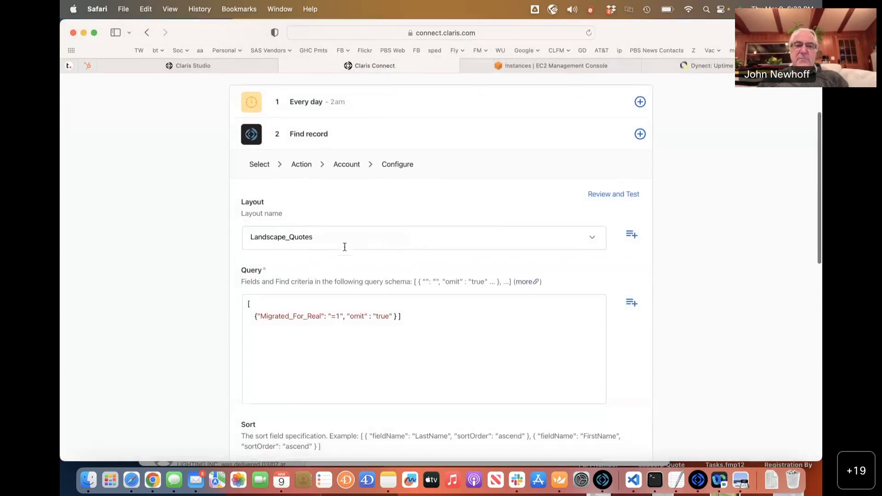
pyautogui.moveTo(254, 246); pyautogui.dragTo(407, 246)
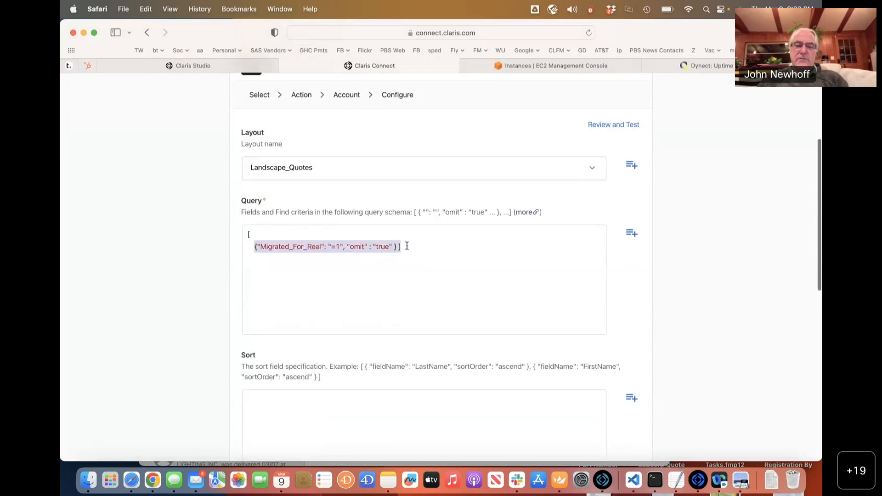
pyautogui.click(338, 247)
pyautogui.write('1')
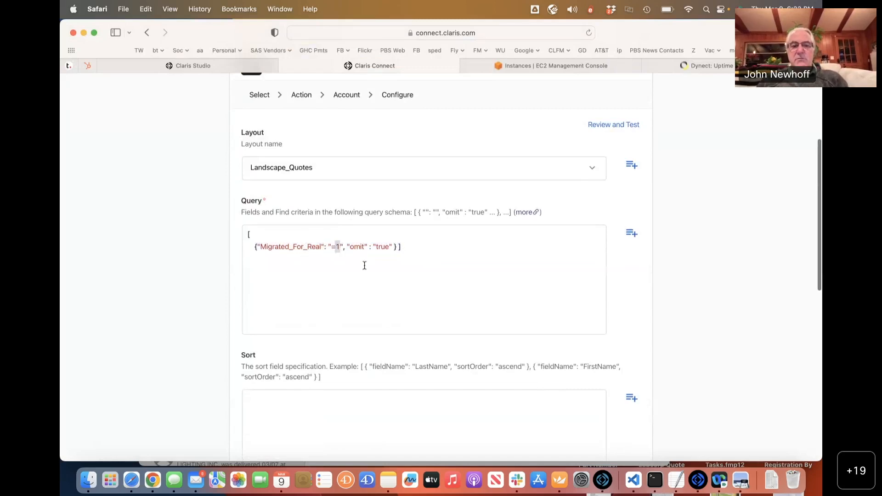
pyautogui.scroll(-2, 364, 266)
pyautogui.scroll(8, 364, 265)
pyautogui.scroll(1, 364, 265)
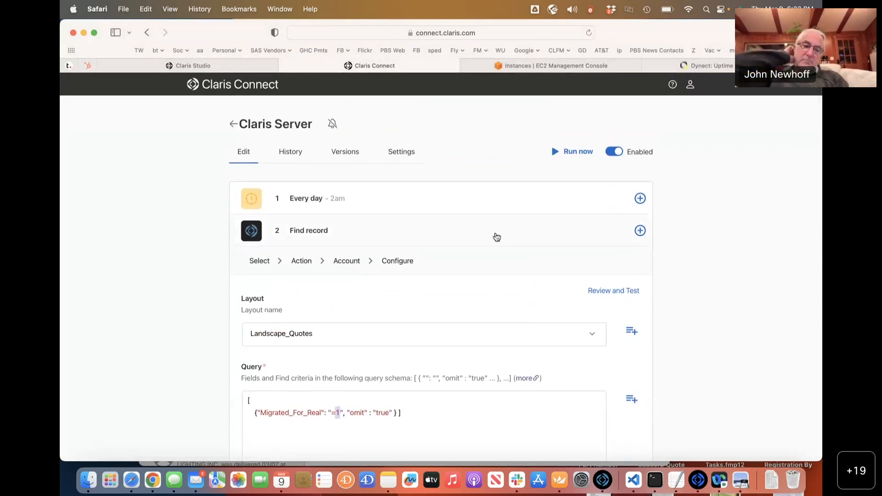
pyautogui.click(469, 240)
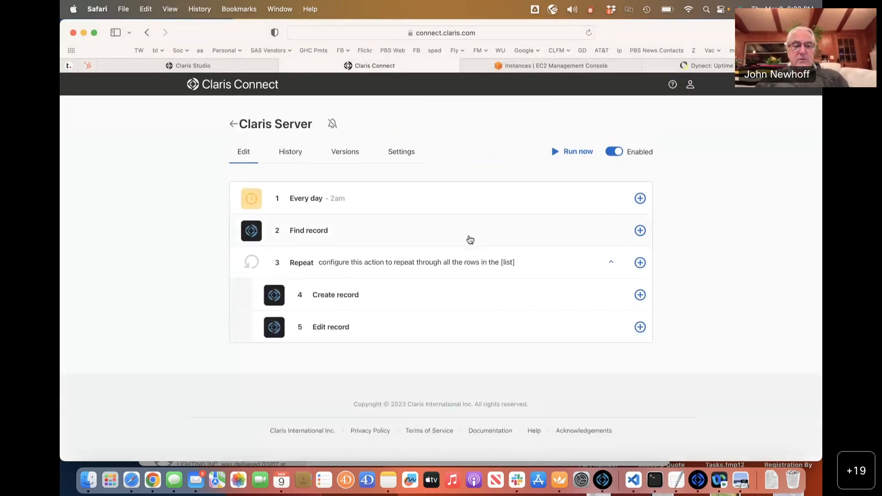
# Step through the Claris Pro quote records to the last one, RecordID 193, then return to Safari.
pyautogui.press('super+Tab')
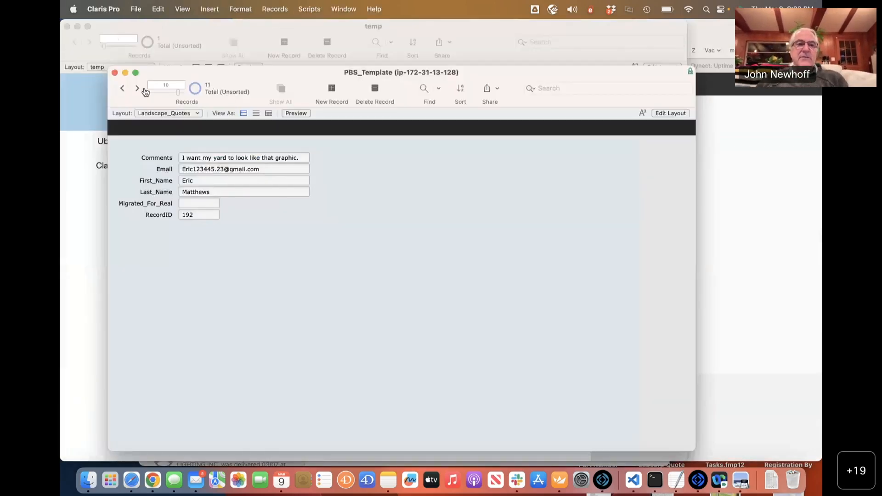
pyautogui.click(125, 89)
pyautogui.click(125, 89)
pyautogui.click(124, 89)
pyautogui.click(124, 90)
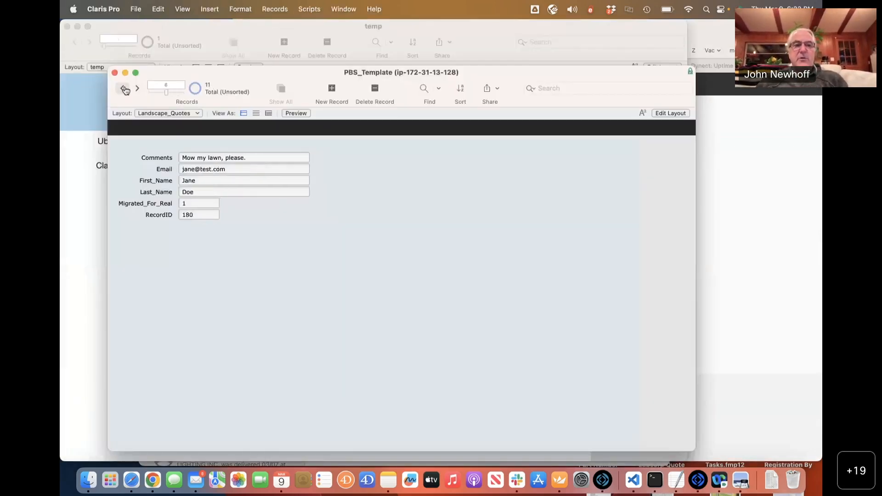
pyautogui.click(125, 90)
pyautogui.click(122, 91)
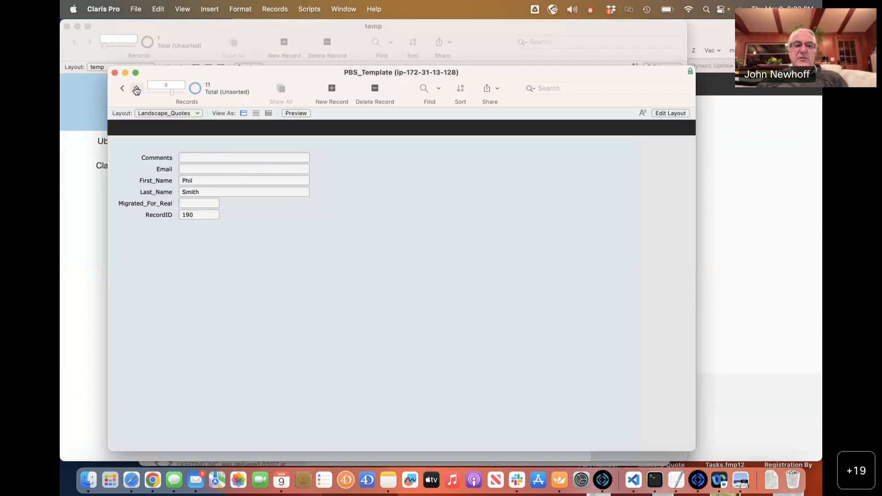
pyautogui.click(120, 91)
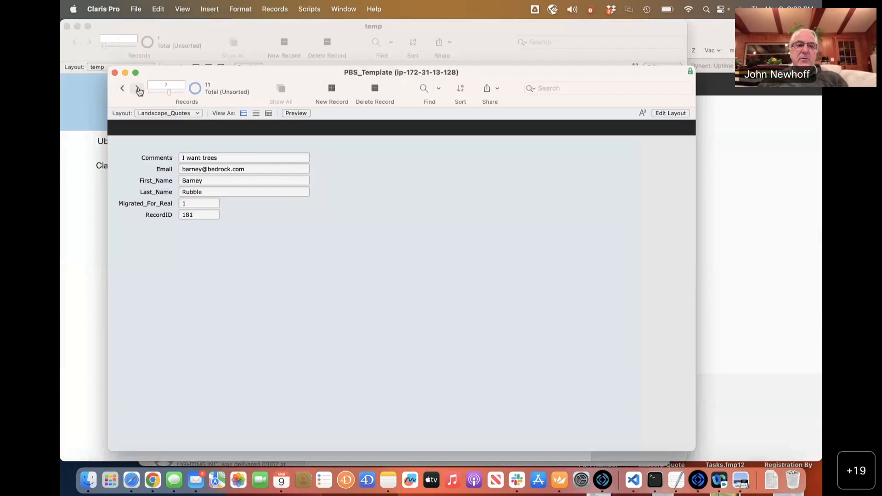
pyautogui.click(139, 89)
pyautogui.click(140, 91)
pyautogui.click(139, 91)
pyautogui.click(139, 91)
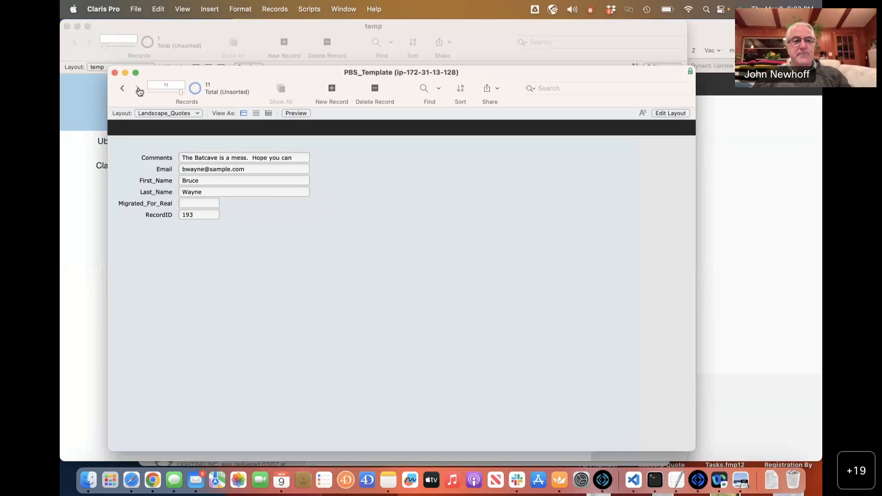
pyautogui.press('super+Tab')
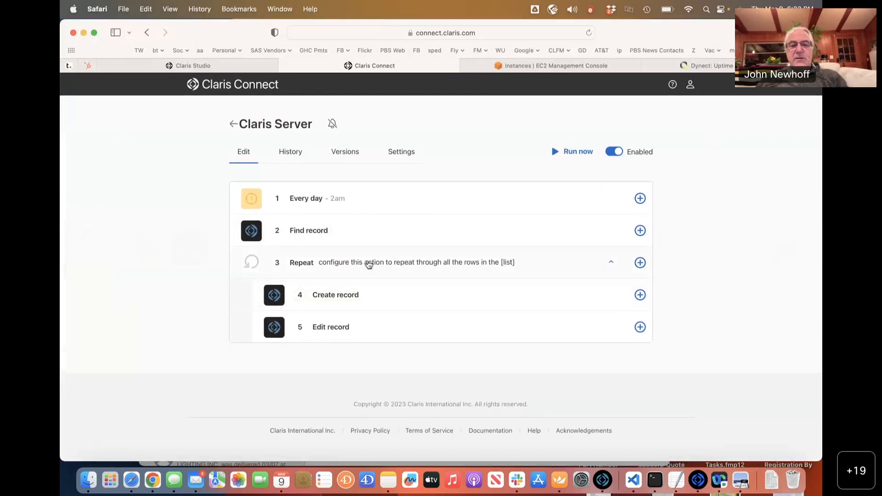
pyautogui.click(410, 292)
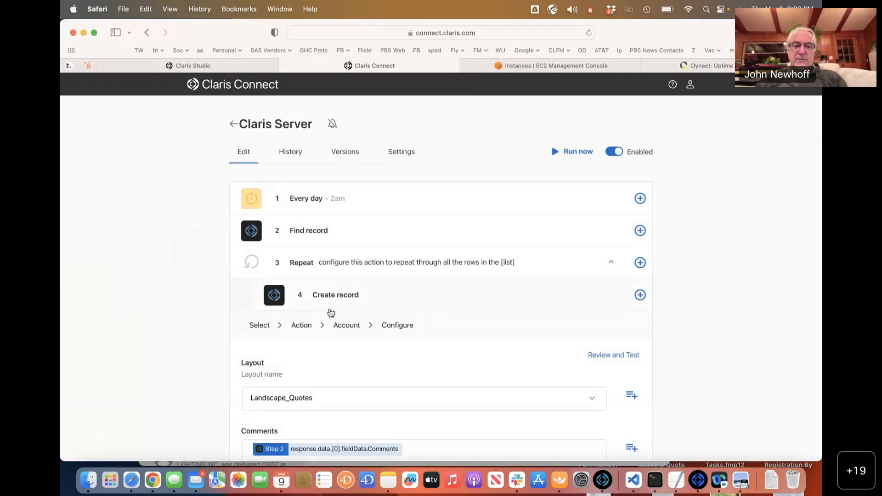
pyautogui.scroll(-5, 330, 312)
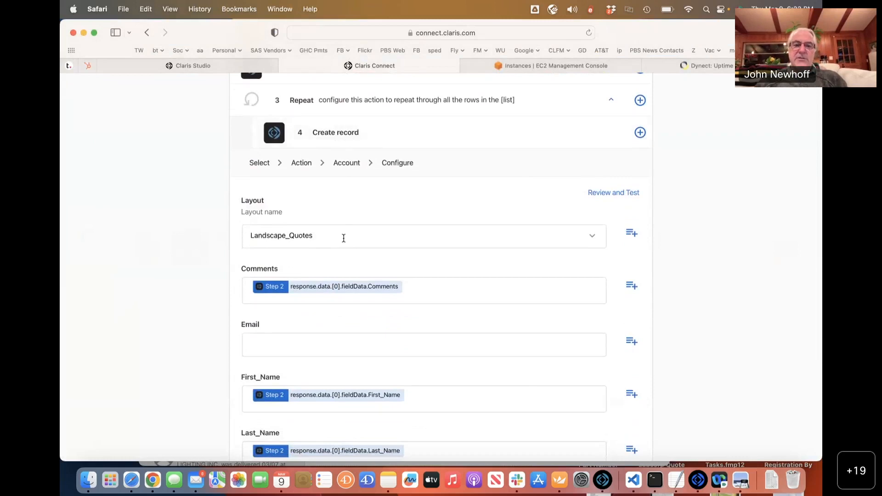
pyautogui.scroll(-3, 343, 238)
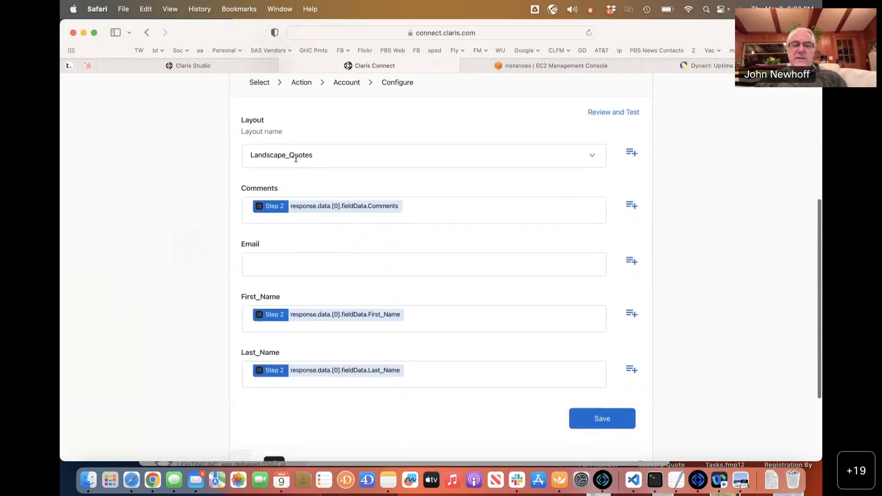
pyautogui.scroll(-4, 377, 294)
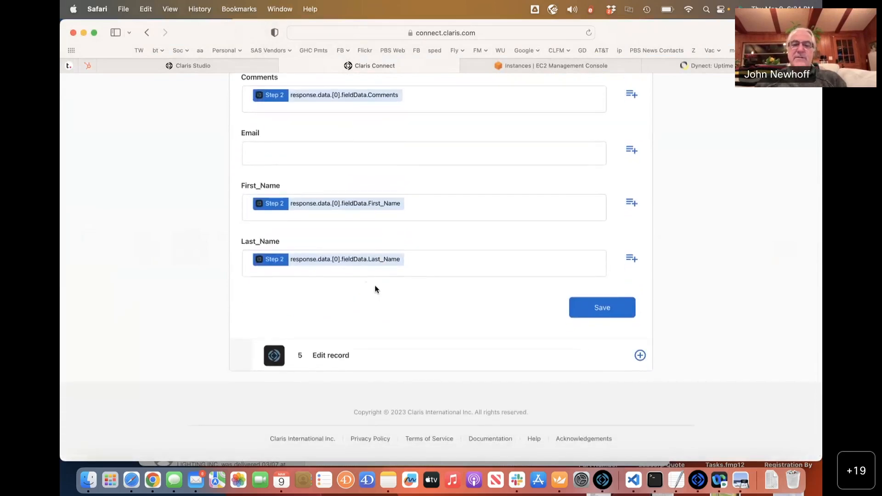
pyautogui.scroll(6, 375, 289)
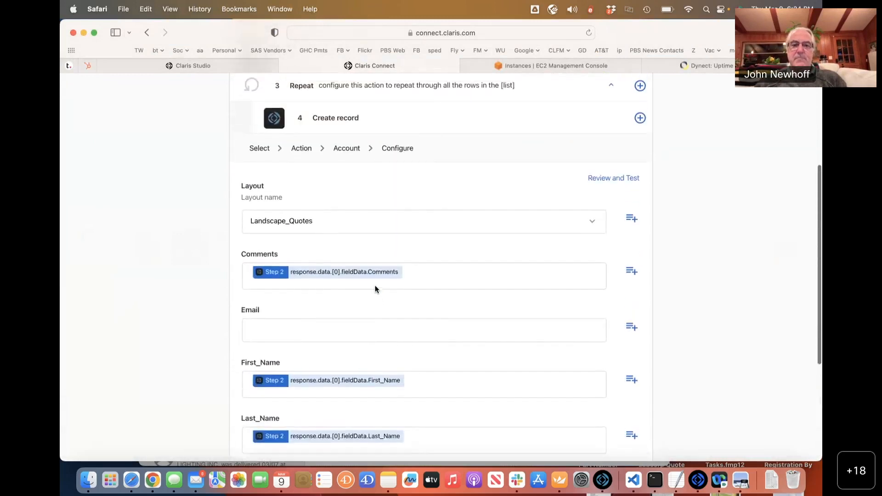
pyautogui.scroll(-5, 464, 214)
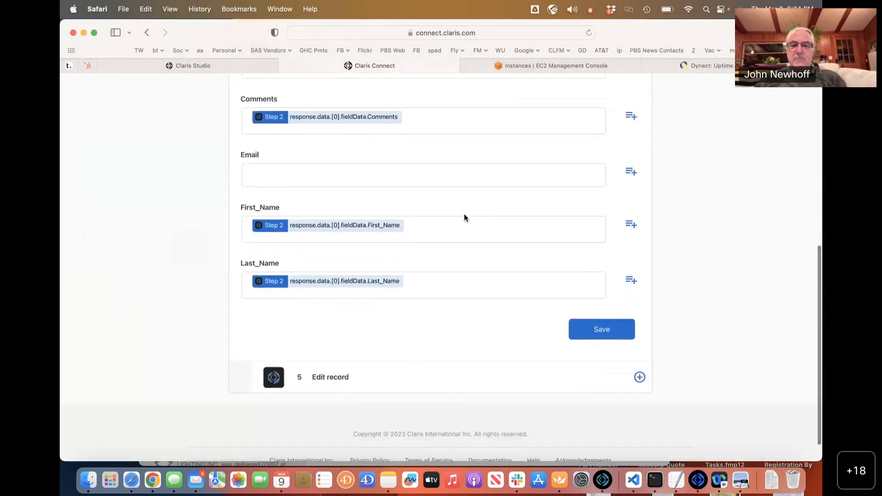
pyautogui.scroll(5, 464, 213)
pyautogui.click(409, 144)
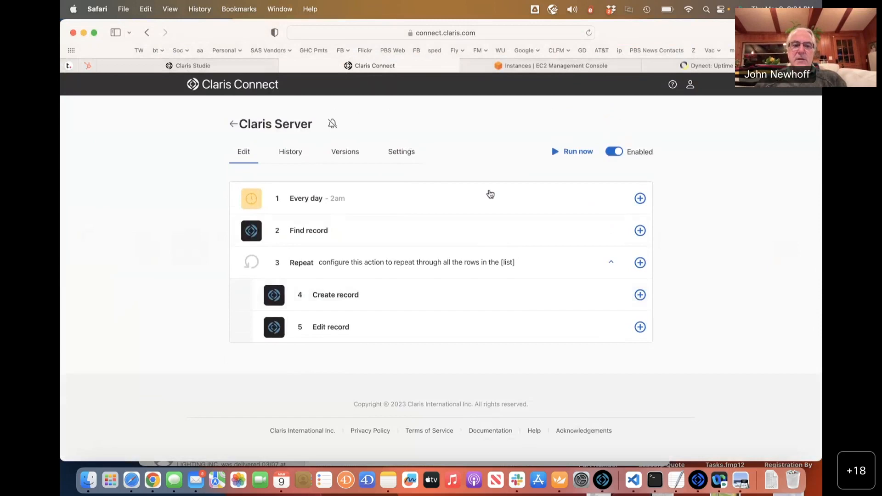
# Review and collapse the Edit record step's fields, then expand Find record's Landscape_Quotes query settings.
pyautogui.click(397, 338)
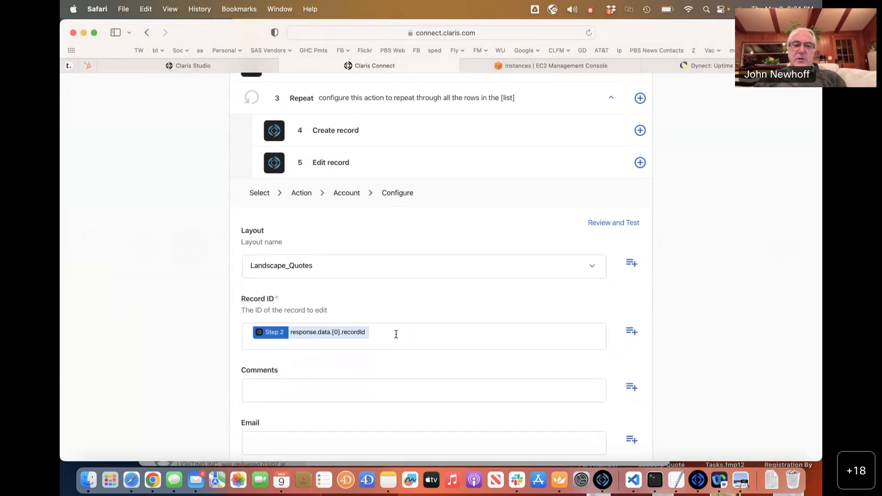
pyautogui.scroll(-3, 396, 334)
pyautogui.scroll(-2, 325, 338)
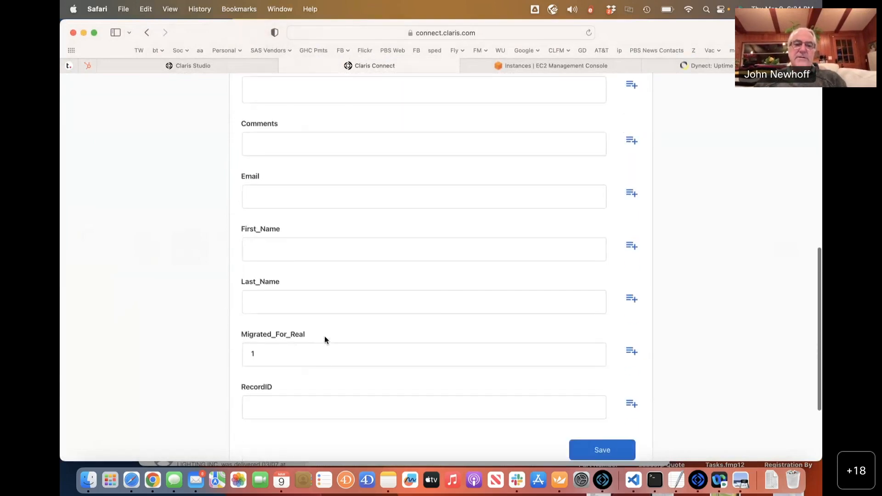
pyautogui.moveTo(266, 352); pyautogui.dragTo(208, 351)
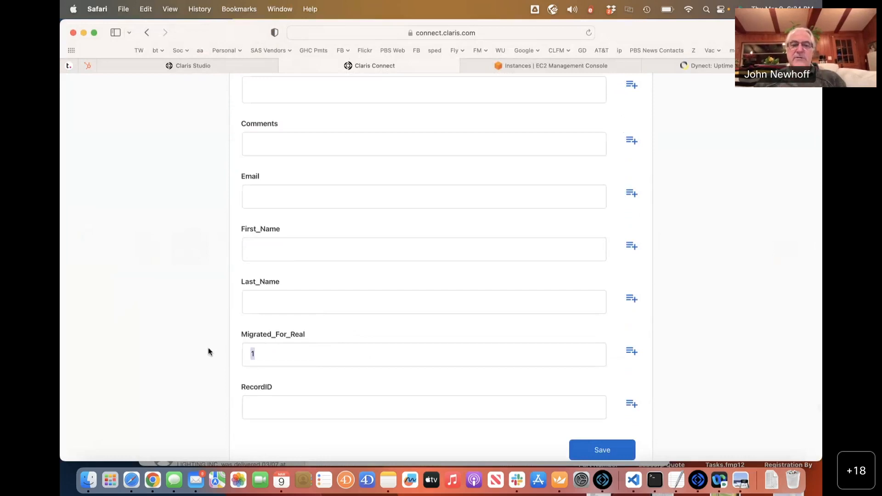
pyautogui.scroll(3, 281, 268)
pyautogui.scroll(7, 281, 267)
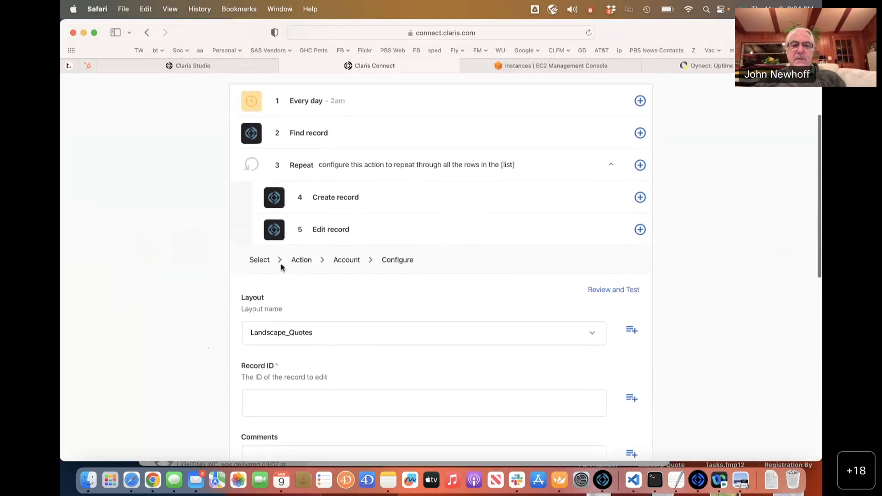
pyautogui.click(393, 238)
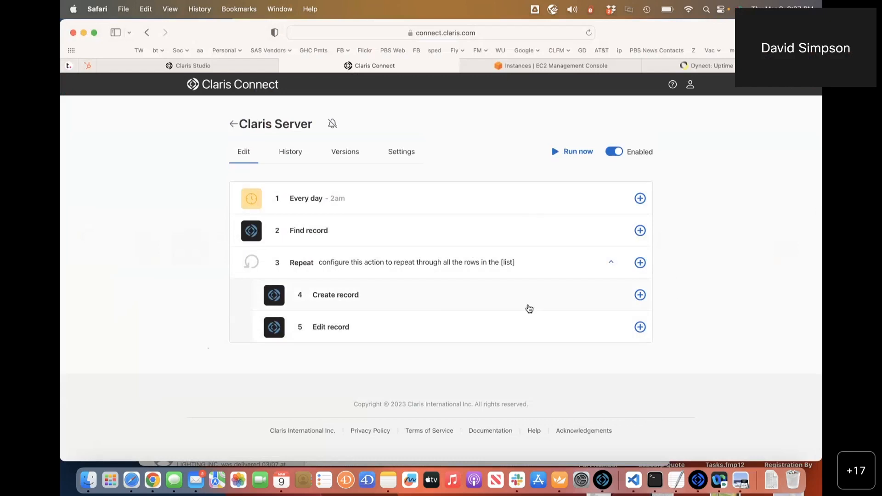
pyautogui.click(346, 239)
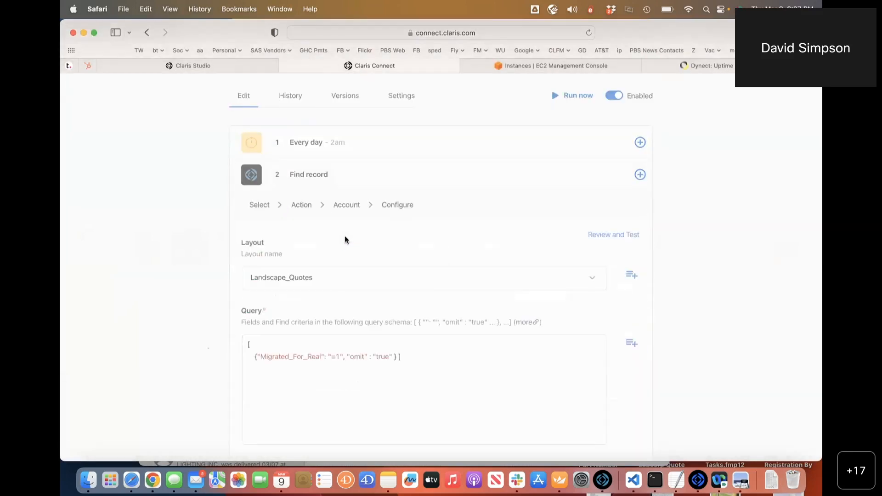
# Scroll through the Find record settings, then return to the project's Flows list.
pyautogui.scroll(-5, 346, 239)
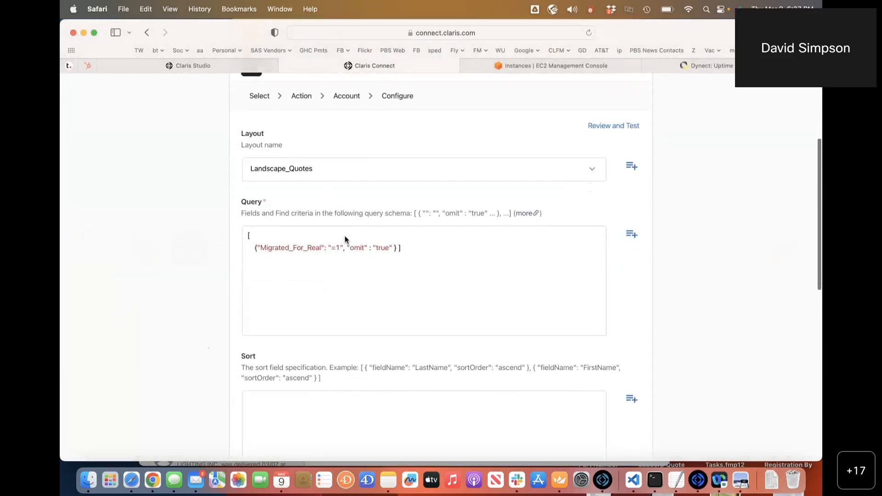
pyautogui.scroll(-10, 345, 236)
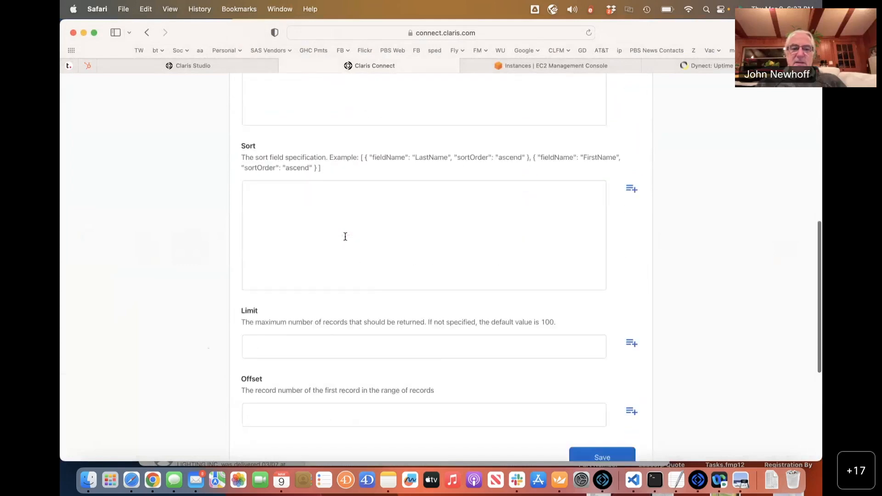
pyautogui.scroll(15, 345, 236)
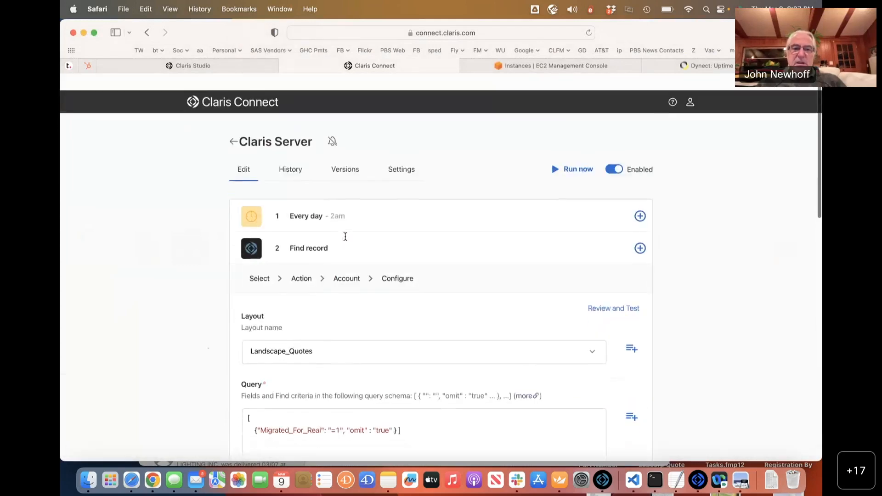
pyautogui.click(232, 125)
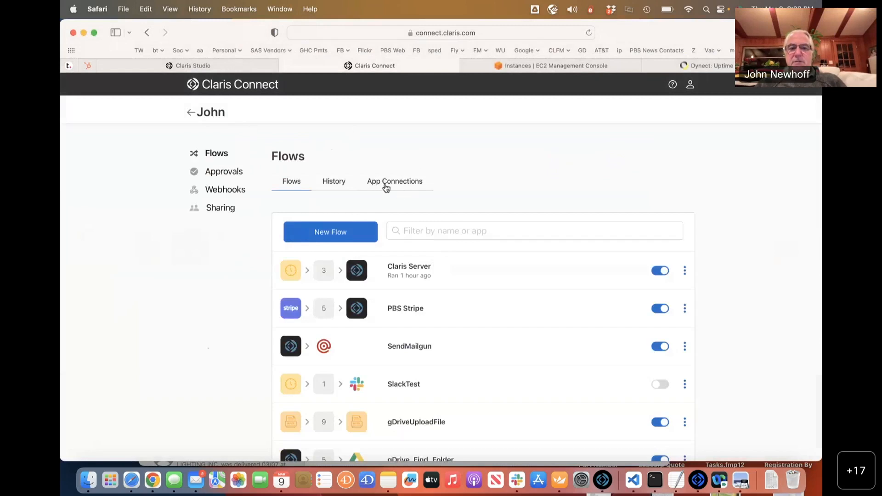
pyautogui.click(386, 183)
pyautogui.scroll(-3, 407, 267)
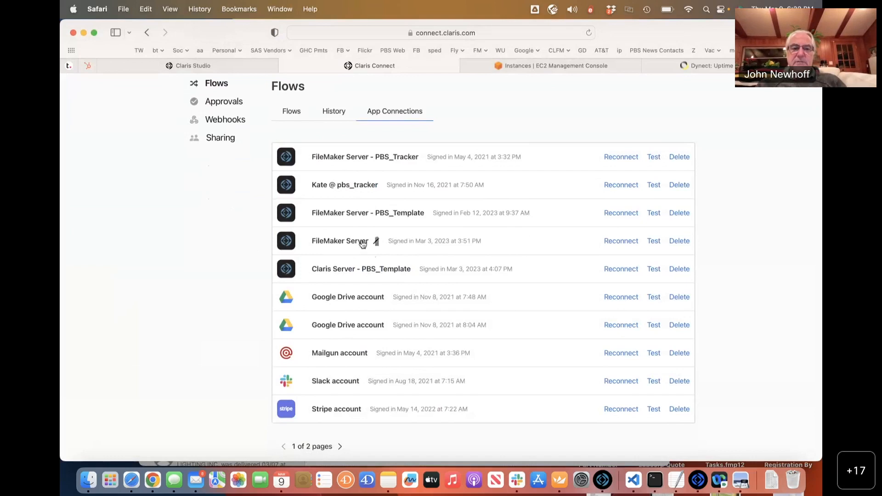
pyautogui.scroll(3, 367, 242)
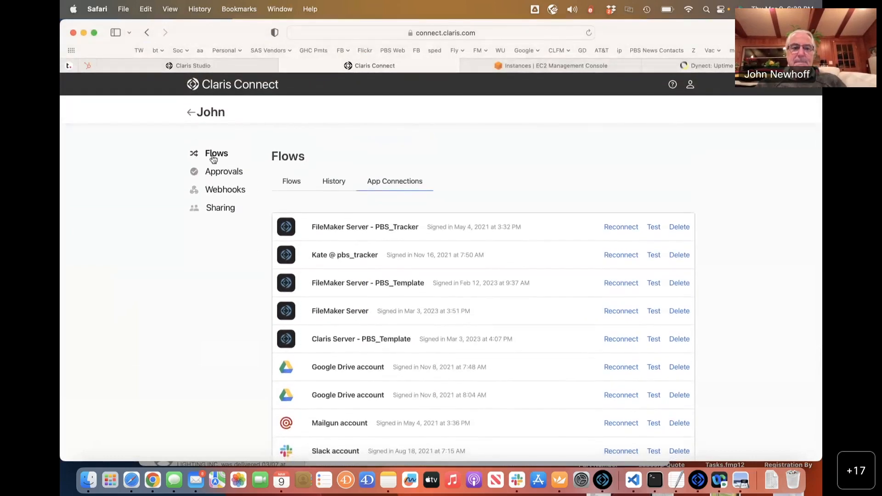
pyautogui.click(214, 156)
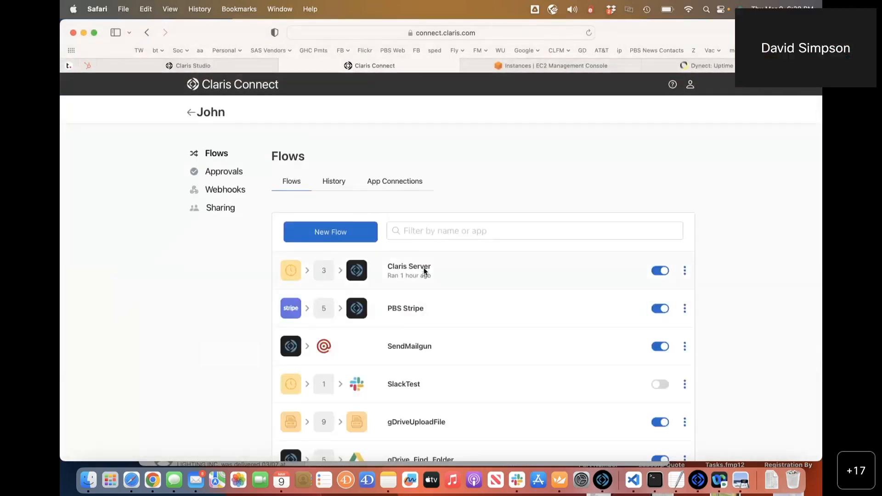
# Open the Claris Server flow and start a manual run with Run now.
pyautogui.click(425, 270)
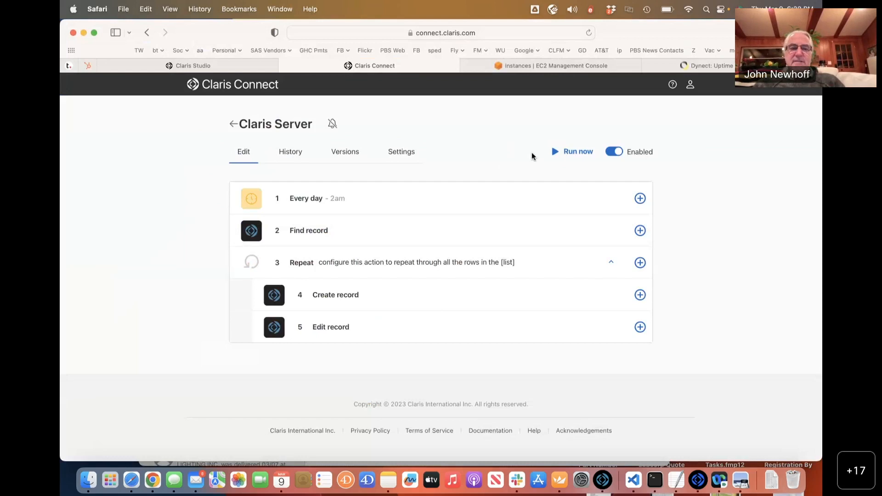
pyautogui.click(565, 153)
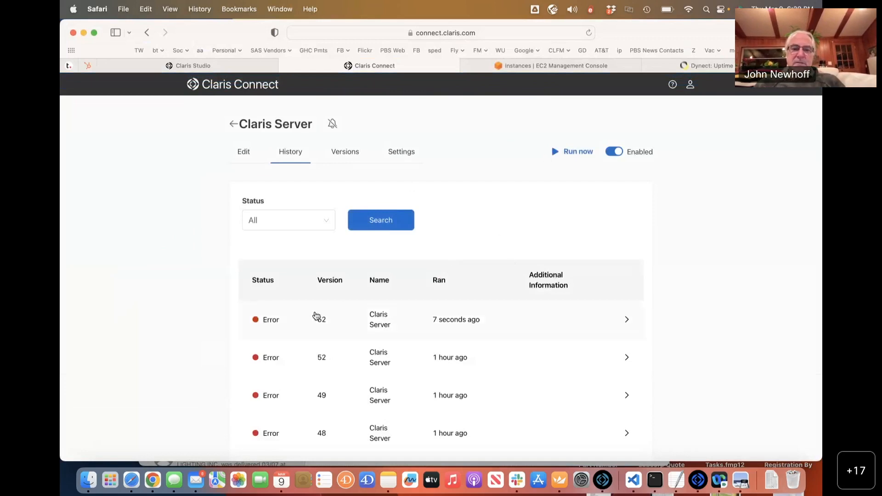
# Inspect the latest failed run's "Field cannot be modified" error at Edit record, then reopen the editor.
pyautogui.scroll(-2, 329, 311)
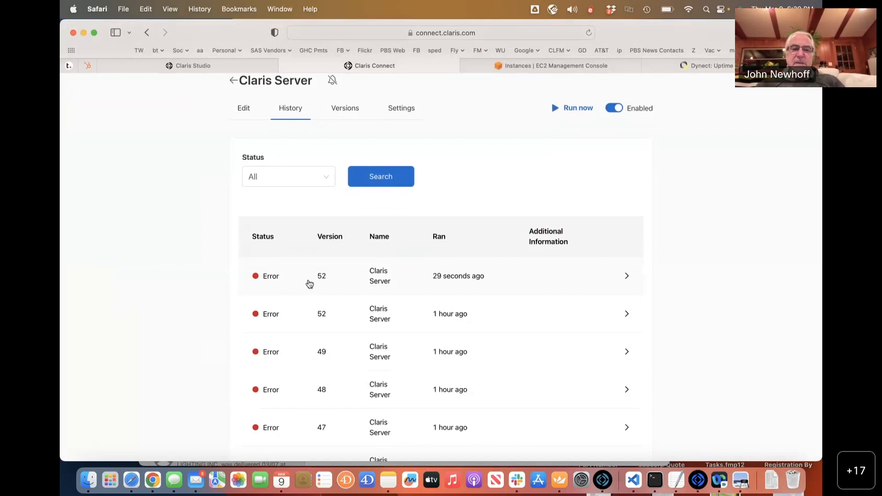
pyautogui.click(309, 284)
pyautogui.scroll(-5, 309, 284)
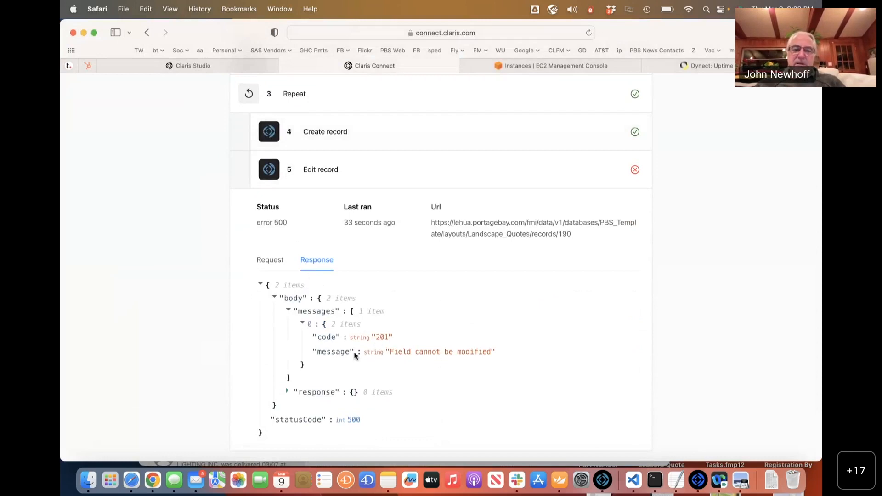
pyautogui.scroll(-2, 354, 354)
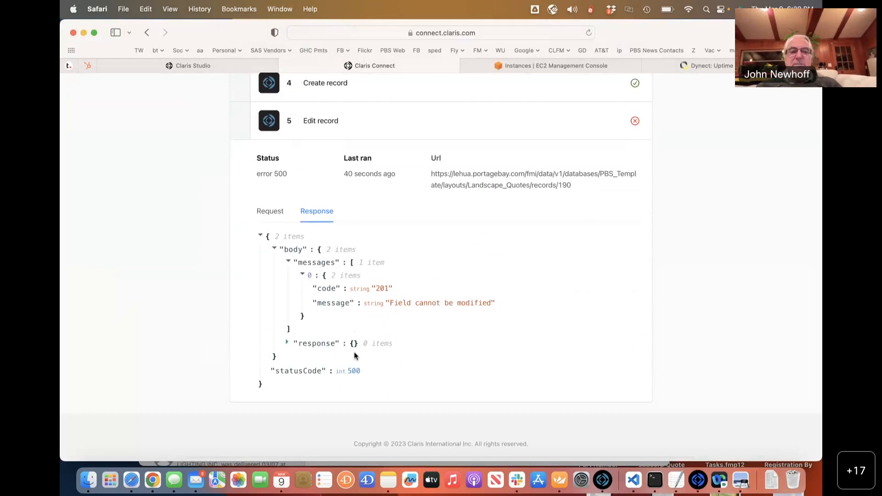
pyautogui.scroll(5, 354, 355)
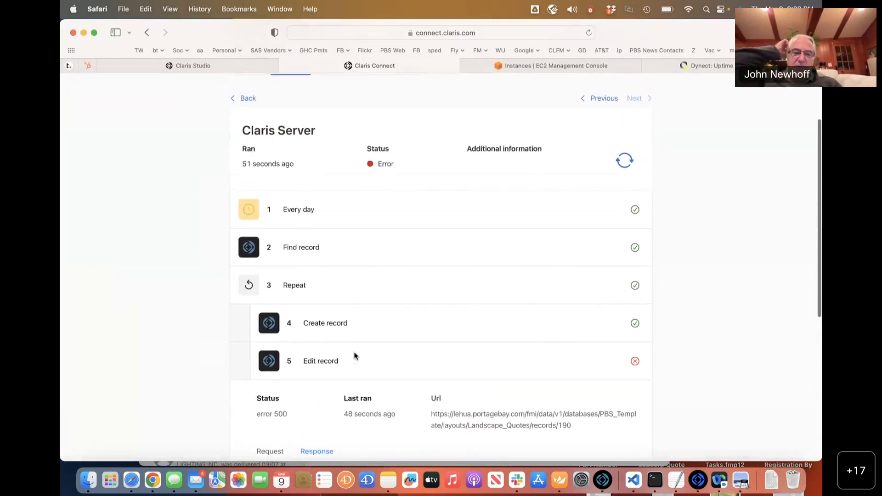
pyautogui.scroll(-4, 355, 356)
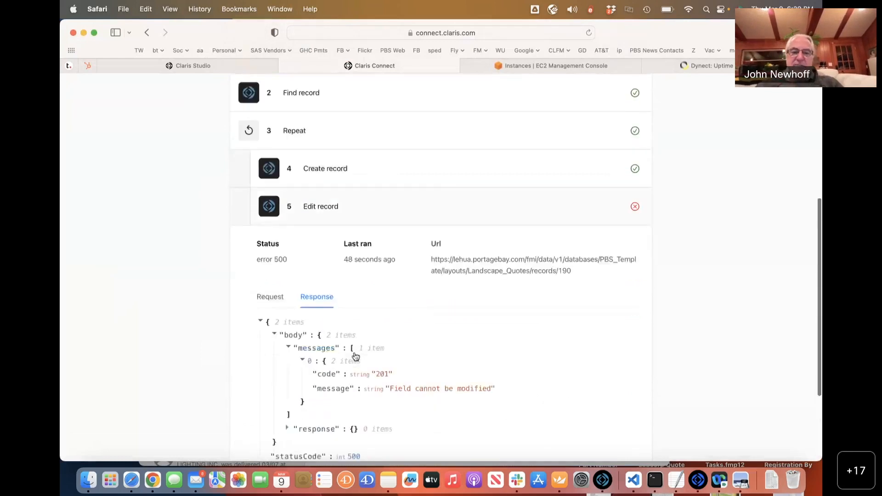
pyautogui.moveTo(502, 374); pyautogui.dragTo(307, 345)
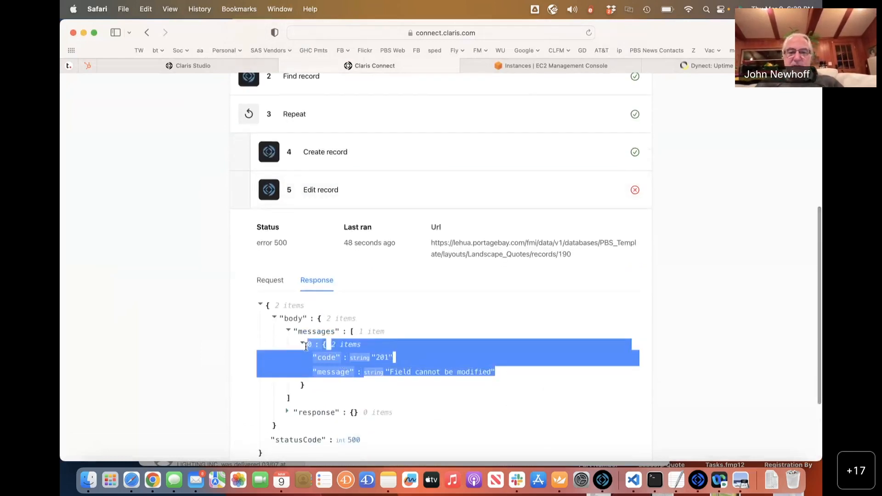
pyautogui.scroll(-3, 306, 346)
pyautogui.click(405, 327)
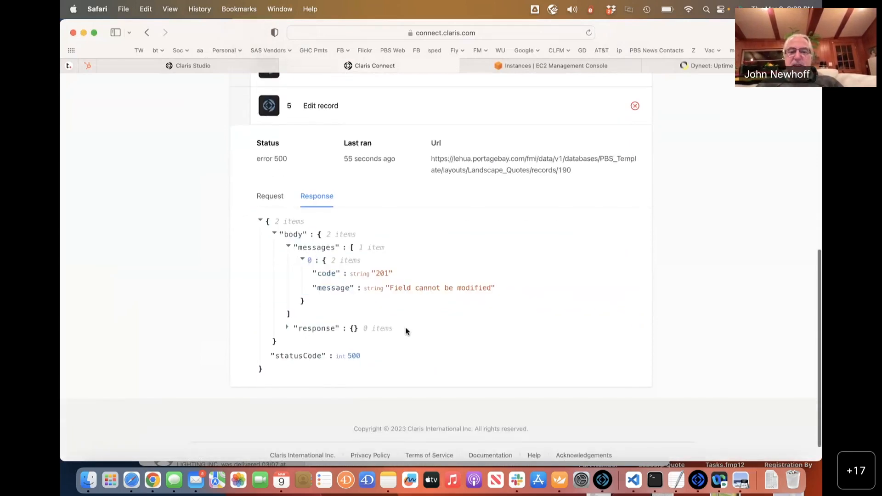
pyautogui.scroll(10, 394, 327)
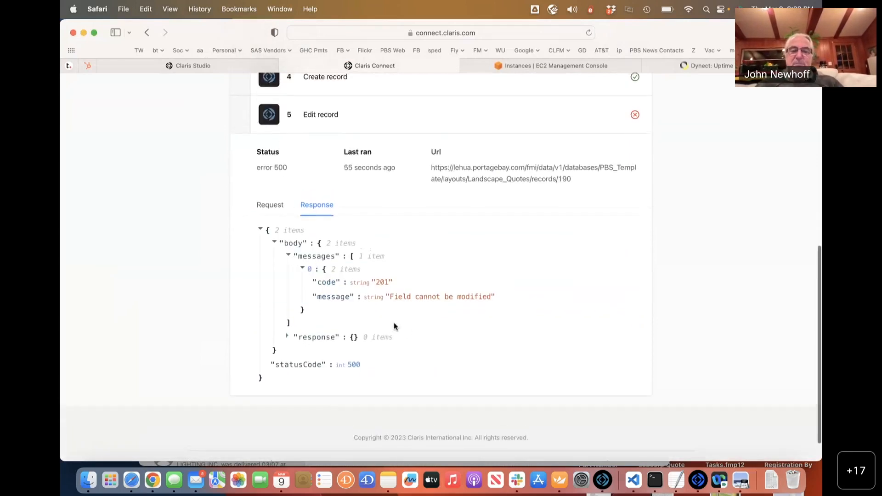
pyautogui.click(247, 153)
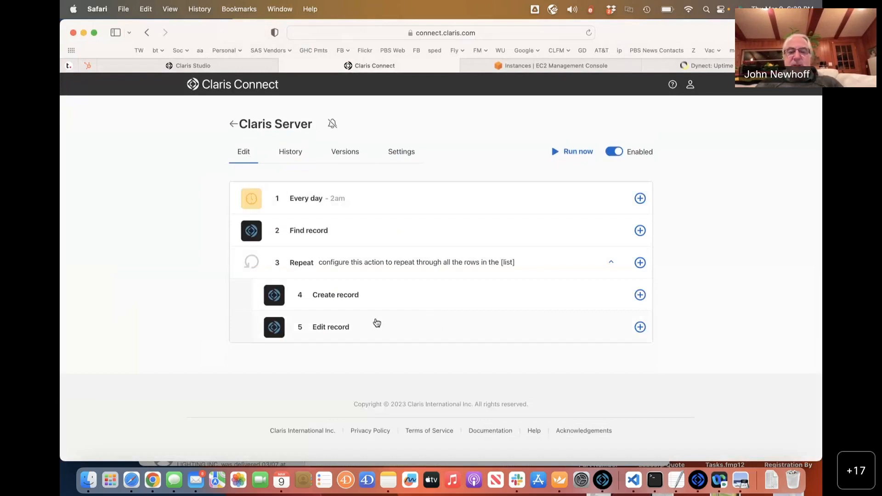
# Review the Edit record mappings: layout Landscape_Quotes, Record ID empty, Migrated_For_Real set to 1.
pyautogui.click(377, 323)
pyautogui.scroll(-4, 376, 323)
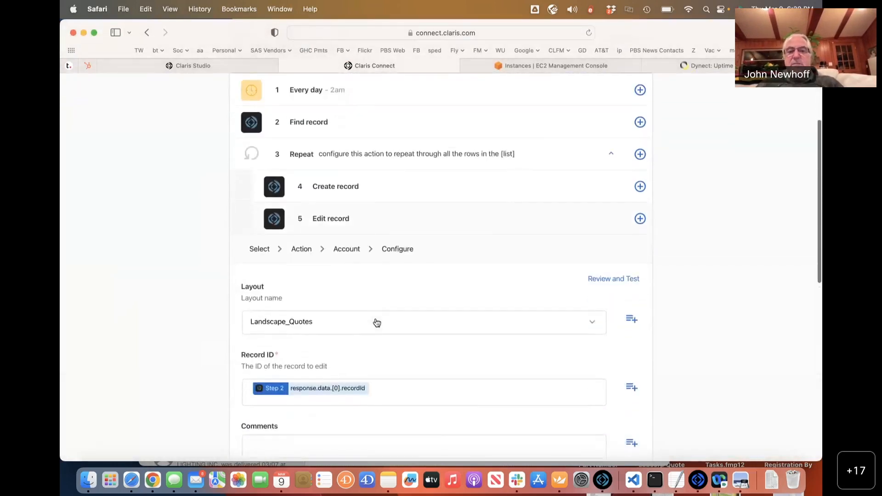
pyautogui.scroll(-3, 377, 323)
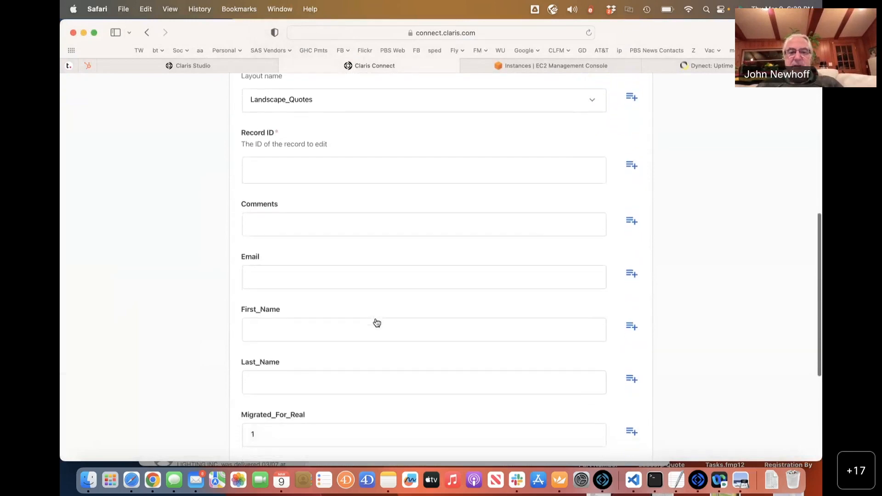
pyautogui.scroll(-3, 376, 323)
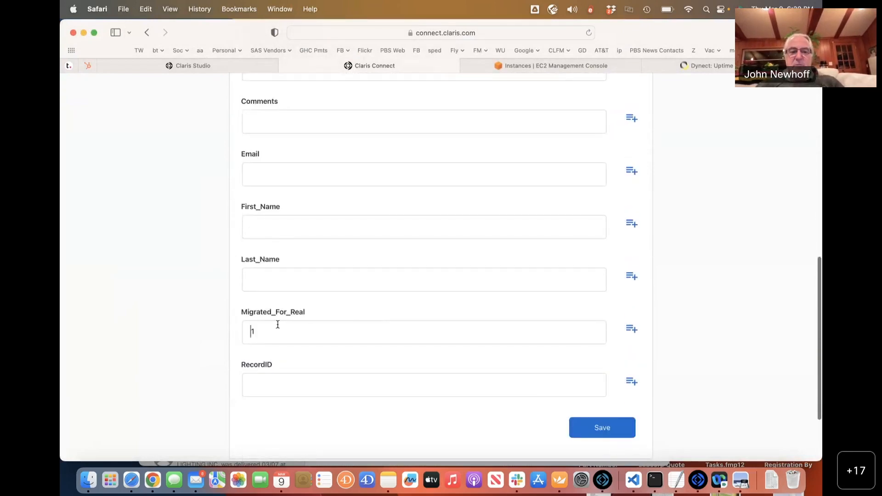
pyautogui.scroll(1, 439, 326)
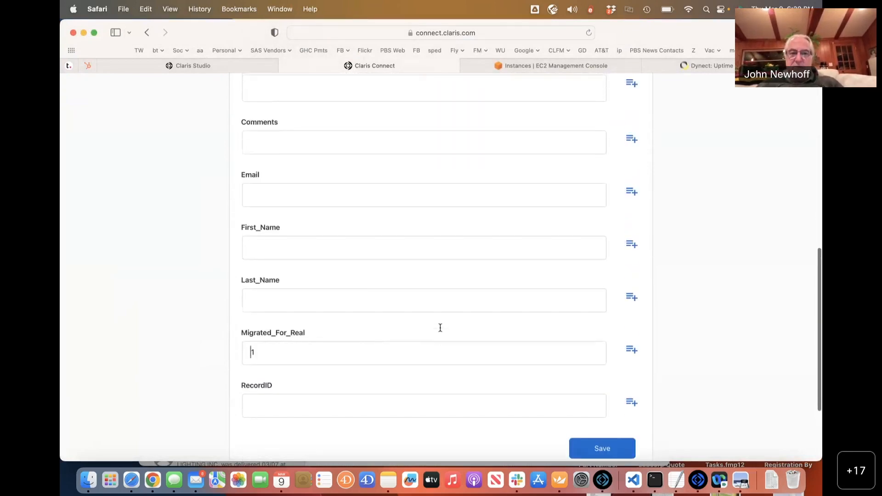
pyautogui.scroll(6, 440, 327)
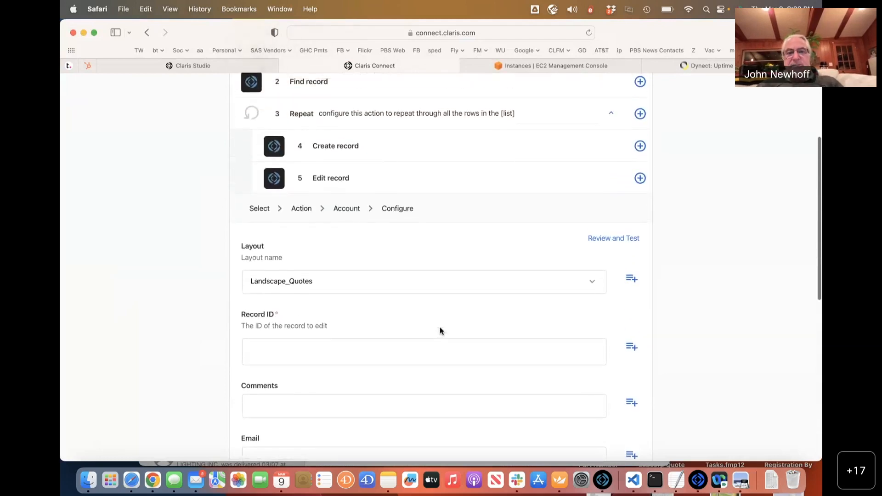
pyautogui.scroll(3, 440, 330)
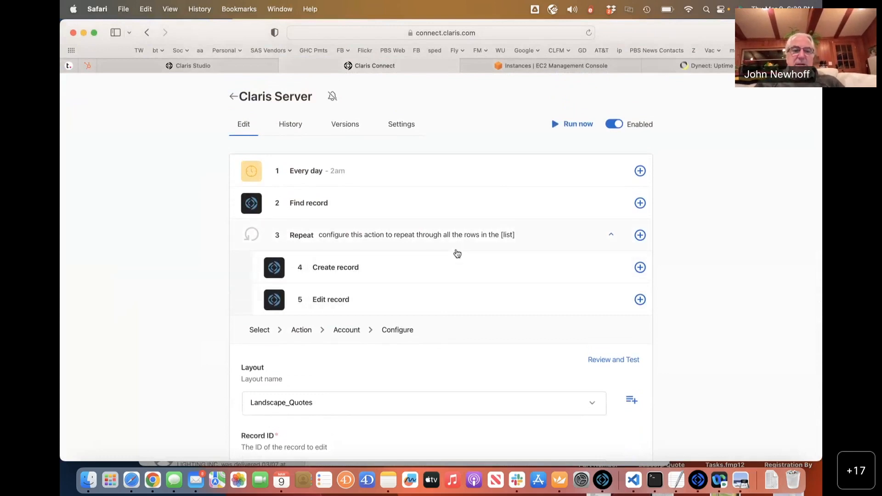
pyautogui.press('super+Tab')
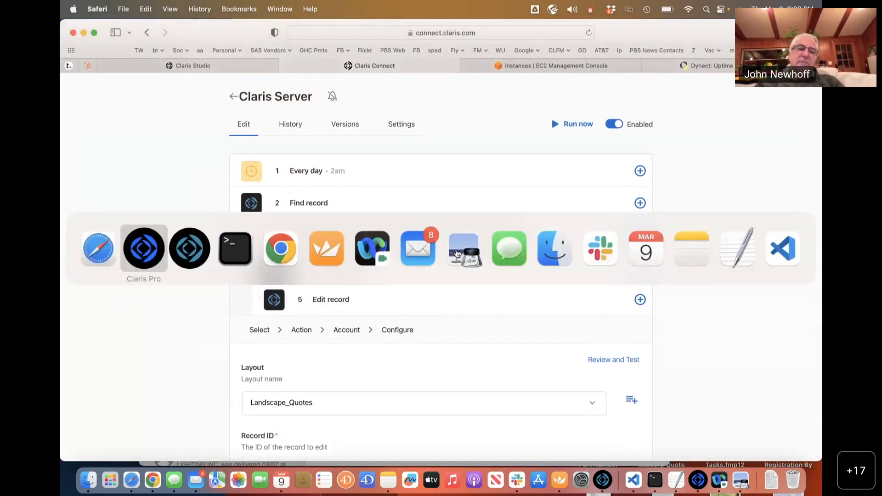
pyautogui.press('super+Tab')
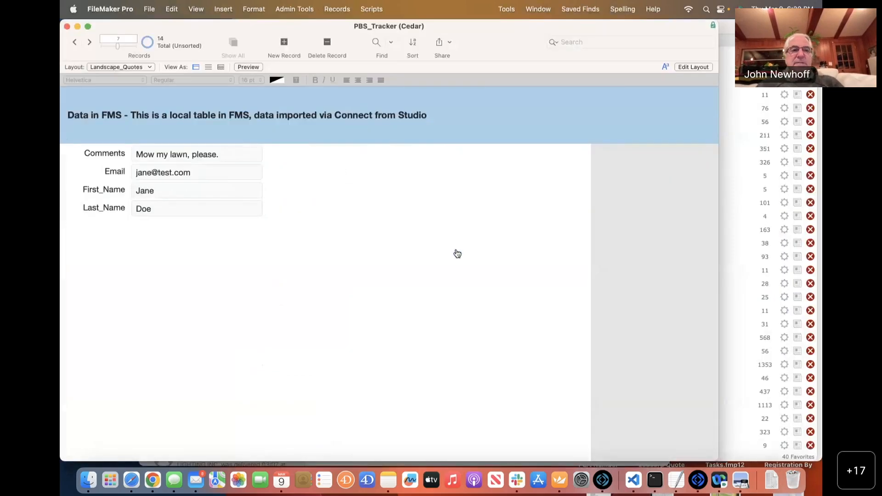
# Jump to Landscape_Quotes record 14 in PBS_Tracker, then browse back through the earlier imported records.
pyautogui.click(124, 44)
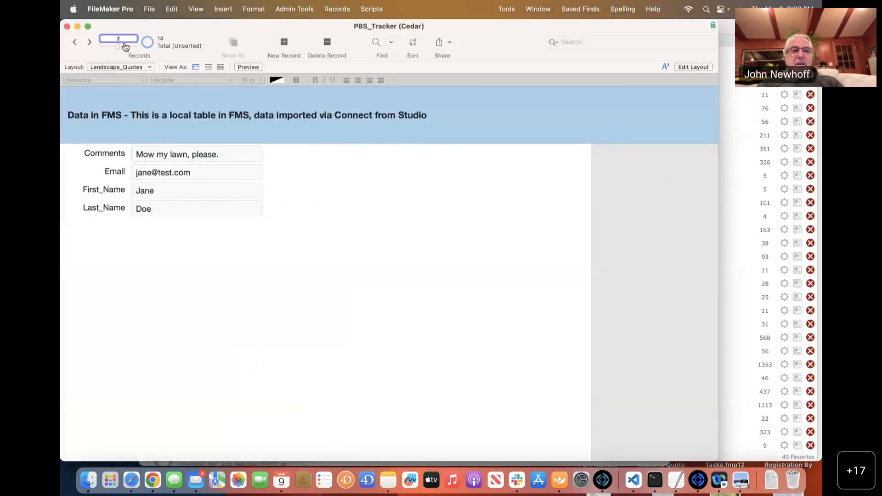
pyautogui.moveTo(117, 48); pyautogui.dragTo(138, 49)
pyautogui.click(75, 44)
pyautogui.click(75, 43)
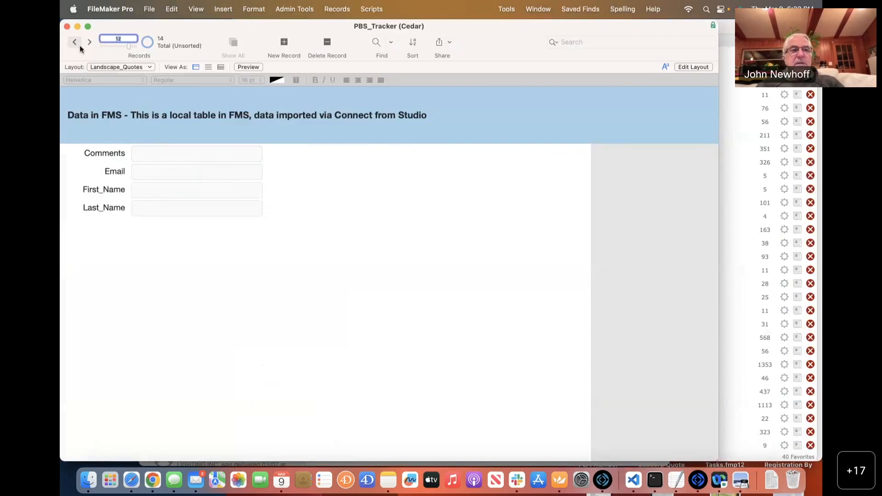
pyautogui.click(75, 43)
pyautogui.click(75, 43)
pyautogui.click(75, 42)
pyautogui.click(74, 42)
pyautogui.click(75, 42)
pyautogui.click(75, 42)
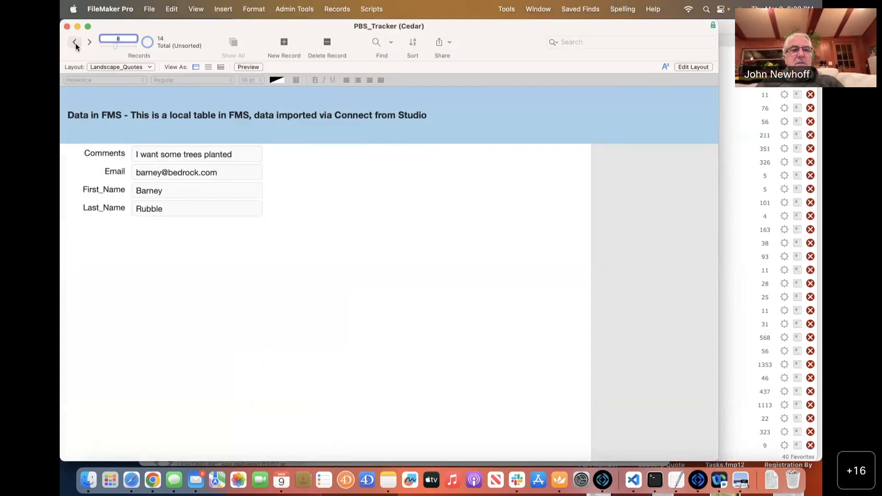
# Browse forward to the last record, 14, and return to the Claris Connect flow.
pyautogui.click(92, 44)
pyautogui.click(92, 44)
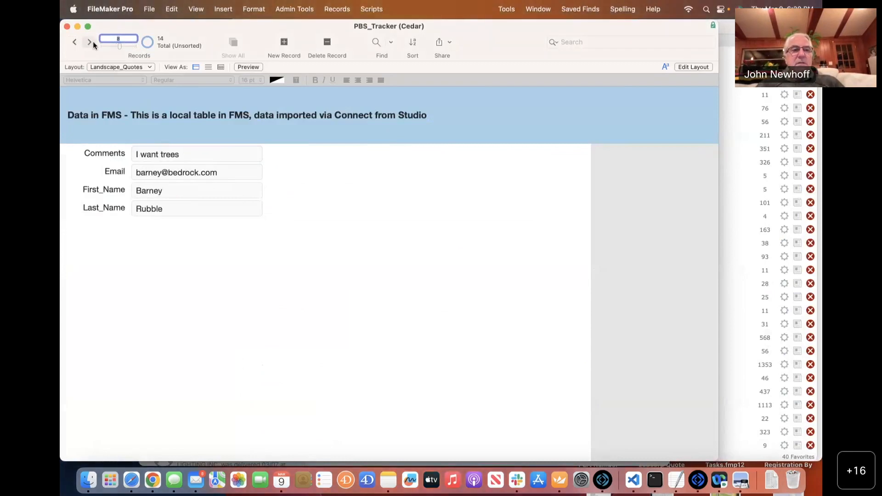
pyautogui.click(90, 42)
pyautogui.click(90, 42)
pyautogui.click(90, 42)
pyautogui.click(90, 42)
pyautogui.click(90, 42)
pyautogui.click(90, 42)
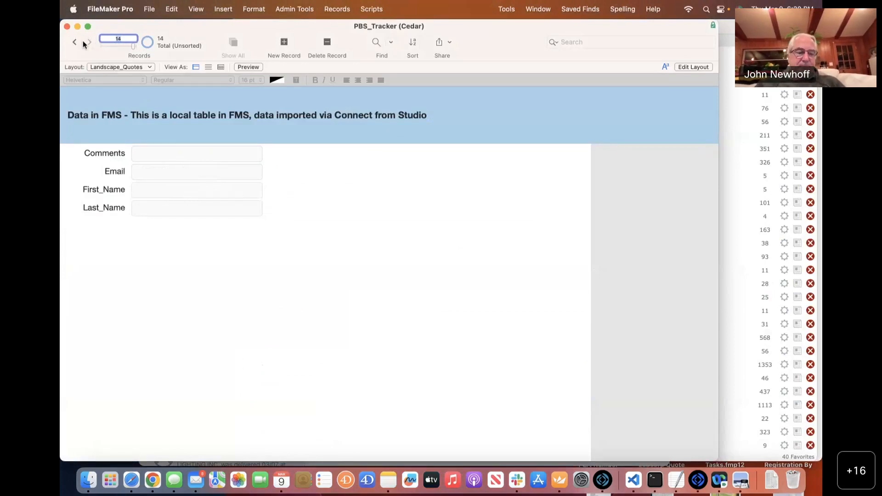
pyautogui.press('super+Tab')
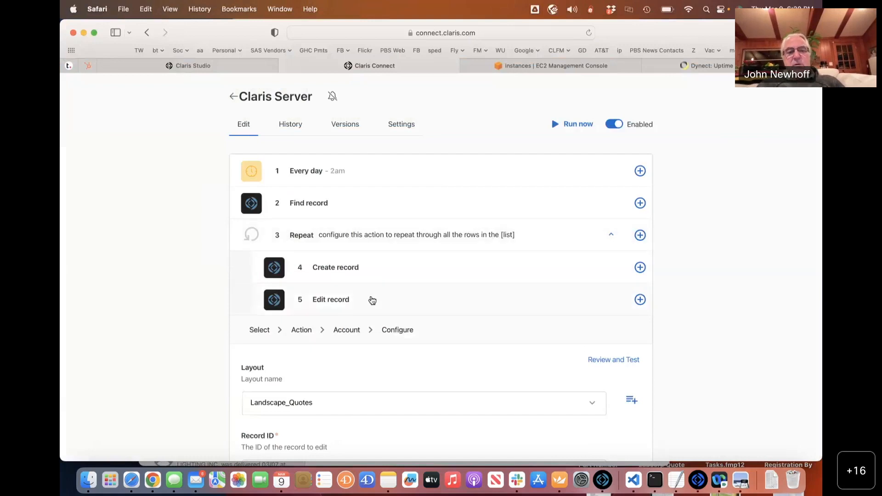
# Clear the Comments field in Create record, keeping First_Name and Last_Name from Step 2, and save.
pyautogui.scroll(-1, 405, 324)
pyautogui.scroll(-5, 406, 325)
pyautogui.scroll(4, 406, 324)
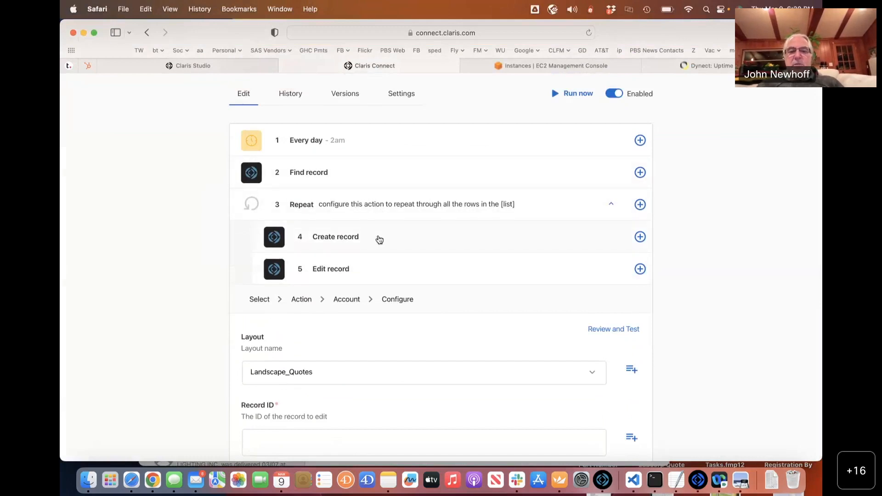
pyautogui.click(380, 239)
pyautogui.scroll(-5, 462, 313)
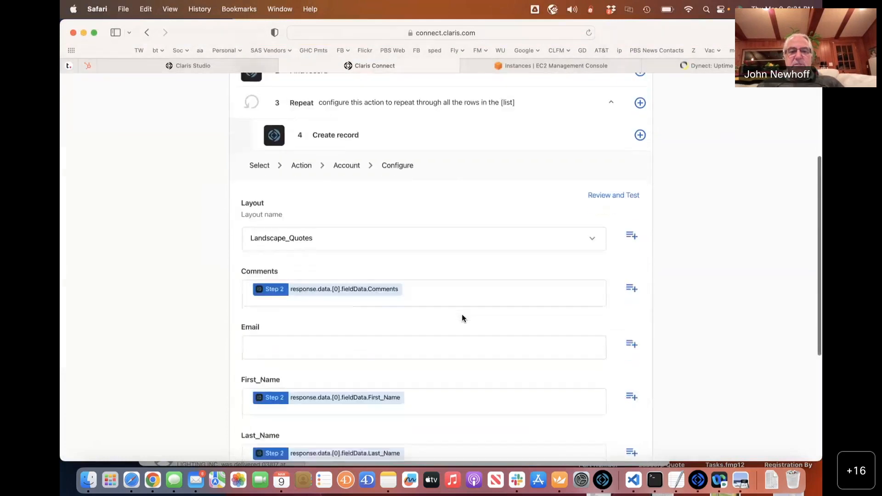
pyautogui.scroll(-5, 462, 317)
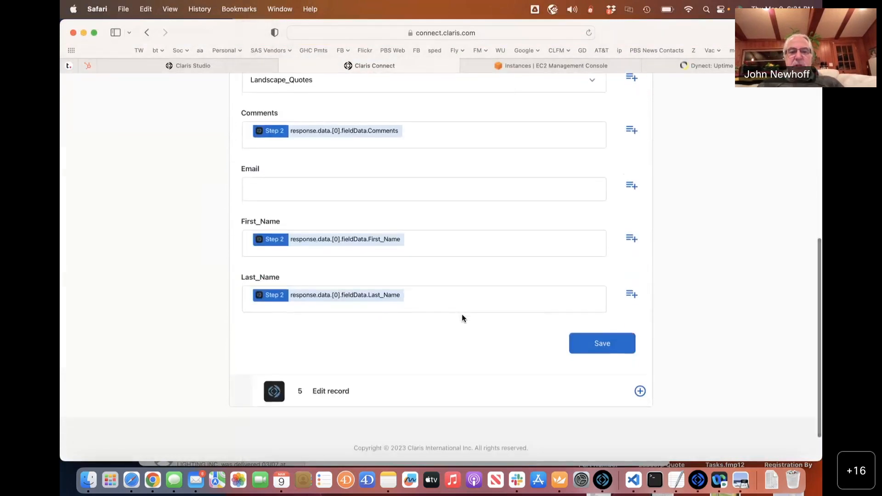
pyautogui.scroll(-1, 461, 317)
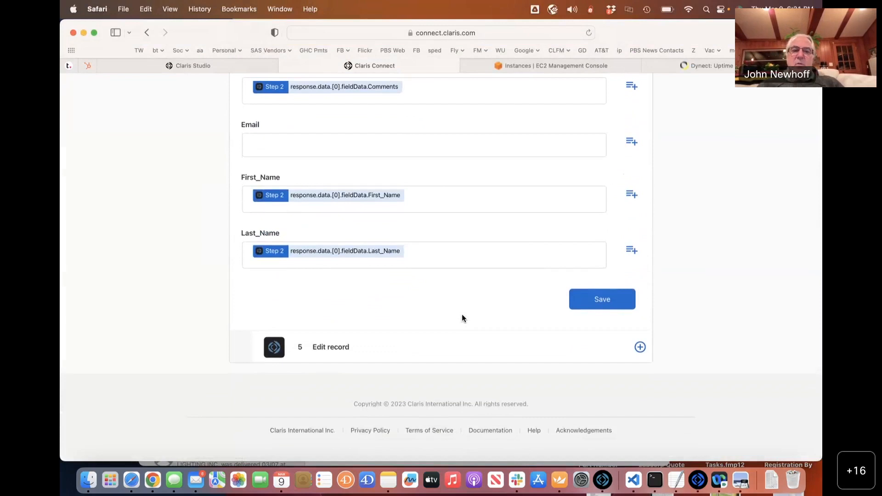
pyautogui.scroll(2, 462, 316)
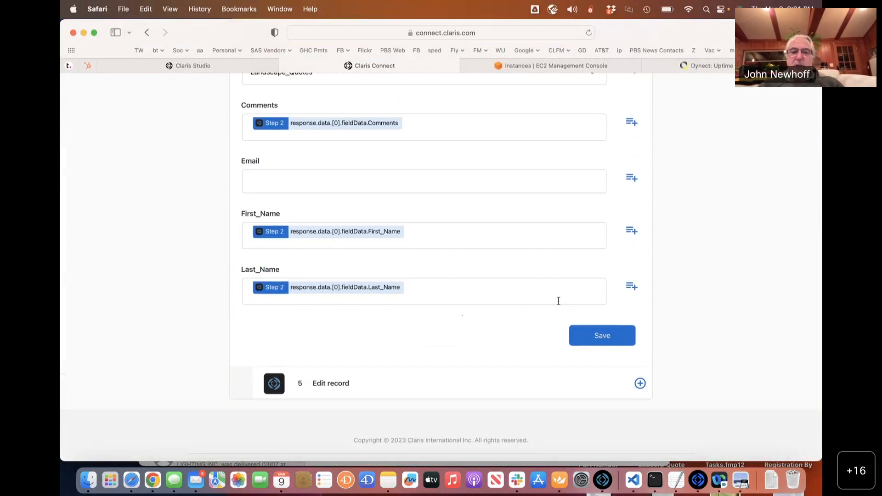
pyautogui.scroll(2, 434, 271)
pyautogui.scroll(6, 434, 269)
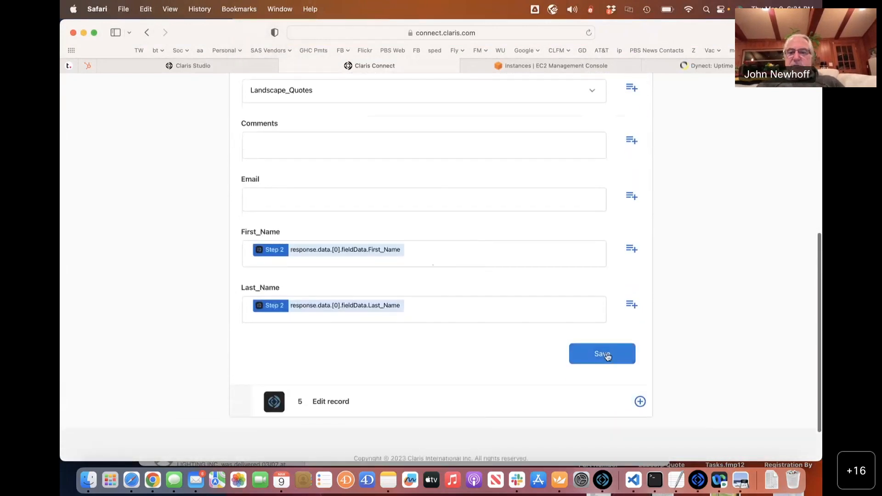
pyautogui.click(604, 354)
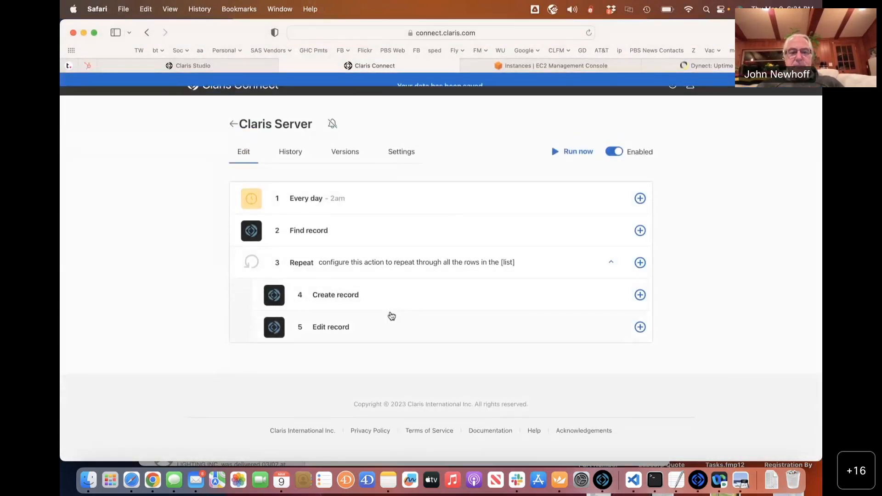
# Expand and collapse the Edit record step, then bring up PBS_Template's Landscape_Quotes record 11 in Claris Pro.
pyautogui.click(391, 316)
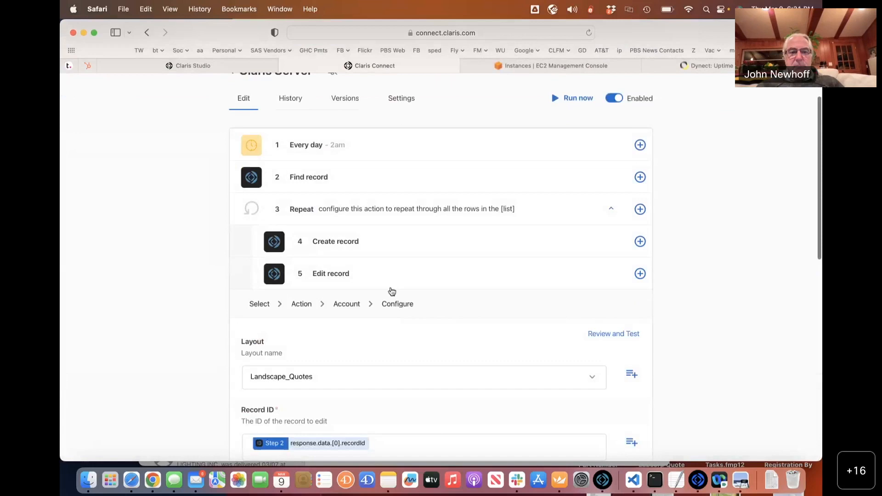
pyautogui.click(391, 281)
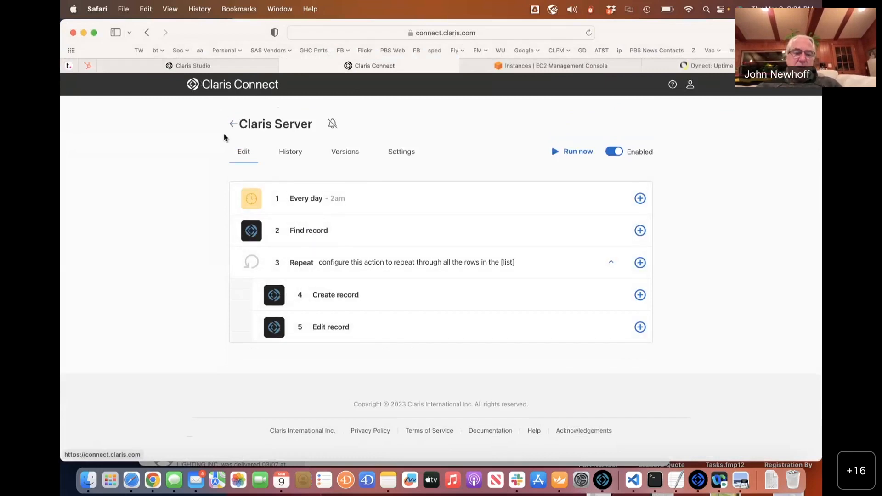
pyautogui.press('super+Tab')
pyautogui.press('super+Tab')
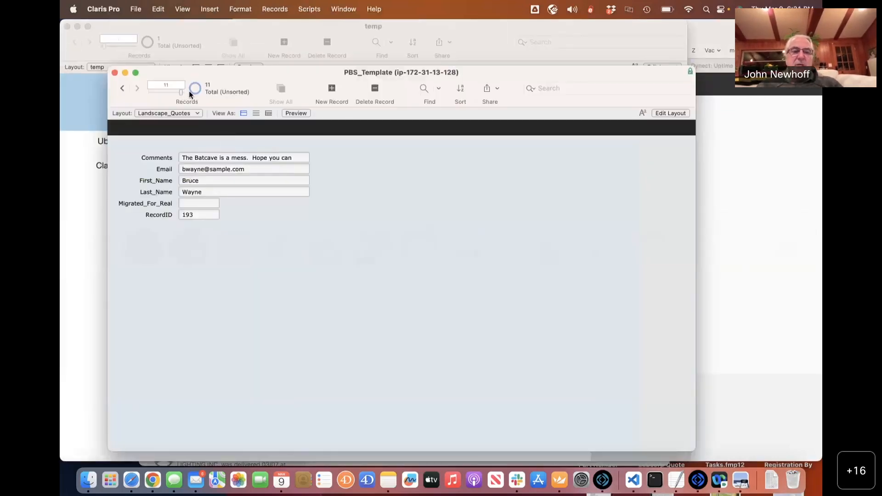
# Check PBS_Tracker's Landscape_Quotes record 14 of 14 in FileMaker Pro, then head back to the browser.
pyautogui.press('super+Tab')
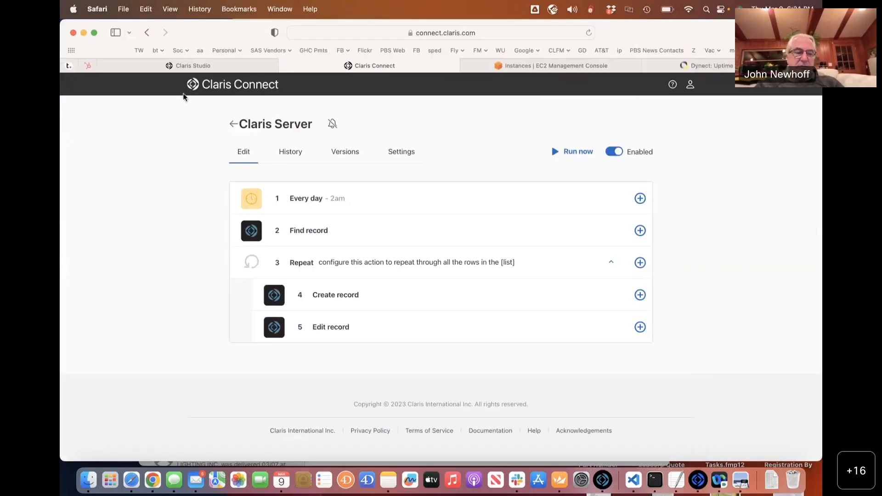
pyautogui.press('super+Tab')
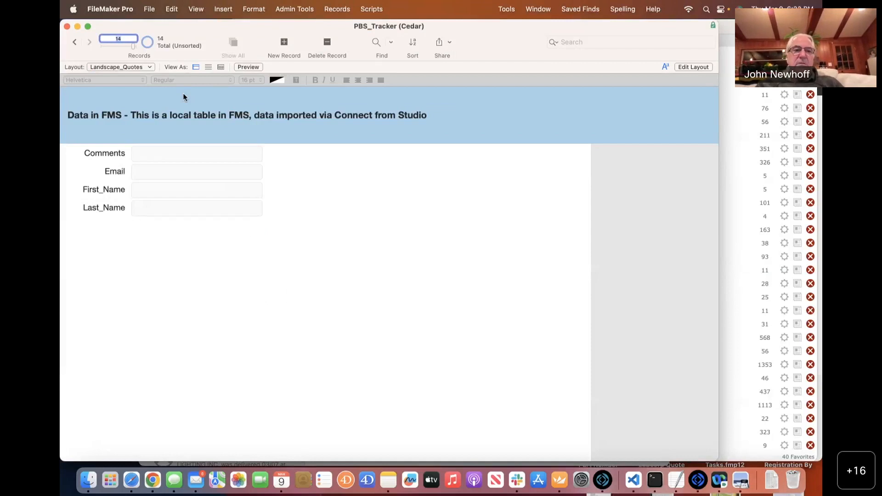
pyautogui.press('super+Tab')
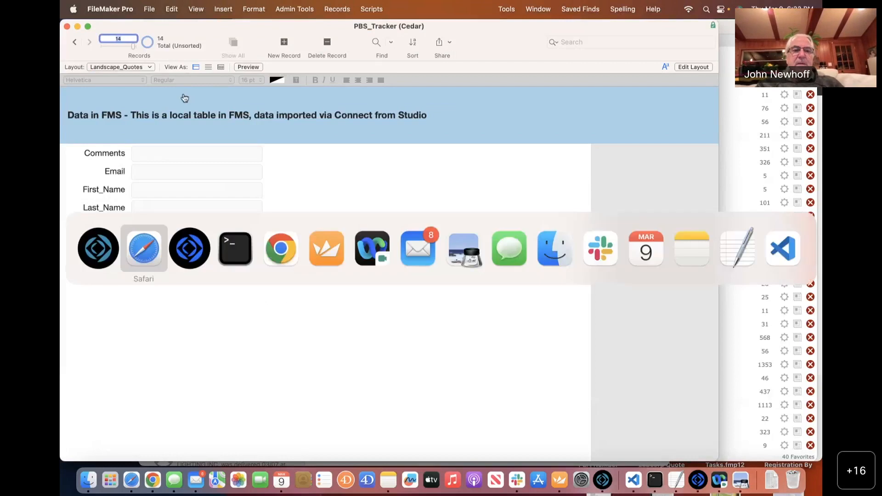
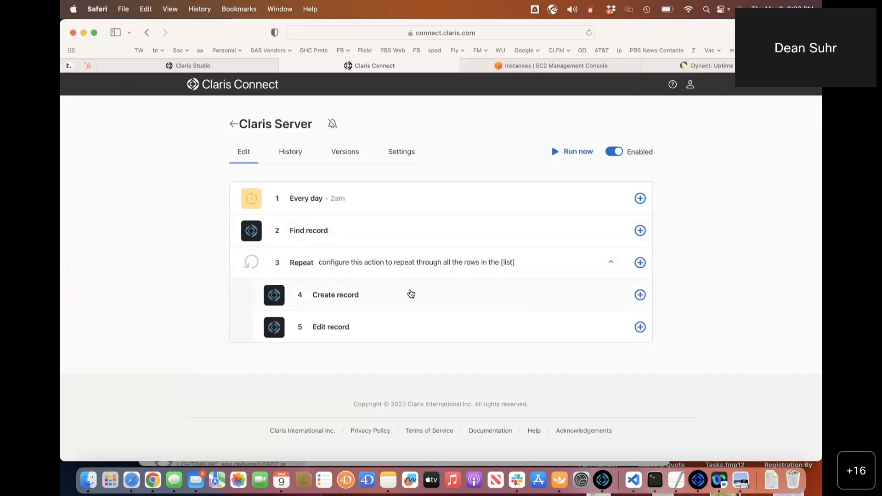
# Review Create record's field mappings, then show Find record's Landscape_Quotes query omitting Migrated_For_Real = 1.
pyautogui.click(406, 294)
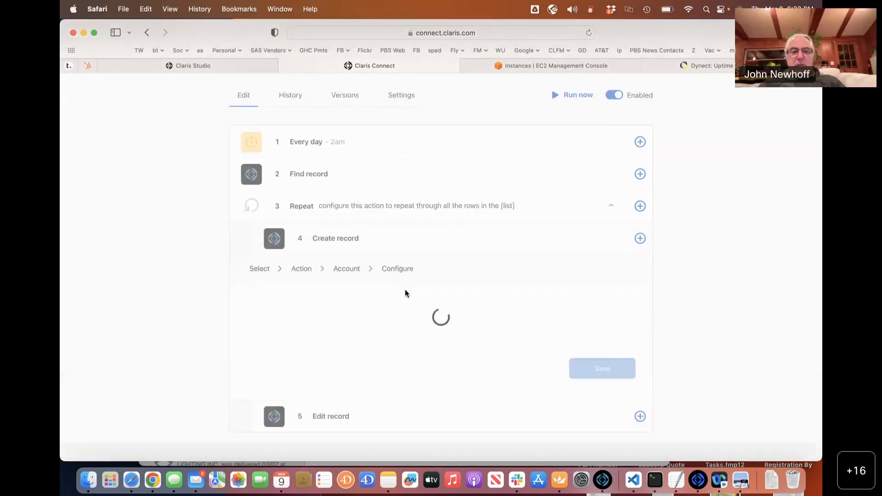
pyautogui.scroll(-5, 404, 293)
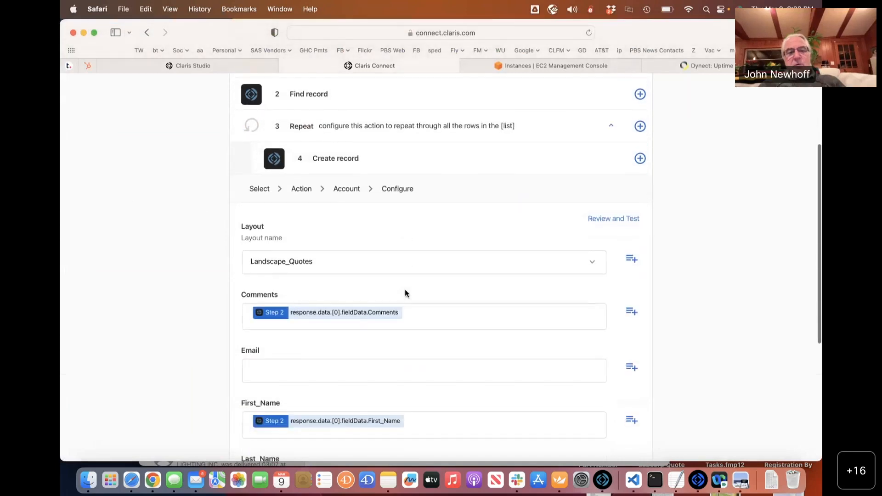
pyautogui.scroll(-1, 405, 290)
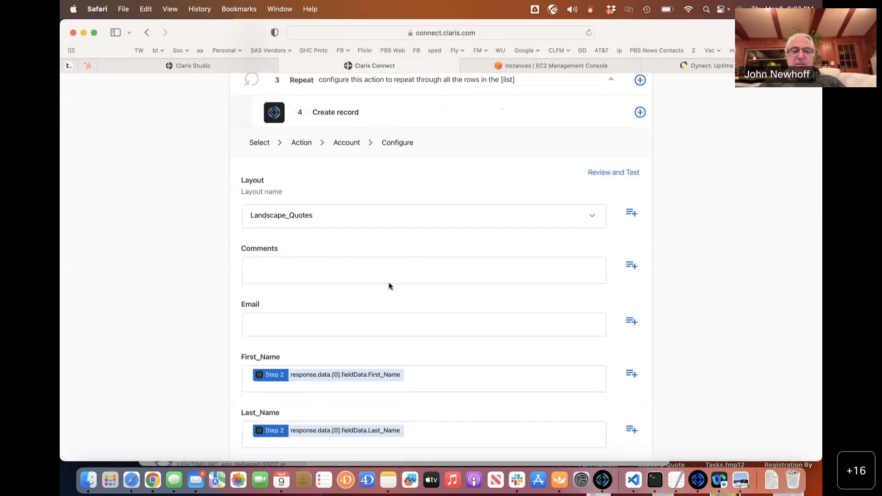
pyautogui.scroll(3, 427, 252)
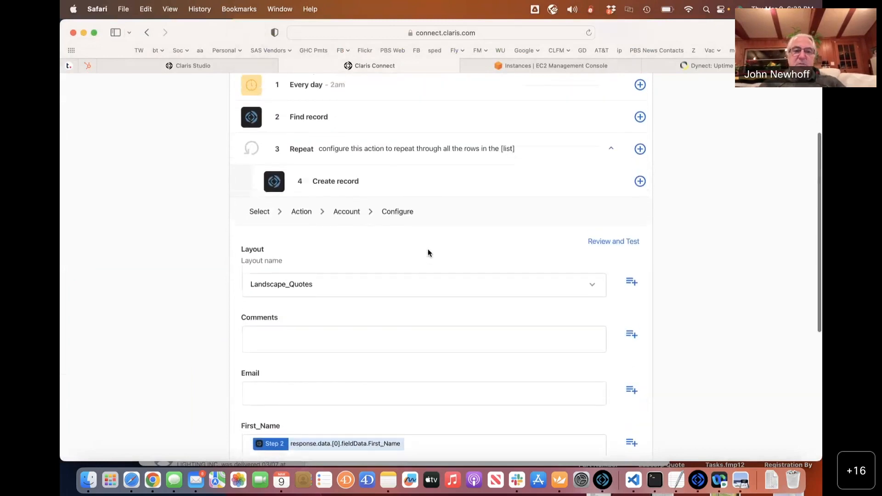
pyautogui.click(390, 181)
pyautogui.click(330, 238)
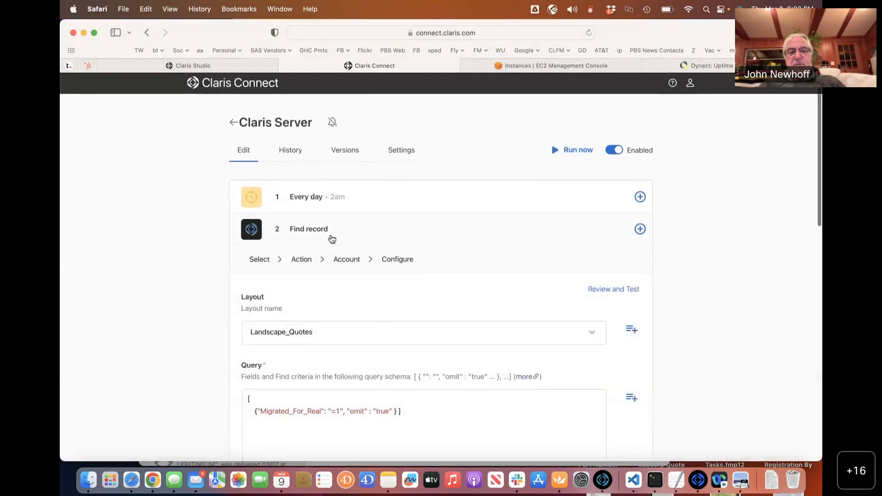
pyautogui.scroll(-5, 330, 238)
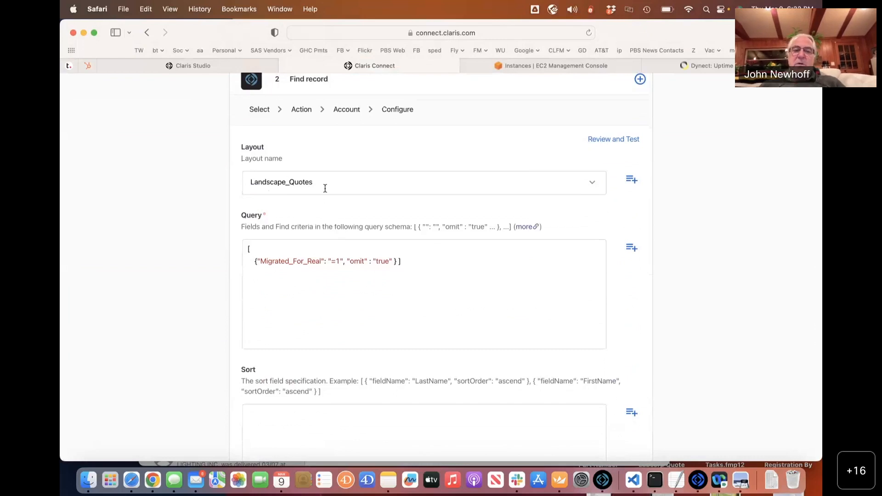
pyautogui.click(323, 181)
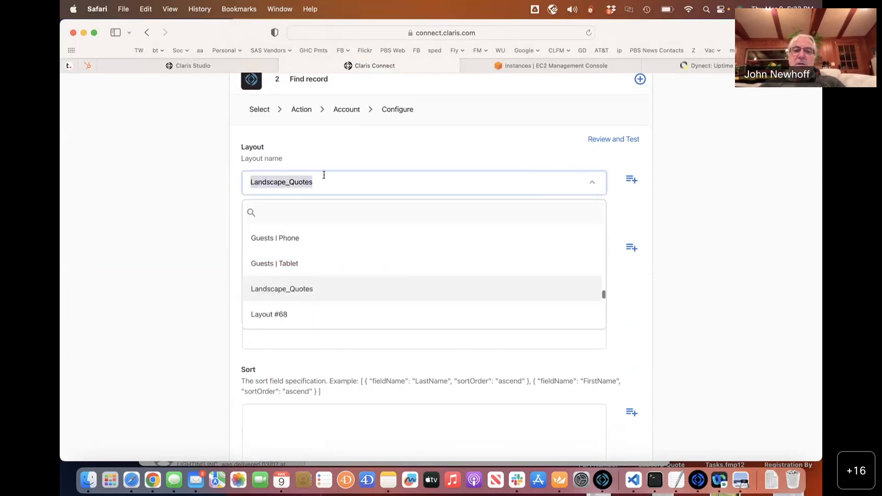
pyautogui.click(288, 289)
pyautogui.scroll(-3, 388, 264)
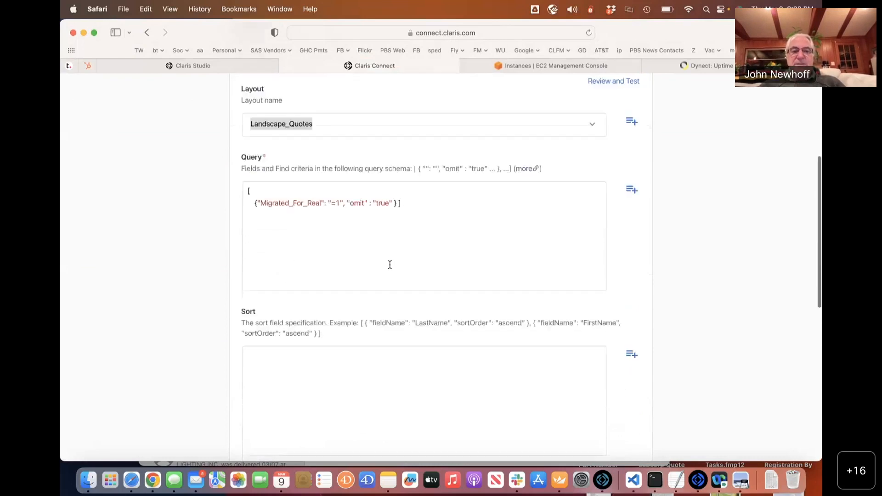
pyautogui.tripleClick(243, 188)
pyautogui.click(347, 208)
pyautogui.moveTo(261, 190); pyautogui.dragTo(316, 191)
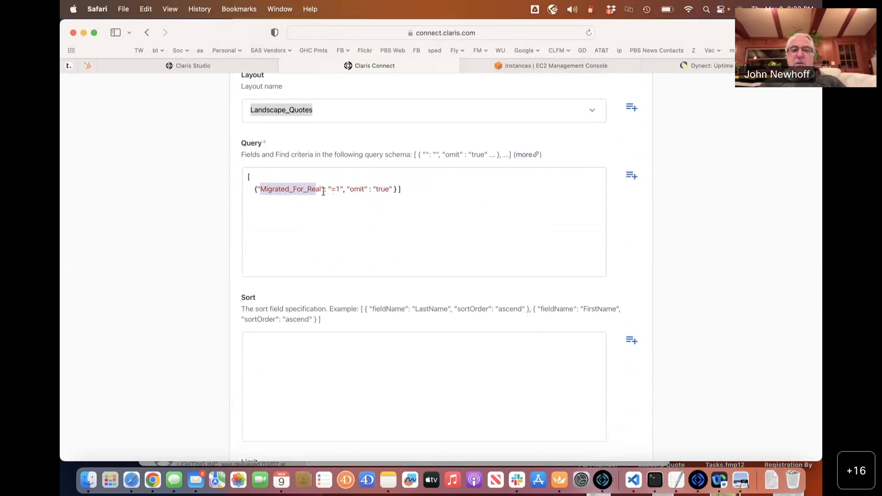
pyautogui.doubleClick(313, 191)
pyautogui.doubleClick(352, 191)
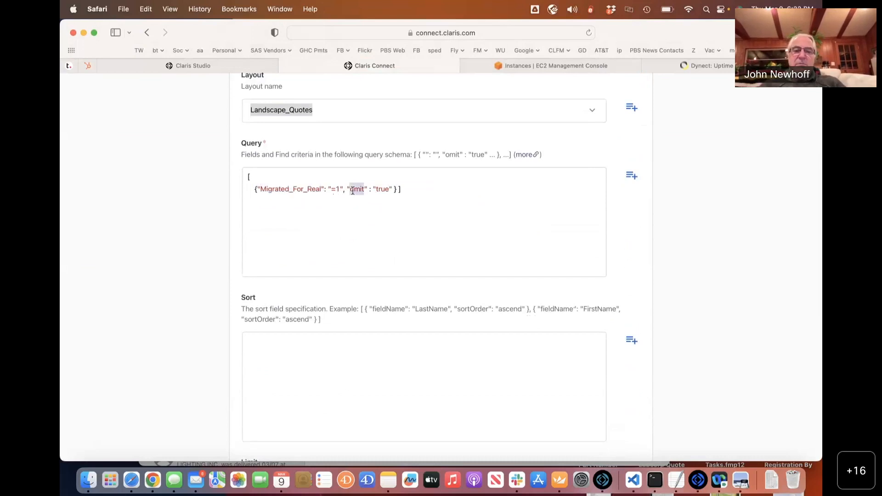
pyautogui.click(548, 245)
pyautogui.scroll(3, 544, 246)
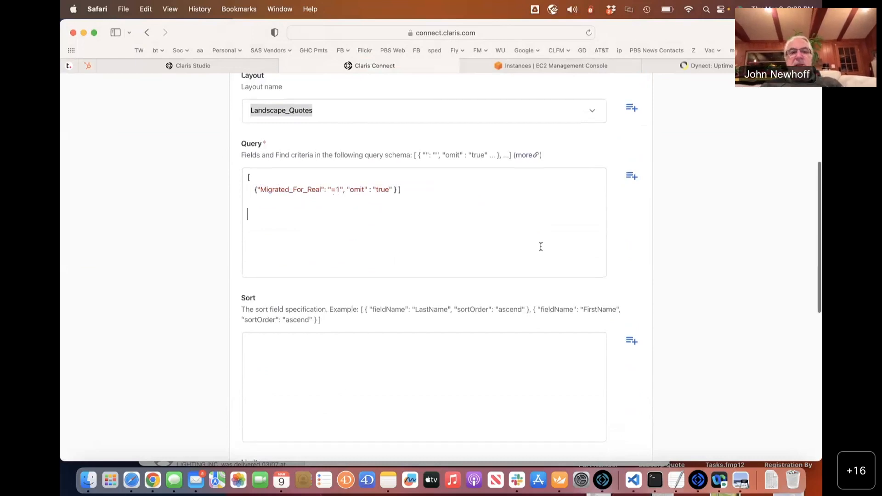
pyautogui.scroll(1, 404, 204)
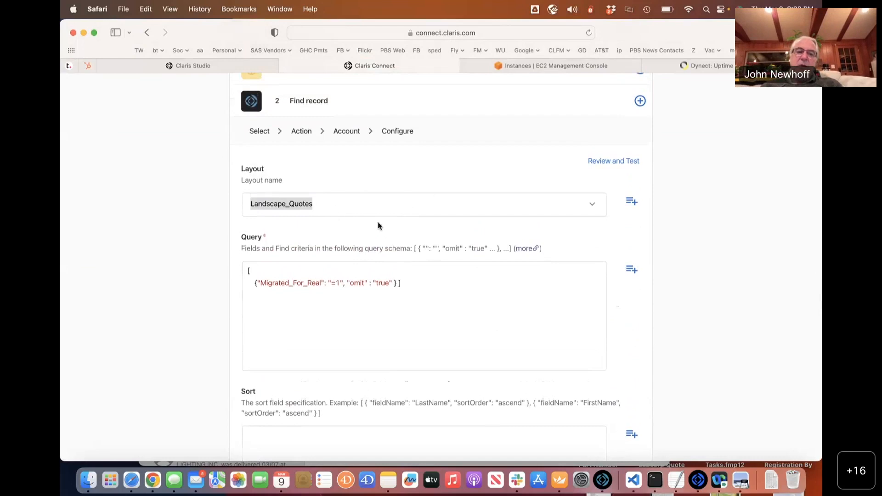
pyautogui.scroll(-3, 389, 291)
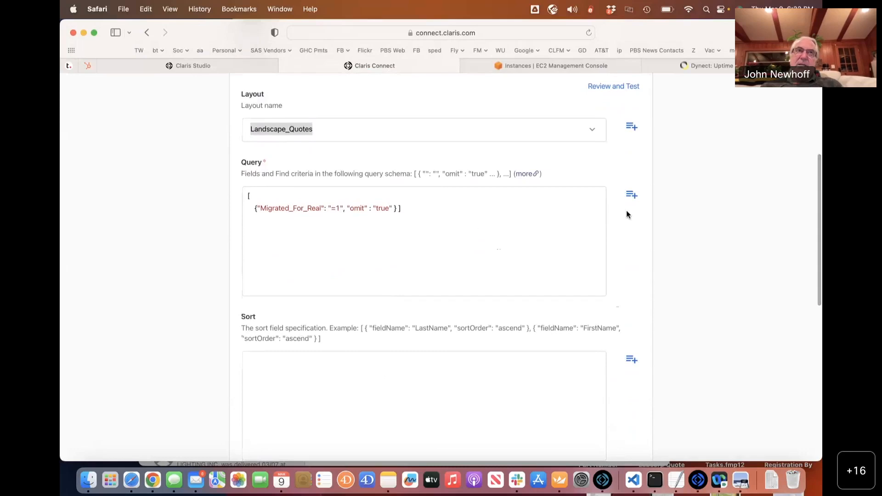
pyautogui.click(630, 198)
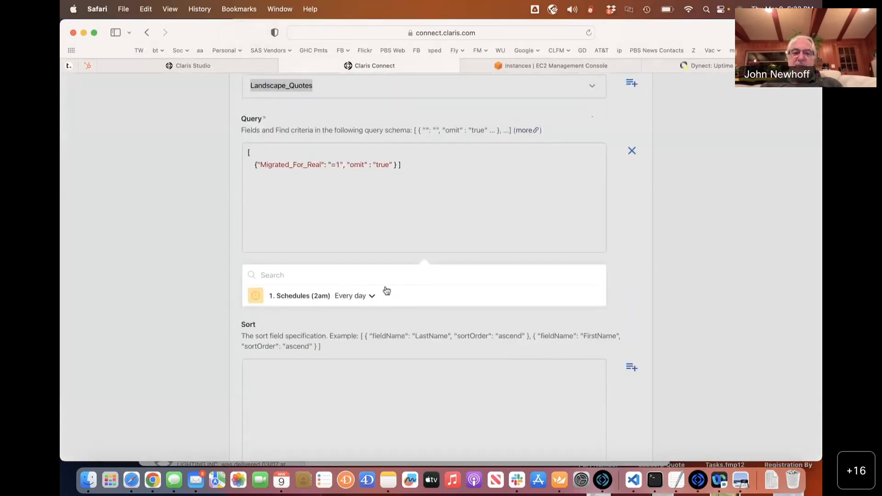
pyautogui.scroll(-2, 416, 297)
pyautogui.click(422, 195)
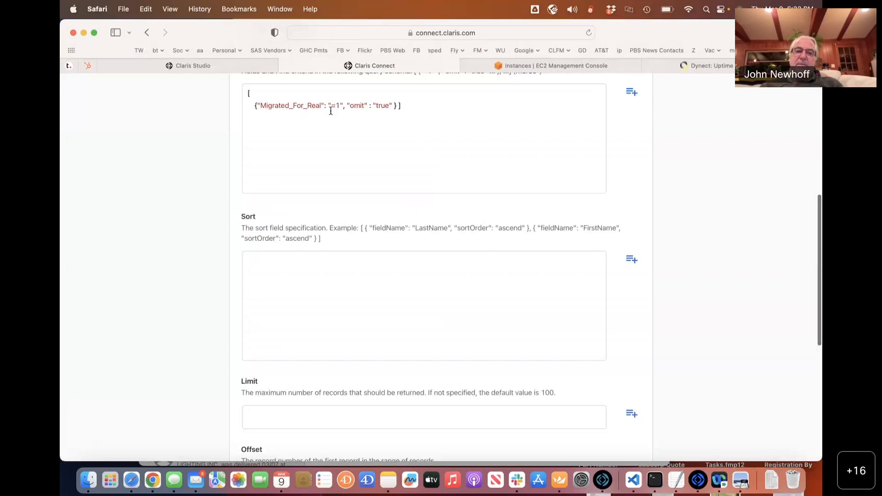
pyautogui.scroll(1, 346, 122)
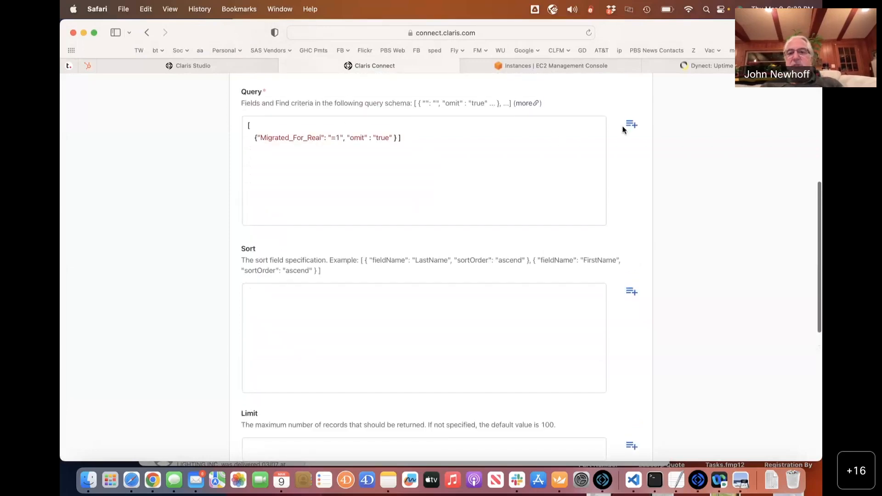
pyautogui.scroll(3, 629, 130)
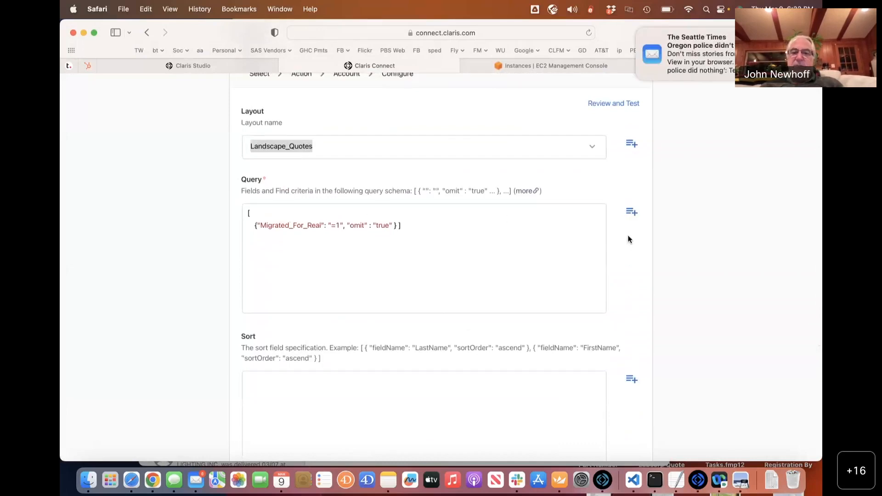
pyautogui.click(632, 212)
pyautogui.click(372, 296)
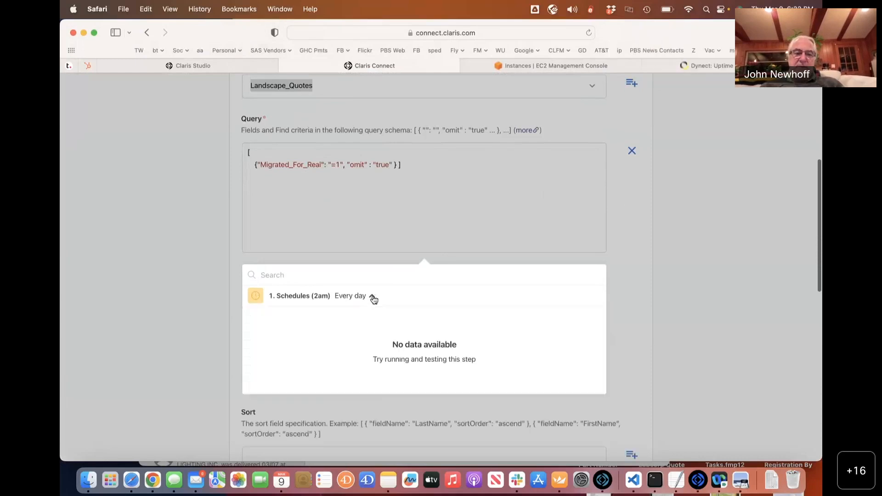
pyautogui.click(369, 297)
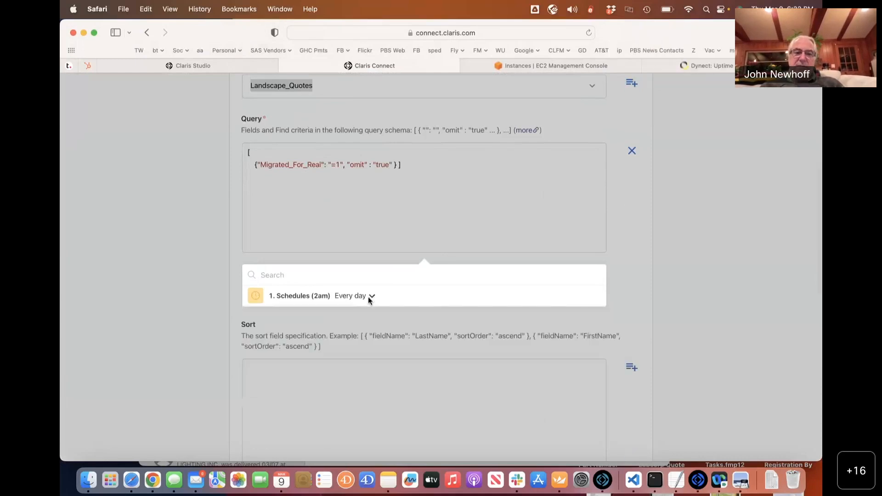
pyautogui.click(382, 246)
pyautogui.scroll(4, 381, 246)
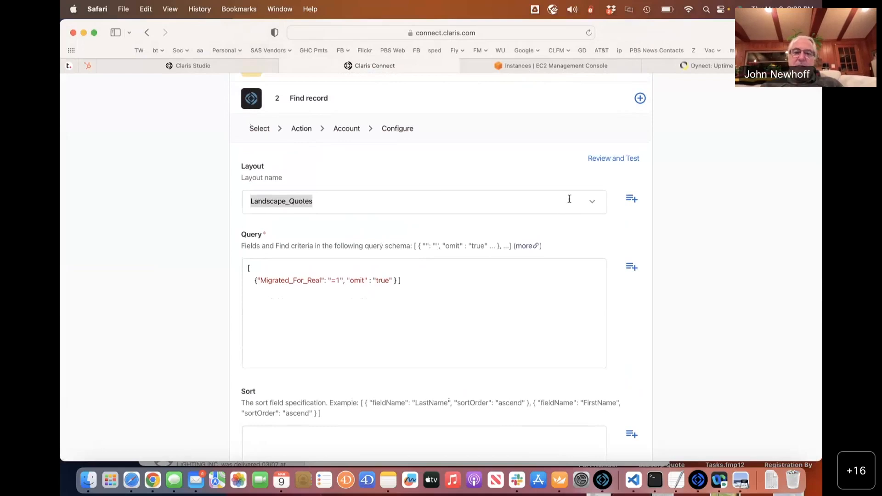
pyautogui.click(355, 199)
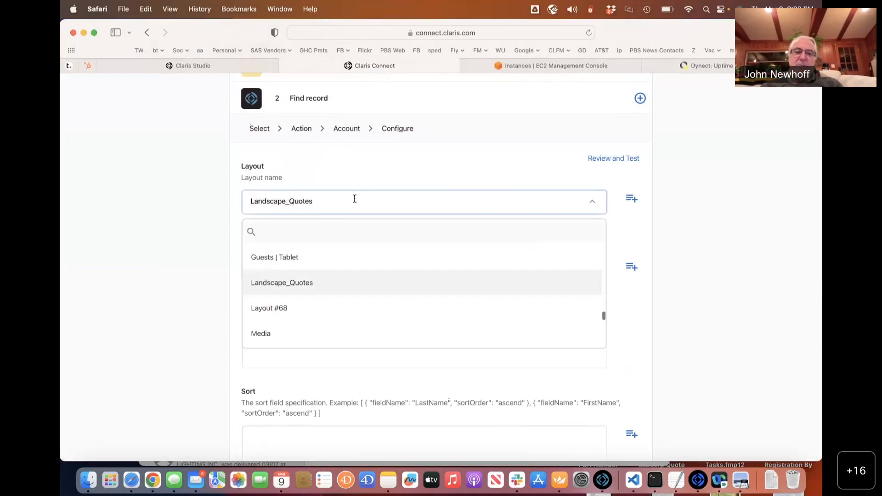
pyautogui.click(294, 281)
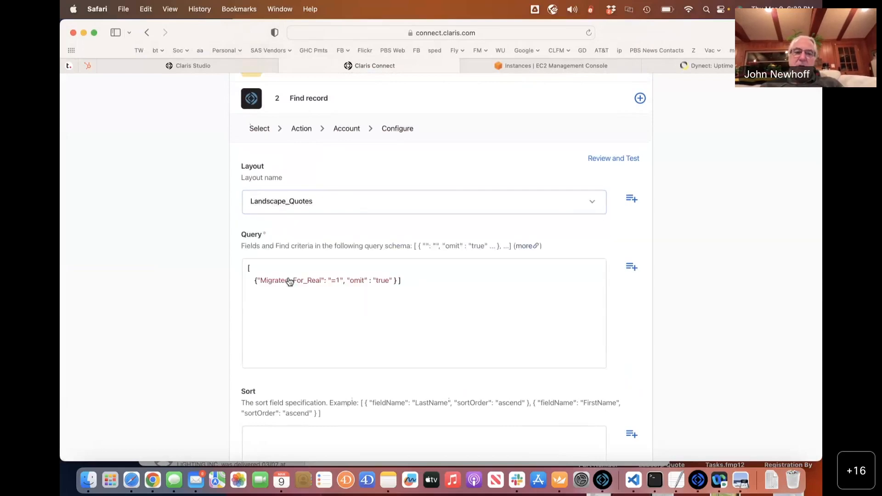
# Finish editing the Find record step and look over its settings.
pyautogui.click(597, 161)
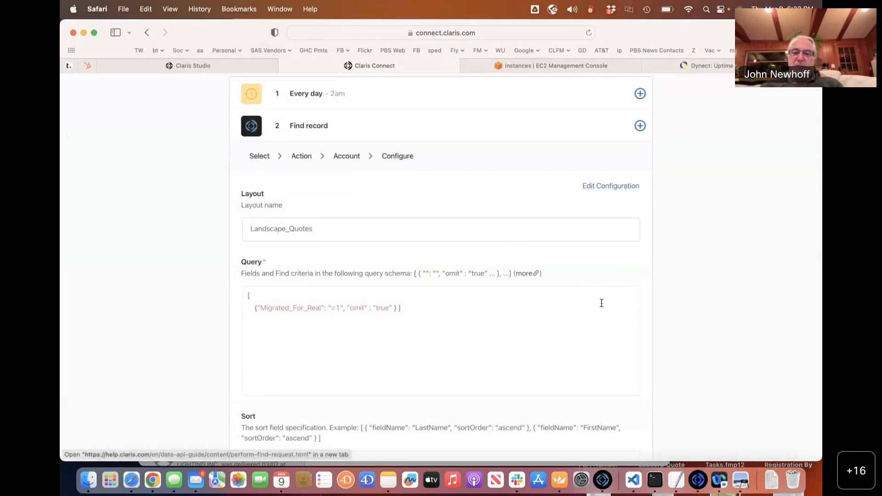
pyautogui.scroll(-5, 601, 303)
pyautogui.scroll(1, 591, 184)
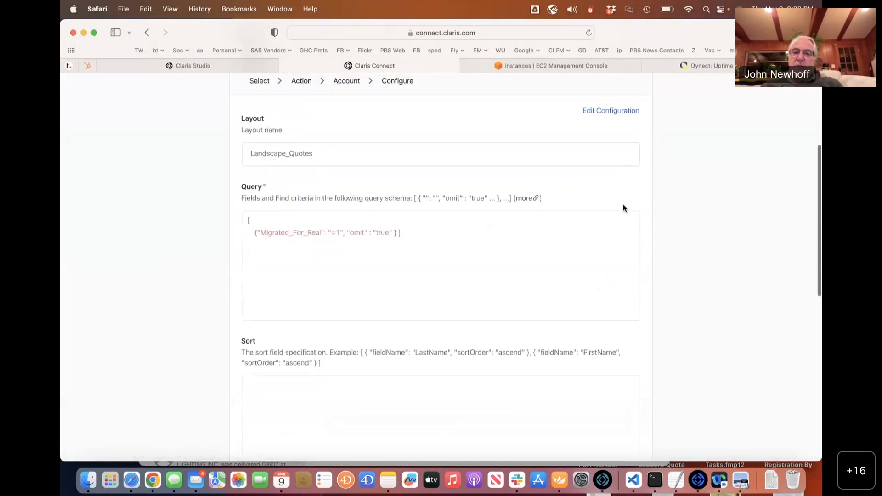
pyautogui.scroll(5, 524, 228)
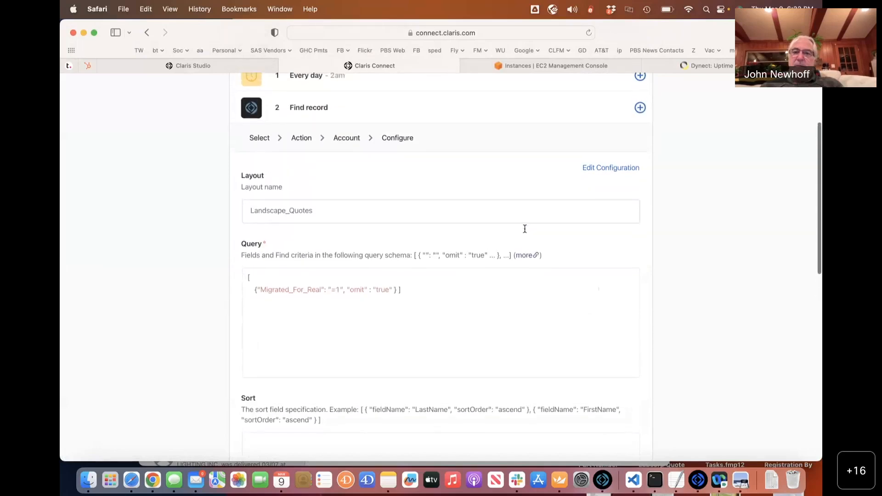
pyautogui.scroll(-5, 539, 191)
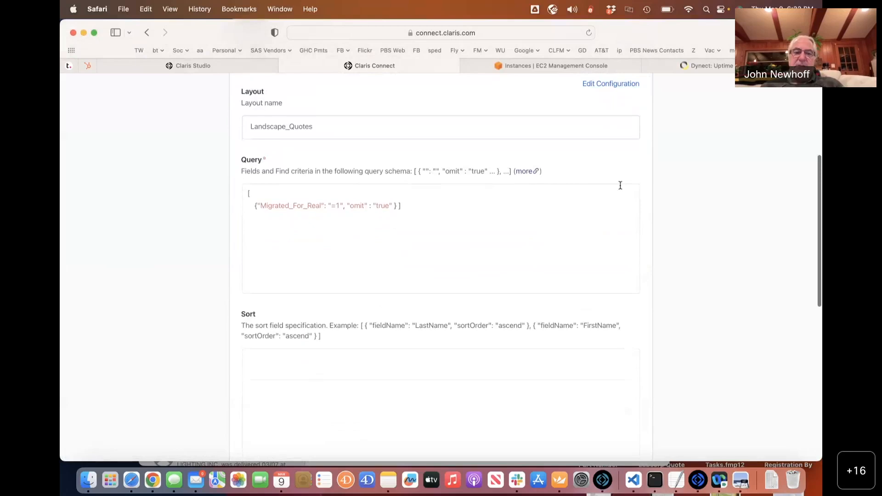
pyautogui.scroll(-5, 619, 185)
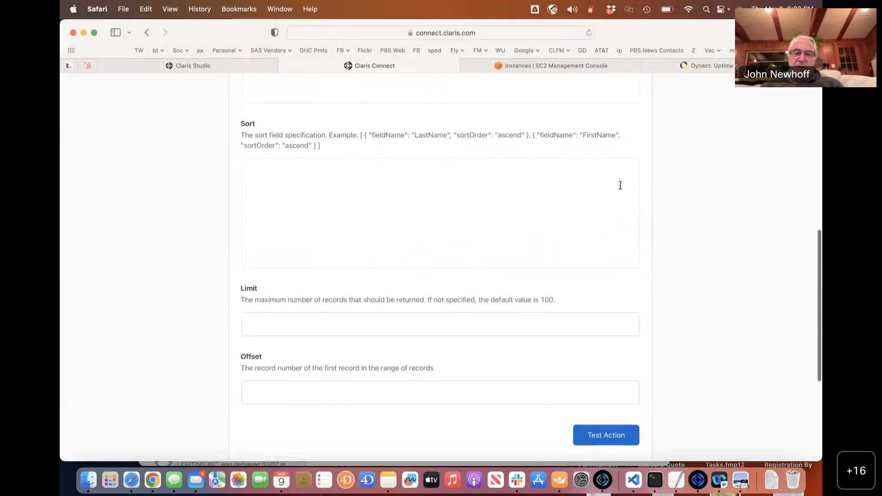
# Test Find record, review its 5-of-12 records response, and reload the flow page.
pyautogui.click(592, 447)
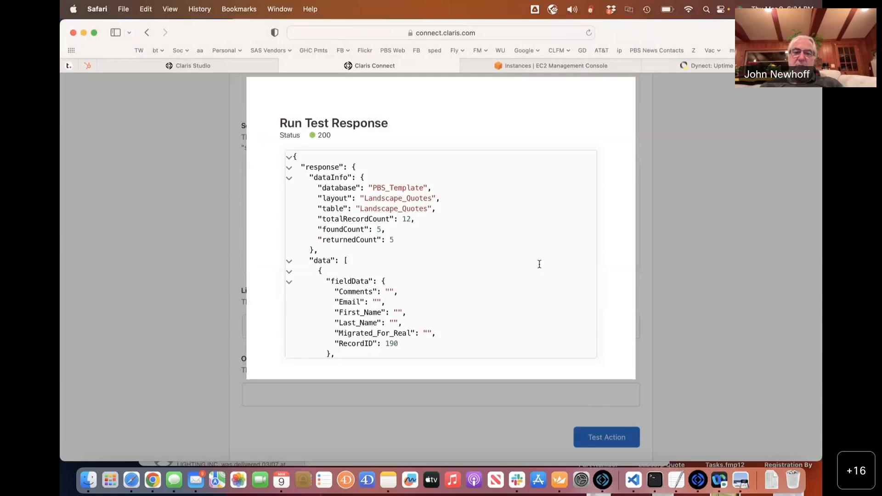
pyautogui.scroll(-10, 539, 264)
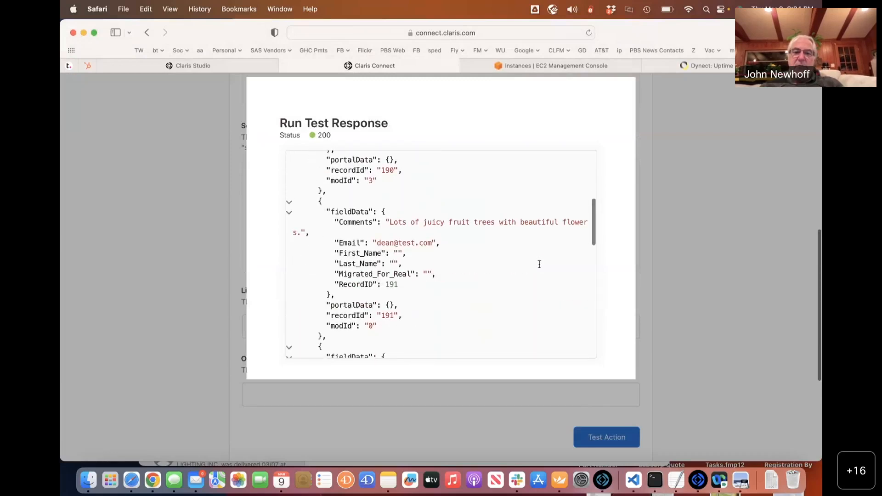
pyautogui.scroll(-10, 539, 265)
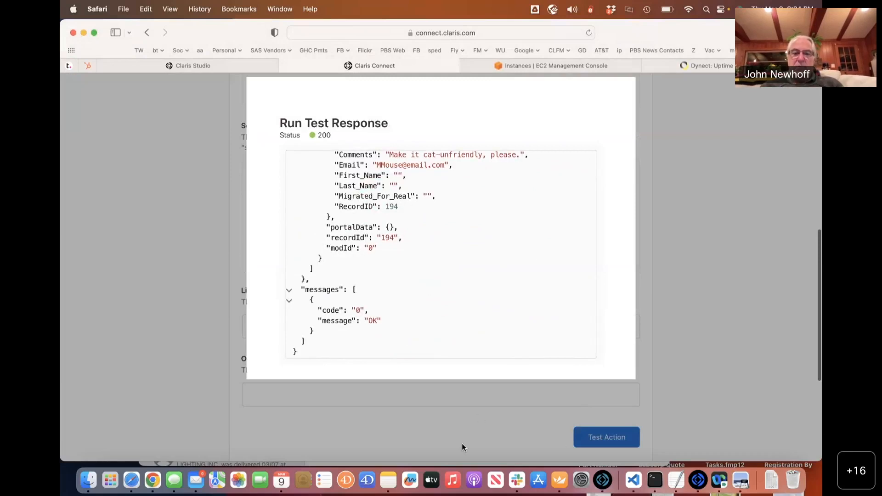
pyautogui.scroll(5, 586, 224)
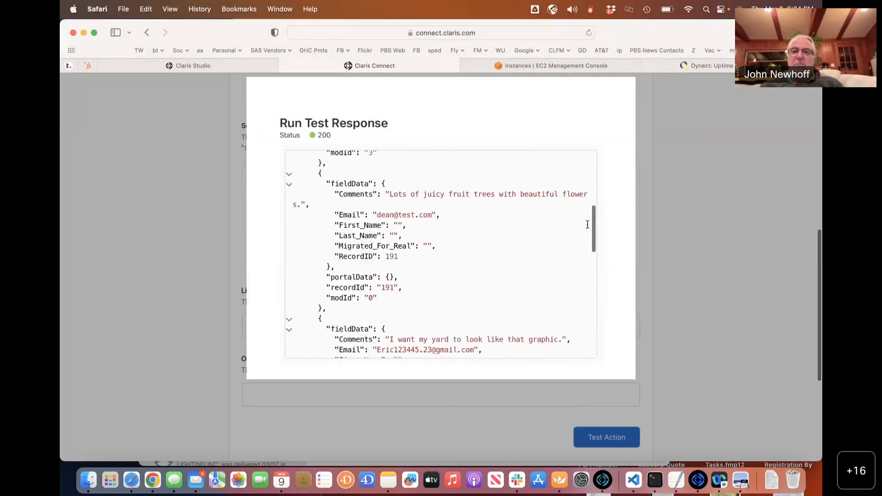
pyautogui.scroll(5, 587, 224)
pyautogui.scroll(5, 650, 264)
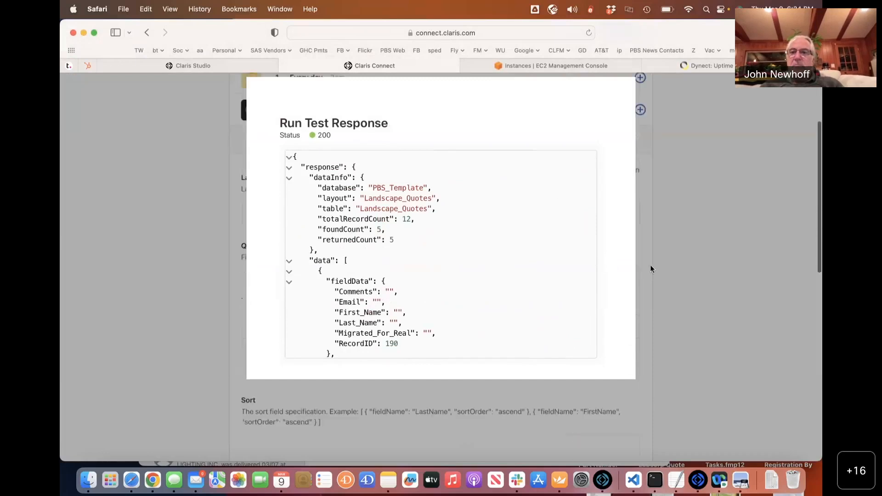
pyautogui.scroll(3, 650, 264)
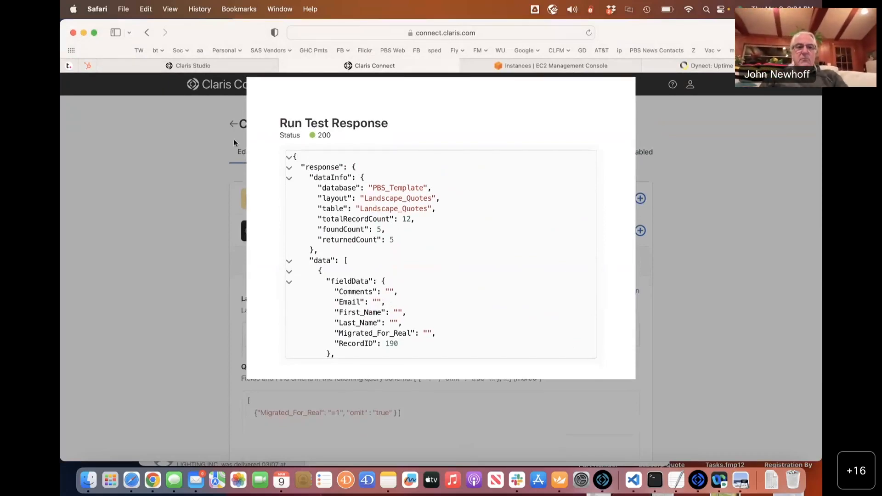
pyautogui.press('super+r')
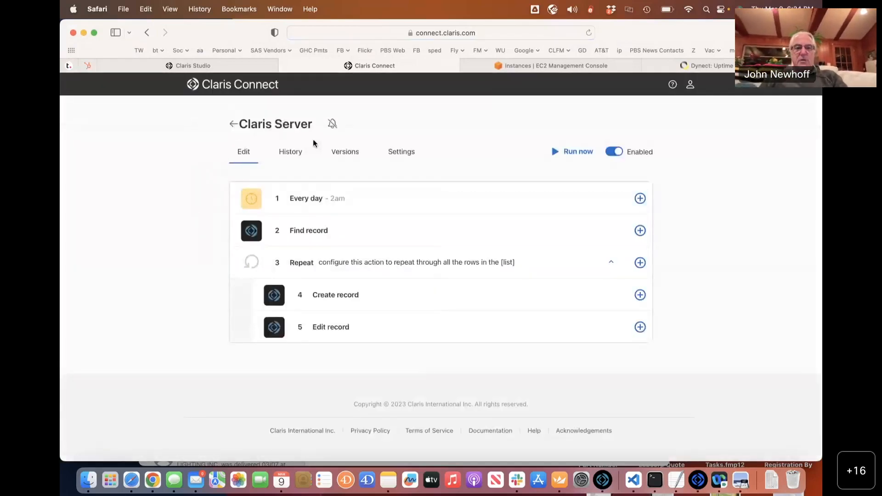
# Review the Find record query and the Create record mappings.
pyautogui.click(491, 233)
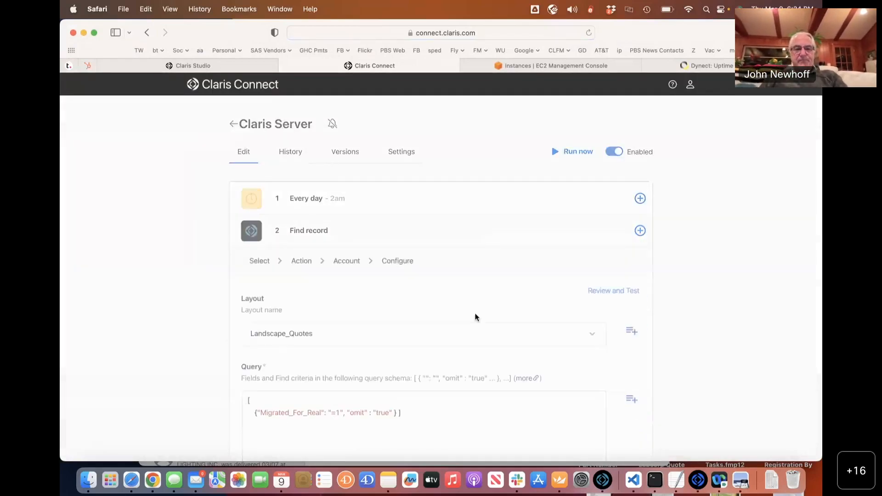
pyautogui.scroll(-4, 475, 314)
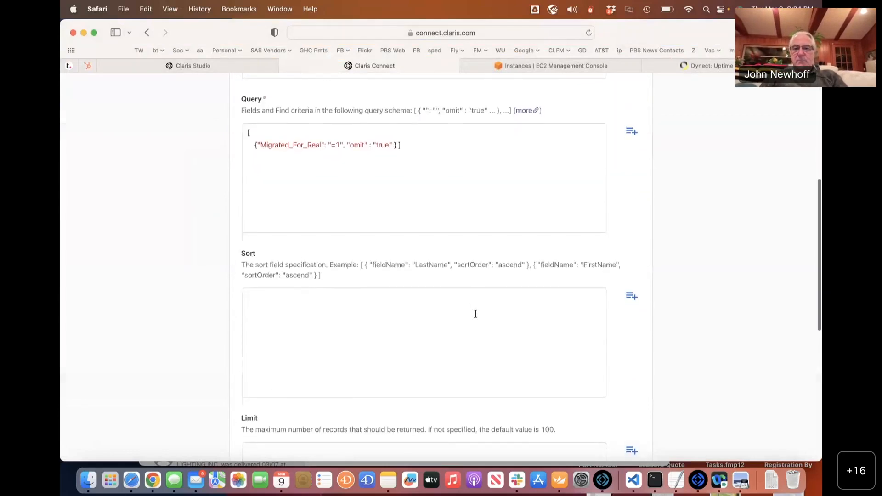
pyautogui.click(632, 131)
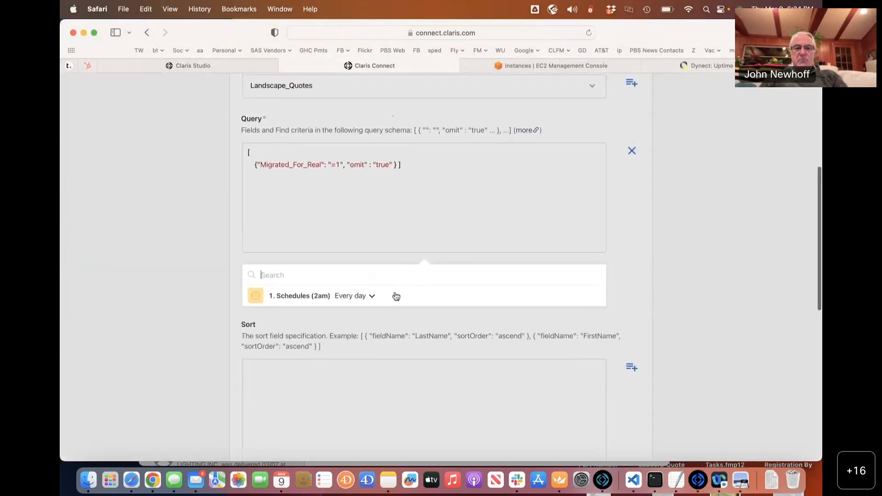
pyautogui.click(184, 259)
pyautogui.scroll(5, 183, 259)
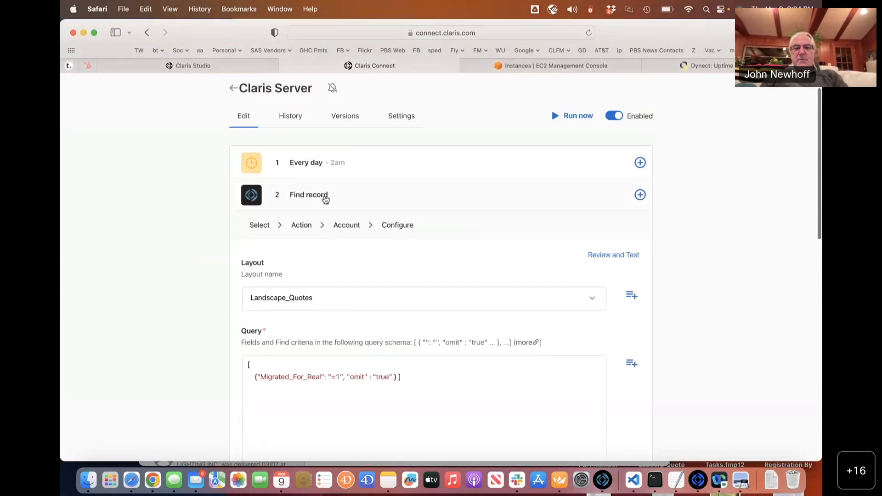
pyautogui.click(344, 192)
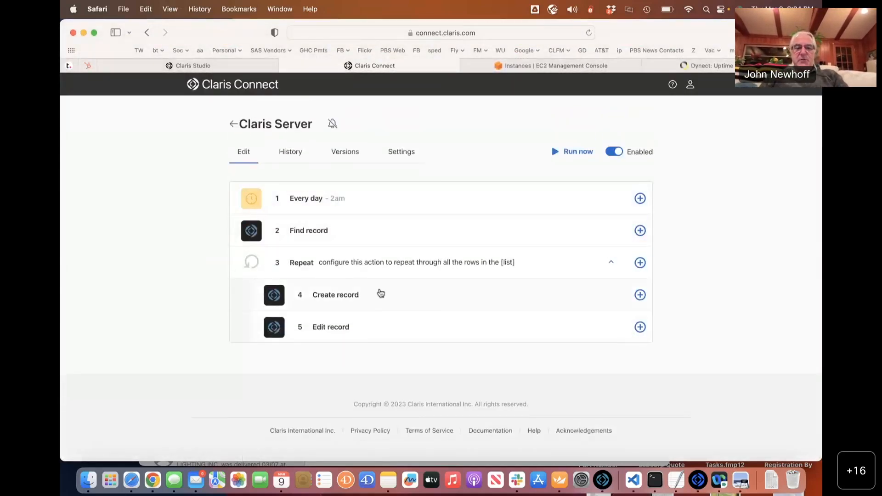
pyautogui.click(380, 292)
pyautogui.scroll(-4, 380, 289)
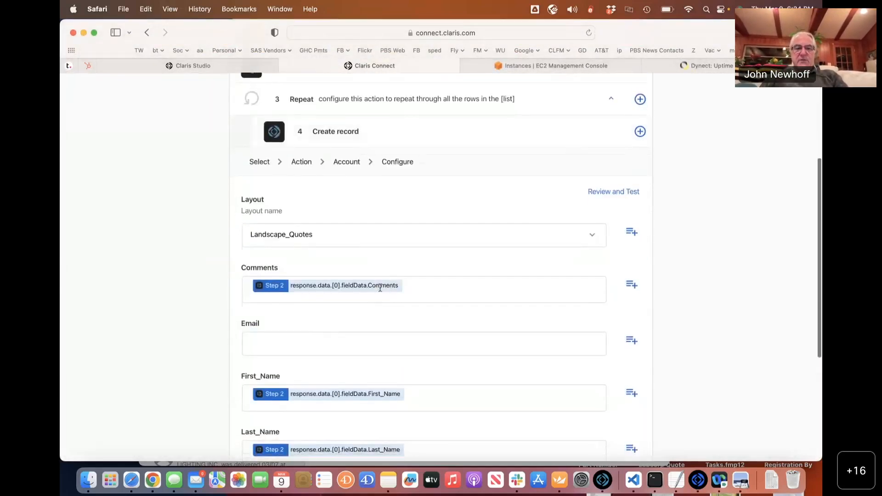
pyautogui.scroll(-3, 416, 240)
pyautogui.scroll(5, 415, 243)
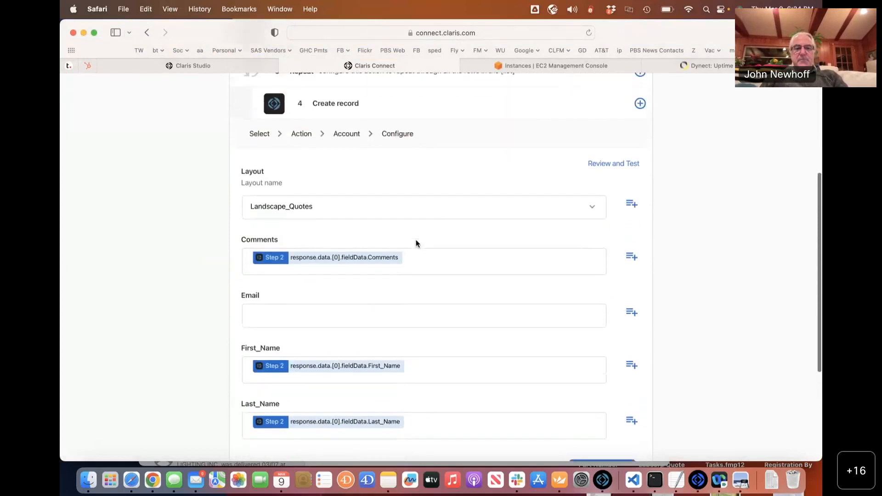
# Set the Repeat step's list to Step 2 response.data.
pyautogui.click(413, 113)
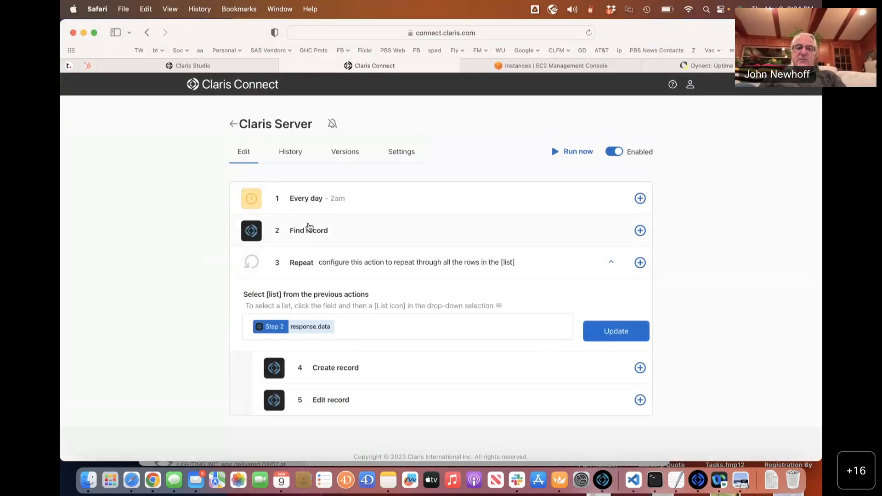
pyautogui.scroll(-2, 355, 400)
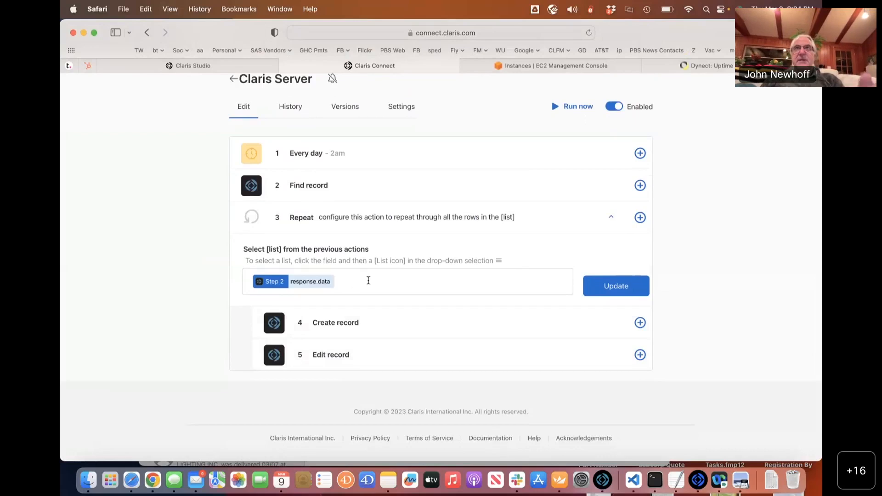
pyautogui.click(372, 285)
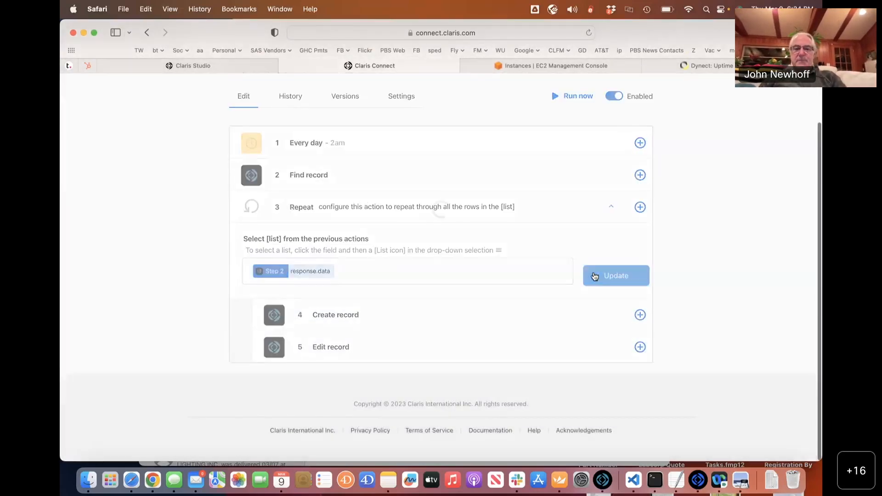
pyautogui.click(592, 275)
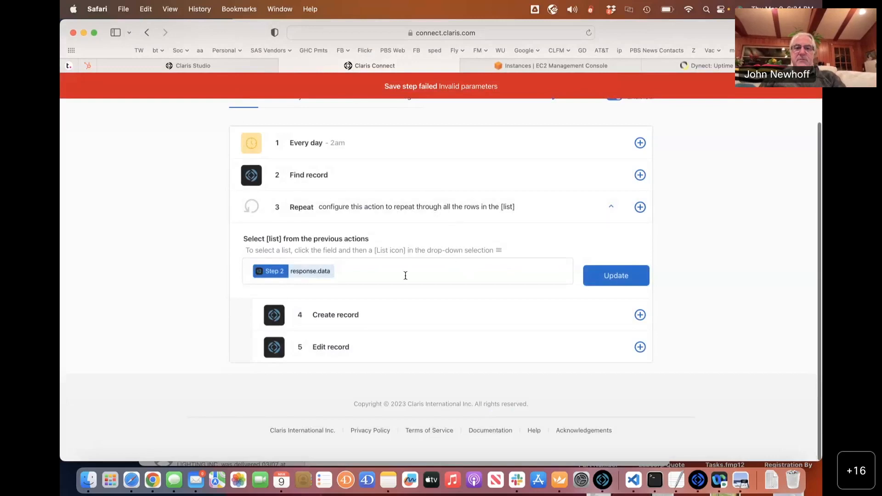
pyautogui.click(405, 275)
pyautogui.click(369, 350)
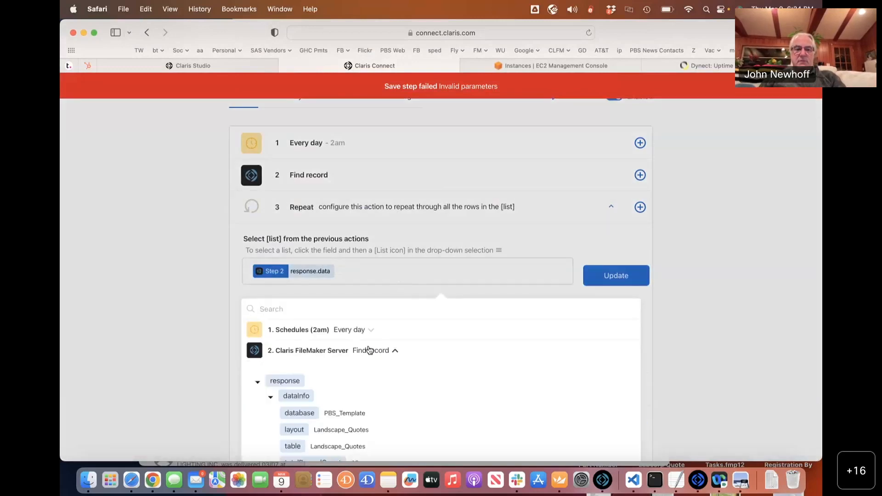
pyautogui.scroll(-5, 369, 349)
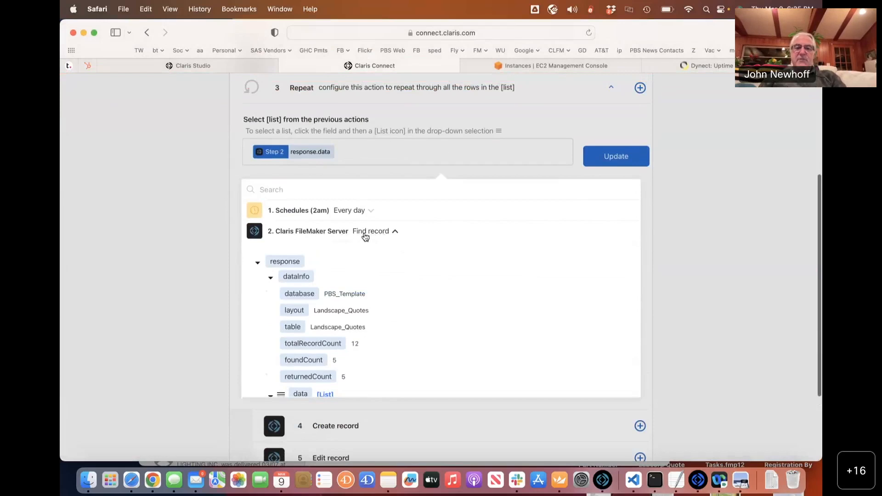
pyautogui.scroll(-4, 381, 290)
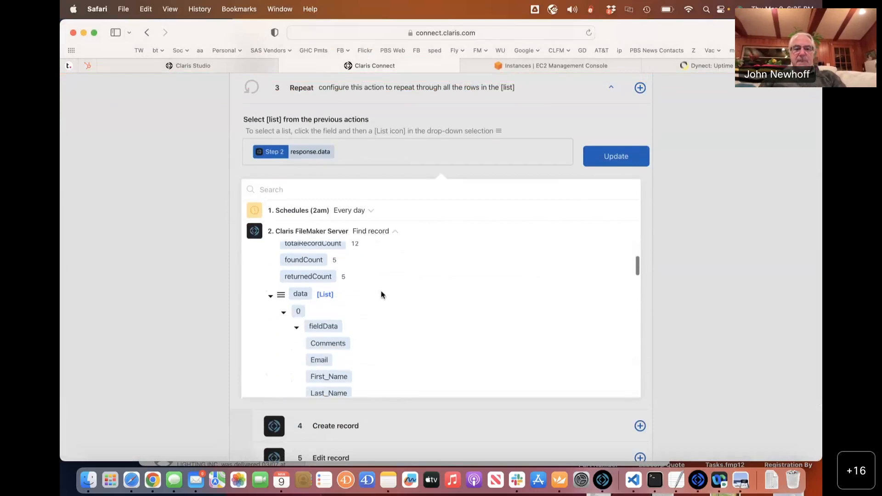
pyautogui.scroll(-2, 350, 291)
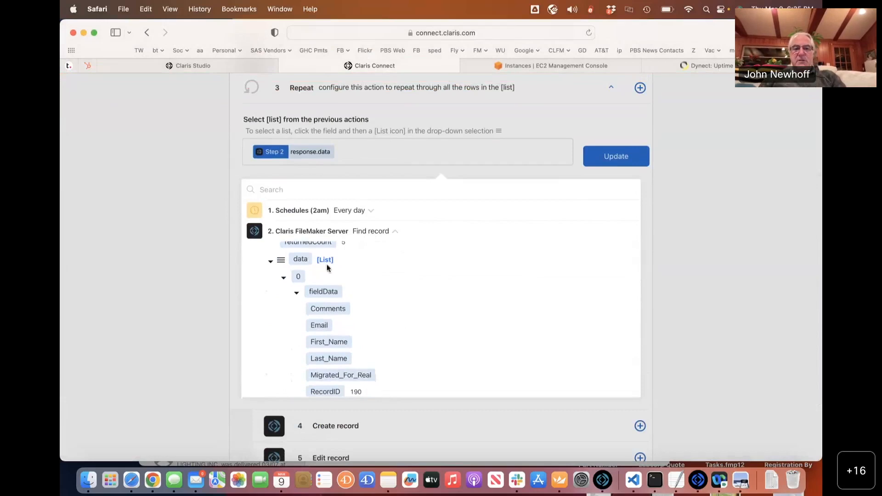
pyautogui.click(303, 262)
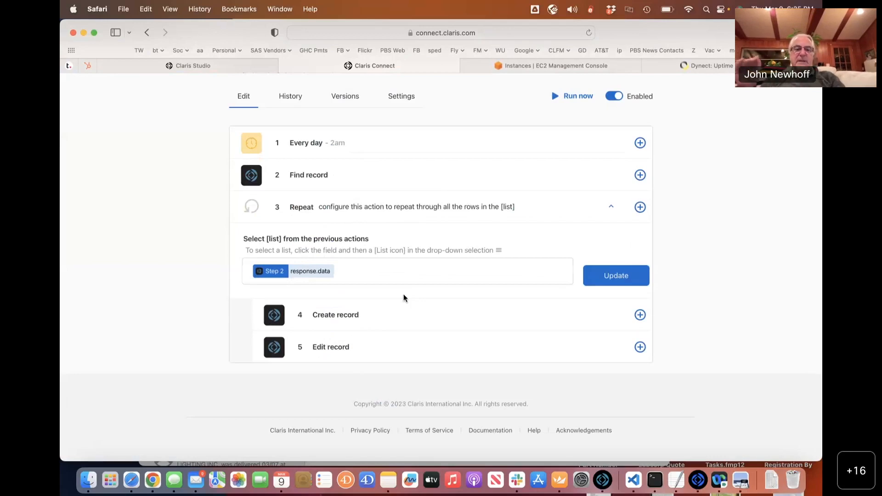
pyautogui.scroll(-1, 408, 286)
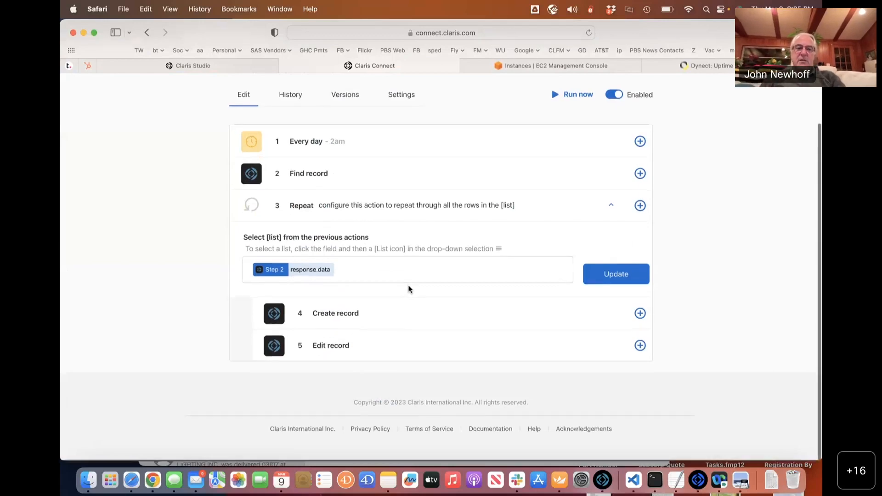
pyautogui.scroll(-1, 413, 284)
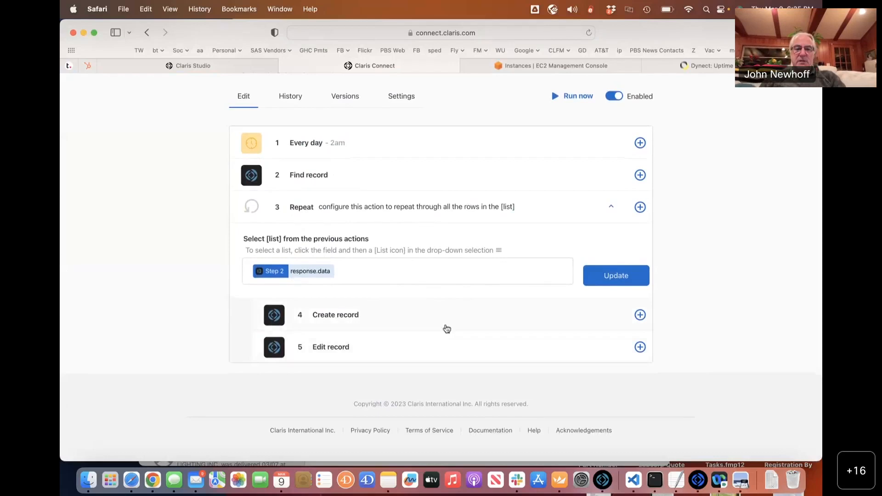
pyautogui.click(446, 328)
pyautogui.click(431, 271)
pyautogui.click(602, 279)
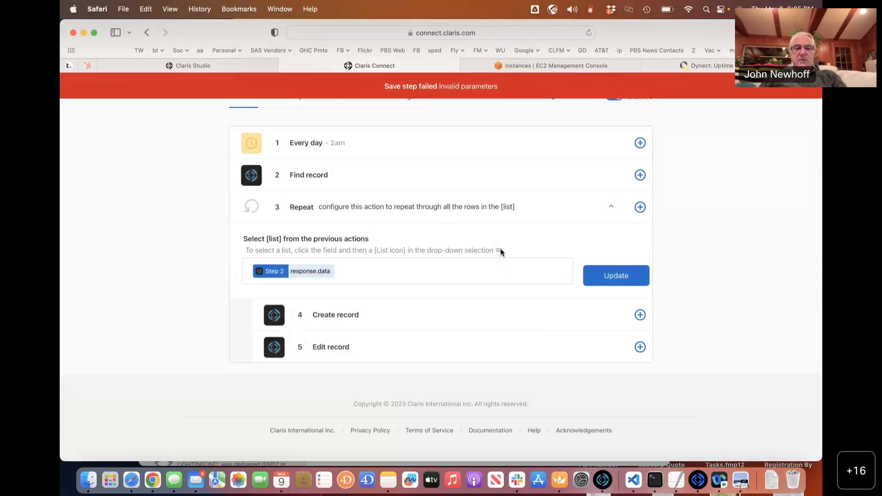
pyautogui.scroll(2, 453, 242)
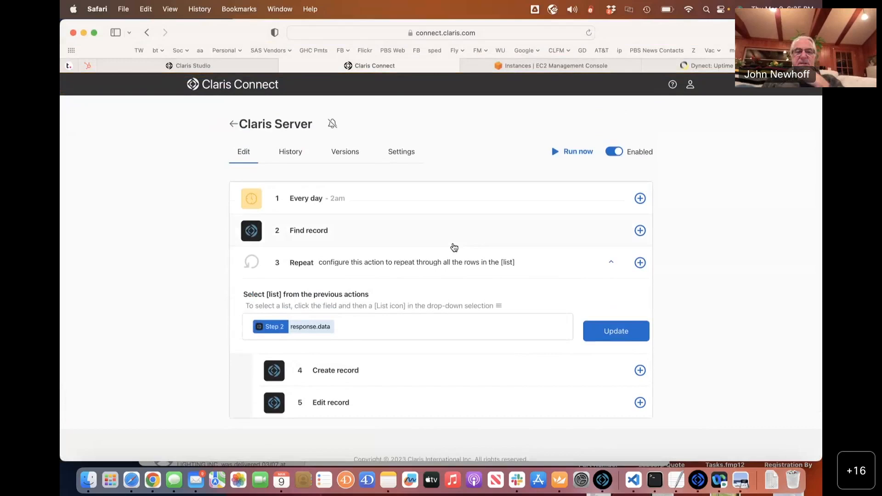
pyautogui.scroll(-1, 454, 248)
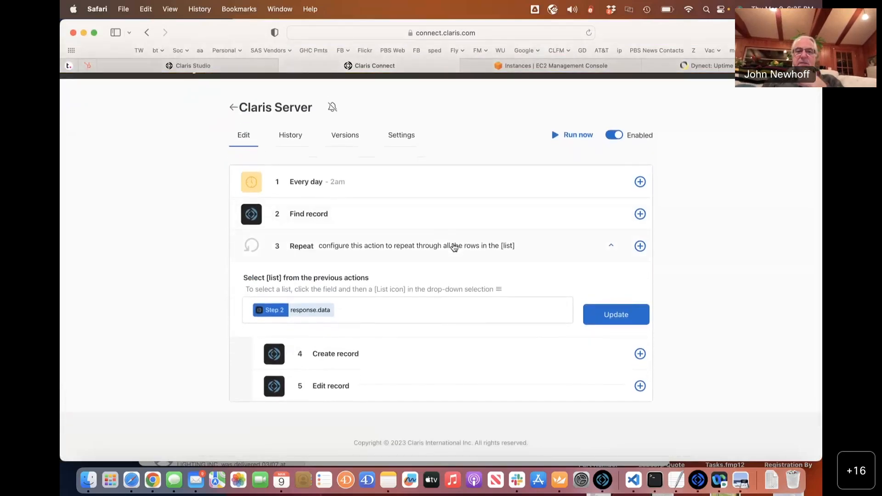
pyautogui.click(606, 309)
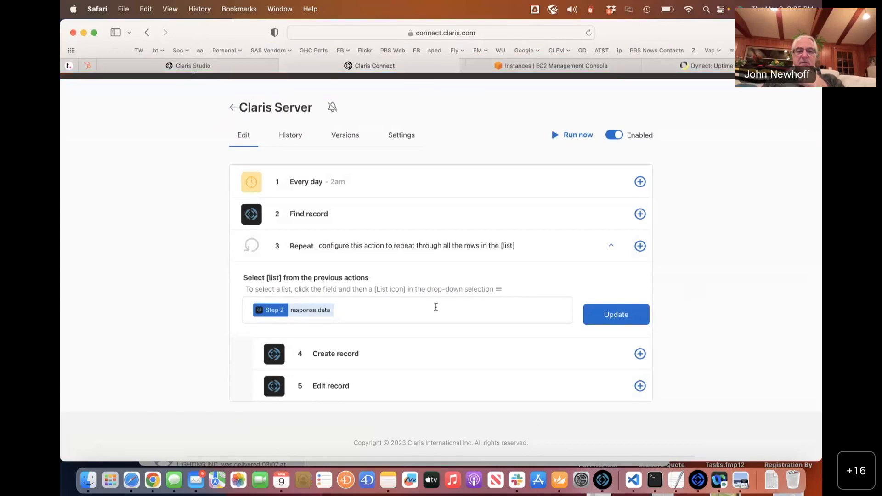
pyautogui.click(446, 317)
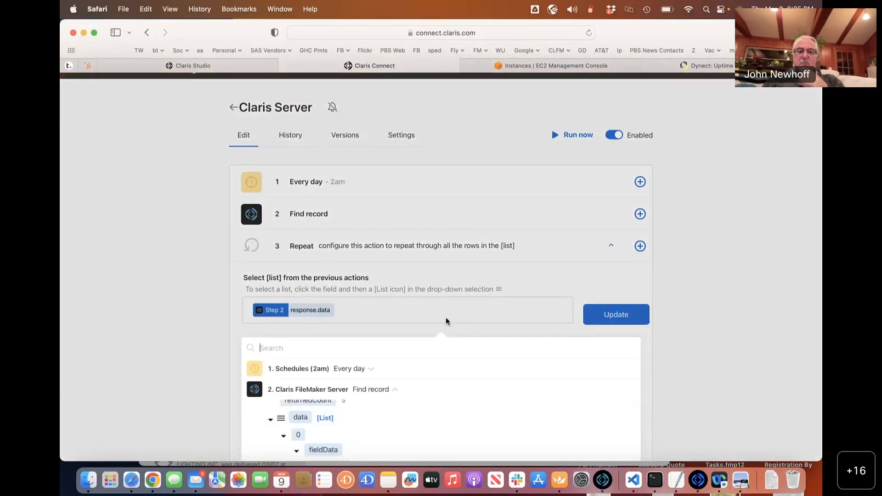
pyautogui.scroll(-5, 439, 290)
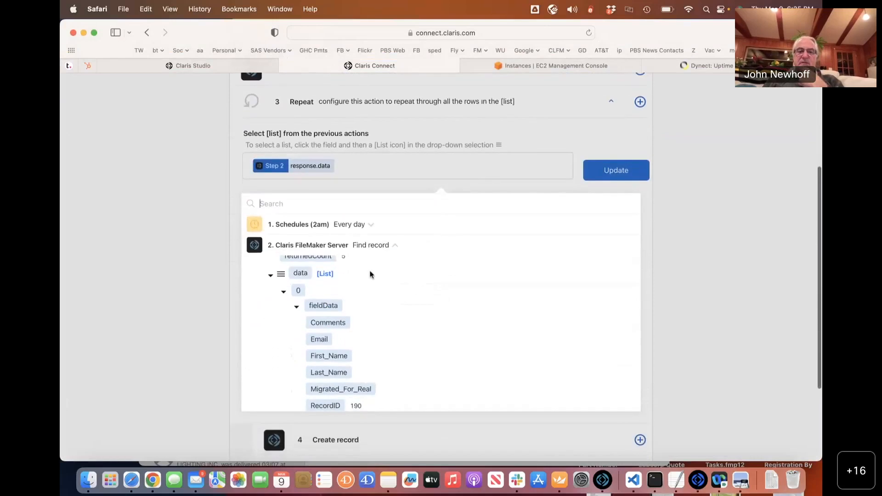
pyautogui.scroll(4, 370, 273)
pyautogui.scroll(2, 371, 274)
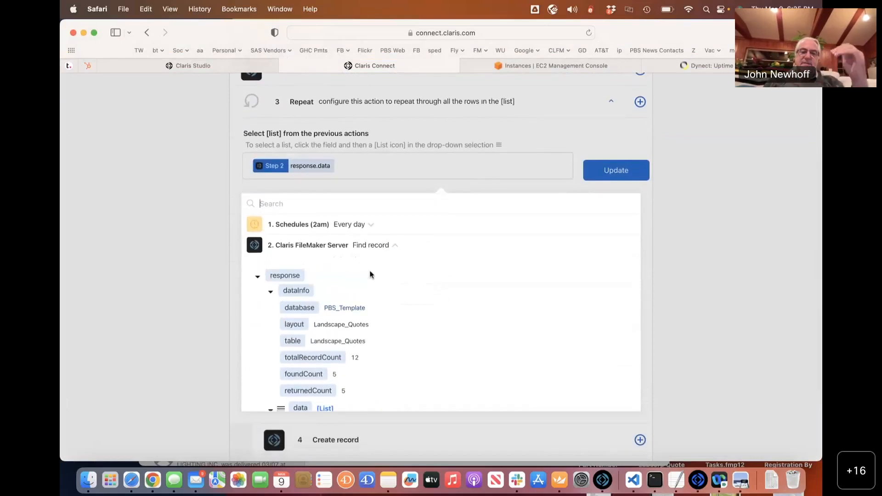
pyautogui.scroll(2, 370, 274)
pyautogui.scroll(-5, 370, 273)
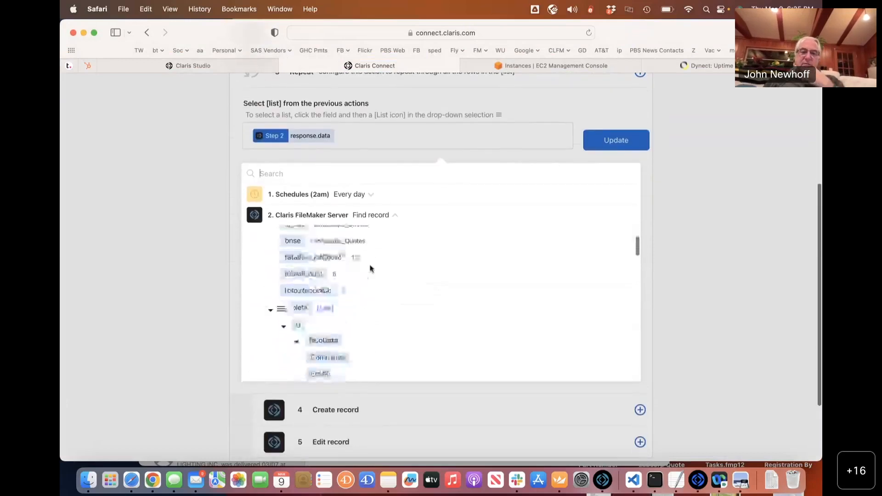
pyautogui.scroll(-3, 370, 268)
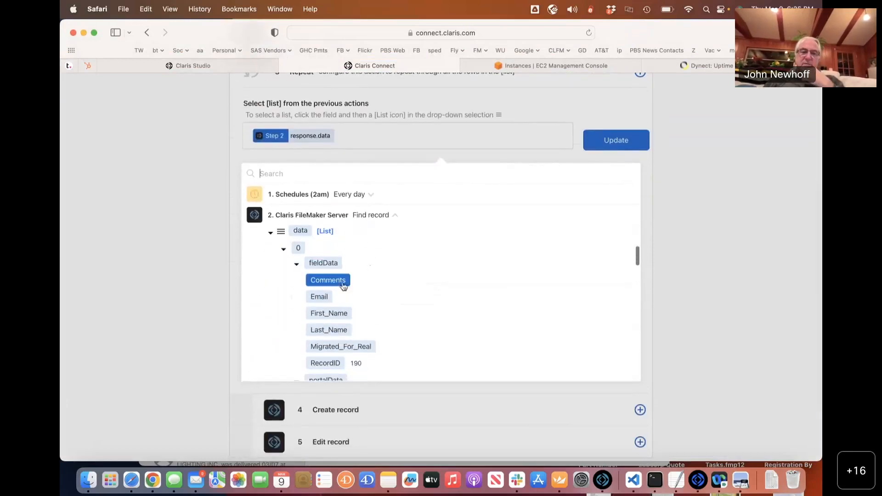
pyautogui.click(300, 231)
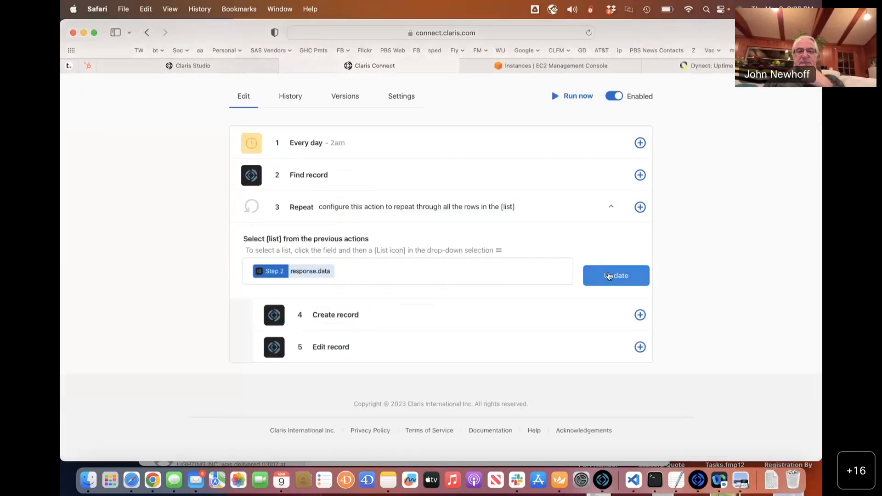
pyautogui.click(587, 280)
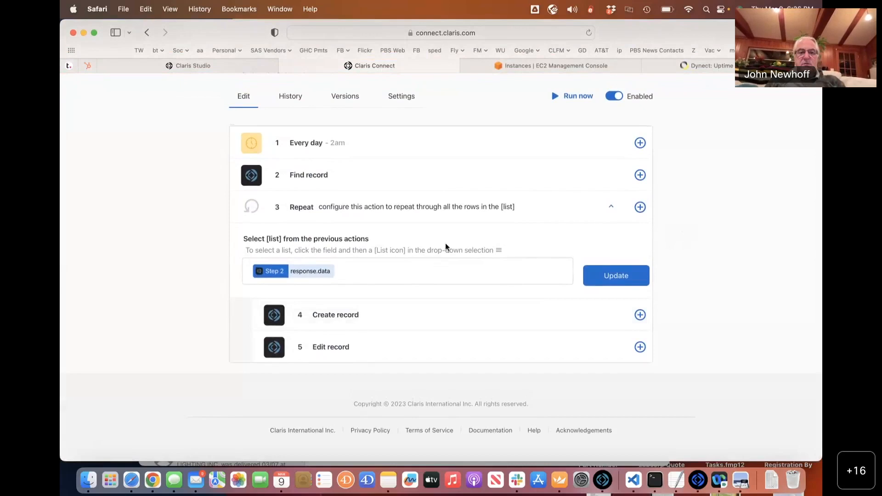
pyautogui.scroll(1, 445, 244)
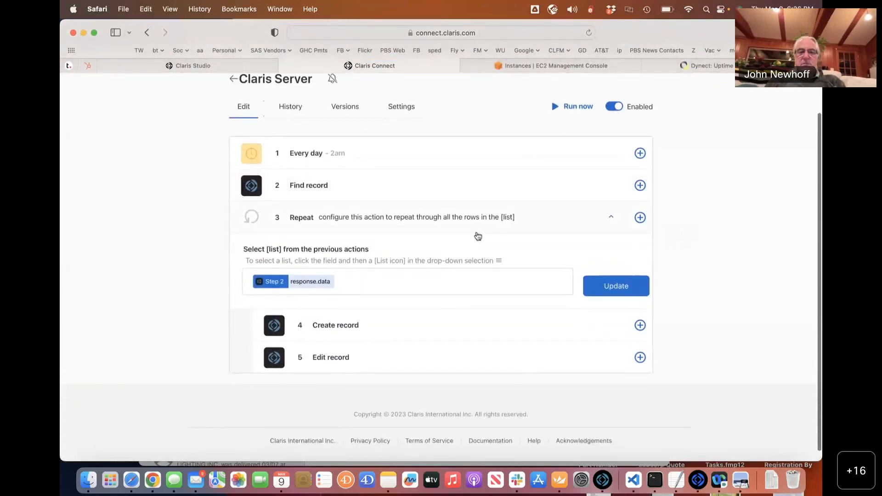
pyautogui.tripleClick(607, 257)
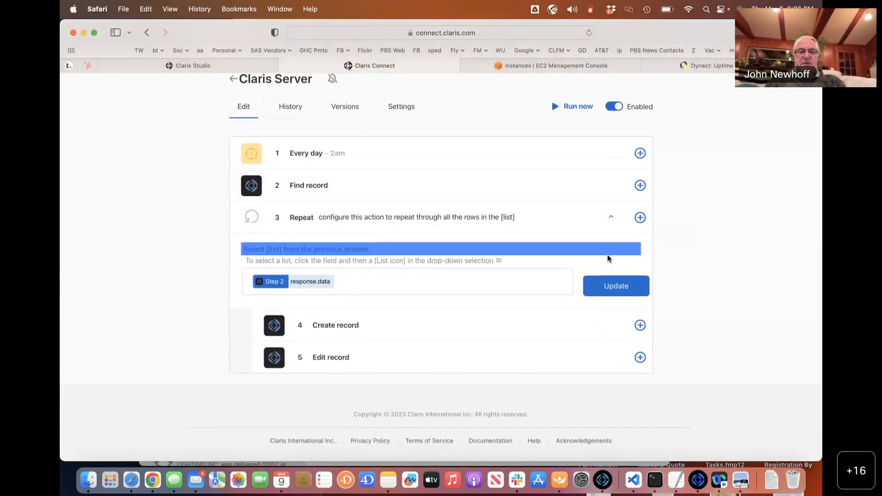
pyautogui.click(406, 261)
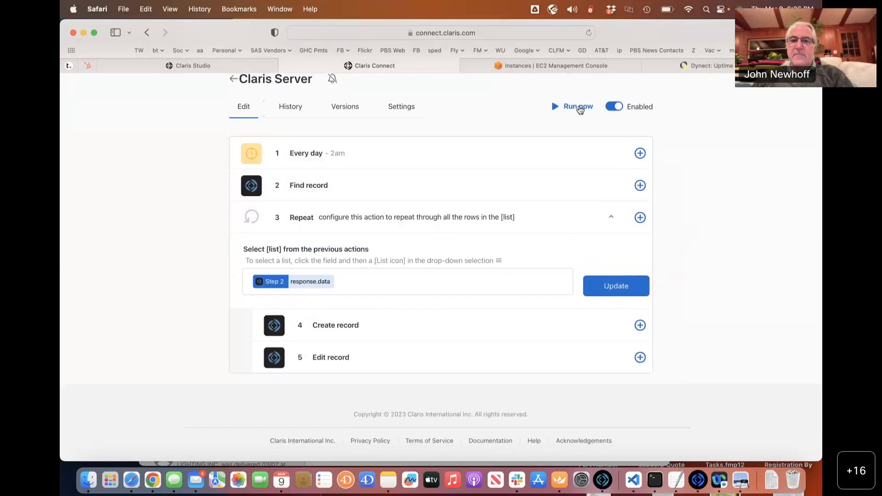
pyautogui.click(578, 107)
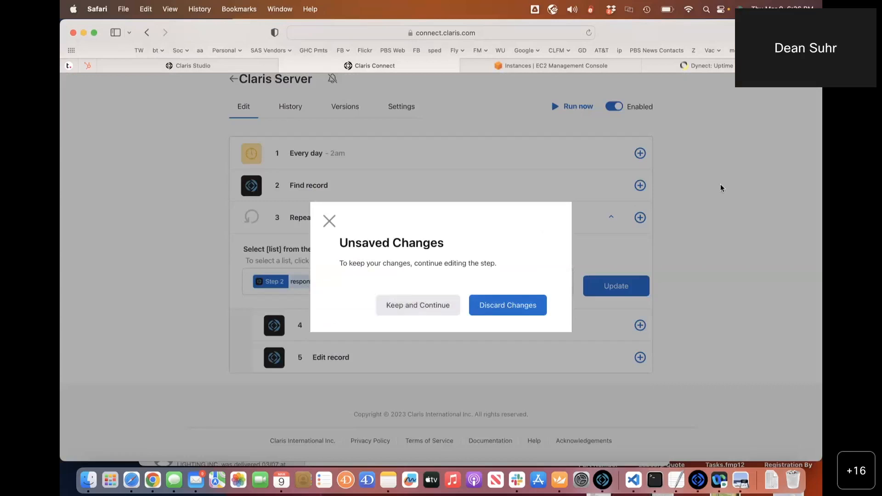
pyautogui.click(443, 309)
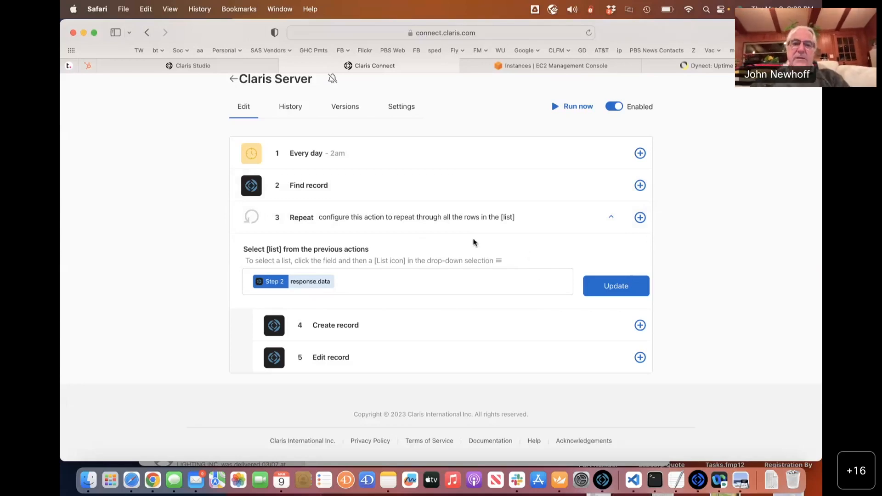
# Choose the Find record data [List] as the Repeat step's list.
pyautogui.click(422, 284)
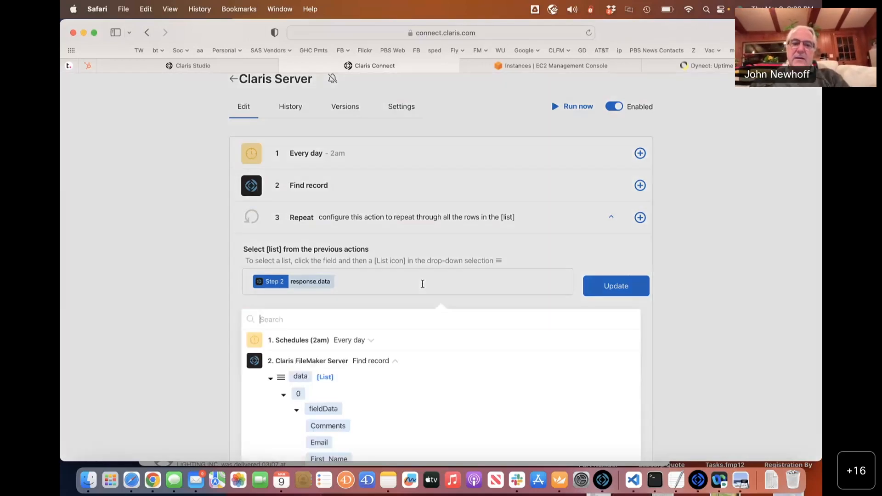
pyautogui.click(418, 283)
pyautogui.click(416, 283)
pyautogui.scroll(-1, 415, 282)
pyautogui.scroll(-5, 415, 283)
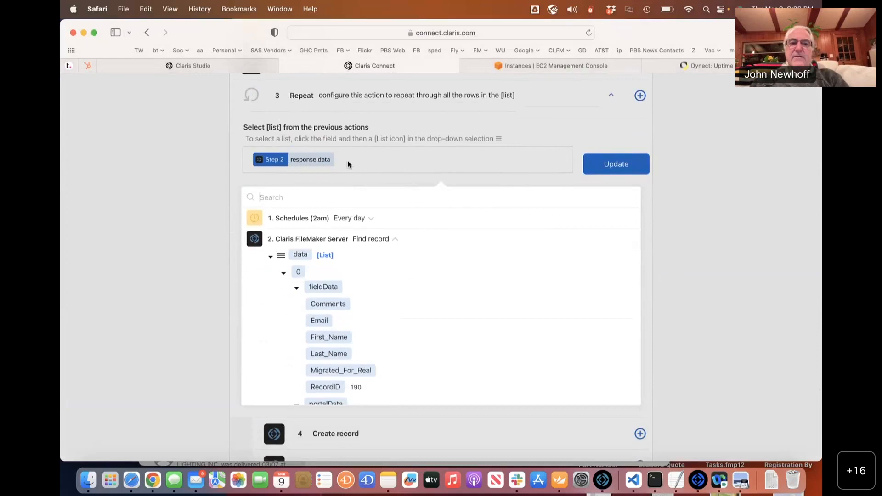
pyautogui.scroll(-1, 347, 161)
pyautogui.scroll(-1, 351, 257)
pyautogui.scroll(3, 350, 257)
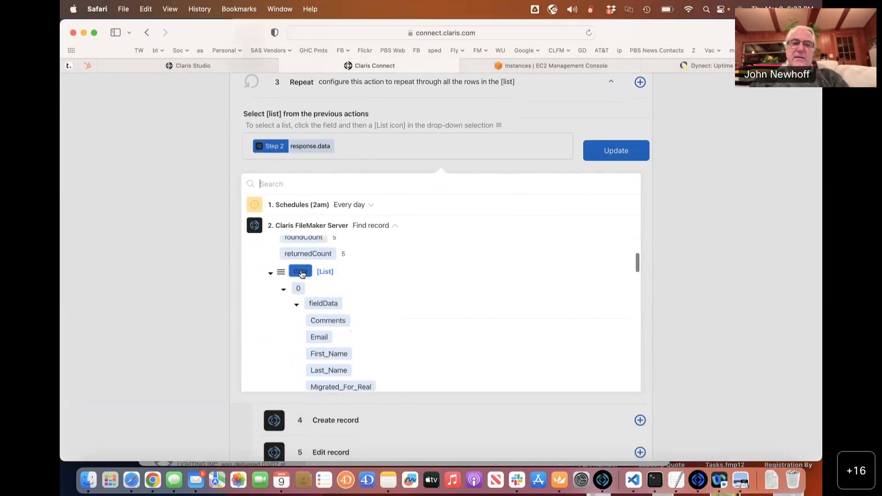
pyautogui.click(301, 272)
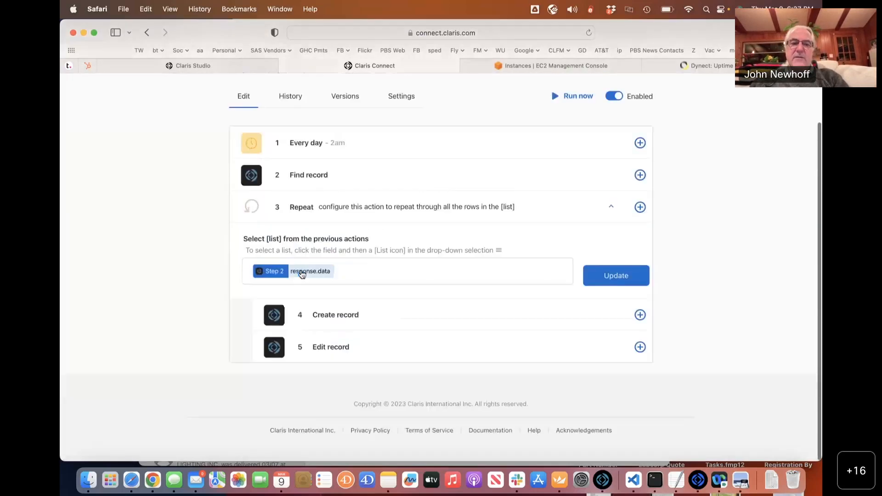
# Update the Repeat step, then run the flow now, discarding unsaved changes.
pyautogui.click(590, 280)
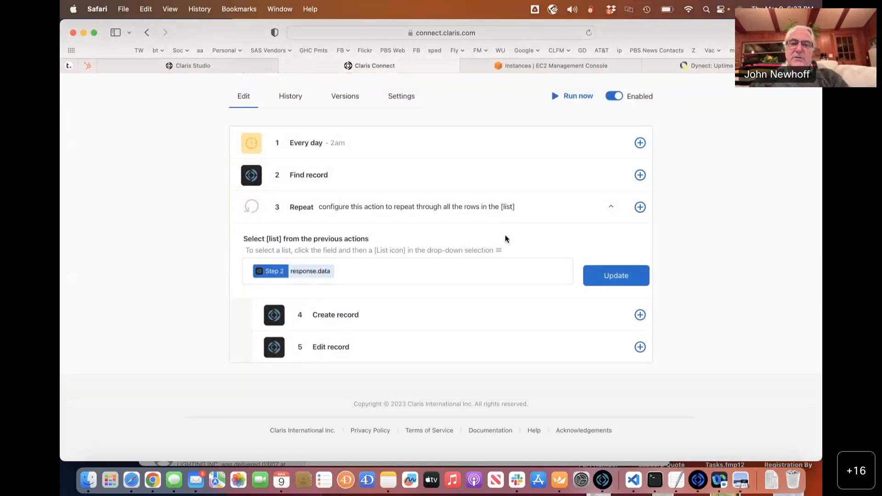
pyautogui.click(565, 98)
pyautogui.click(481, 305)
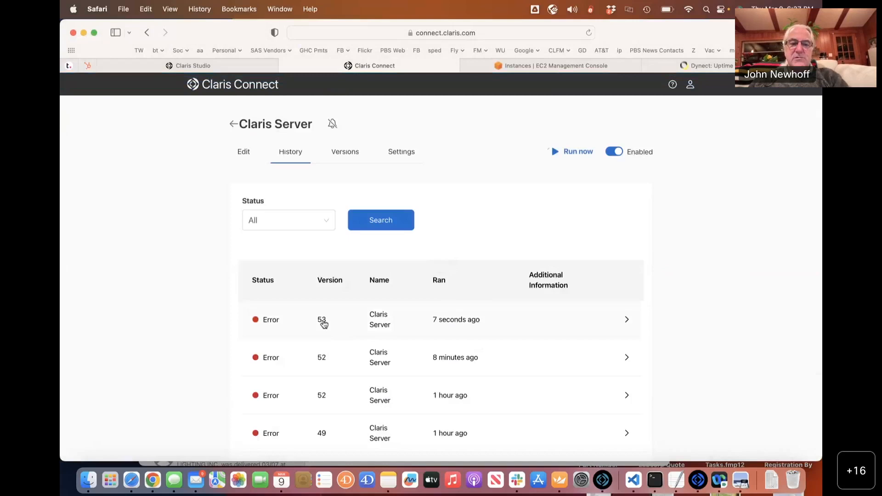
# Inspect the version 53 Error run's response, showing Edit record's 'Field cannot be modified', then return to editing.
pyautogui.click(324, 324)
pyautogui.scroll(-5, 324, 323)
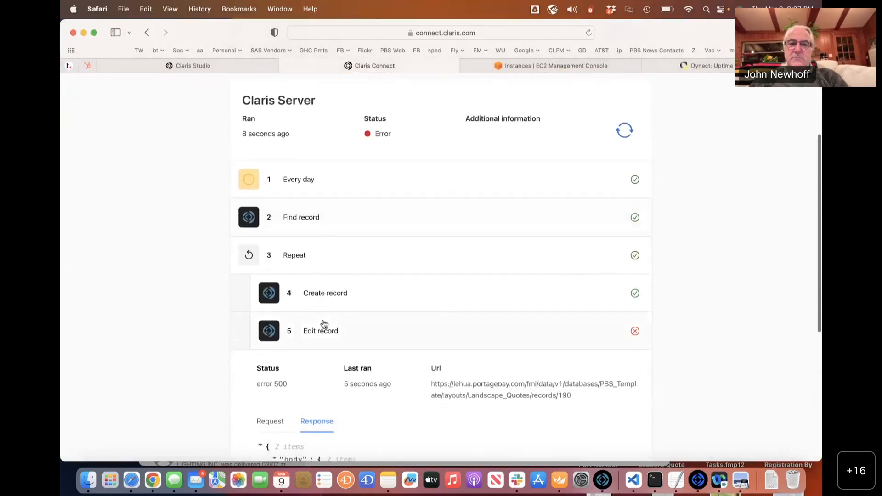
pyautogui.scroll(-5, 324, 324)
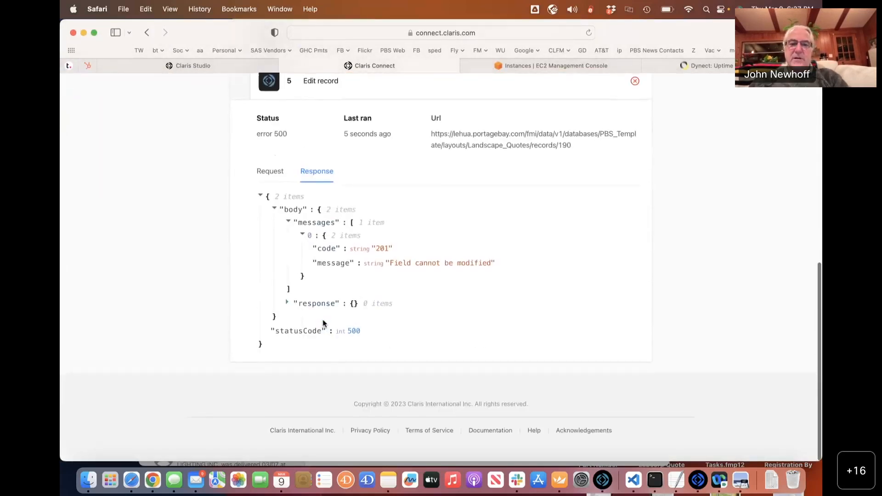
pyautogui.scroll(10, 324, 323)
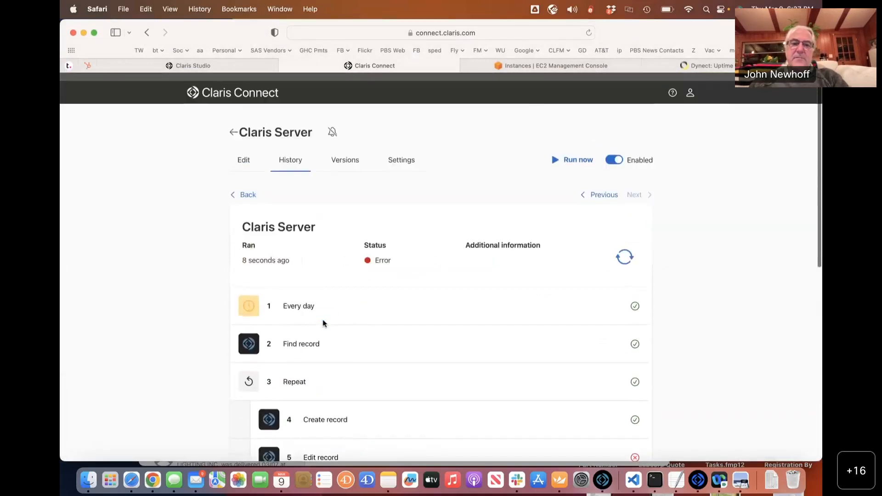
pyautogui.click(249, 155)
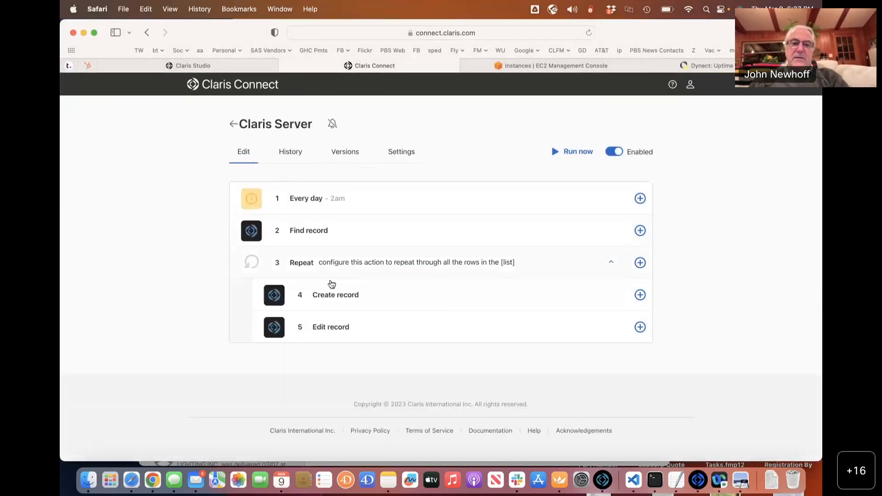
# Open the Edit record step on Landscape_Quotes and select its Migrated_For_Real value 1.
pyautogui.click(342, 319)
pyautogui.scroll(-3, 341, 318)
pyautogui.scroll(-8, 342, 319)
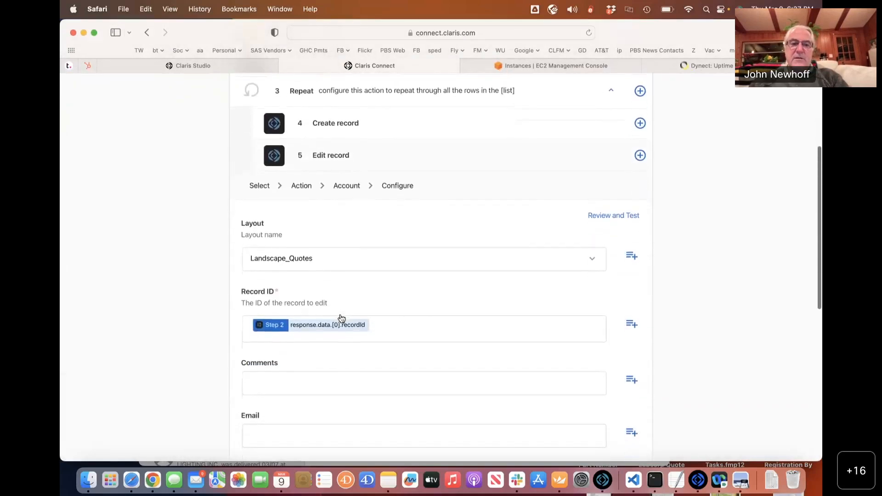
pyautogui.moveTo(263, 311); pyautogui.dragTo(191, 310)
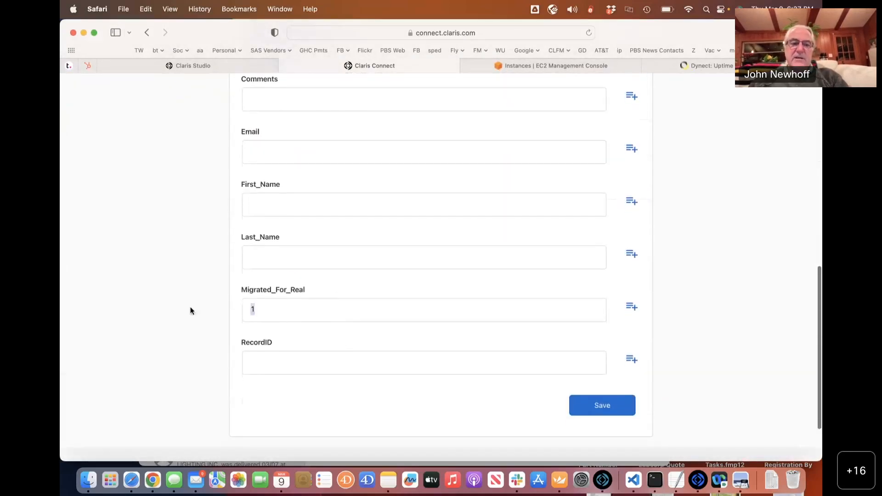
pyautogui.scroll(2, 191, 311)
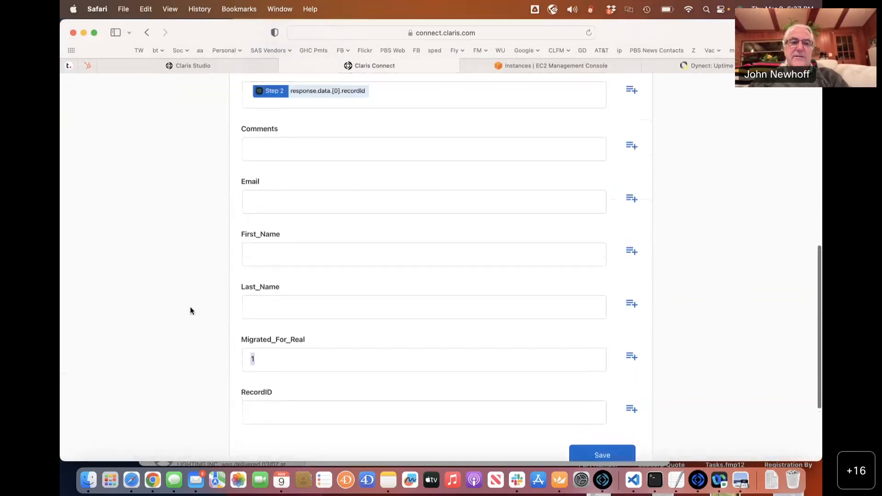
pyautogui.scroll(-3, 191, 311)
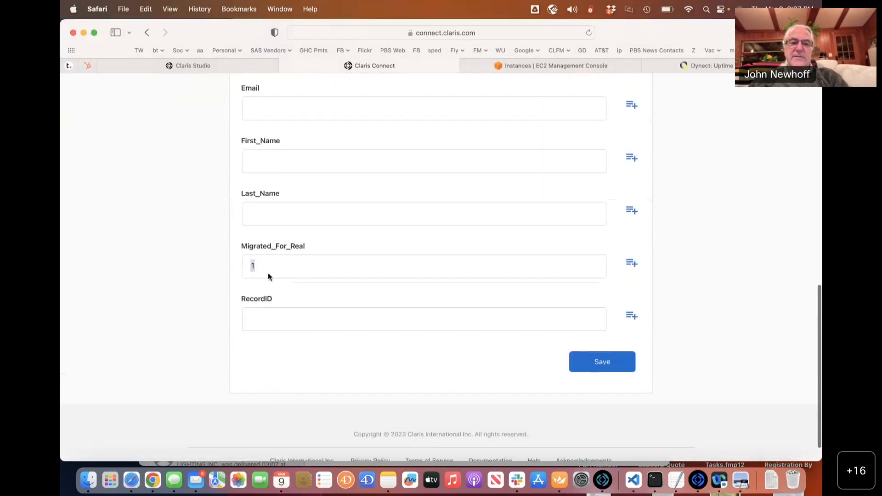
pyautogui.moveTo(264, 265); pyautogui.dragTo(203, 262)
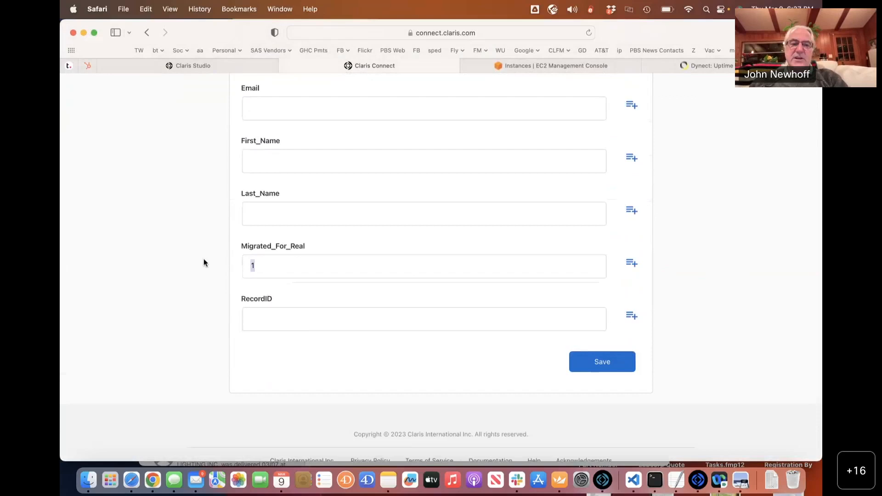
pyautogui.scroll(4, 203, 263)
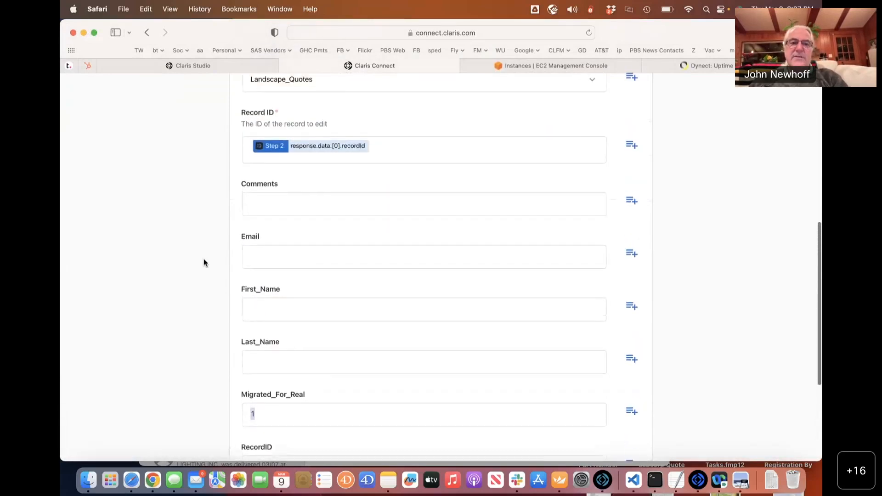
pyautogui.scroll(3, 394, 201)
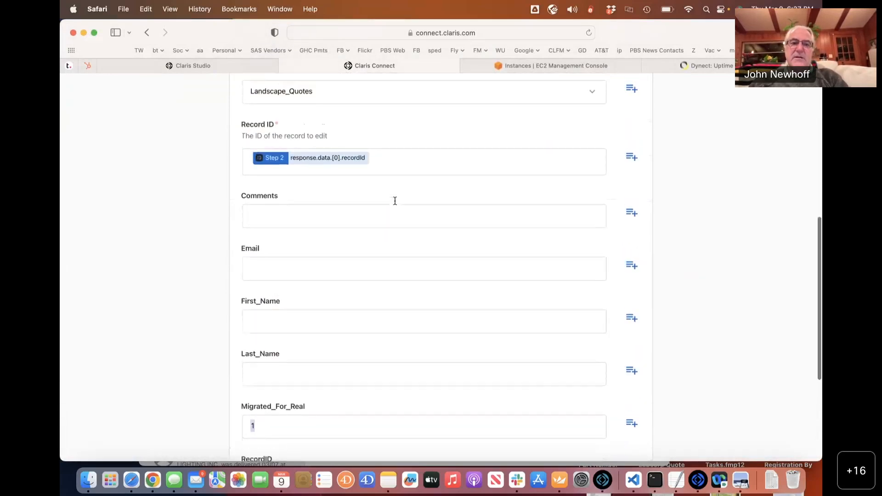
pyautogui.scroll(4, 394, 204)
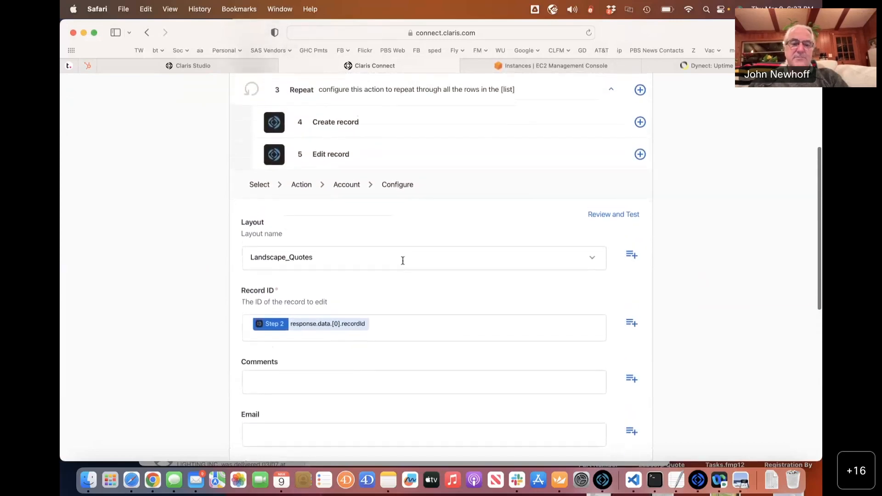
# Set Record ID to Step 2 response.data.[0].recordId.
pyautogui.click(546, 321)
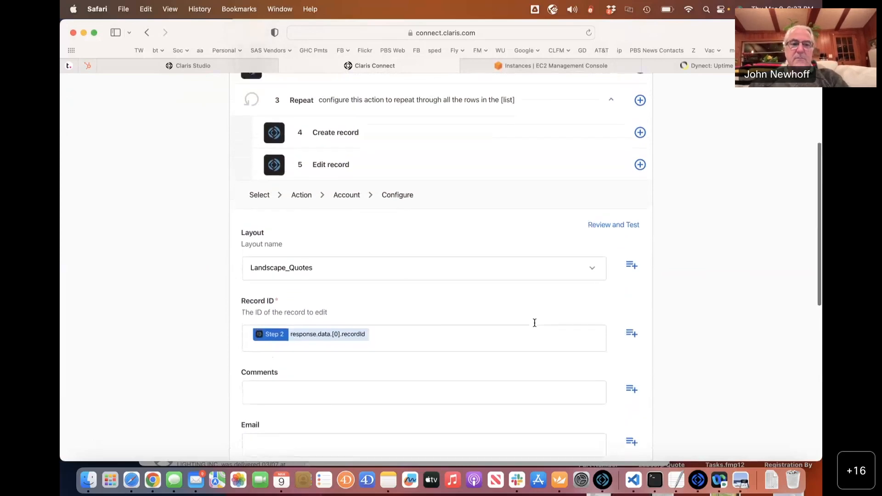
pyautogui.scroll(5, 534, 322)
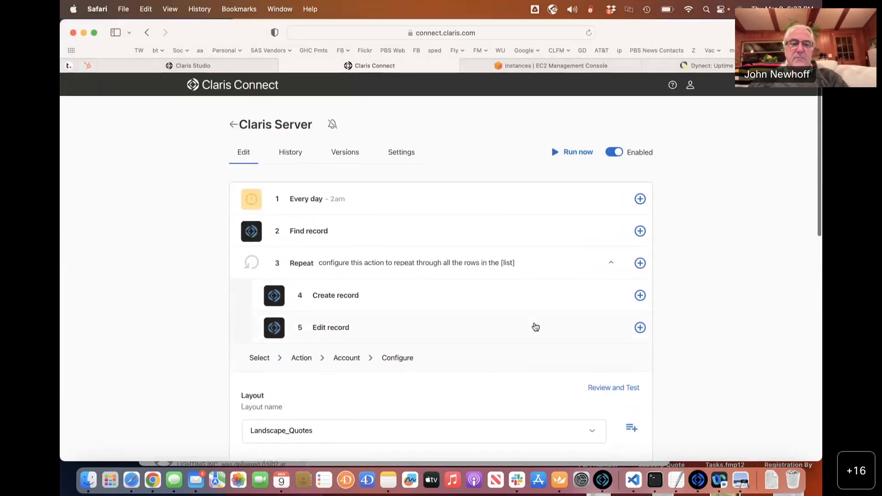
pyautogui.scroll(-1, 535, 322)
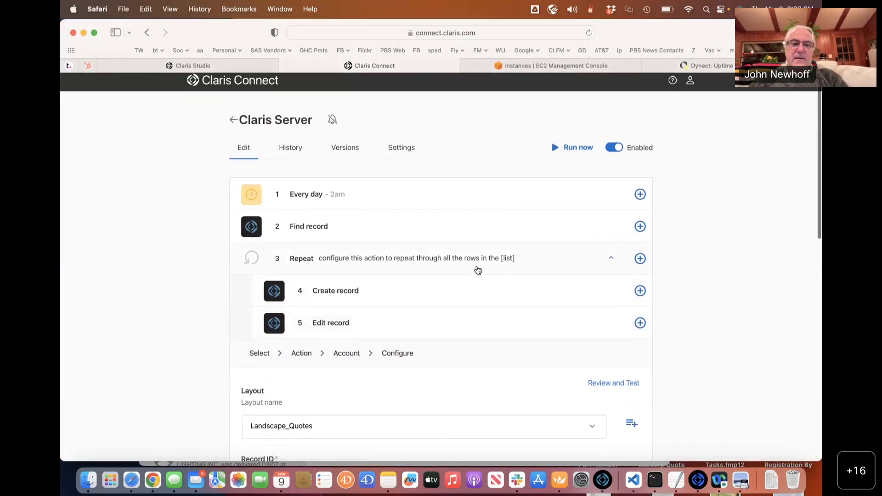
pyautogui.scroll(-3, 403, 260)
pyautogui.scroll(-8, 403, 259)
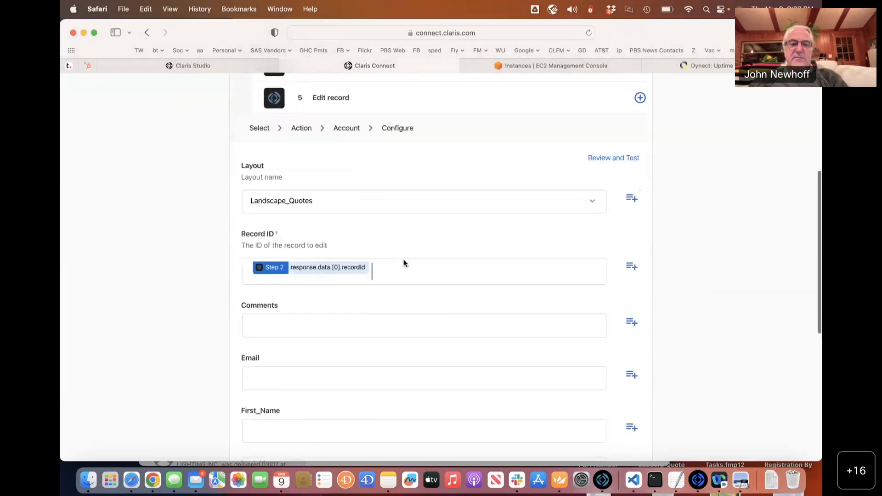
pyautogui.scroll(4, 403, 259)
pyautogui.scroll(5, 403, 259)
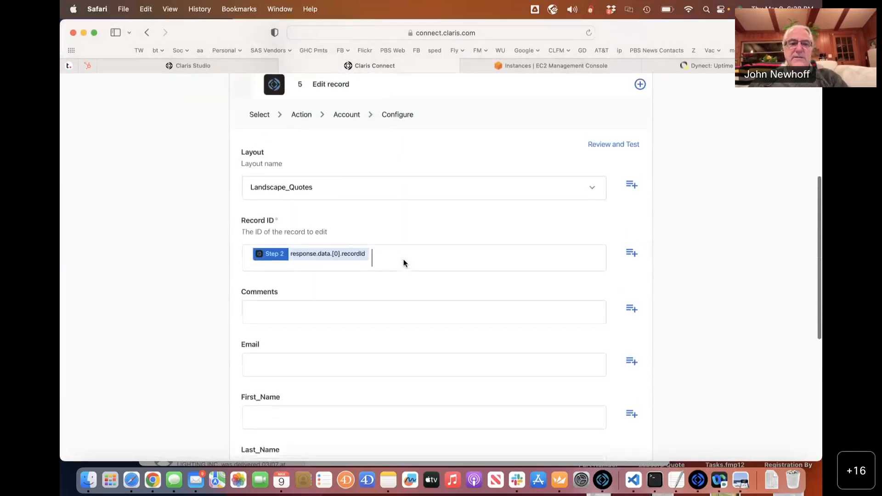
pyautogui.scroll(3, 413, 184)
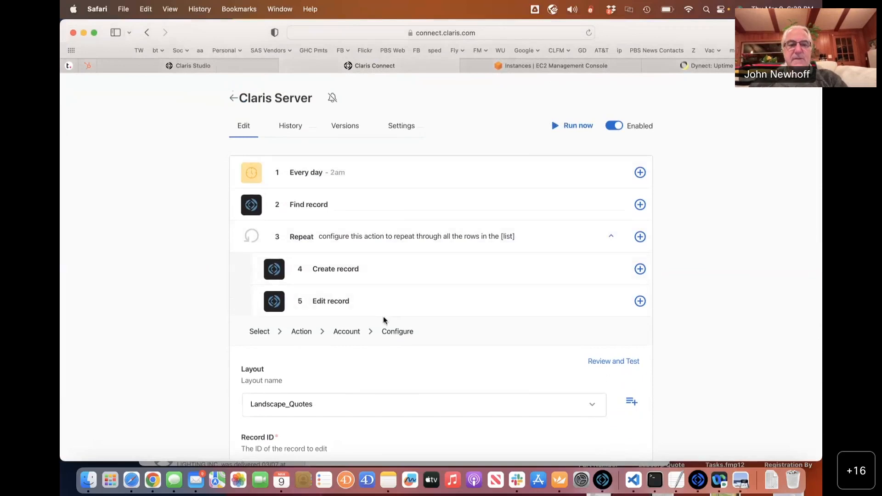
pyautogui.scroll(-3, 384, 319)
pyautogui.scroll(-2, 383, 320)
pyautogui.scroll(-2, 383, 320)
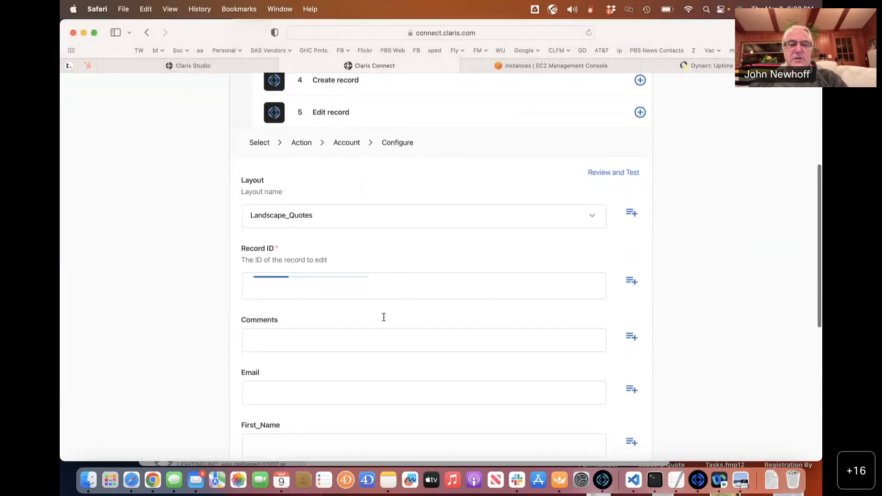
pyautogui.scroll(4, 384, 317)
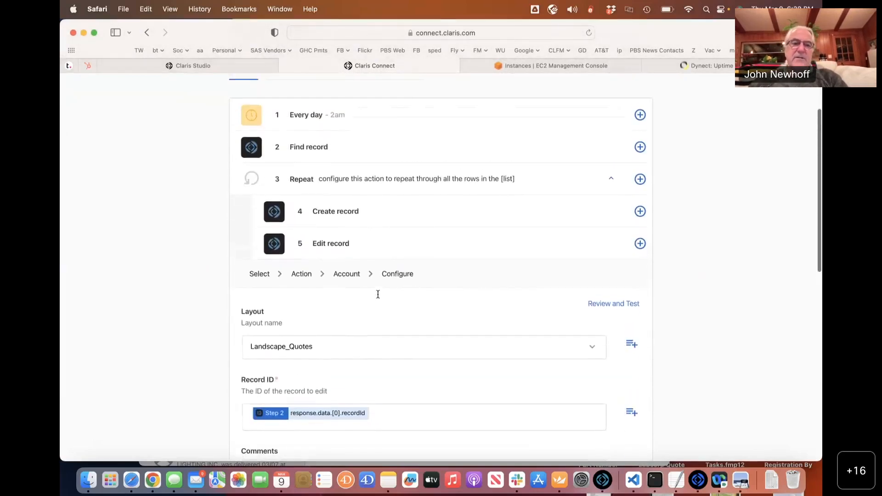
# Try Number5 in place of Migrated_For_Real in the Find record query, restore it, and save.
pyautogui.click(307, 147)
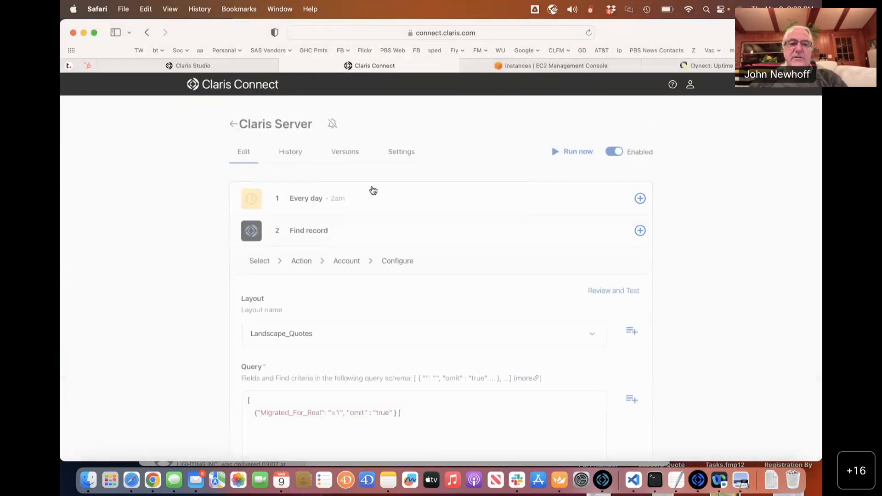
pyautogui.scroll(-5, 304, 312)
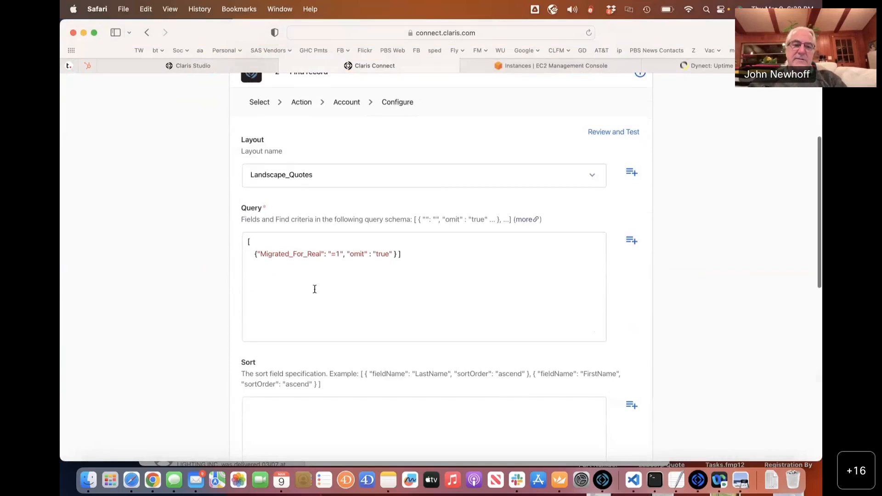
pyautogui.moveTo(321, 254); pyautogui.dragTo(261, 252)
pyautogui.press('super+c')
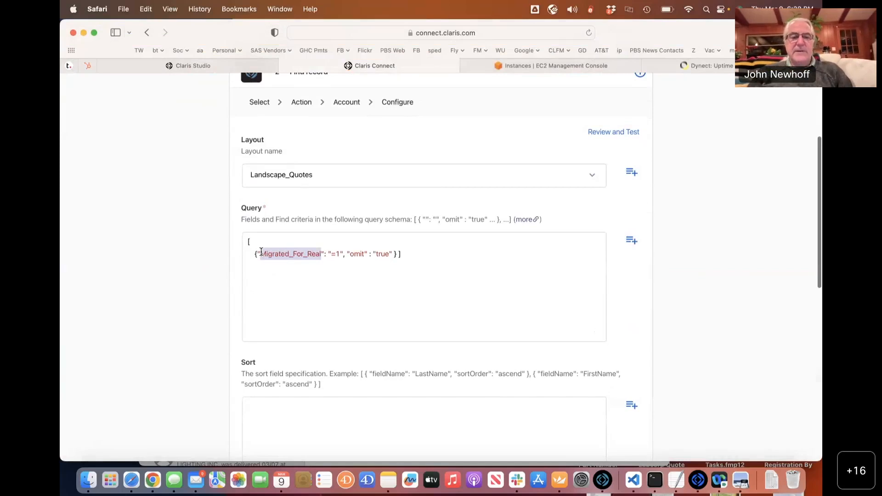
pyautogui.write('Number5')
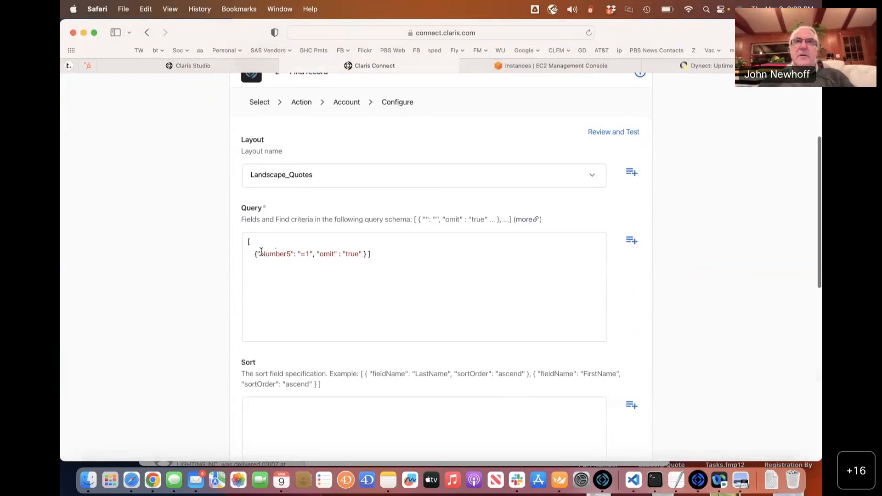
pyautogui.doubleClick(265, 254)
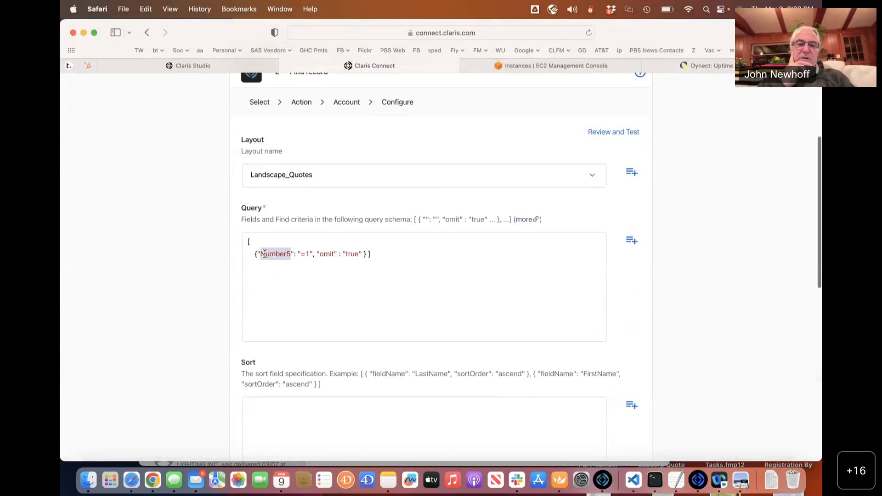
pyautogui.press('super+v')
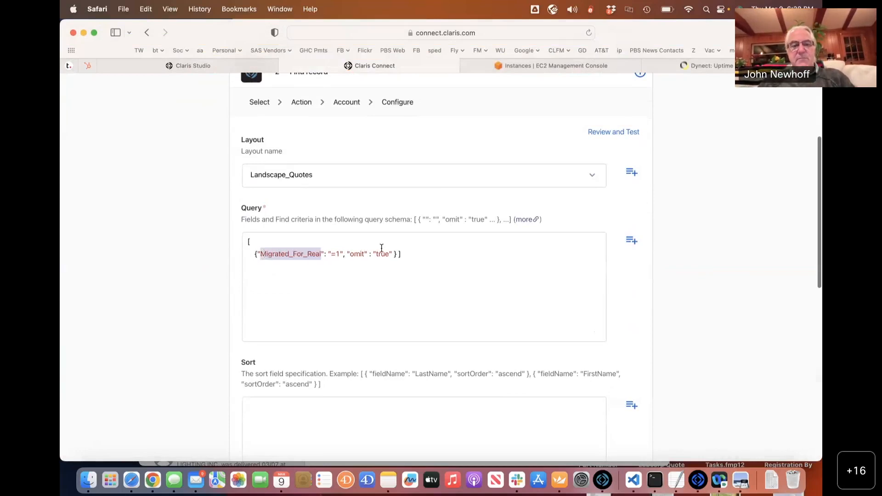
pyautogui.scroll(-1, 382, 248)
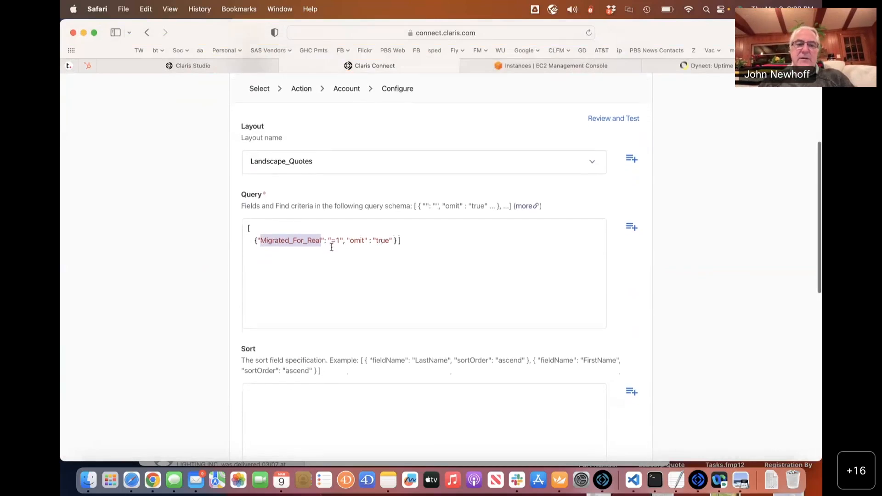
pyautogui.scroll(-2, 331, 247)
pyautogui.scroll(-10, 331, 247)
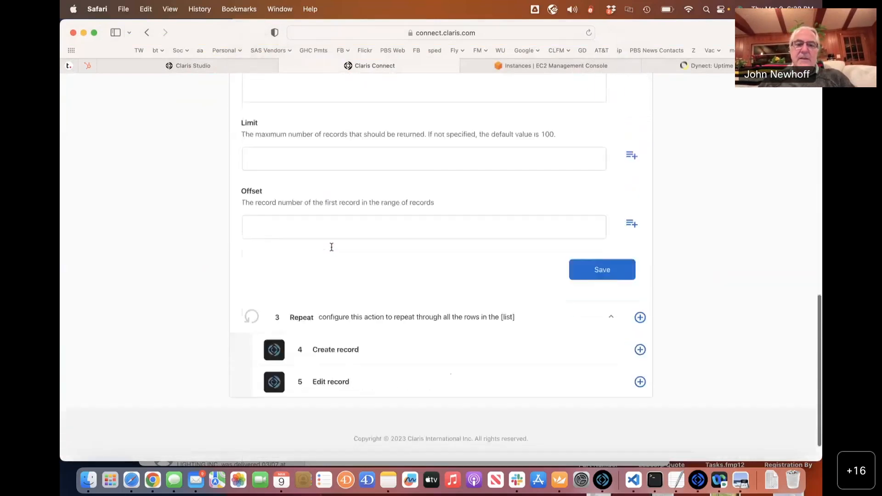
pyautogui.click(598, 235)
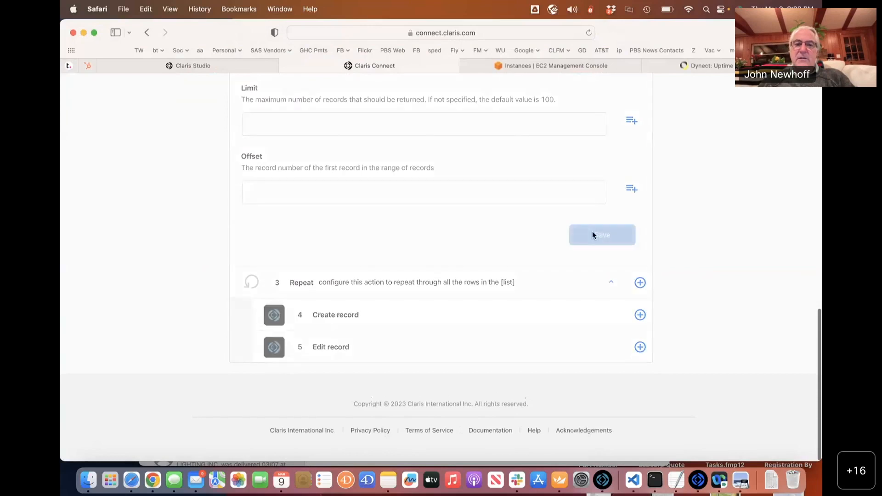
# Delete the Edit record step (step 5) from the flow.
pyautogui.click(639, 327)
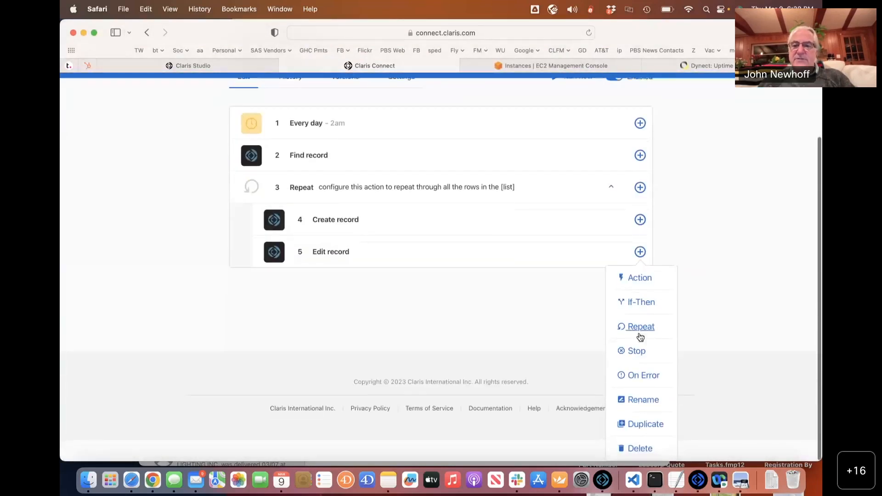
pyautogui.click(636, 447)
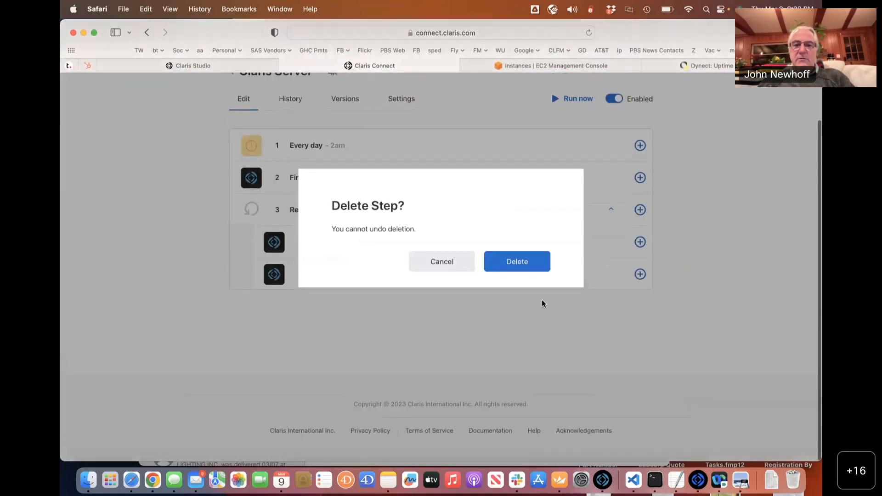
pyautogui.click(522, 261)
# Run the flow now and confirm the version 55 run succeeded in History.
pyautogui.scroll(3, 461, 229)
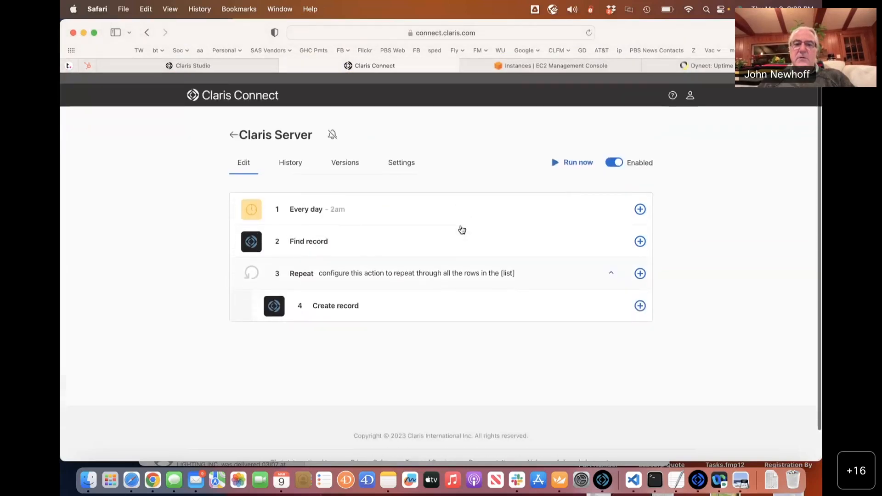
pyautogui.click(568, 155)
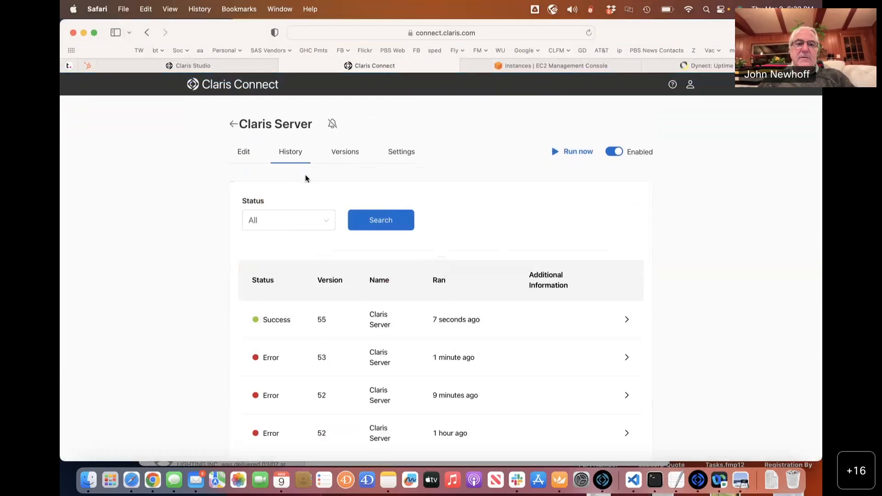
pyautogui.press('super+Tab')
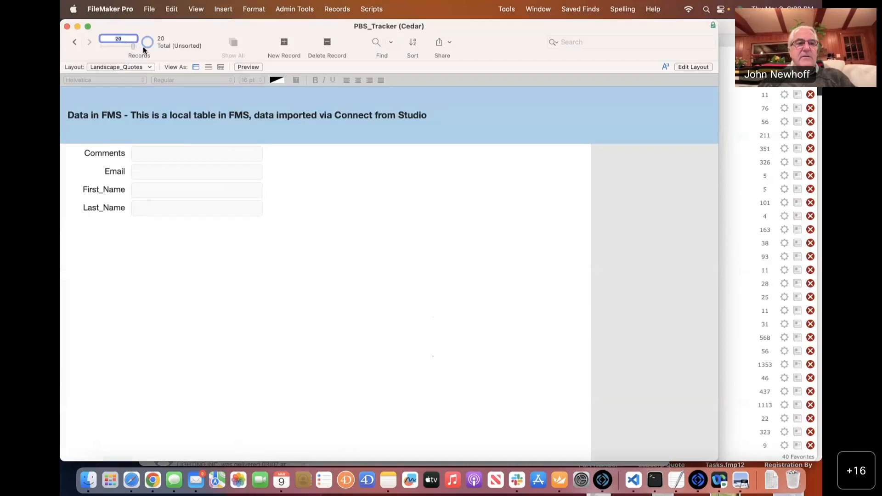
# Page back and forward through PBS_Tracker's Landscape_Quotes records, ending on the last record, 20.
pyautogui.click(76, 42)
pyautogui.click(76, 42)
pyautogui.click(76, 43)
pyautogui.click(76, 42)
pyautogui.click(76, 42)
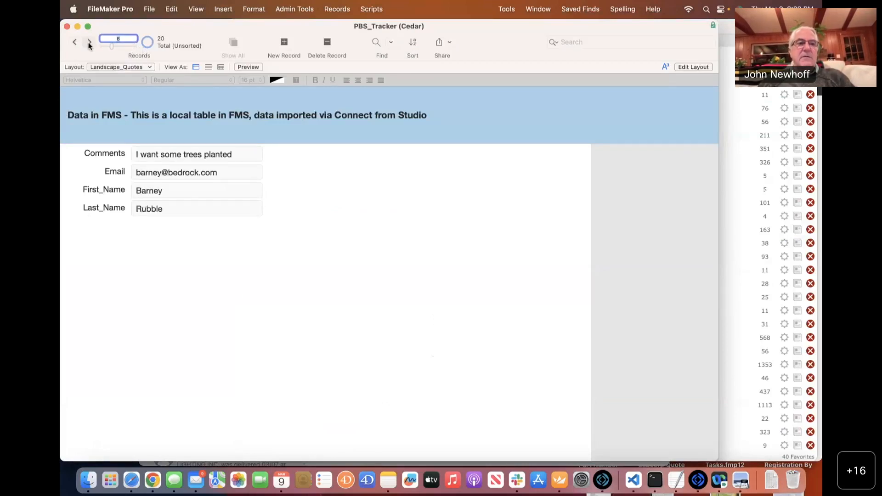
pyautogui.click(94, 42)
pyautogui.click(94, 42)
pyautogui.click(94, 42)
pyautogui.click(95, 43)
pyautogui.click(95, 42)
pyautogui.click(94, 43)
pyautogui.click(95, 42)
pyautogui.click(94, 42)
pyautogui.click(94, 42)
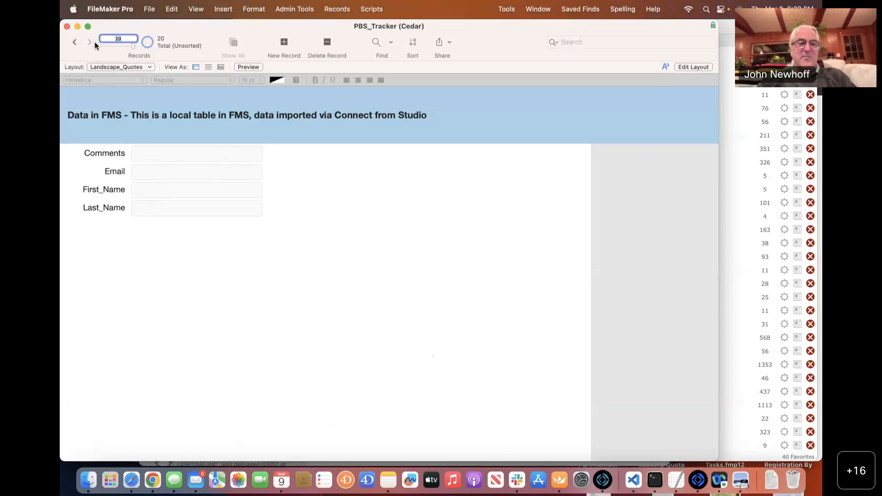
pyautogui.press('super+Tab')
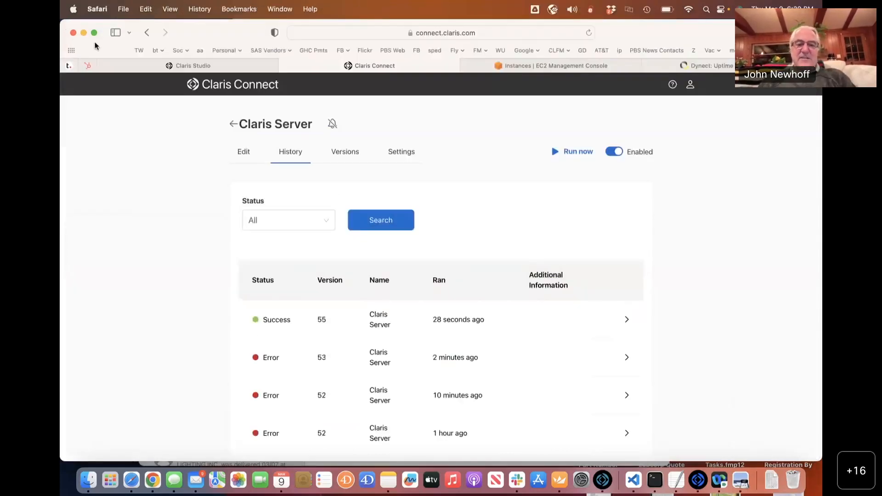
# Return to the flow editor and review the Create record step's settings and options.
pyautogui.click(244, 151)
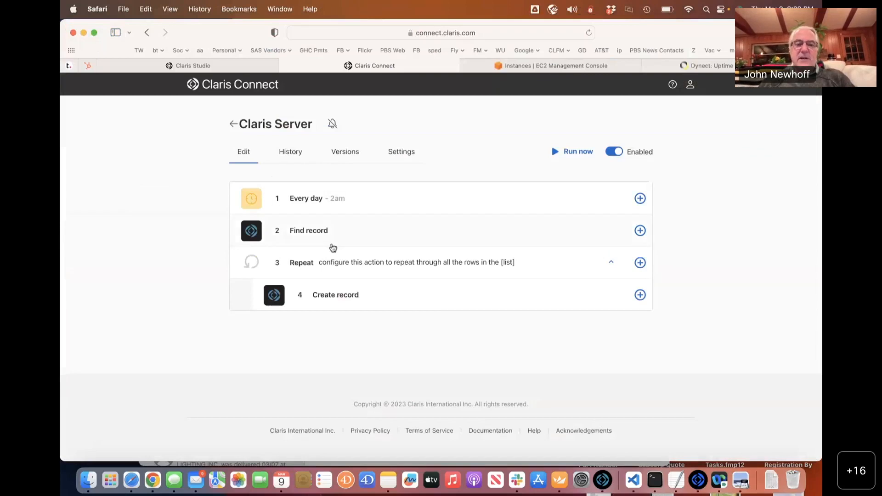
pyautogui.click(345, 296)
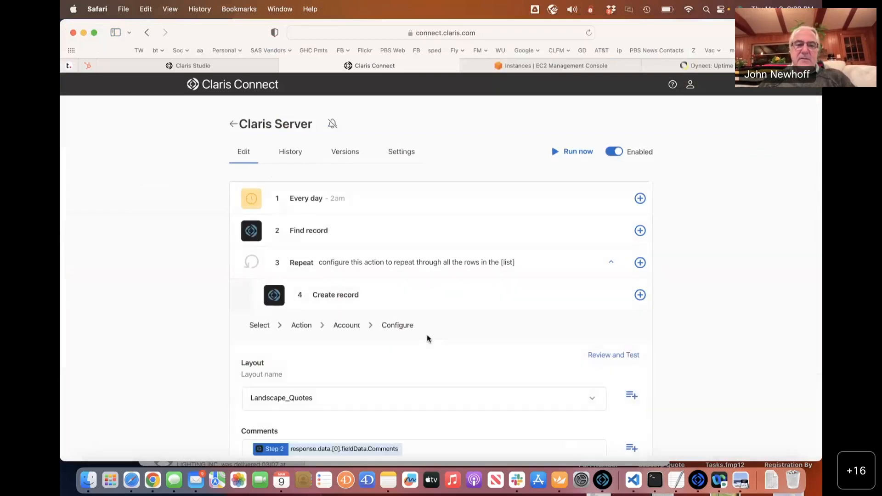
pyautogui.scroll(-5, 423, 340)
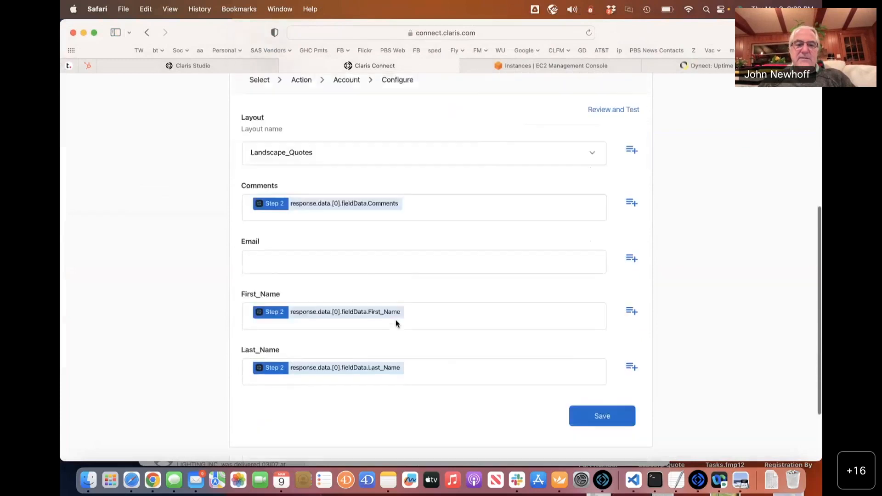
pyautogui.scroll(-1, 395, 324)
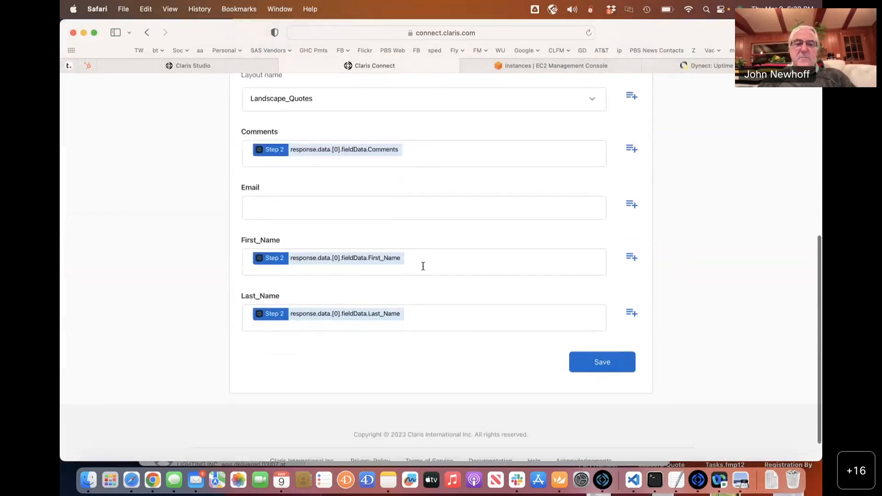
pyautogui.scroll(3, 422, 265)
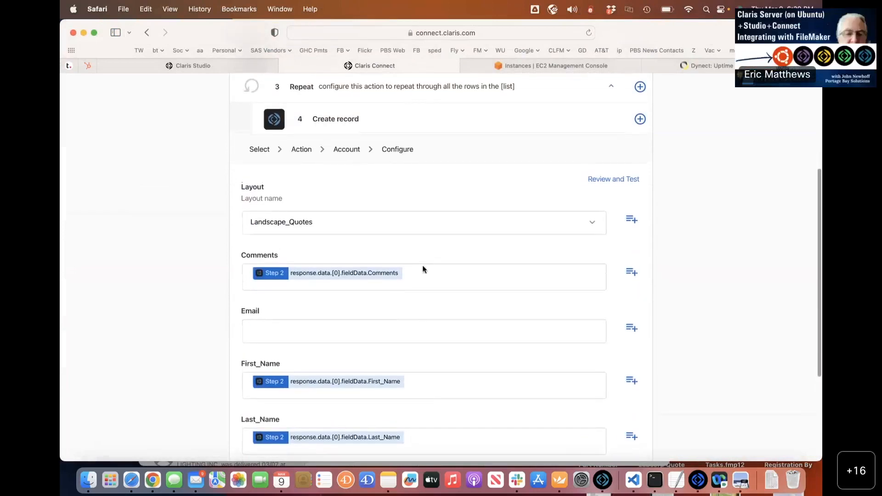
pyautogui.scroll(1, 423, 266)
pyautogui.click(640, 156)
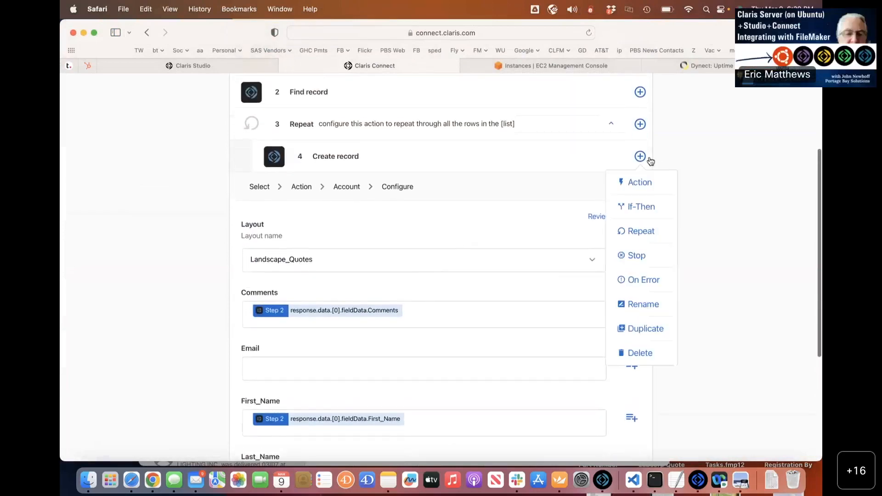
pyautogui.click(614, 160)
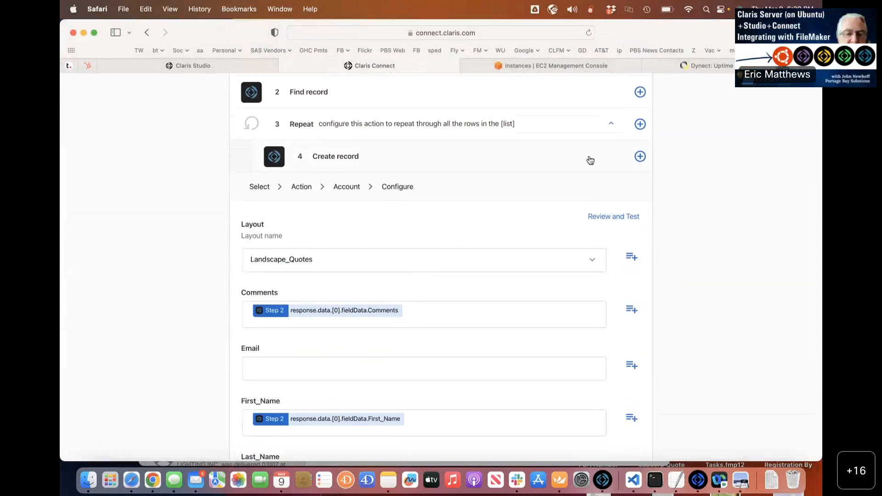
pyautogui.click(611, 159)
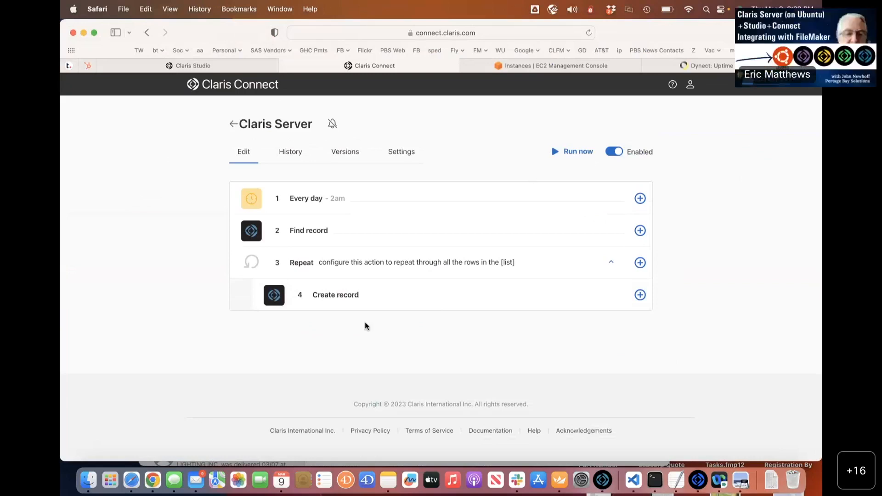
# Re-expand Create record to check it, then collapse it back to the four-step outline.
pyautogui.click(600, 309)
pyautogui.scroll(-3, 600, 307)
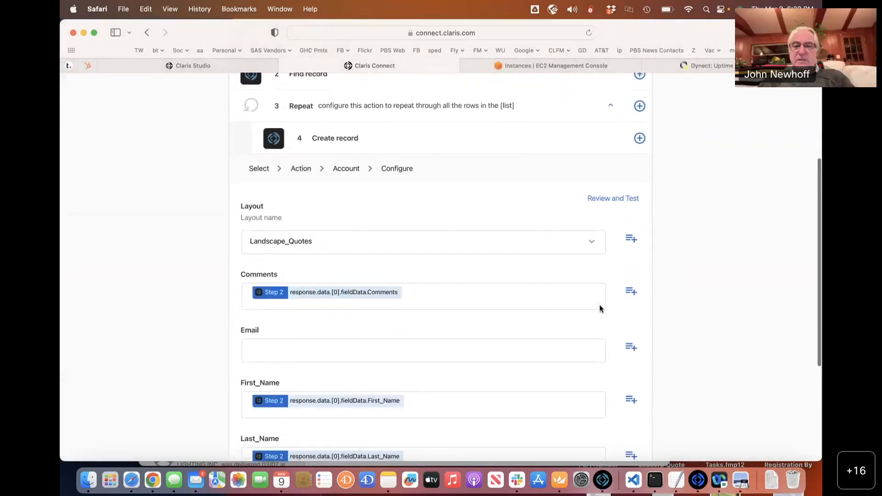
pyautogui.click(585, 139)
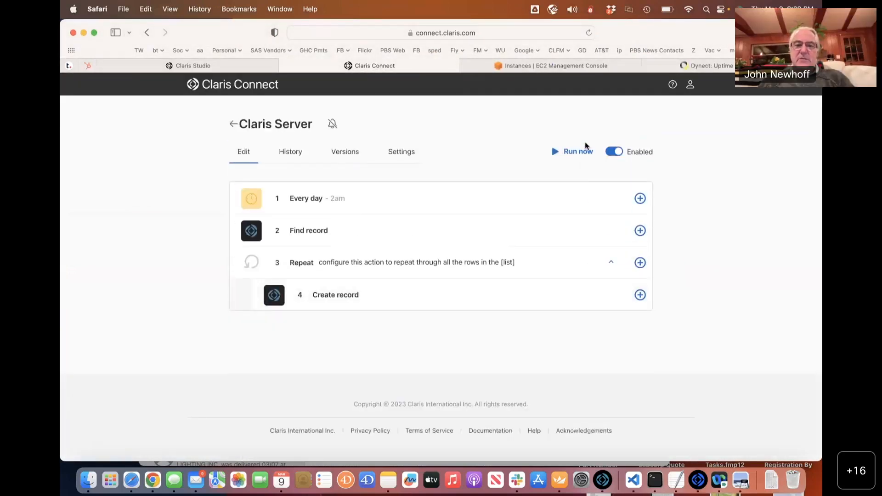
pyautogui.click(415, 295)
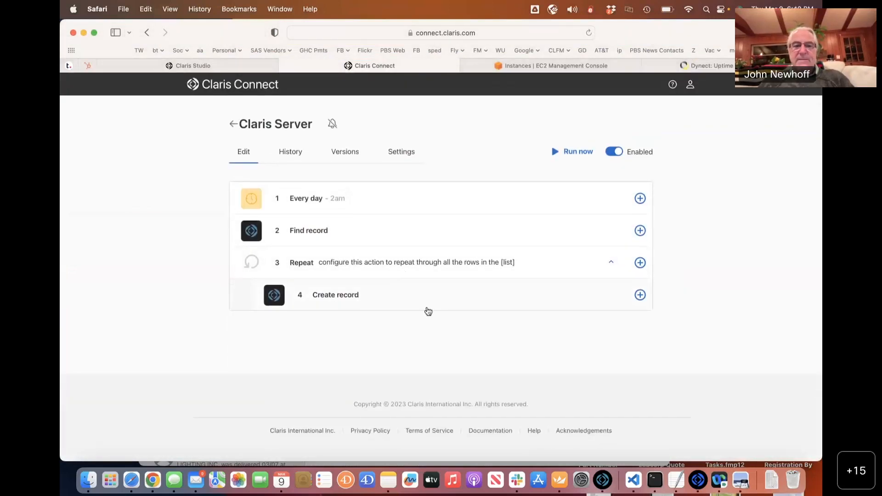
pyautogui.click(396, 287)
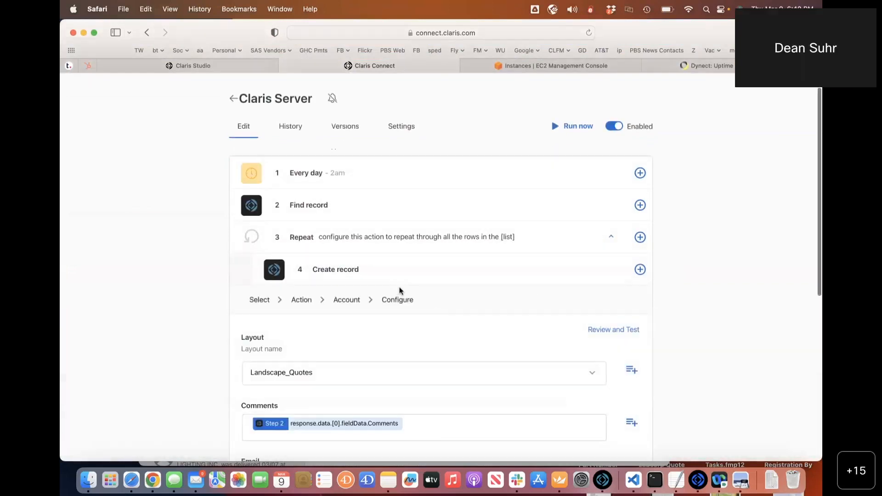
pyautogui.click(471, 271)
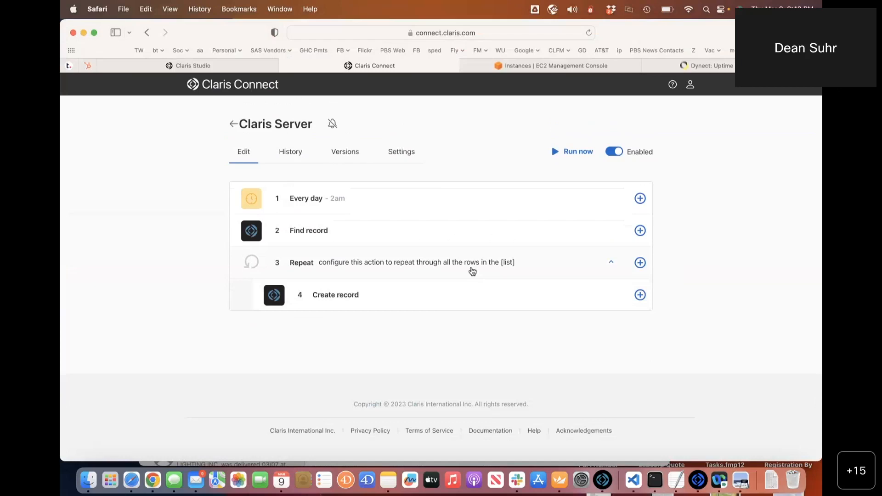
pyautogui.click(429, 231)
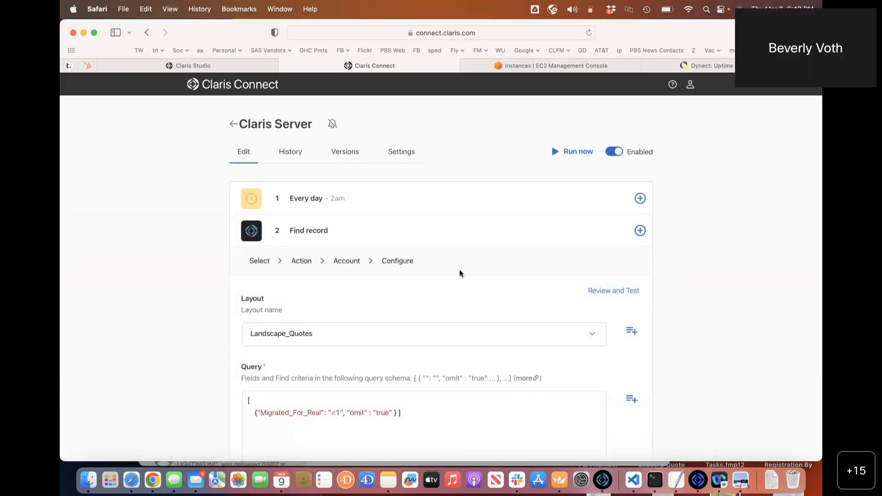
pyautogui.click(427, 243)
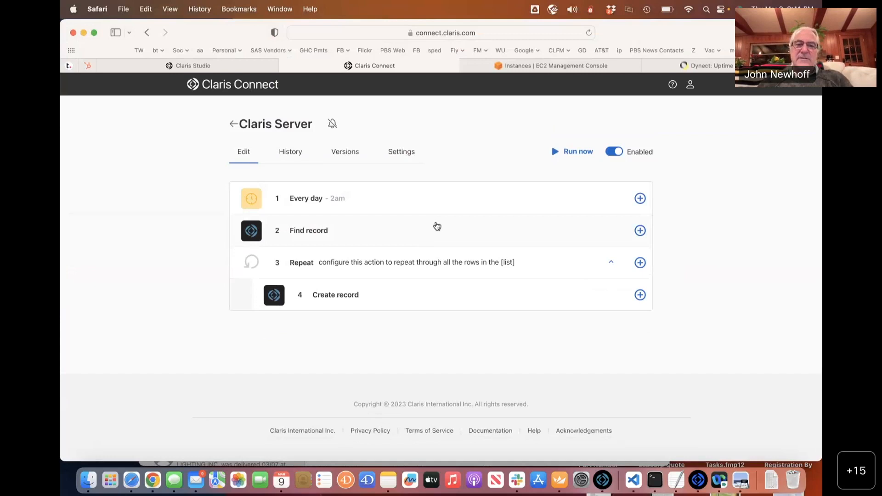
# Expand the Find record step and browse its layouts, leaving Landscape_Quotes selected.
pyautogui.click(437, 226)
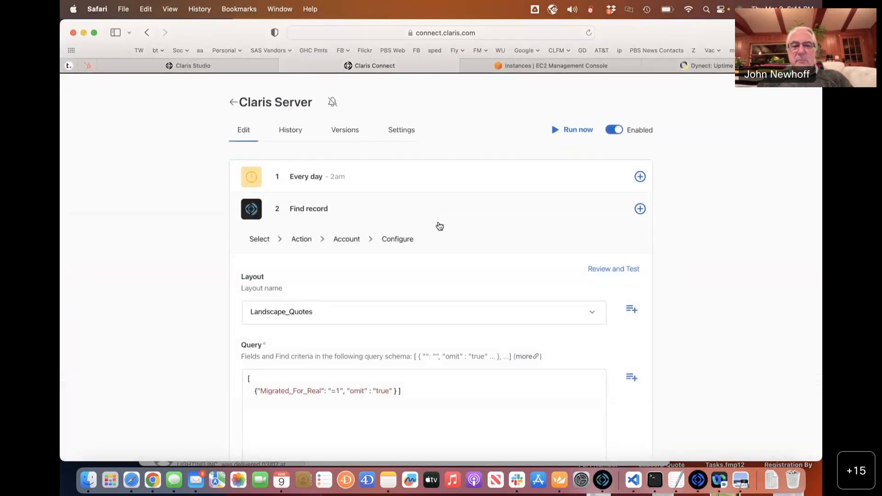
pyautogui.scroll(-3, 497, 267)
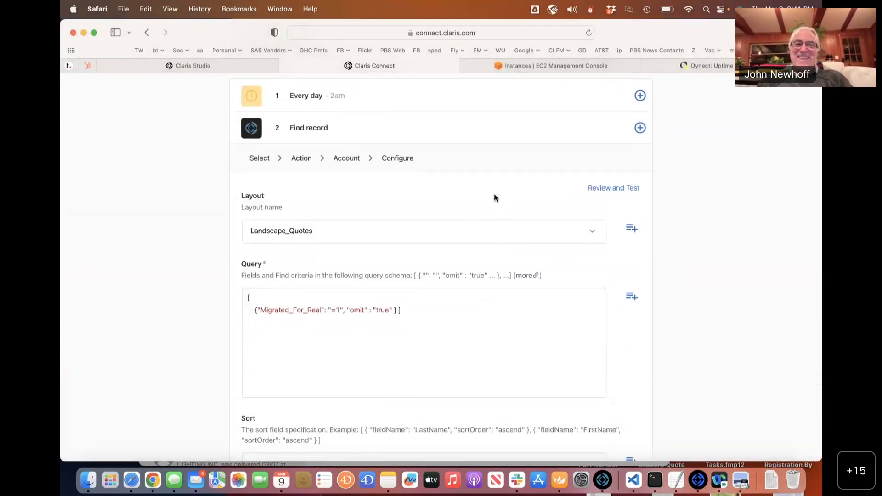
pyautogui.scroll(1, 491, 198)
pyautogui.scroll(1, 488, 197)
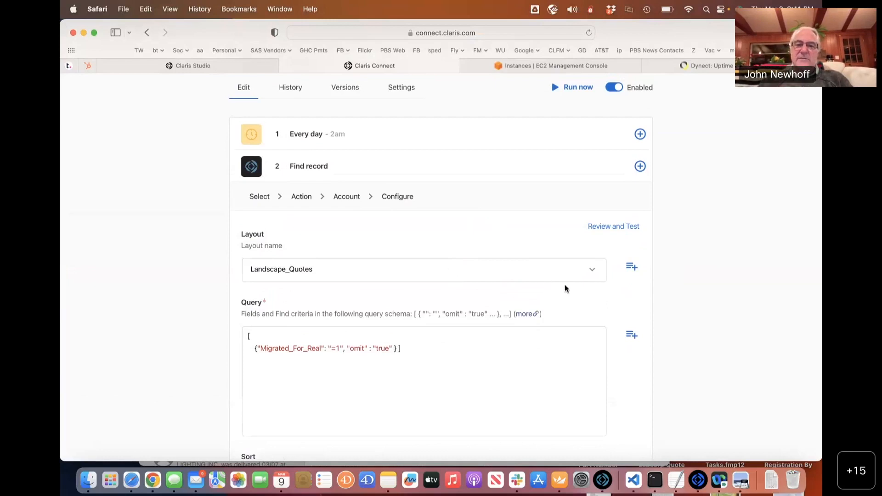
pyautogui.click(592, 273)
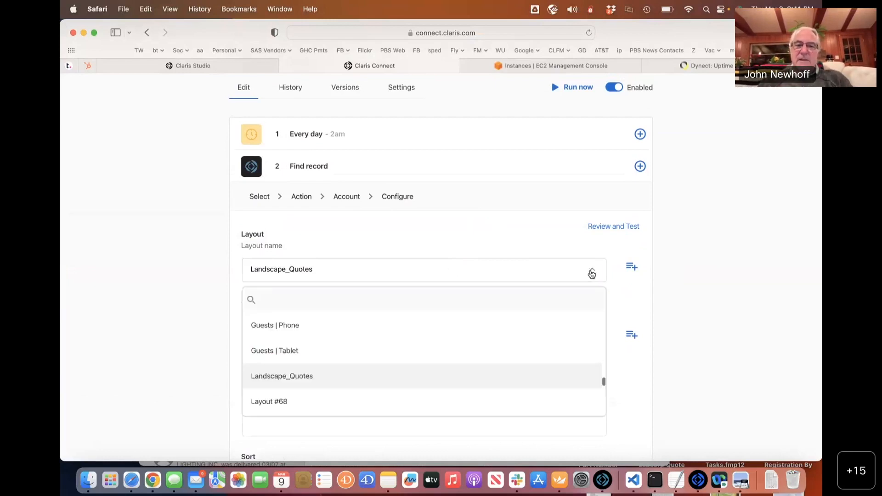
pyautogui.click(664, 253)
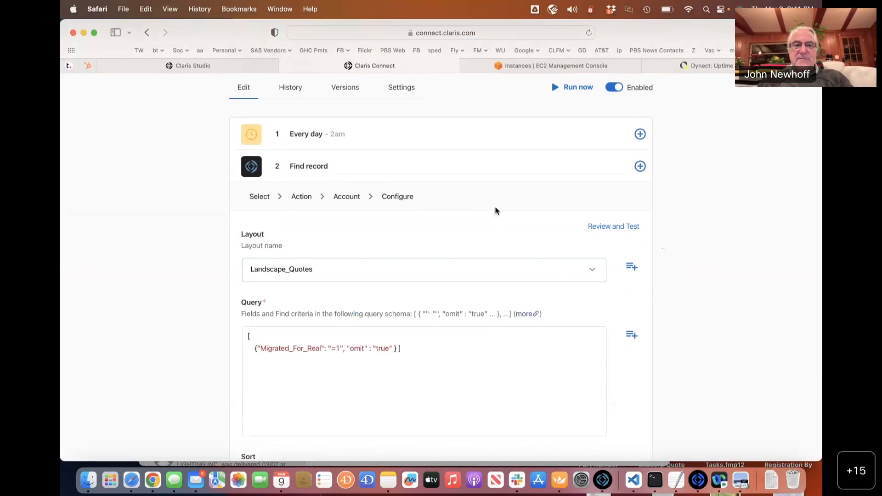
# Switch the Find record layout to Guests | Phone, then back to Landscape_Quotes.
pyautogui.click(396, 175)
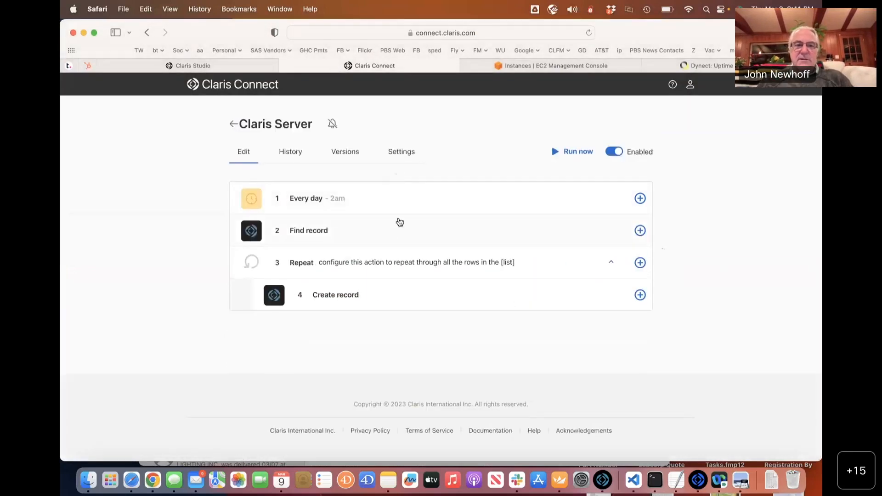
pyautogui.click(381, 235)
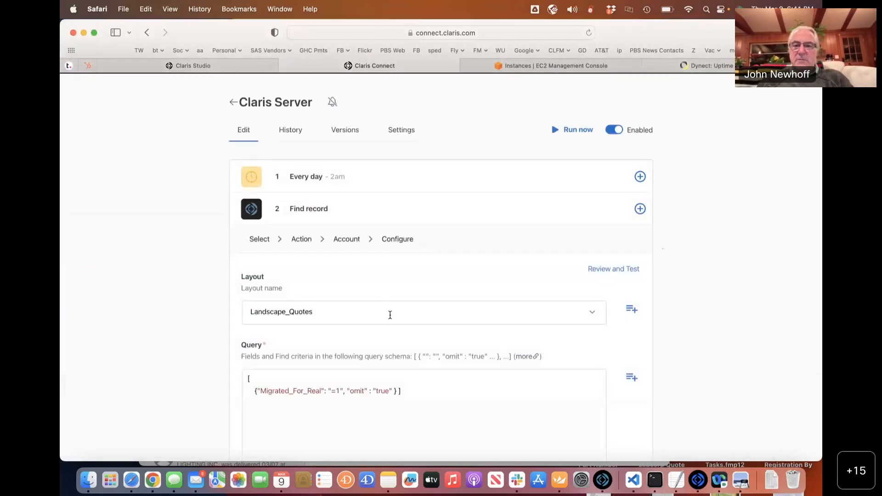
pyautogui.click(390, 315)
pyautogui.click(313, 374)
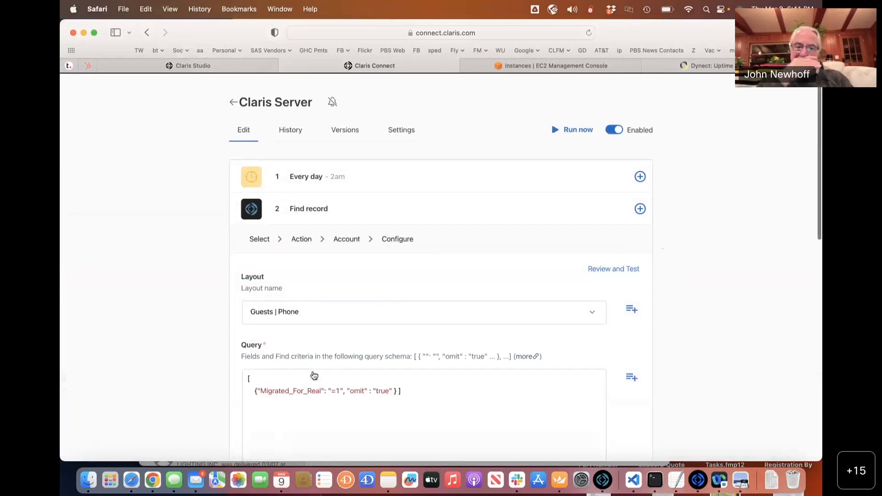
pyautogui.scroll(-3, 313, 376)
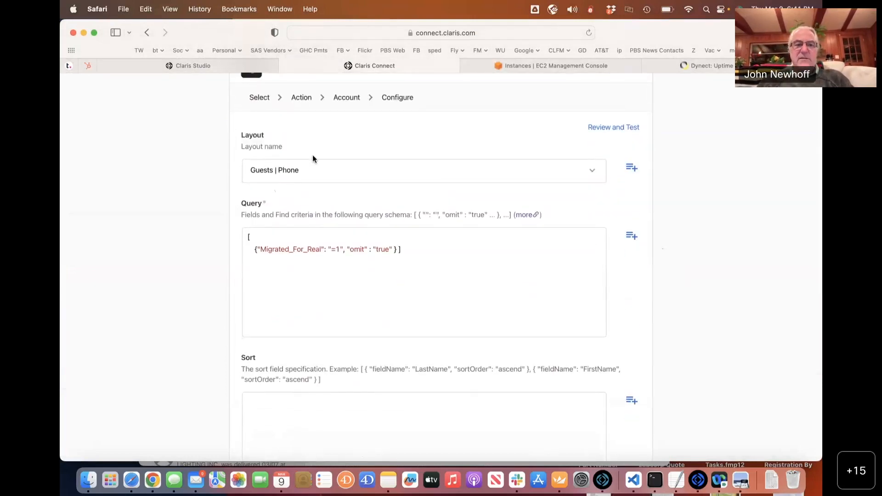
pyautogui.click(303, 170)
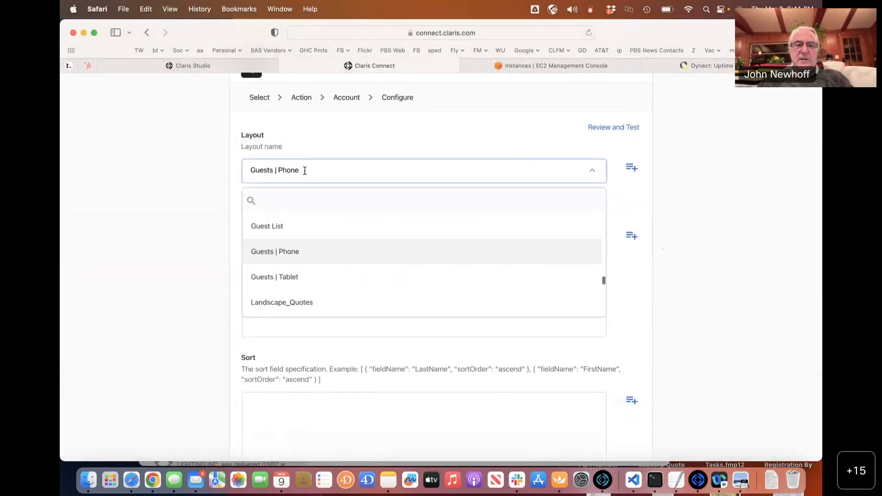
pyautogui.click(317, 304)
pyautogui.scroll(2, 554, 201)
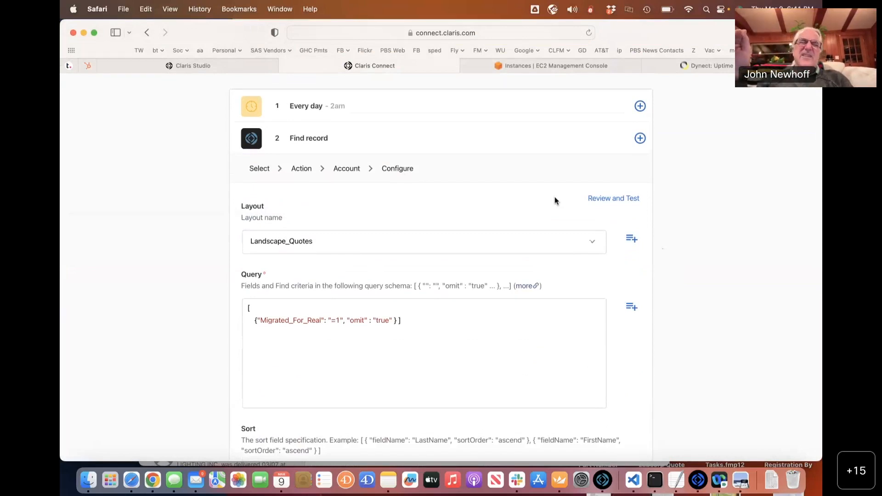
# Keep the edits and save the Find record step with its Migrated_For_Real omit query.
pyautogui.click(342, 156)
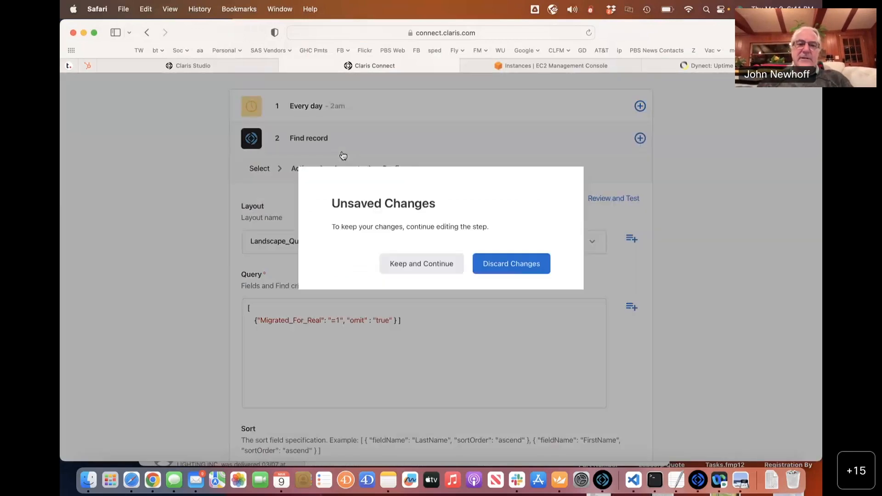
pyautogui.click(430, 270)
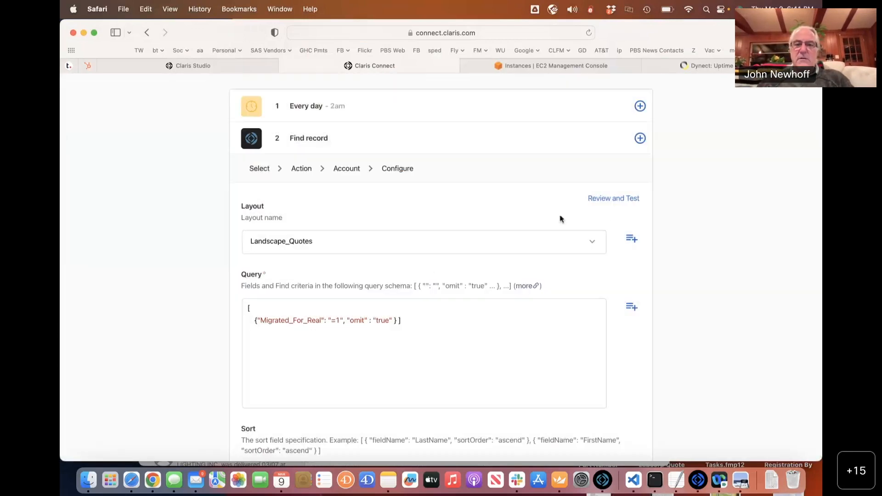
pyautogui.scroll(-5, 619, 210)
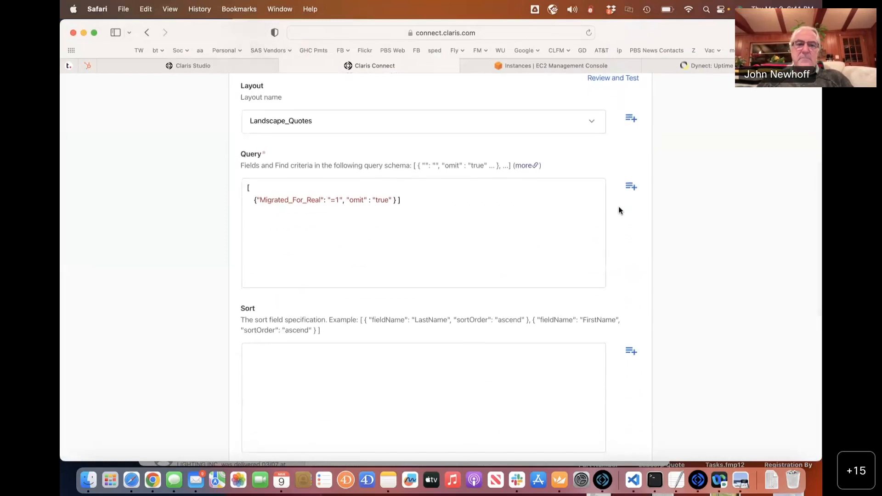
pyautogui.scroll(2, 618, 206)
pyautogui.scroll(-10, 618, 205)
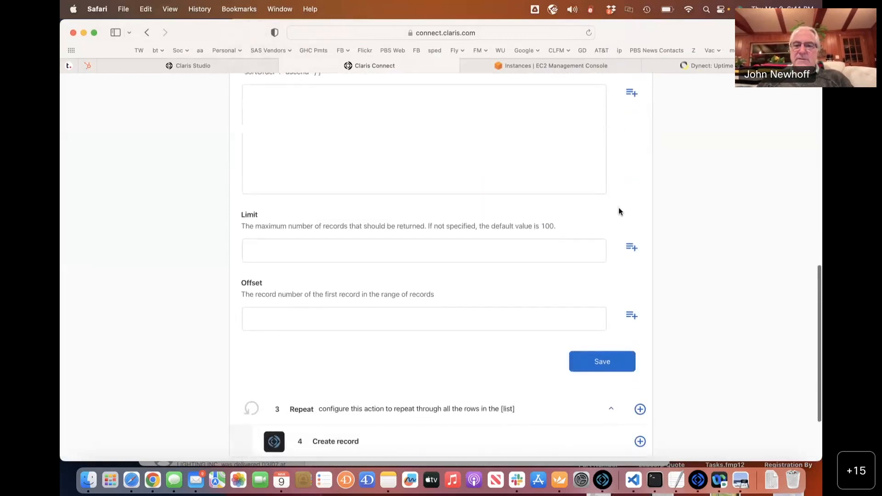
pyautogui.click(598, 360)
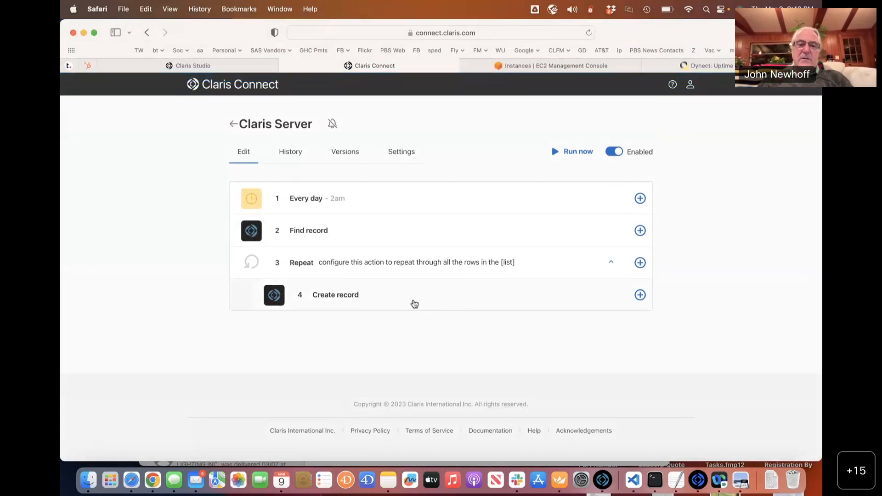
# Open Create record, try the Internal Notes layout, then load Landscape_Quotes' Comments, Email, First_Name and Last_Name fields.
pyautogui.click(390, 301)
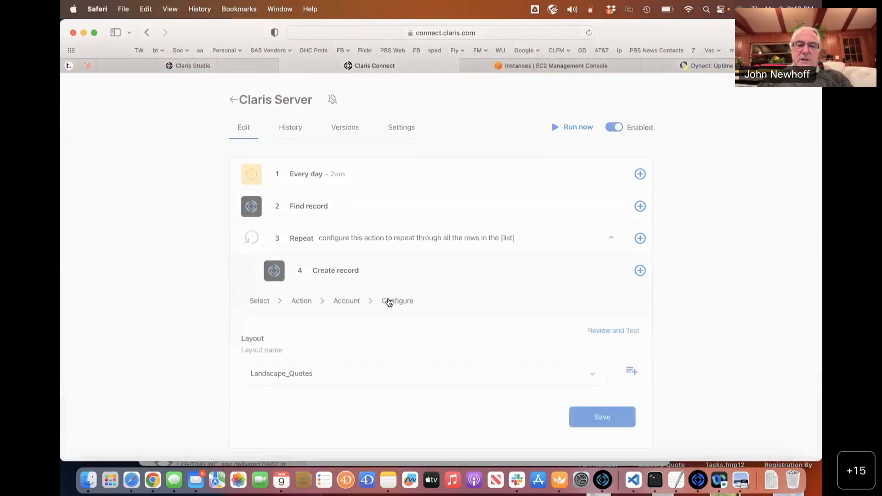
pyautogui.click(356, 290)
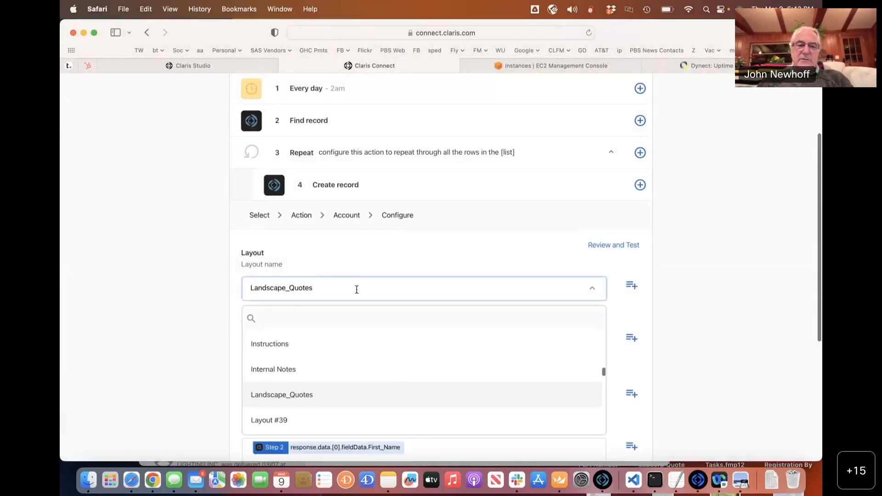
pyautogui.scroll(-3, 351, 285)
pyautogui.click(297, 233)
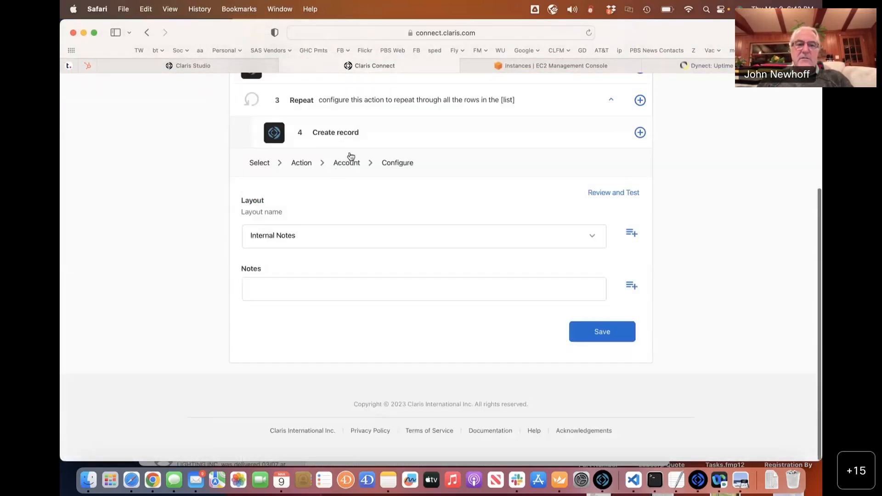
pyautogui.scroll(3, 370, 162)
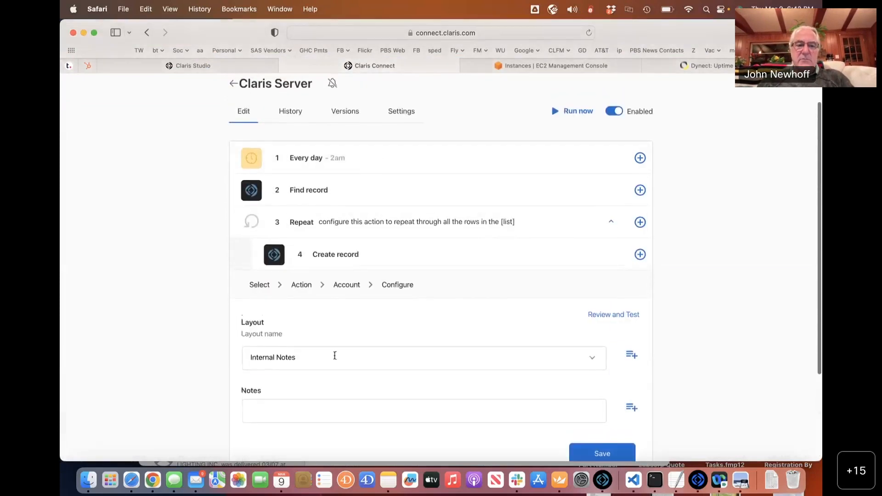
pyautogui.click(334, 356)
pyautogui.scroll(-2, 311, 260)
pyautogui.click(301, 218)
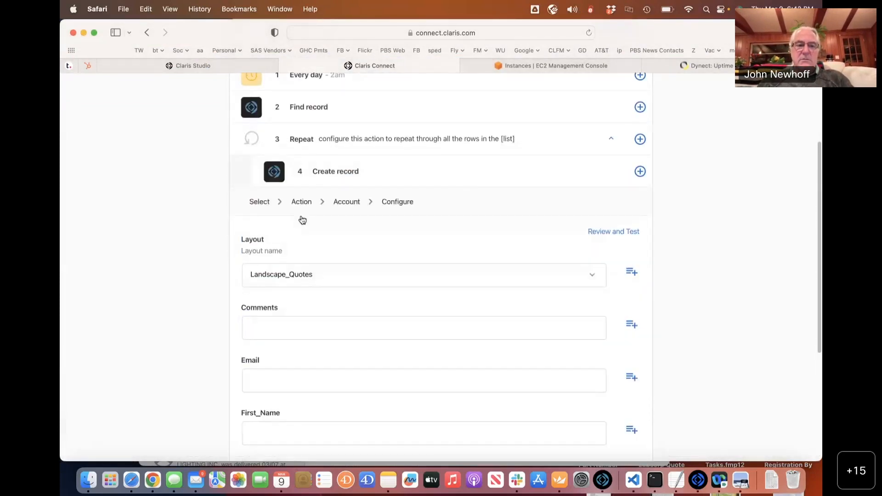
pyautogui.scroll(-4, 301, 219)
pyautogui.scroll(2, 302, 220)
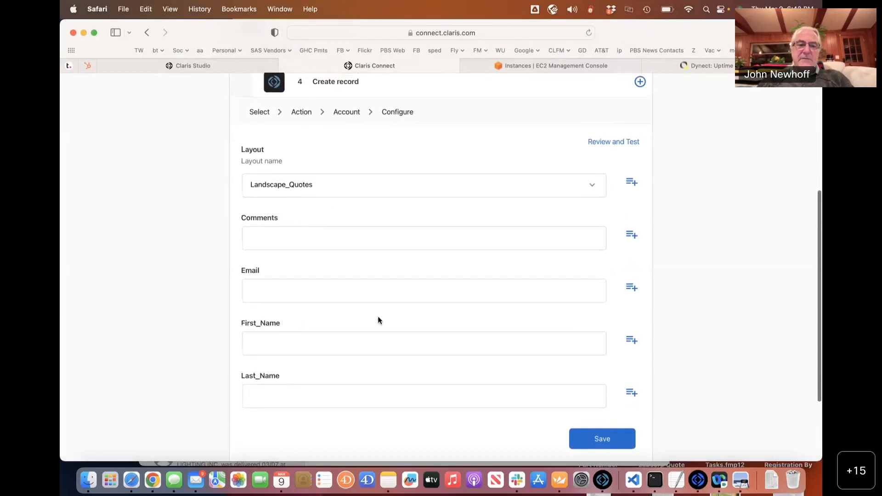
pyautogui.scroll(-2, 378, 320)
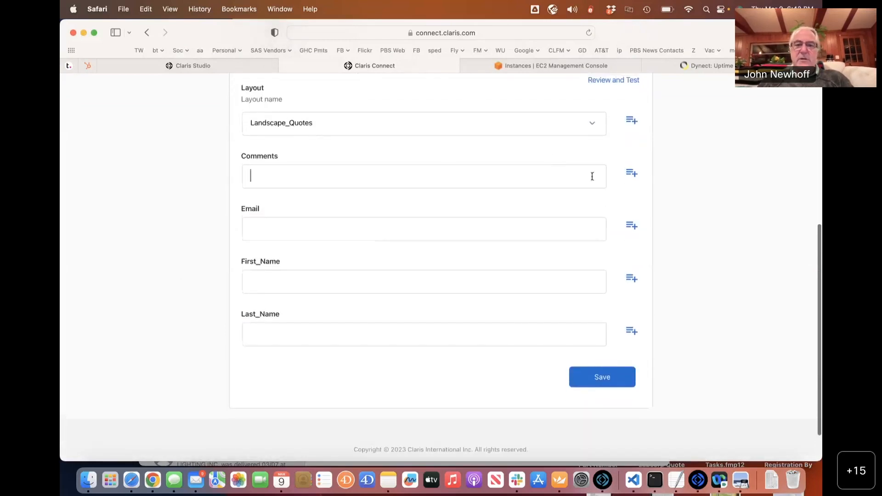
# Map the Comments field to the Find record step's fieldData Comments value.
pyautogui.click(632, 173)
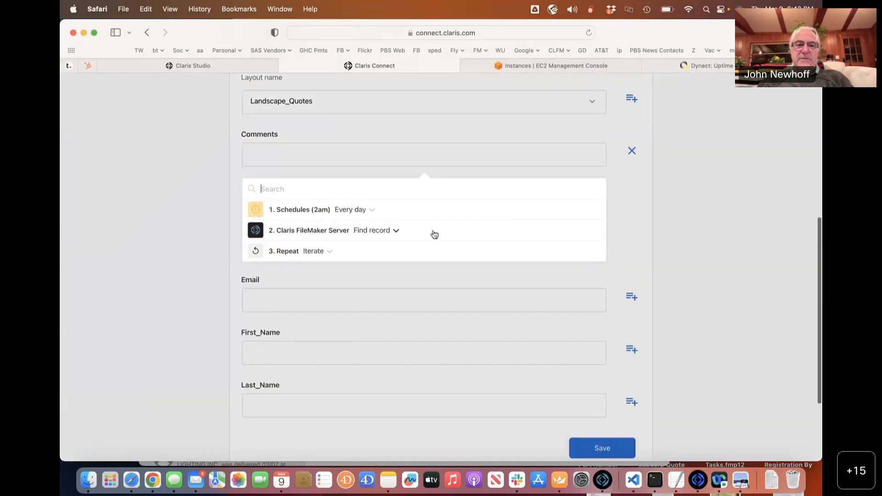
pyautogui.click(396, 230)
pyautogui.scroll(-5, 416, 296)
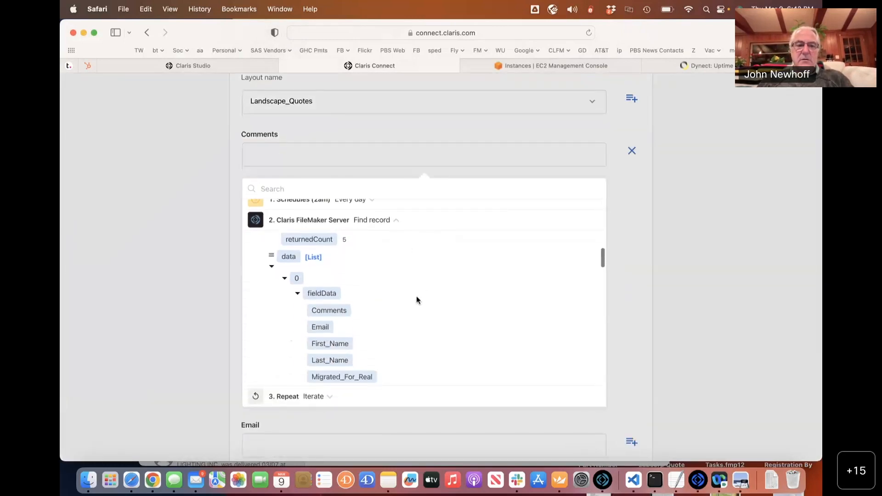
pyautogui.scroll(-3, 416, 296)
pyautogui.scroll(-3, 334, 283)
pyautogui.scroll(-5, 335, 282)
pyautogui.scroll(3, 334, 282)
pyautogui.scroll(-5, 334, 283)
pyautogui.scroll(1, 335, 282)
pyautogui.scroll(-3, 334, 282)
pyautogui.scroll(6, 334, 282)
pyautogui.scroll(9, 334, 283)
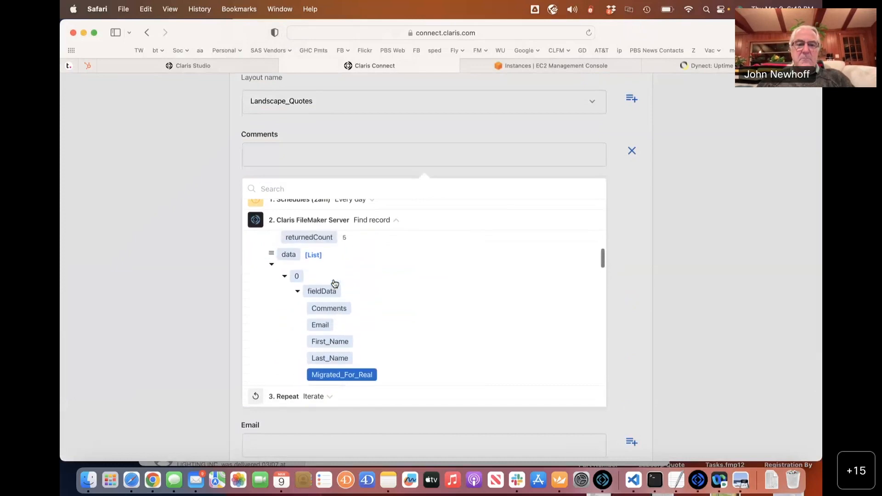
pyautogui.scroll(2, 332, 346)
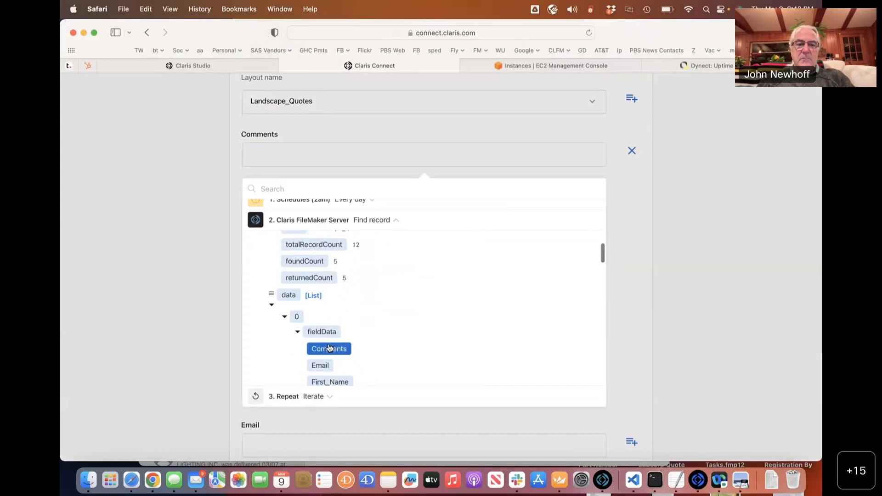
pyautogui.click(329, 349)
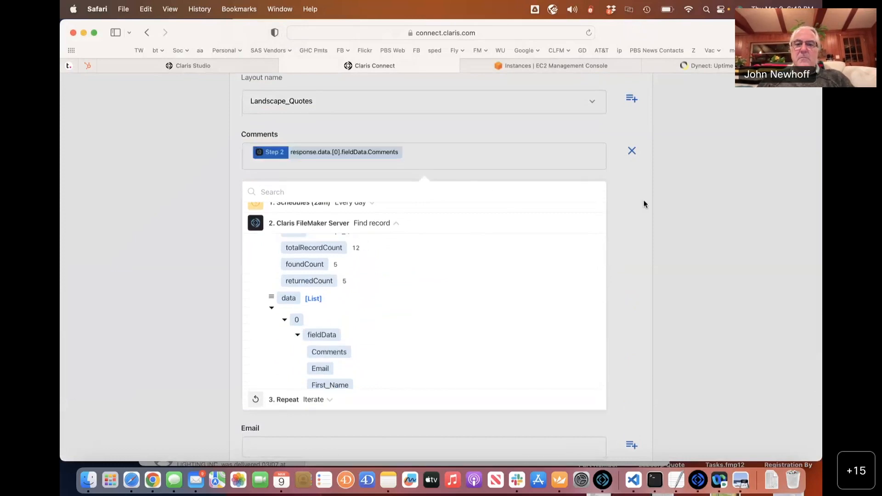
pyautogui.click(623, 208)
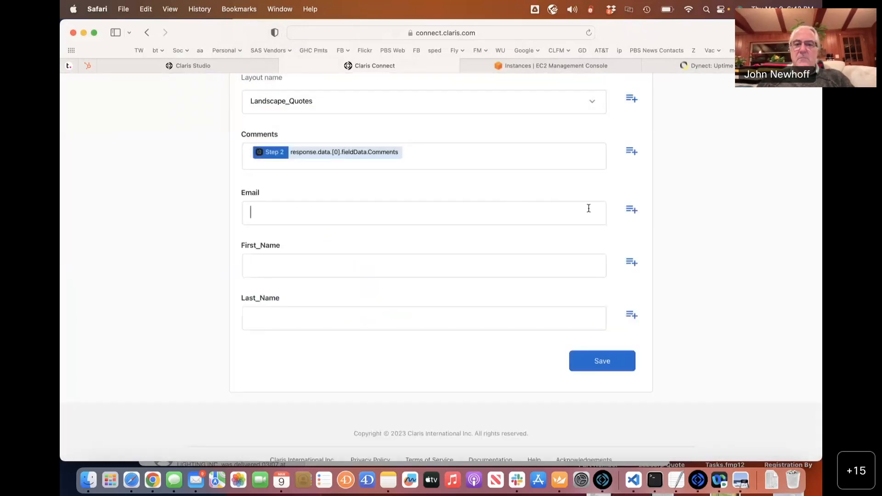
# Map Email and First_Name to the Find record step's fieldData Email and First_Name values.
pyautogui.click(630, 209)
pyautogui.click(384, 232)
pyautogui.scroll(-6, 383, 231)
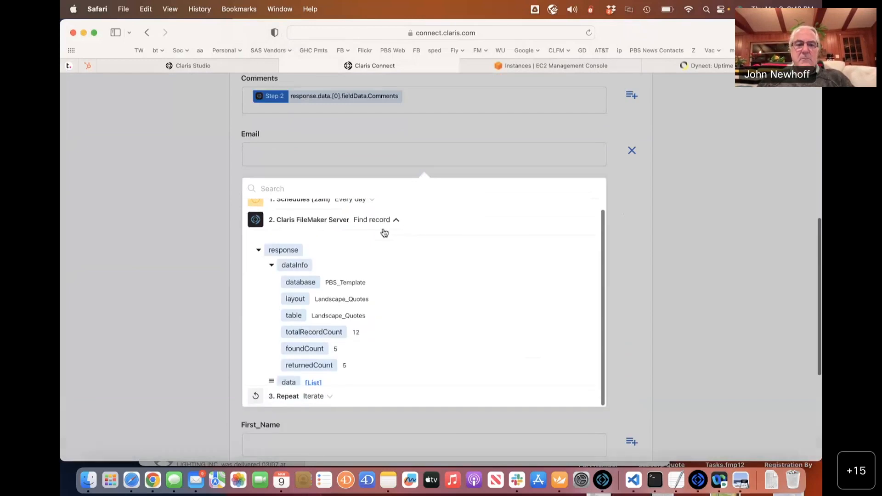
pyautogui.scroll(-2, 383, 232)
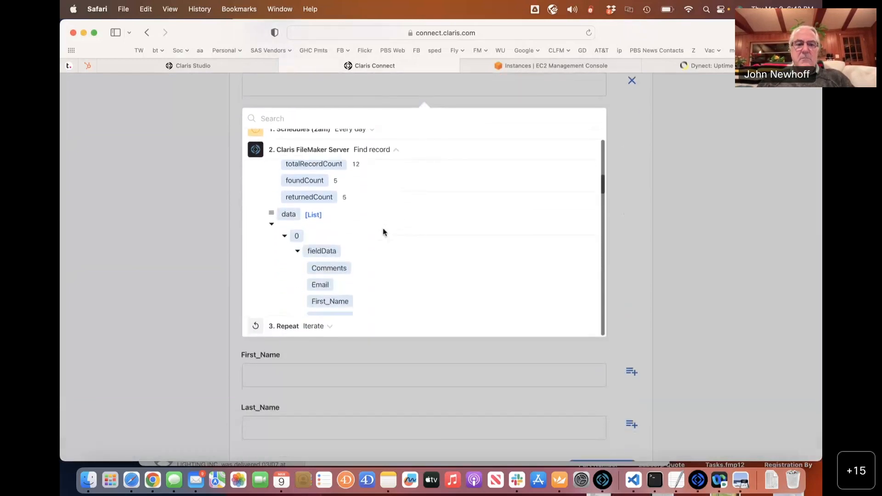
pyautogui.click(320, 279)
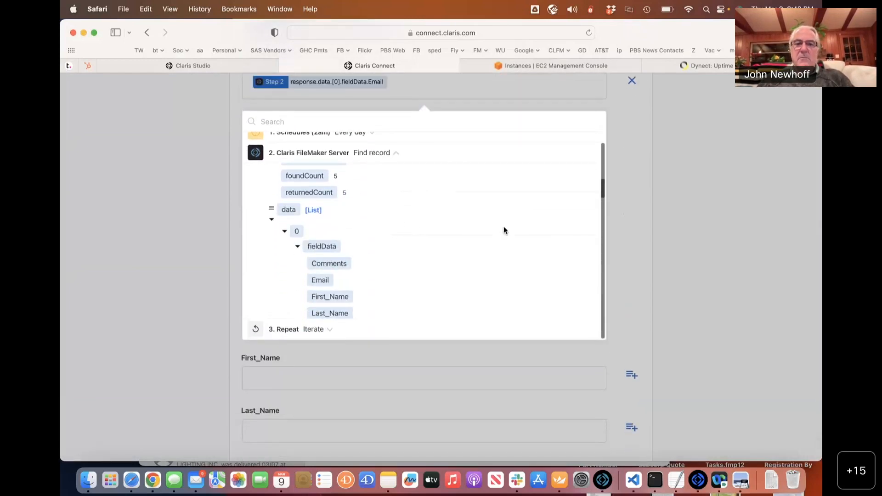
pyautogui.click(694, 155)
pyautogui.click(633, 231)
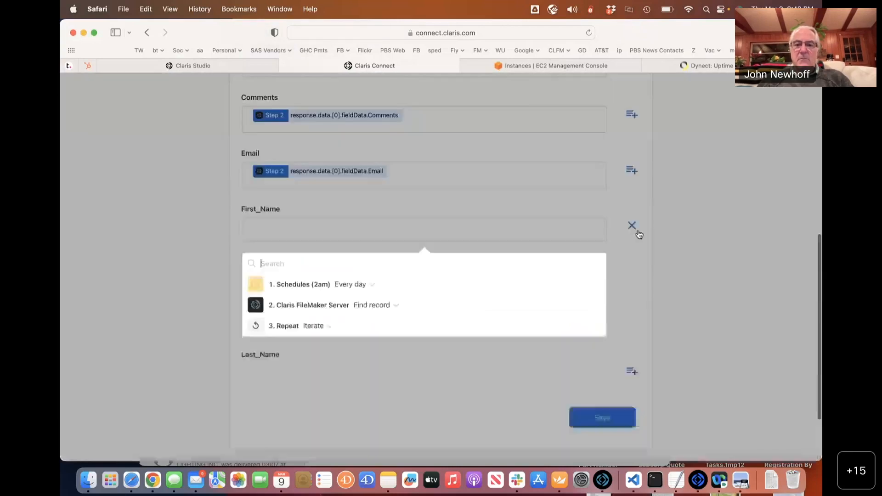
pyautogui.scroll(-2, 442, 248)
pyautogui.click(401, 234)
pyautogui.scroll(-4, 400, 236)
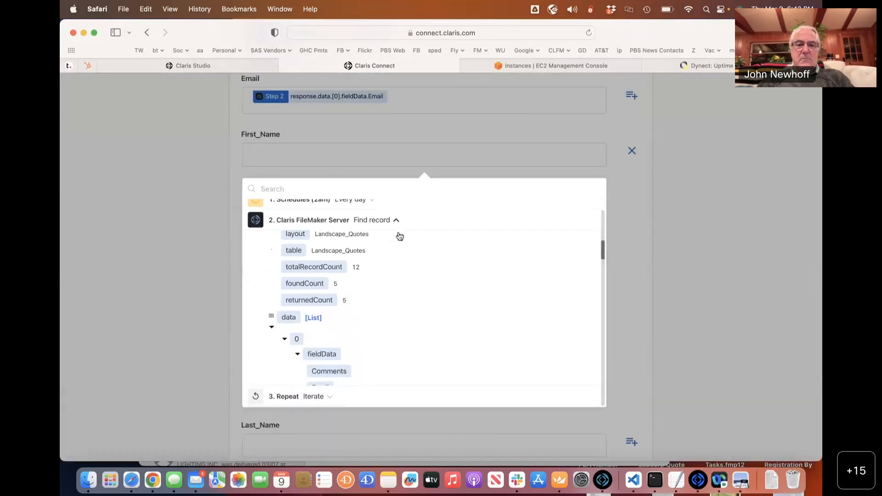
pyautogui.click(330, 334)
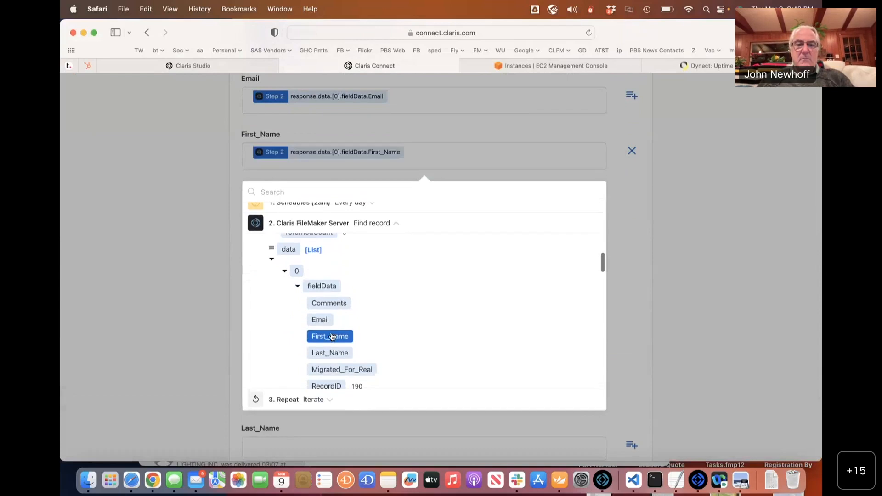
pyautogui.click(714, 210)
# Open the data picker for Last_Name, then close it without inserting a value.
pyautogui.click(484, 290)
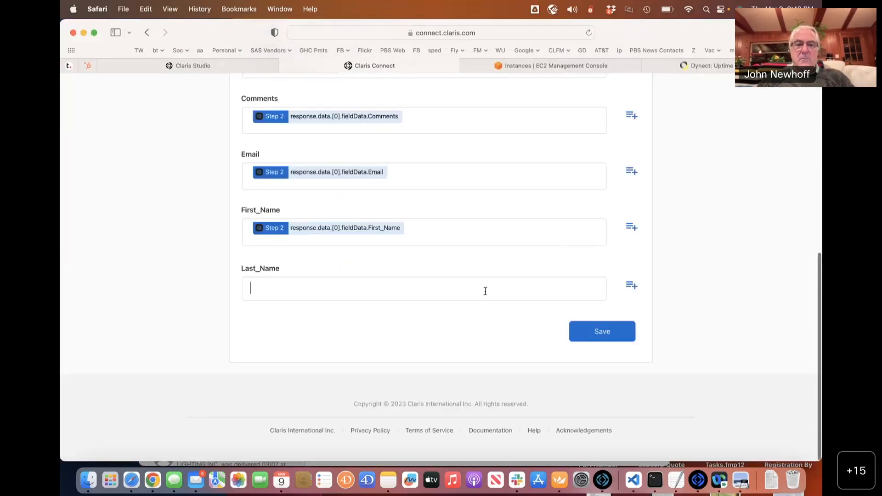
pyautogui.click(632, 286)
pyautogui.click(382, 274)
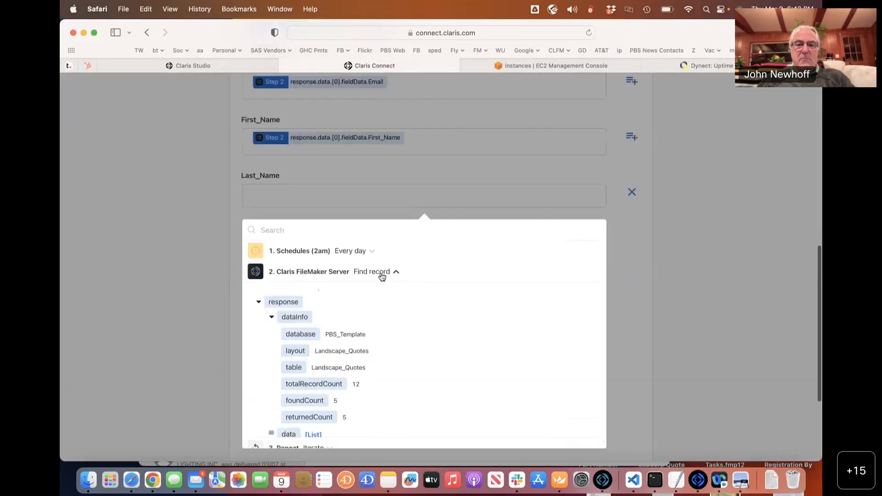
pyautogui.scroll(-5, 381, 272)
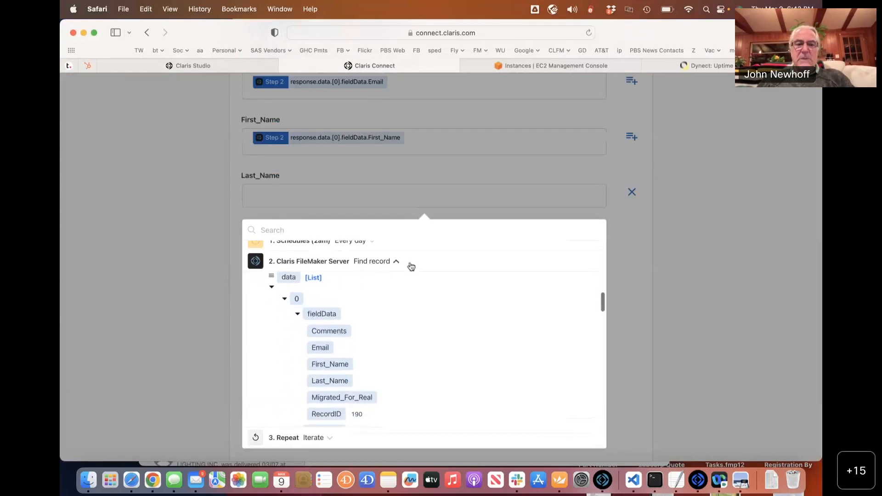
pyautogui.click(684, 172)
pyautogui.scroll(5, 505, 273)
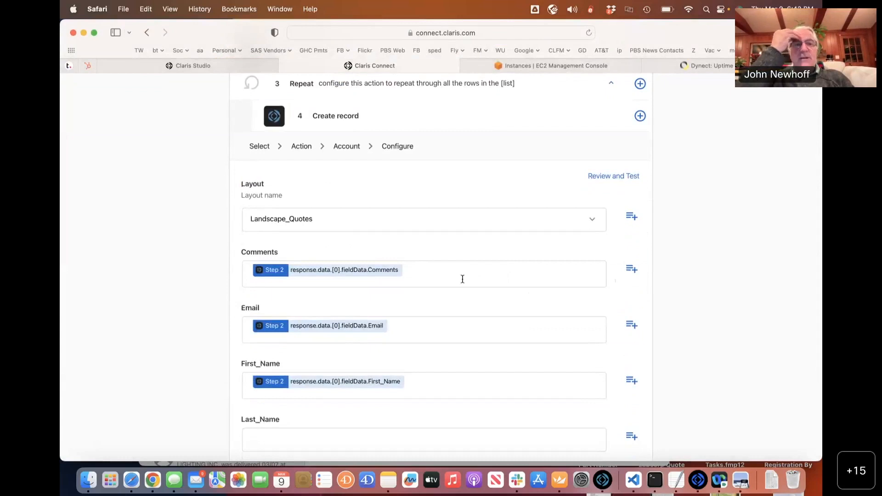
pyautogui.scroll(1, 463, 278)
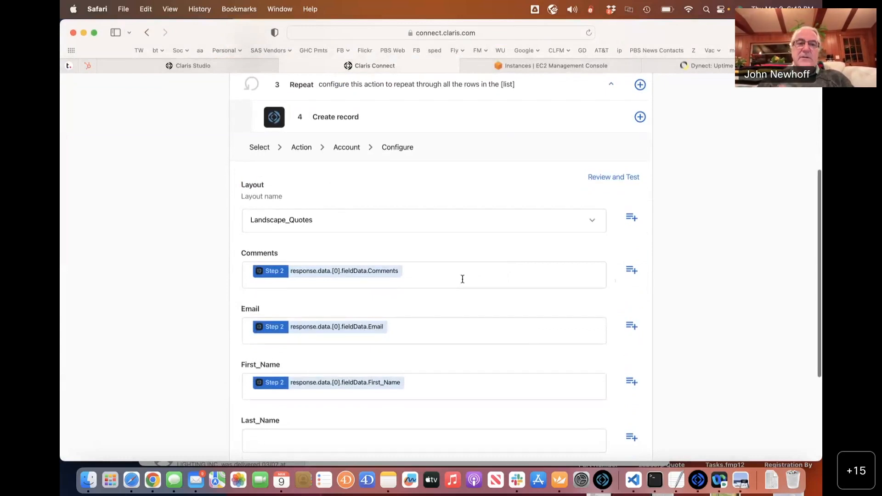
pyautogui.scroll(5, 462, 279)
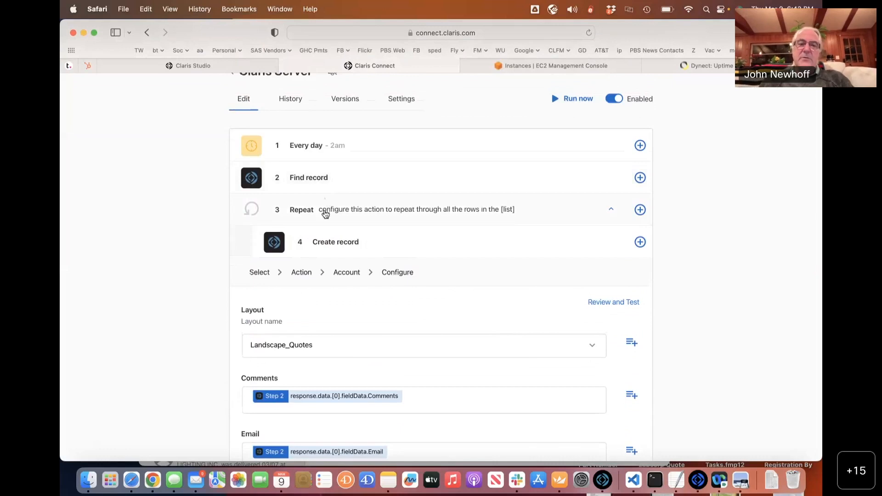
pyautogui.scroll(-5, 404, 234)
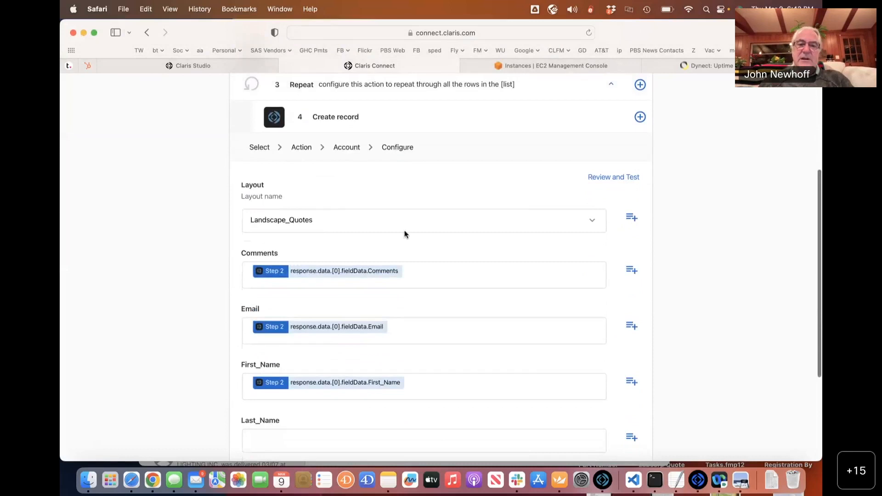
# Replace the Comments mapping with the Repeat step's current item Comments value.
pyautogui.click(531, 268)
pyautogui.press('super+a')
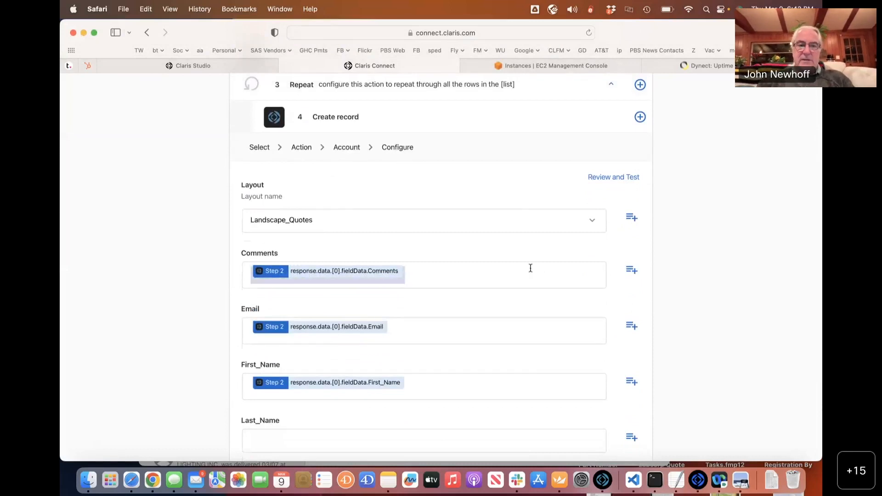
pyautogui.press('BackSpace')
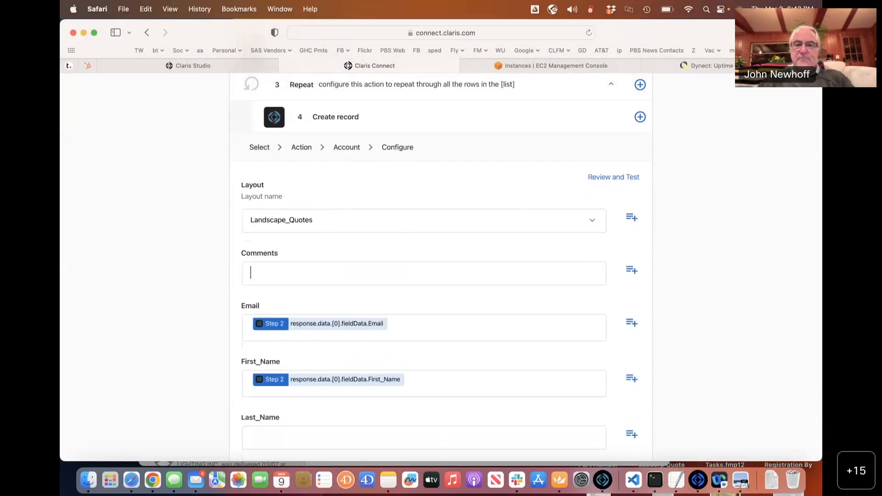
pyautogui.click(631, 270)
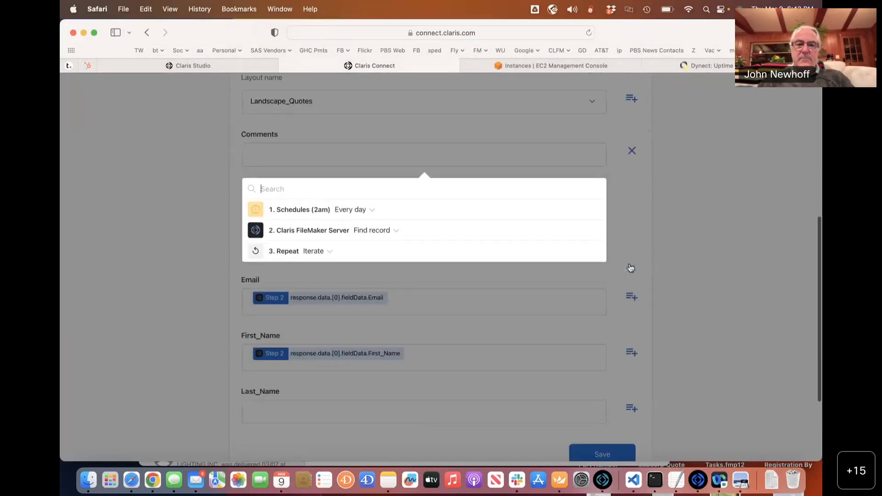
pyautogui.click(320, 251)
pyautogui.scroll(-2, 319, 253)
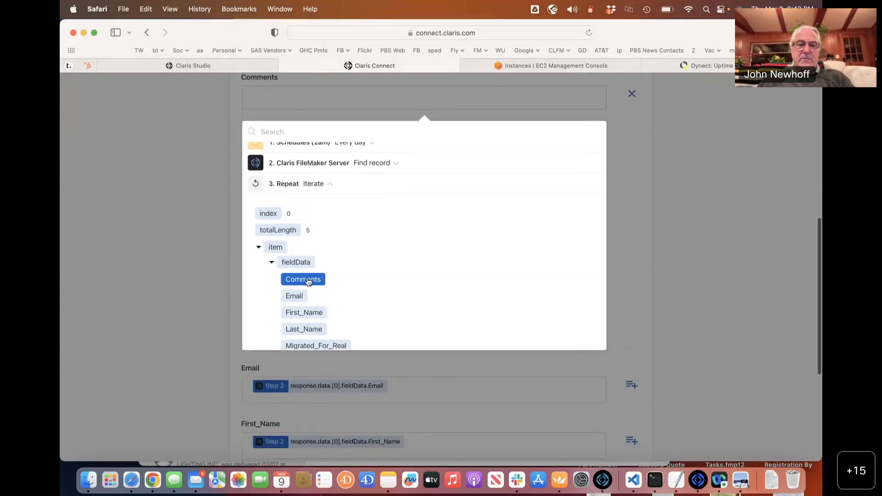
pyautogui.click(307, 281)
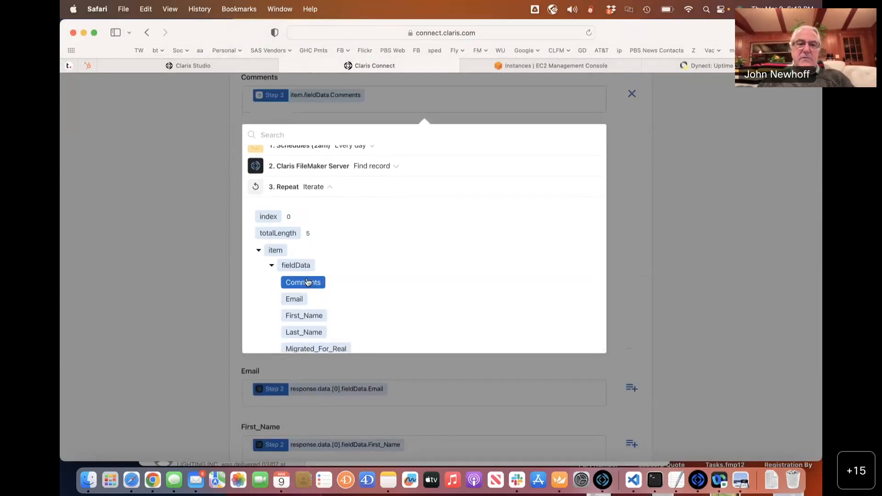
pyautogui.click(682, 260)
# Replace the Email mapping with the Repeat step's current item Email value.
pyautogui.click(550, 183)
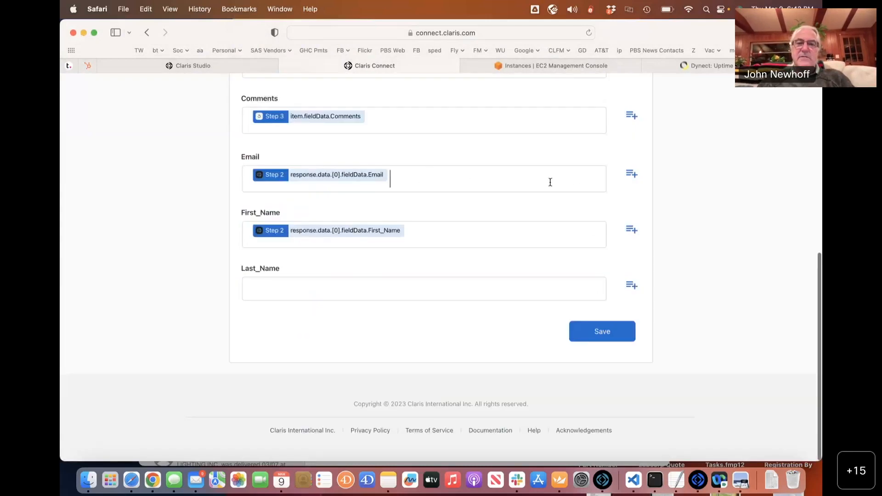
pyautogui.press('super+a')
pyautogui.press('BackSpace')
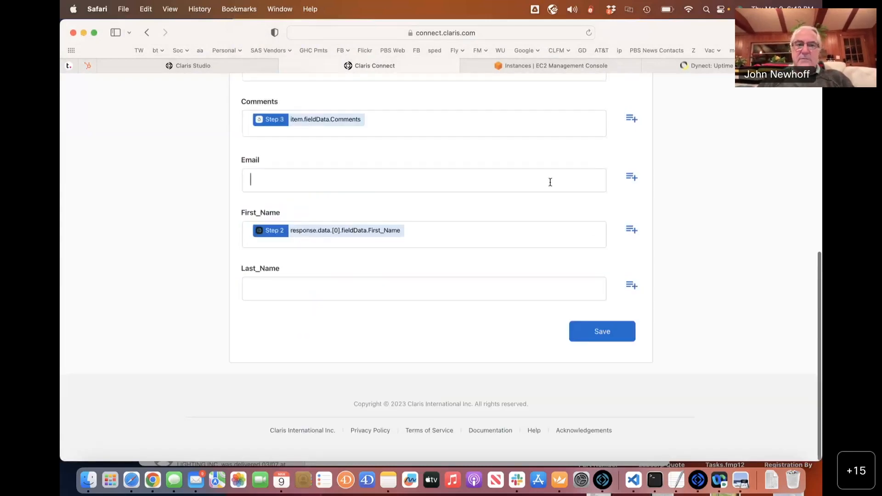
pyautogui.click(633, 179)
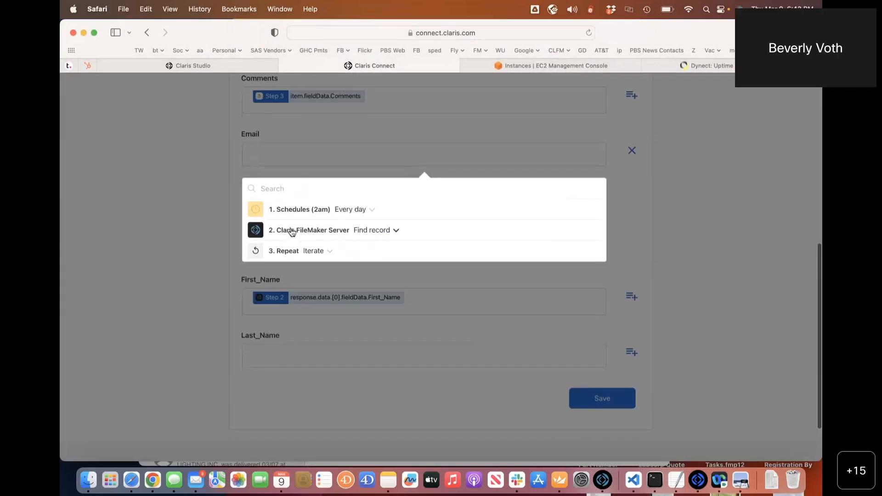
pyautogui.click(306, 251)
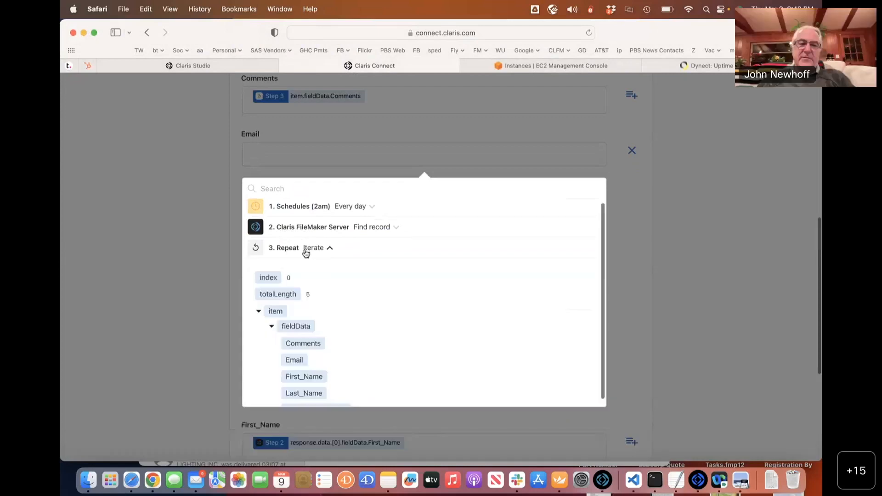
pyautogui.click(294, 352)
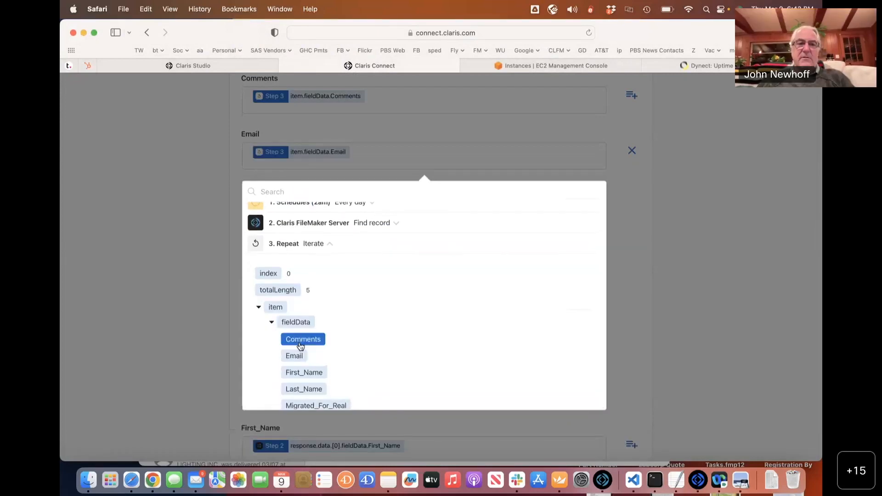
pyautogui.click(676, 170)
# Remap First_Name to the Repeat step's current item First_Name value, redoing it once.
pyautogui.press('BackSpace')
pyautogui.press('BackSpace')
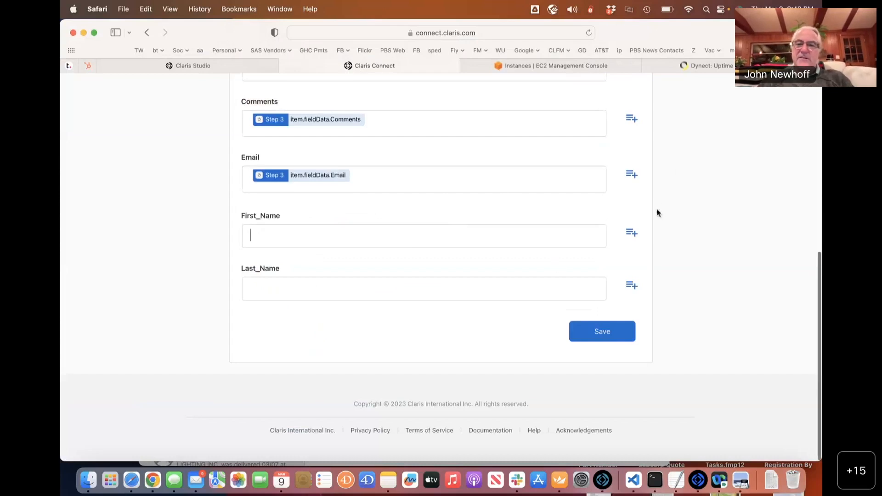
pyautogui.click(629, 236)
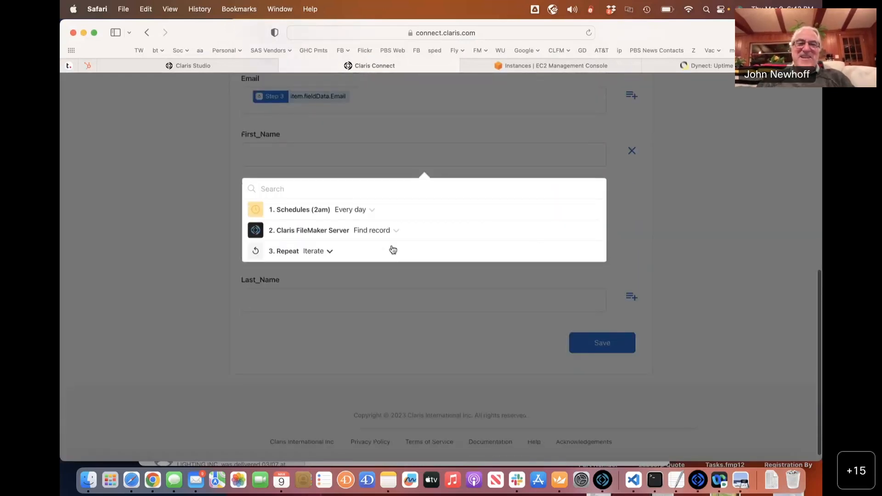
pyautogui.click(305, 252)
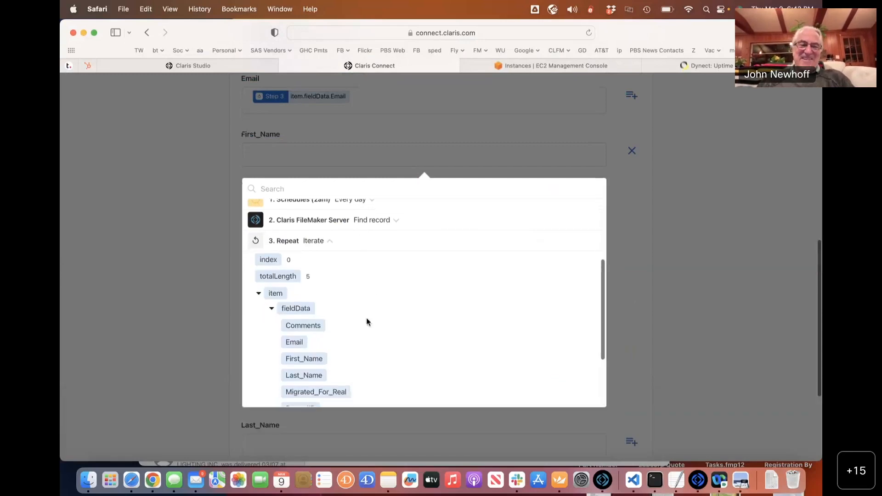
pyautogui.click(304, 361)
pyautogui.click(682, 214)
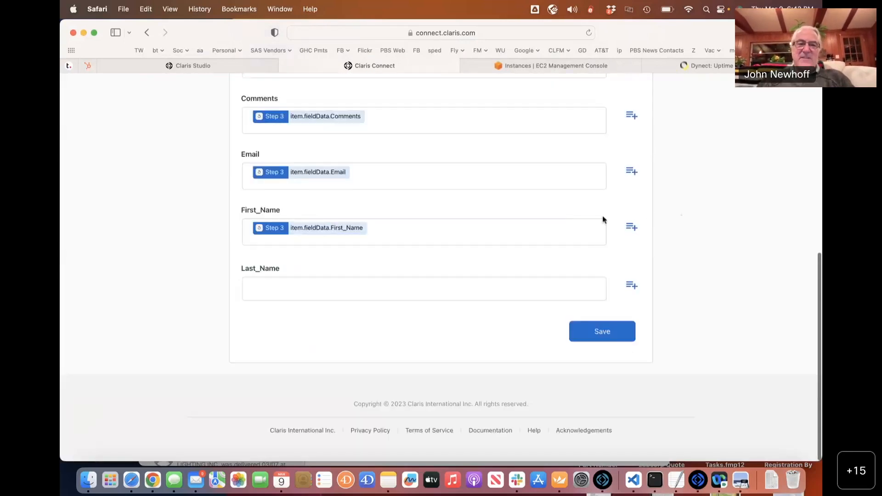
pyautogui.press('BackSpace')
pyautogui.press('BackSpace')
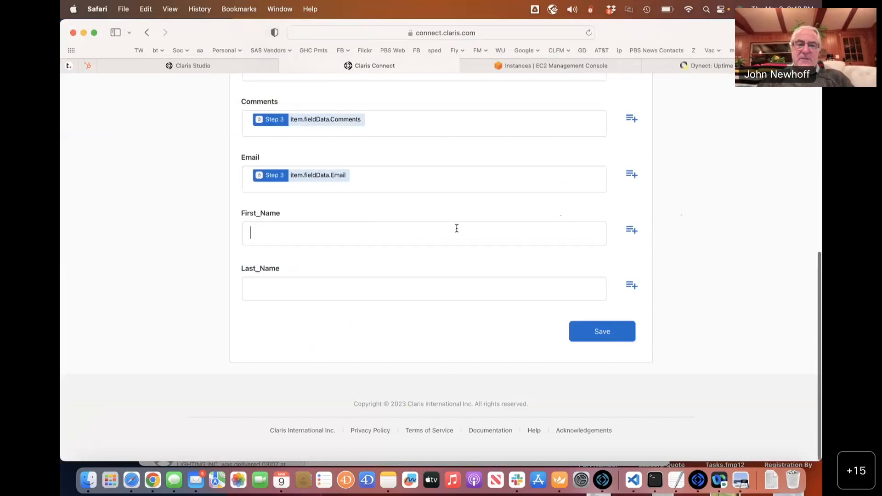
pyautogui.click(631, 234)
pyautogui.click(311, 250)
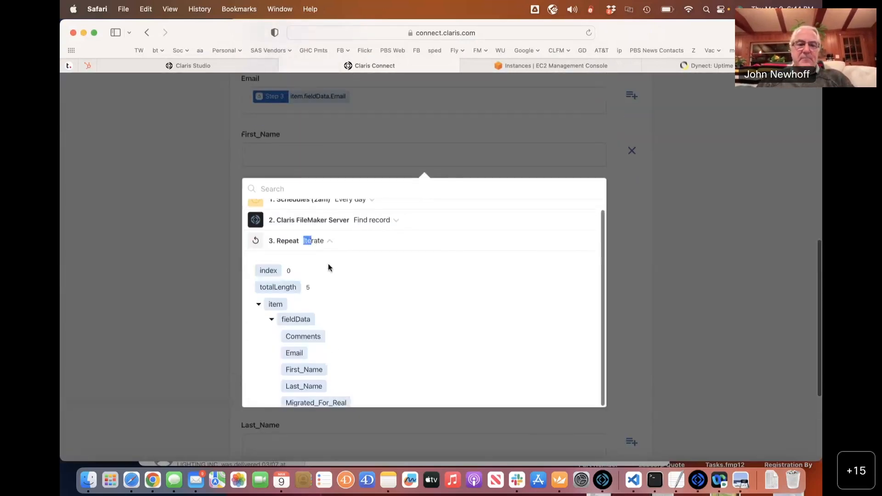
pyautogui.click(321, 370)
pyautogui.click(715, 258)
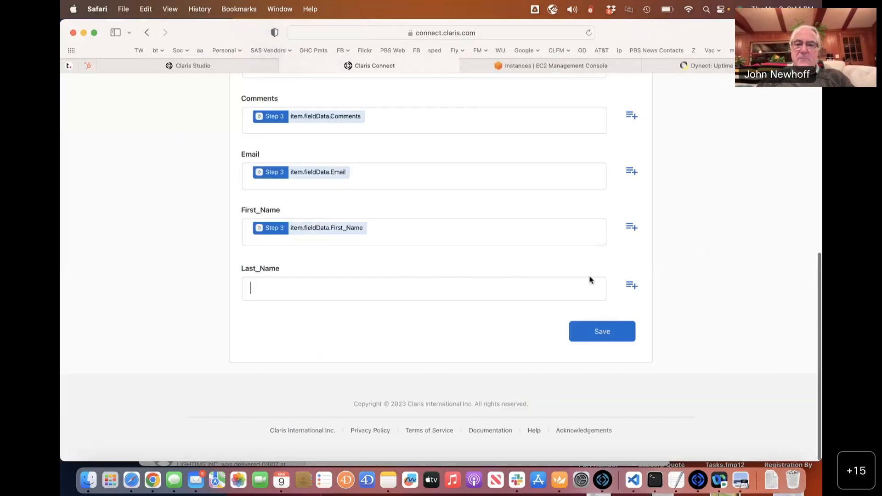
# Map Last_Name to the repeated item's Last_Name and save the Create record step.
pyautogui.click(631, 286)
pyautogui.click(316, 295)
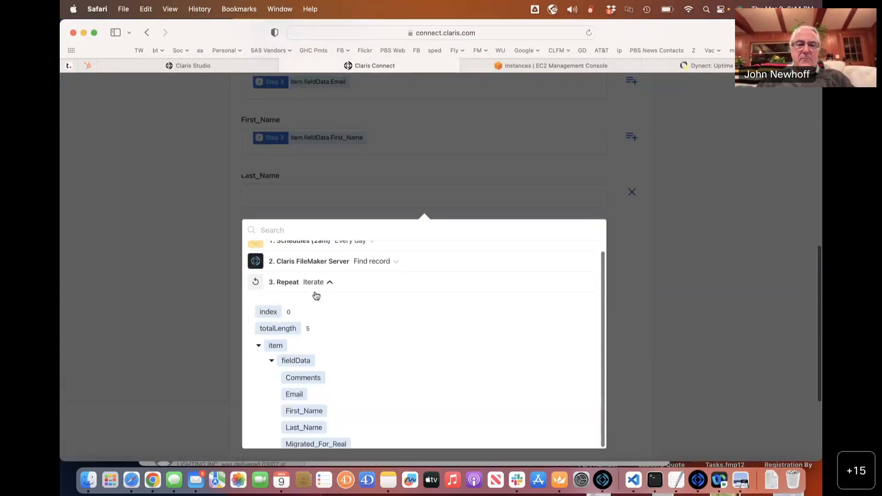
pyautogui.scroll(-3, 317, 295)
pyautogui.click(305, 336)
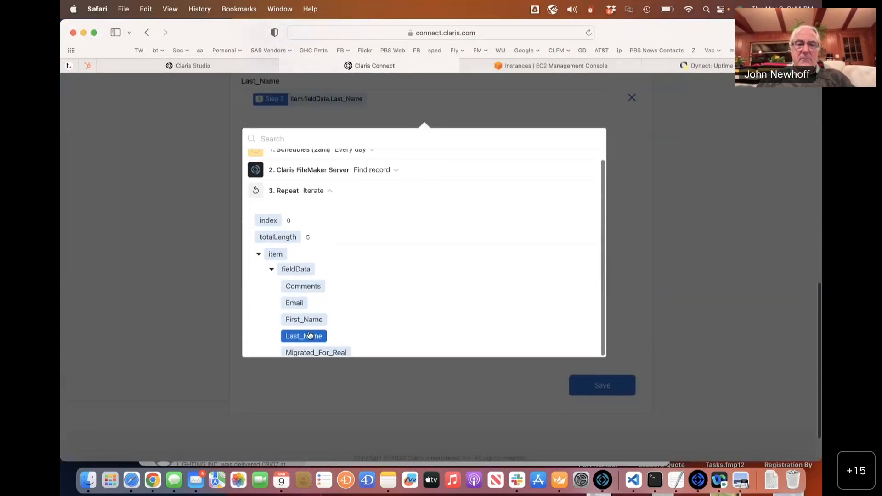
pyautogui.click(608, 349)
pyautogui.click(600, 334)
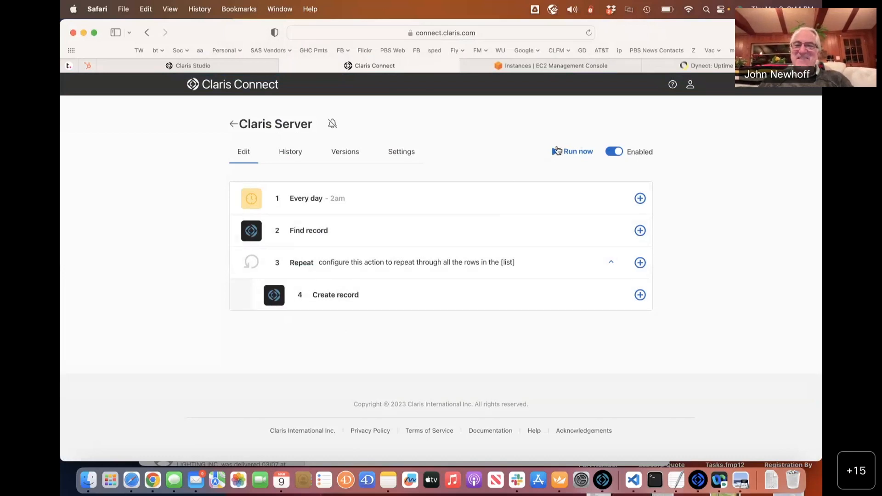
# Run the Claris Server flow now and confirm run 57 shows Success in History.
pyautogui.click(557, 150)
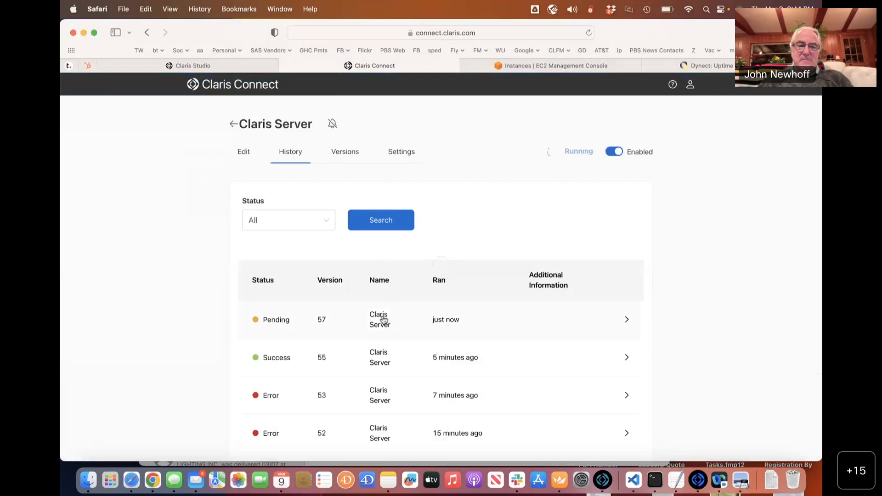
pyautogui.scroll(-3, 317, 316)
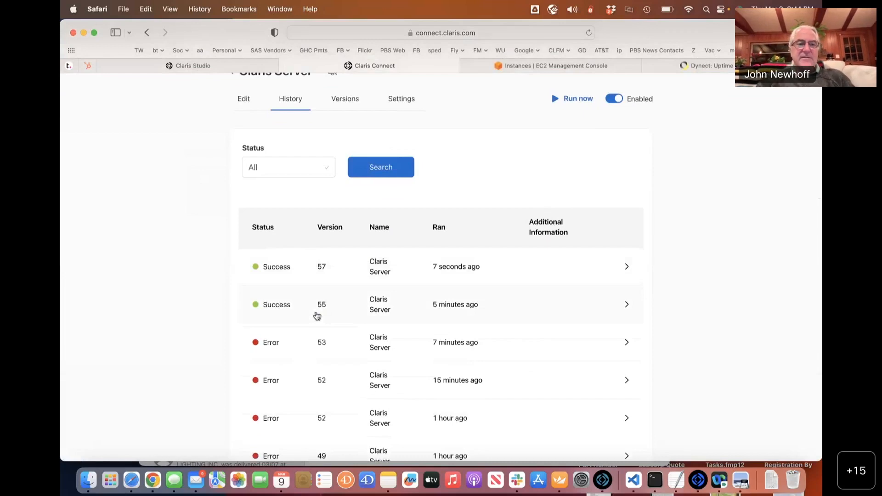
pyautogui.press('super+Tab')
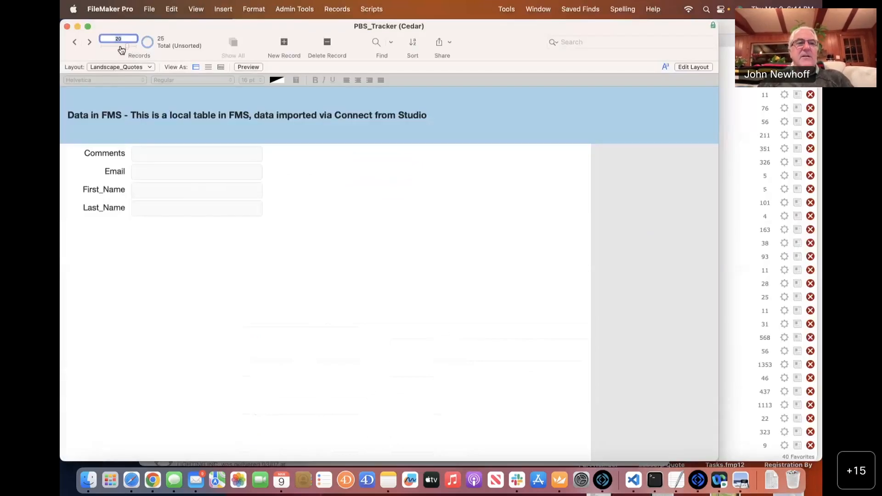
# Jump to record 25 in FileMaker and step through the last records, then return to the browser.
pyautogui.moveTo(121, 49); pyautogui.dragTo(148, 51)
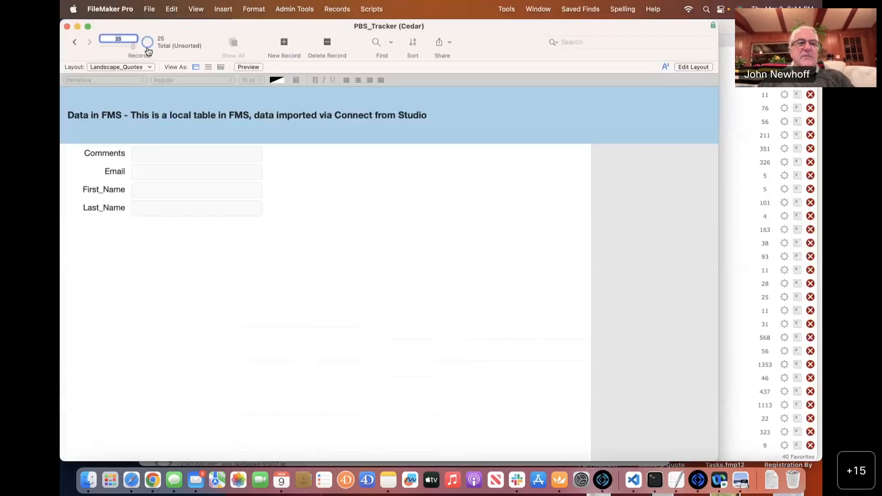
pyautogui.click(76, 44)
pyautogui.click(76, 44)
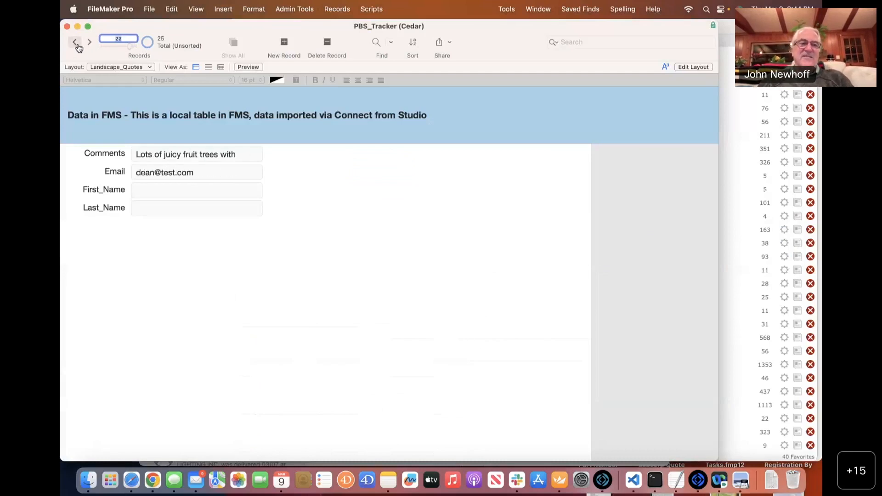
pyautogui.click(76, 44)
pyautogui.click(90, 44)
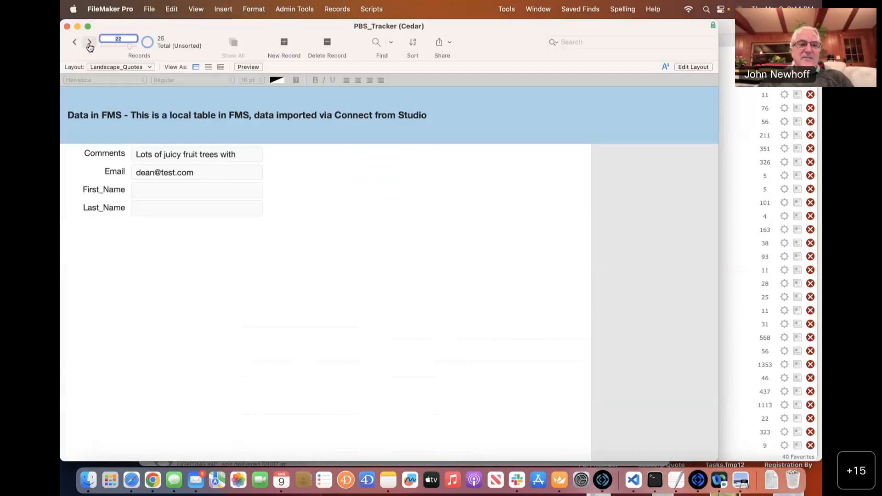
pyautogui.click(89, 44)
pyautogui.click(89, 44)
pyautogui.click(90, 44)
pyautogui.click(77, 43)
pyautogui.click(76, 43)
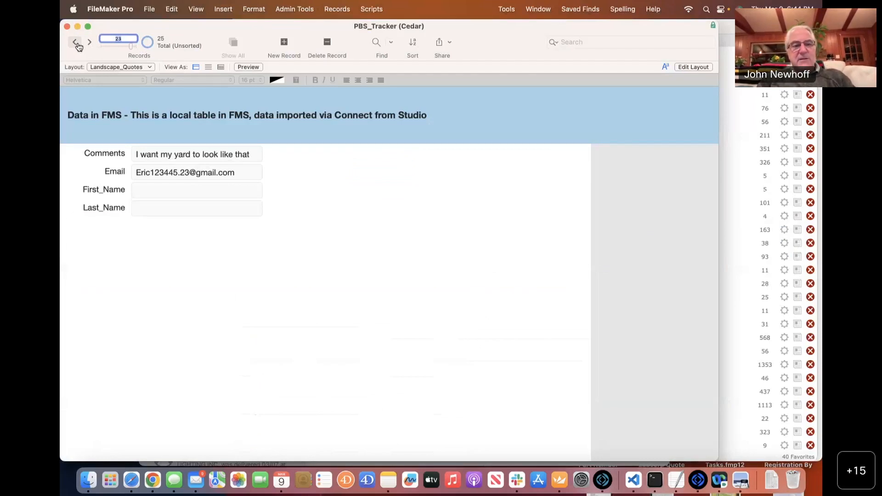
pyautogui.press('super+Tab')
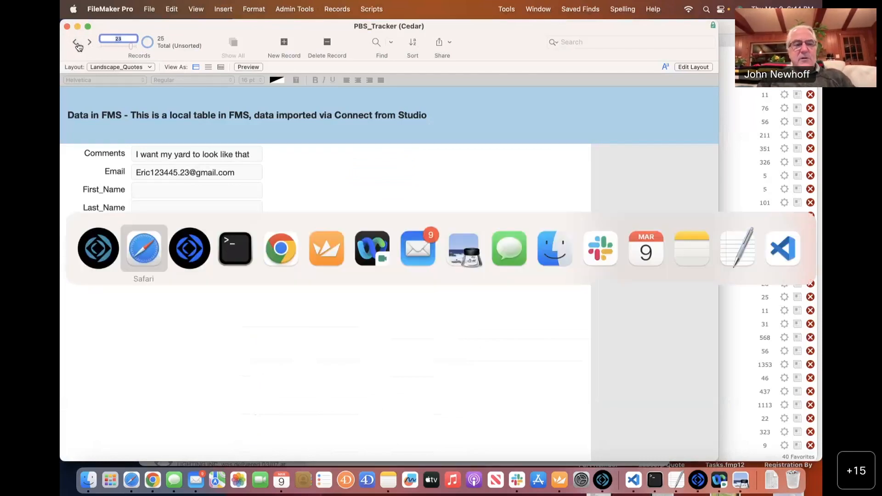
pyautogui.press('super+Tab')
pyautogui.press('super+shift+Tab')
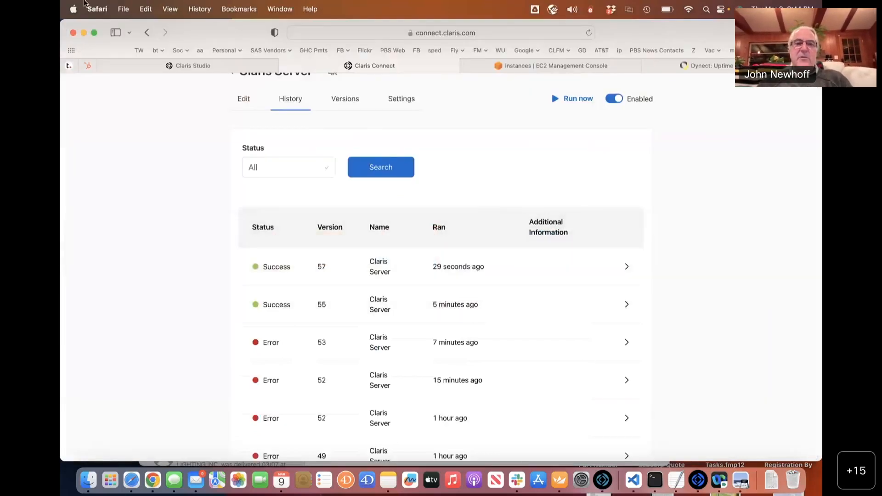
# Return to the Edit view listing Every day at 2am, Find record, and Repeat with Create record.
pyautogui.click(245, 100)
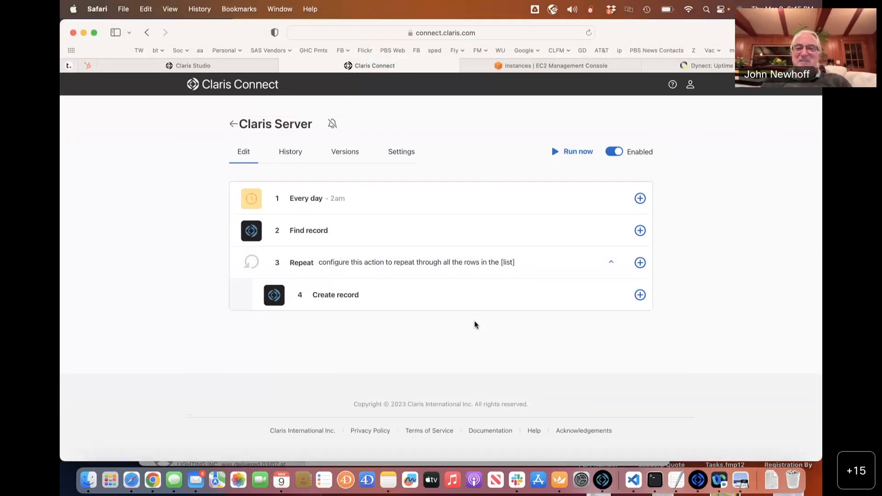
# Add a Claris FileMaker Server Edit record action after Create record, using the FileMaker Server - PBS_Tracker account.
pyautogui.click(639, 262)
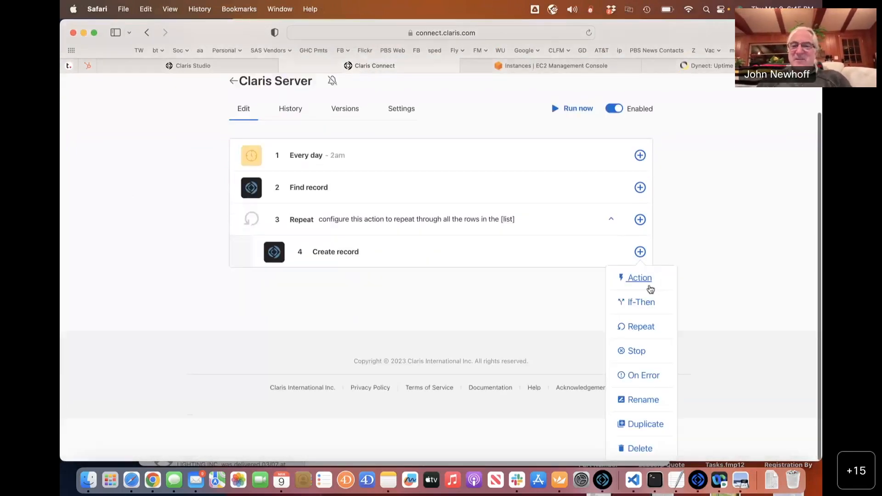
pyautogui.moveTo(640, 263)
pyautogui.moveTo(640, 296)
pyautogui.scroll(-2, 640, 297)
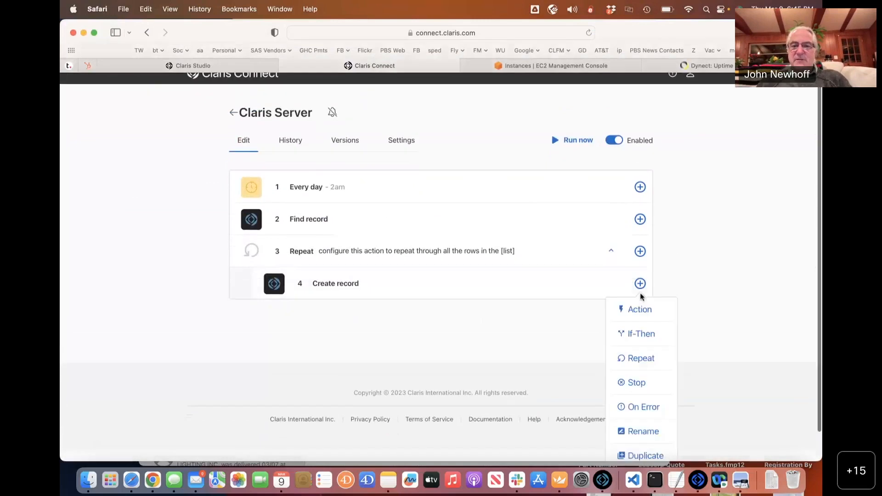
pyautogui.click(638, 278)
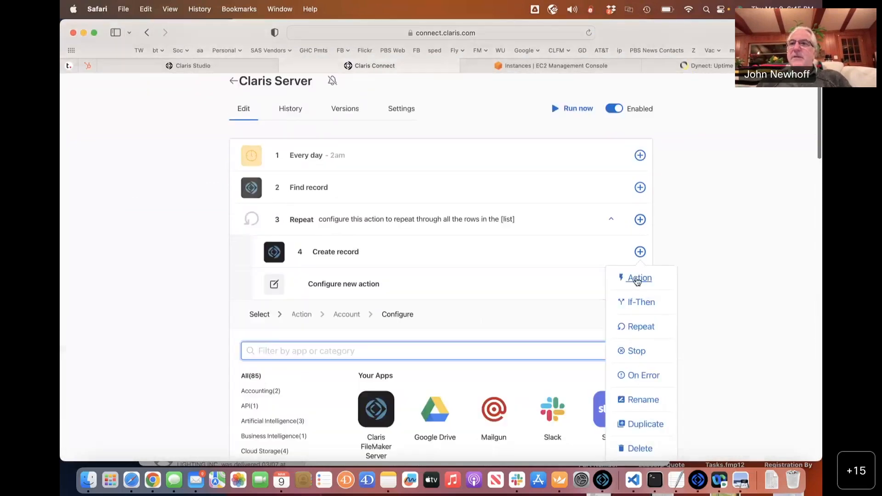
pyautogui.scroll(-3, 435, 292)
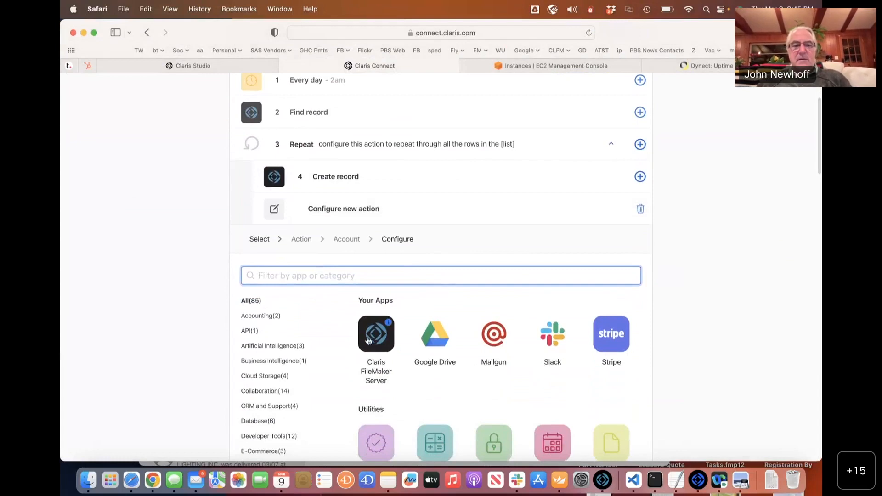
pyautogui.click(368, 340)
pyautogui.scroll(-2, 366, 340)
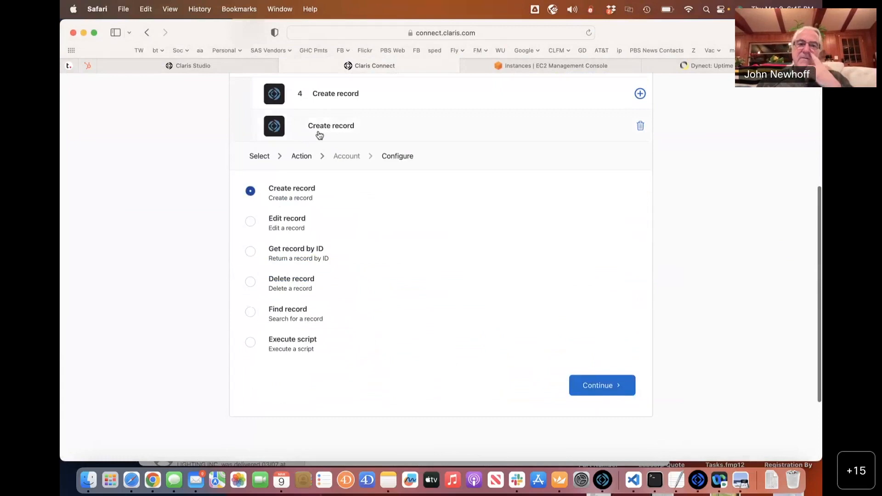
pyautogui.click(251, 222)
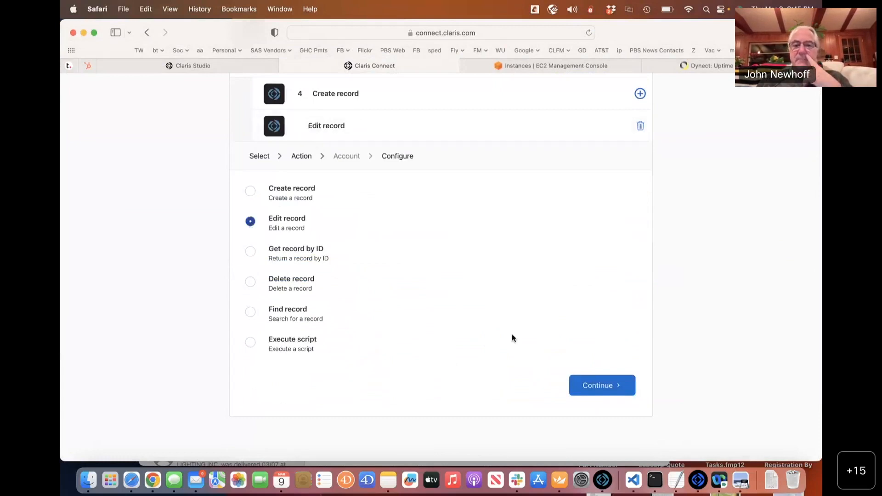
pyautogui.click(582, 383)
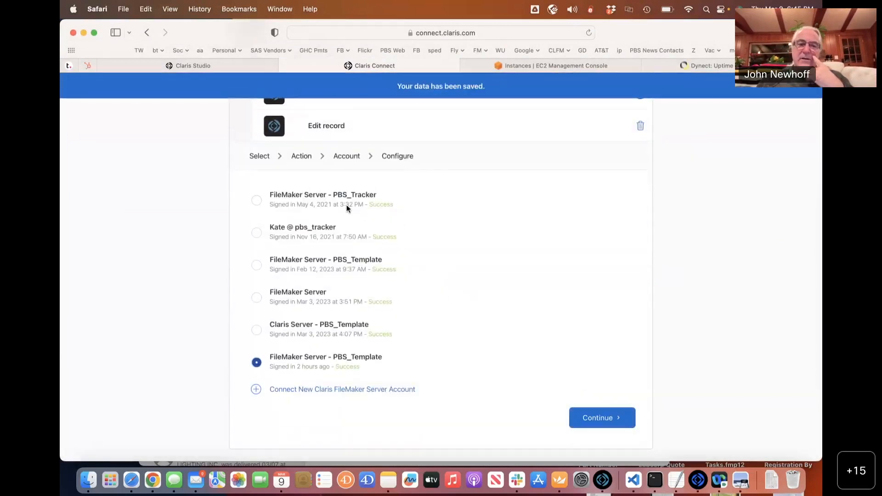
pyautogui.click(258, 201)
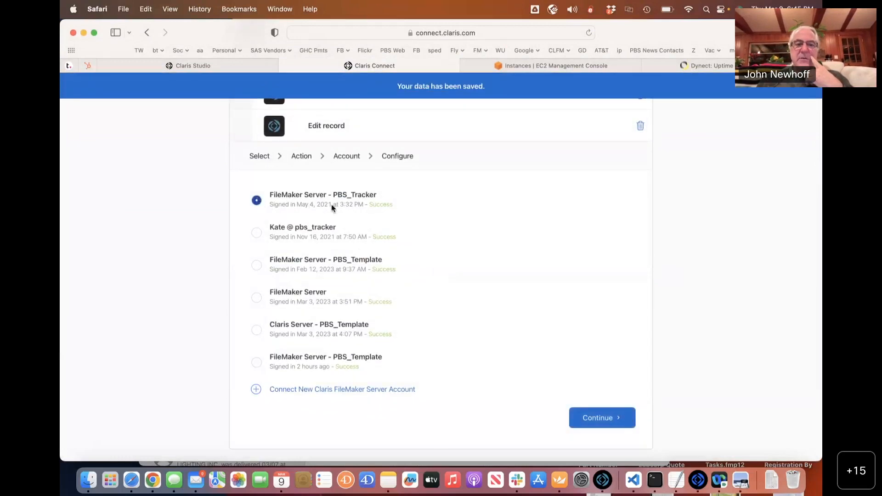
pyautogui.click(591, 426)
# Keep layout Landscape_Quotes and fill Record ID with the Repeat item's RecordID.
pyautogui.click(382, 258)
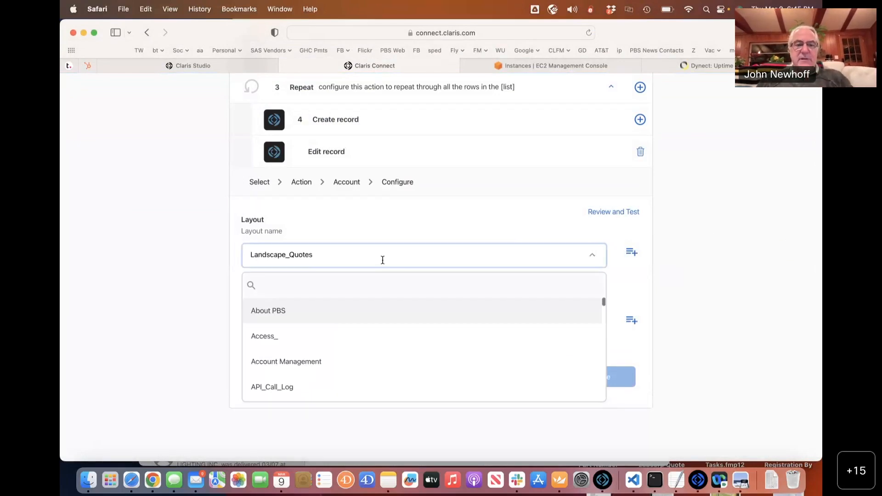
pyautogui.click(675, 266)
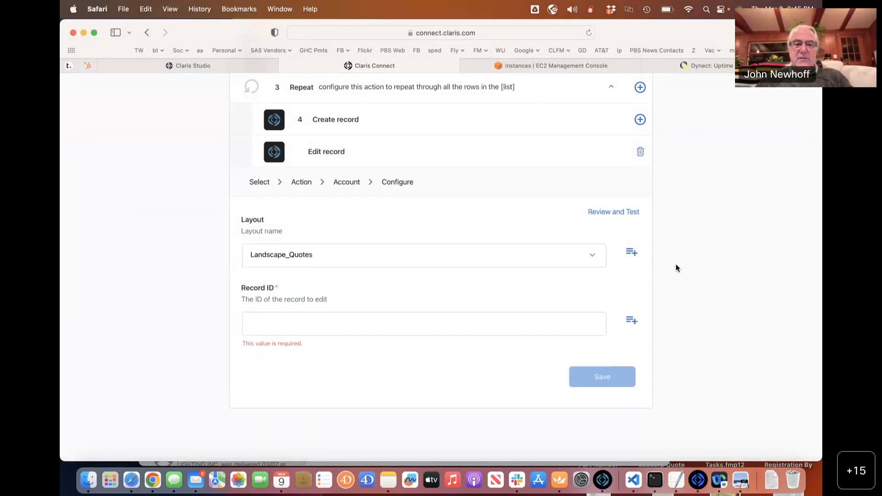
pyautogui.scroll(-3, 408, 283)
pyautogui.click(359, 229)
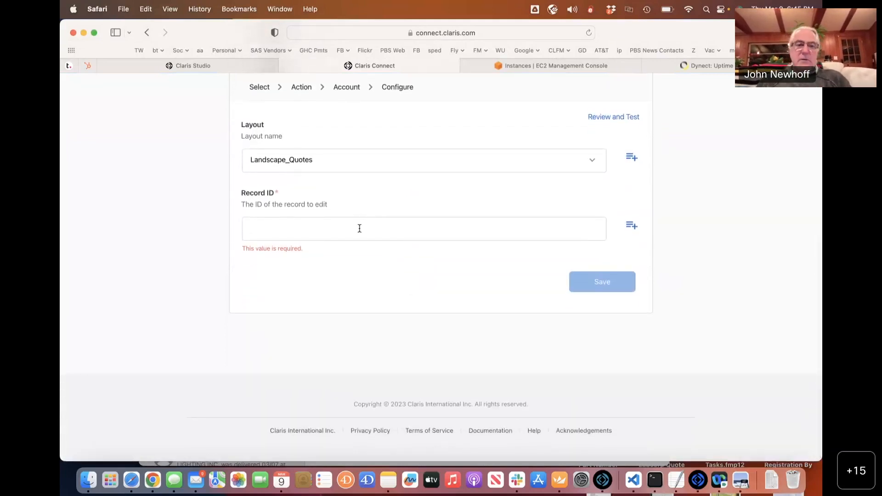
pyautogui.click(631, 229)
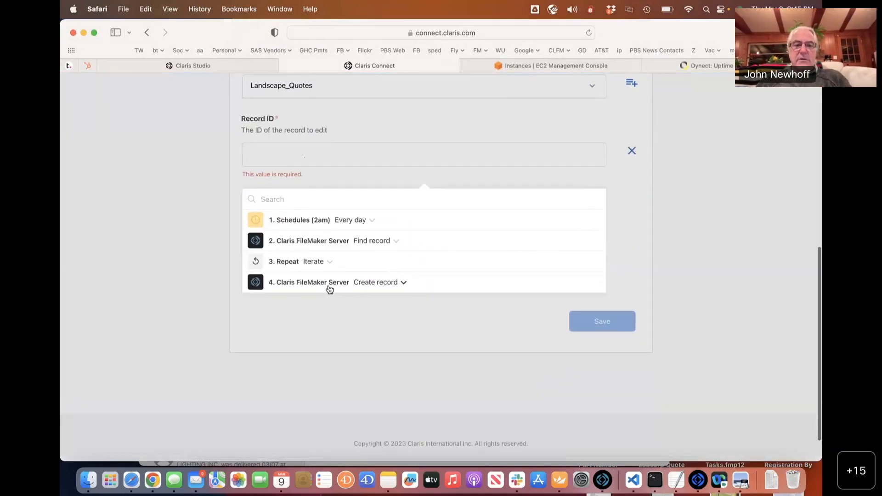
pyautogui.click(305, 264)
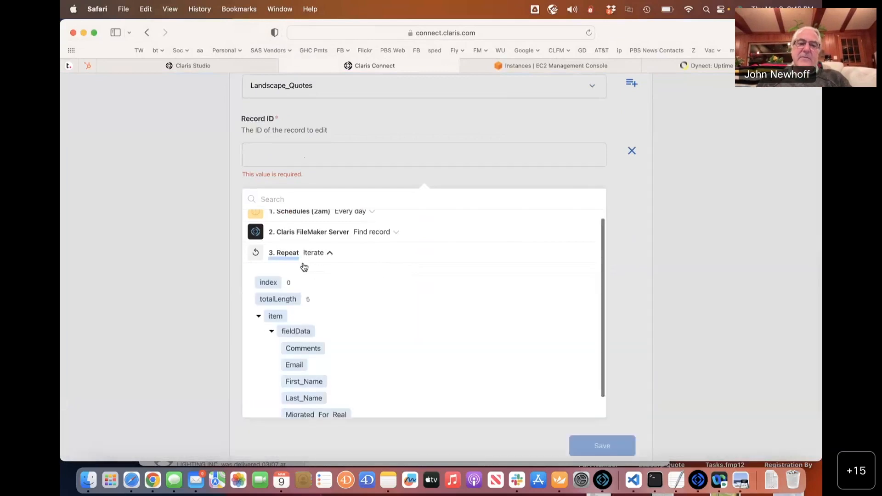
pyautogui.scroll(-3, 349, 362)
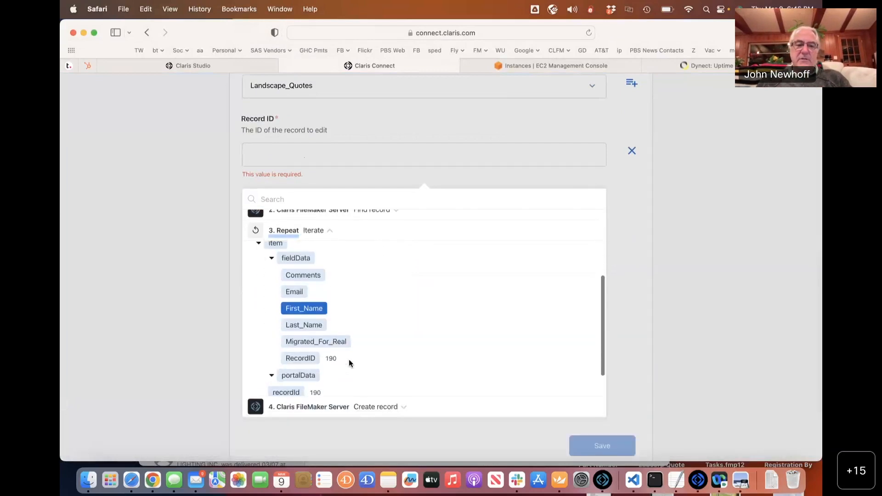
pyautogui.click(308, 345)
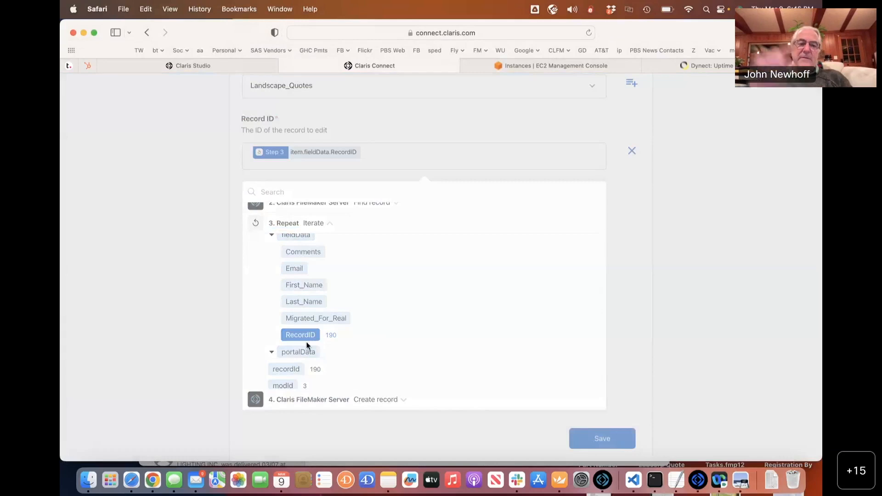
pyautogui.click(697, 274)
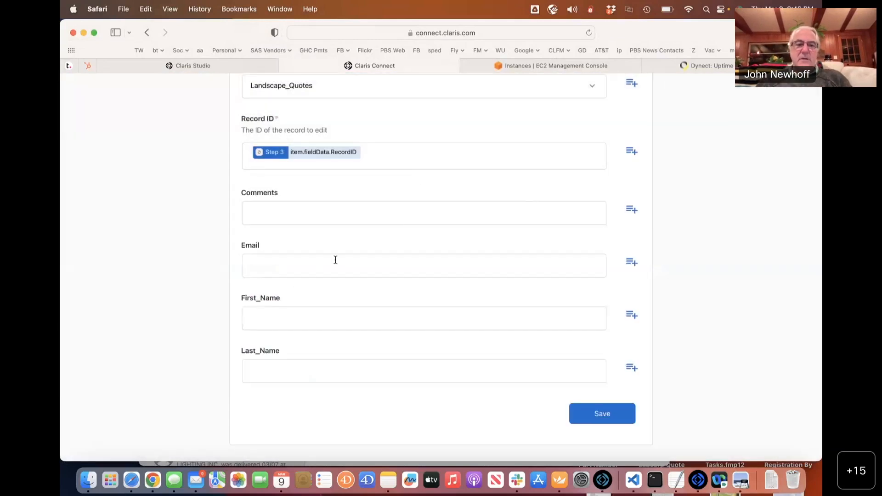
# Recheck the layout list unchanged, then start deleting the Edit record step.
pyautogui.scroll(-3, 287, 292)
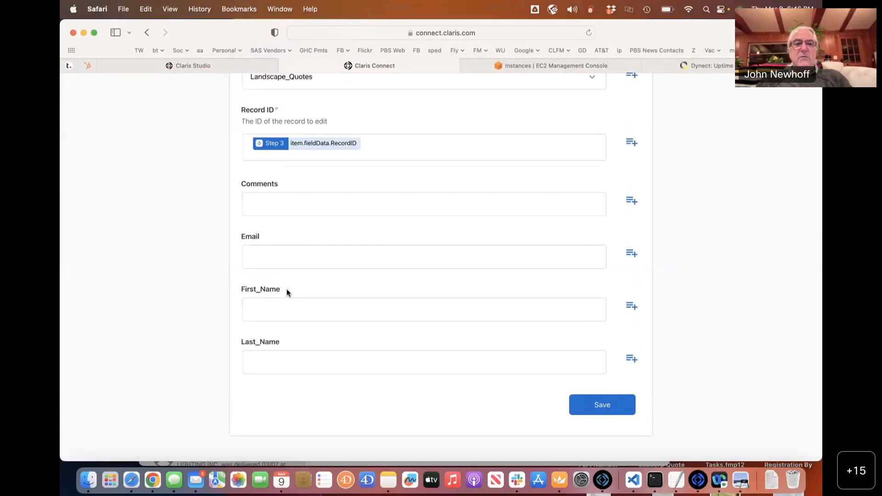
pyautogui.scroll(2, 288, 292)
pyautogui.scroll(2, 287, 292)
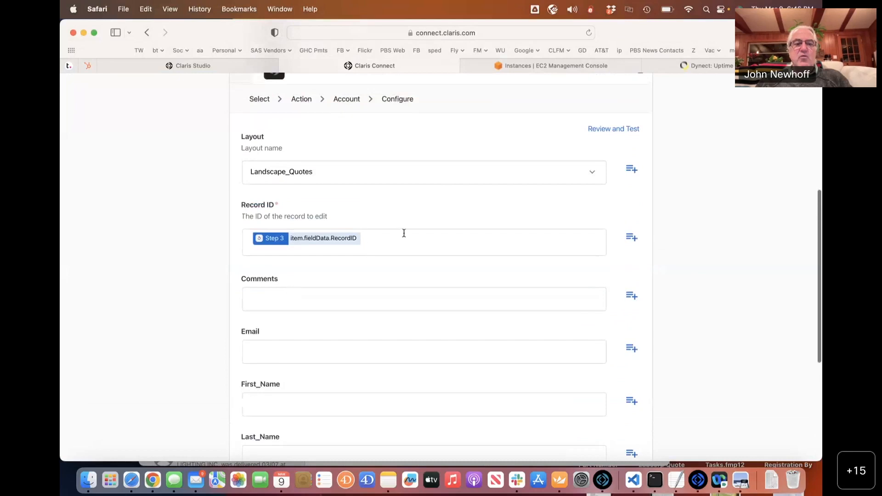
pyautogui.scroll(2, 403, 233)
pyautogui.scroll(-2, 404, 233)
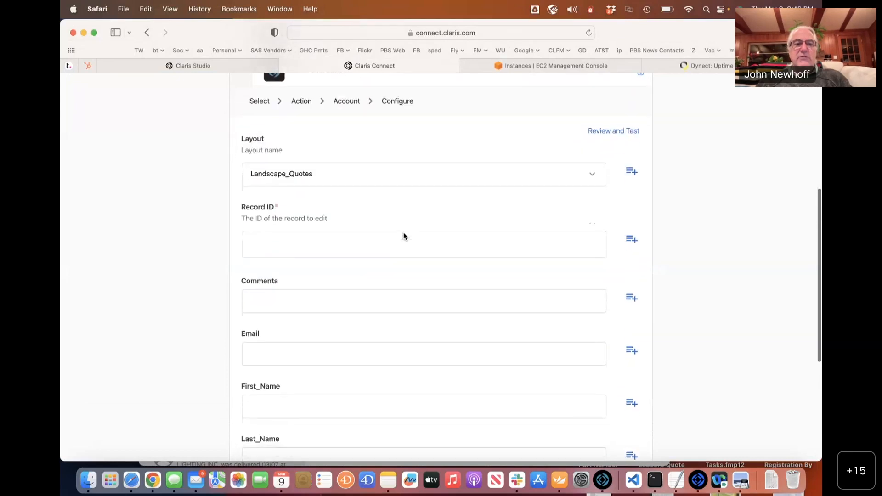
pyautogui.scroll(1, 351, 166)
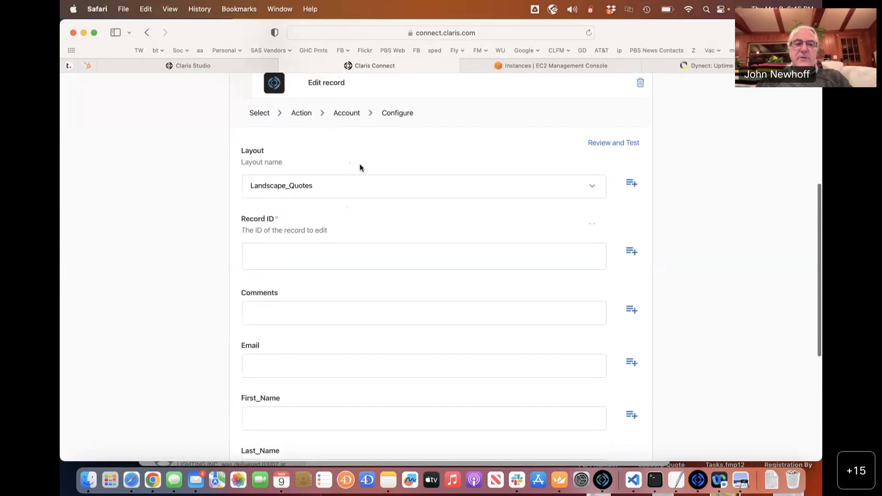
pyautogui.click(373, 196)
pyautogui.click(565, 144)
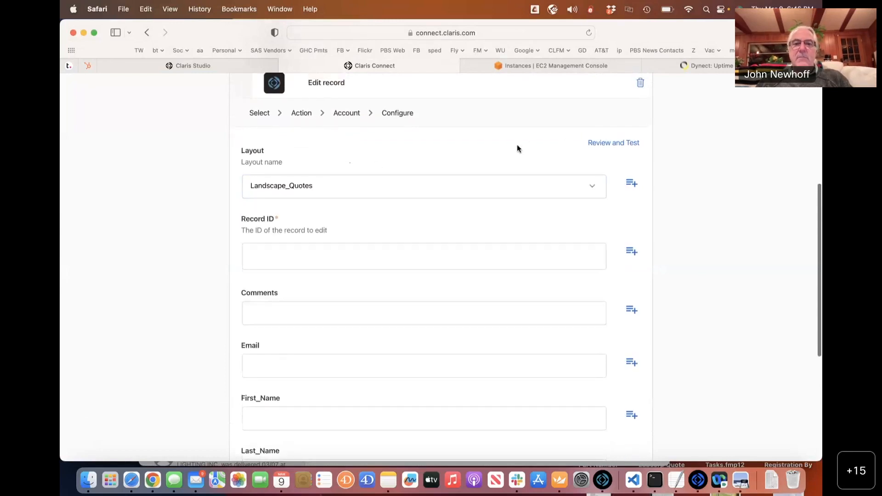
pyautogui.scroll(3, 583, 165)
pyautogui.click(640, 169)
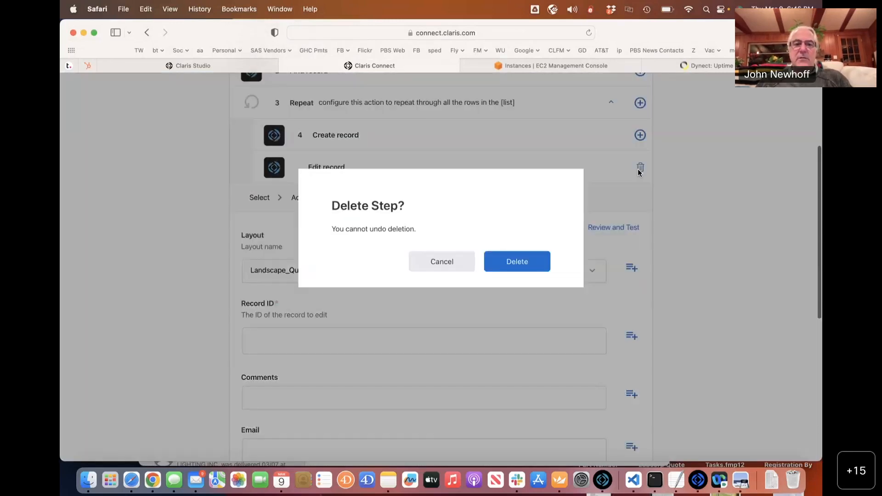
# Confirm the deletion and add a new FileMaker Server Edit record action using the Claris Server - PBS_Template account.
pyautogui.click(502, 263)
pyautogui.click(640, 269)
pyautogui.click(636, 297)
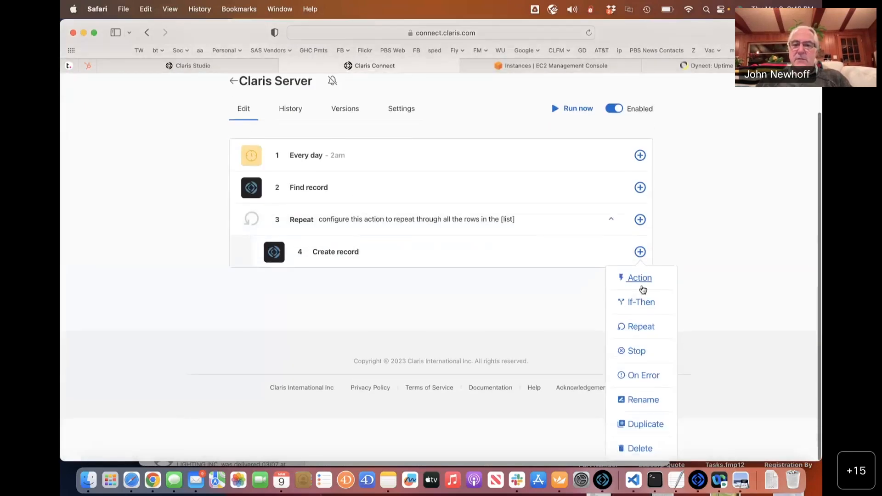
pyautogui.scroll(-5, 430, 296)
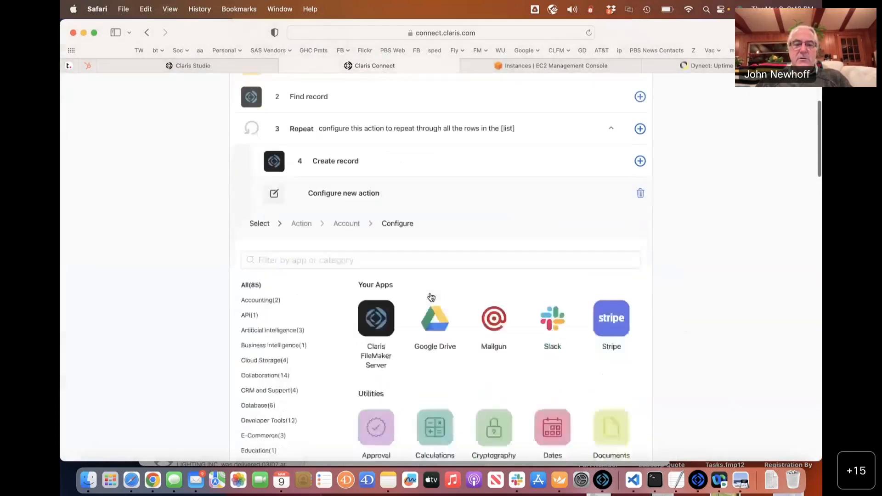
pyautogui.click(378, 294)
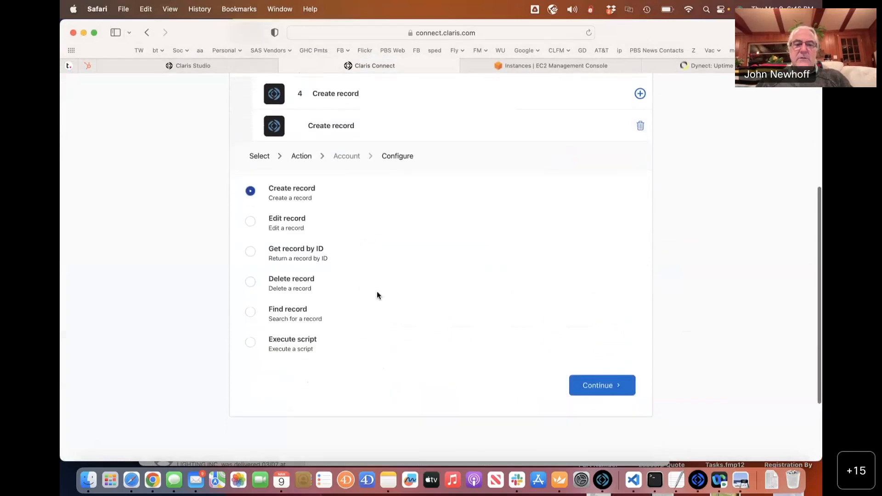
pyautogui.click(260, 225)
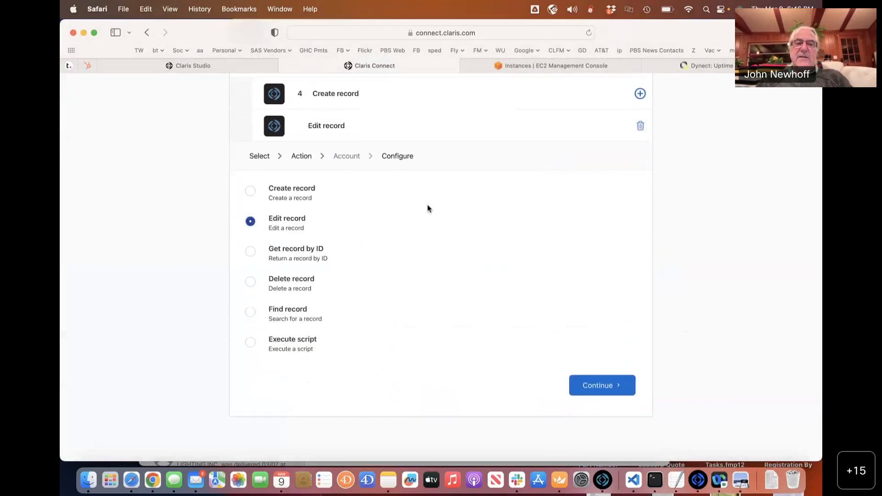
pyautogui.click(597, 385)
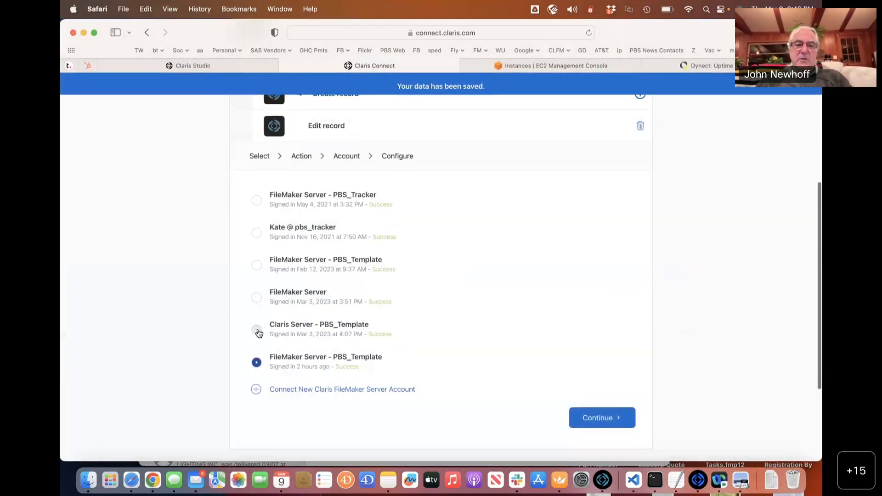
pyautogui.click(257, 331)
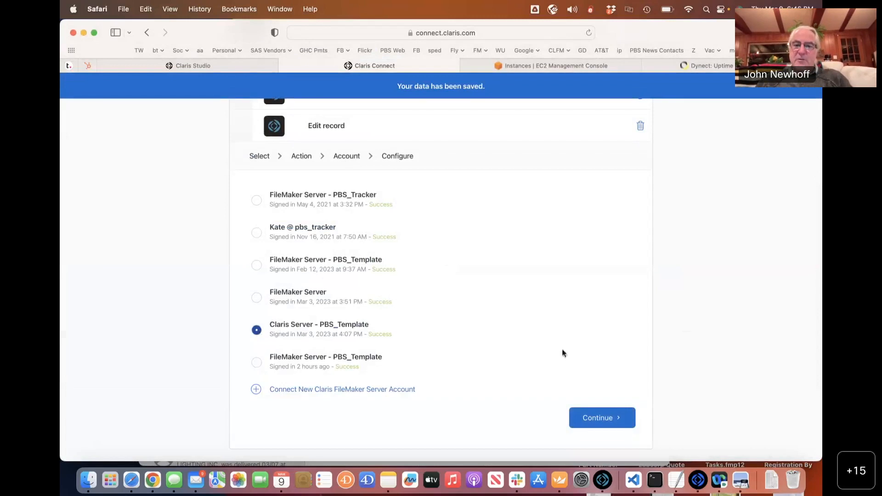
pyautogui.click(589, 420)
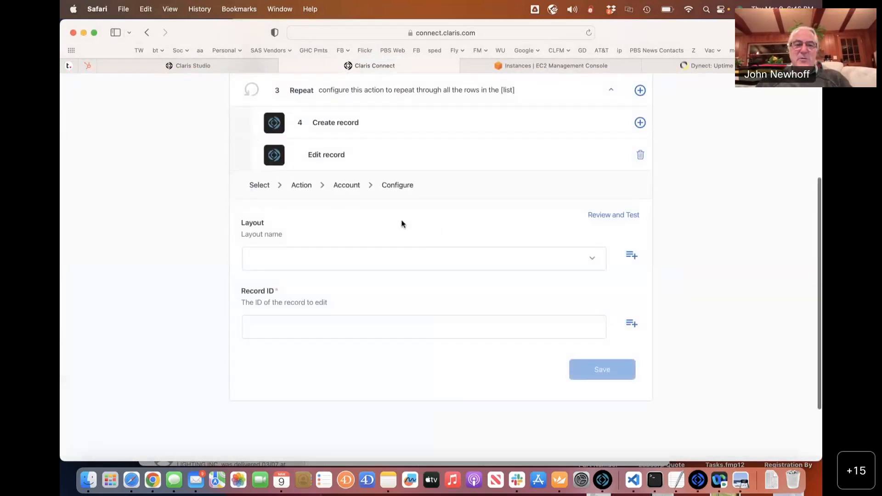
# Keep layout Landscape_Quotes and map Record ID to Step 3 item.fieldData.RecordID.
pyautogui.click(348, 256)
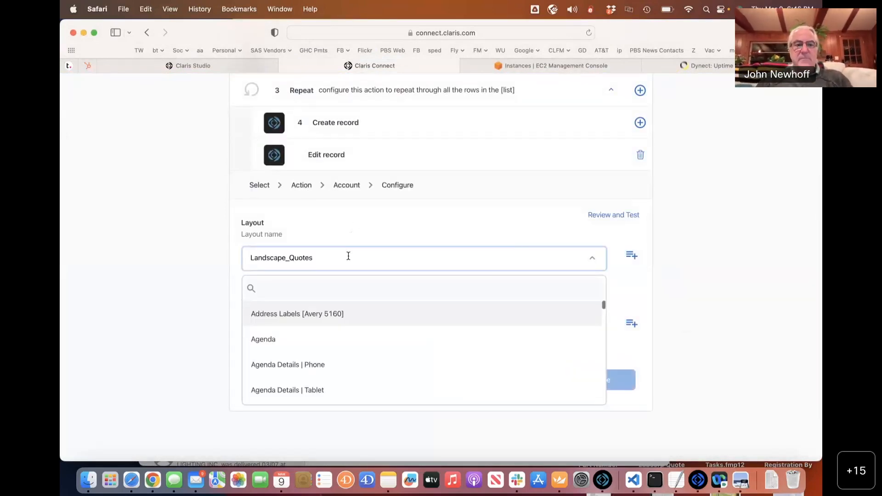
pyautogui.click(682, 239)
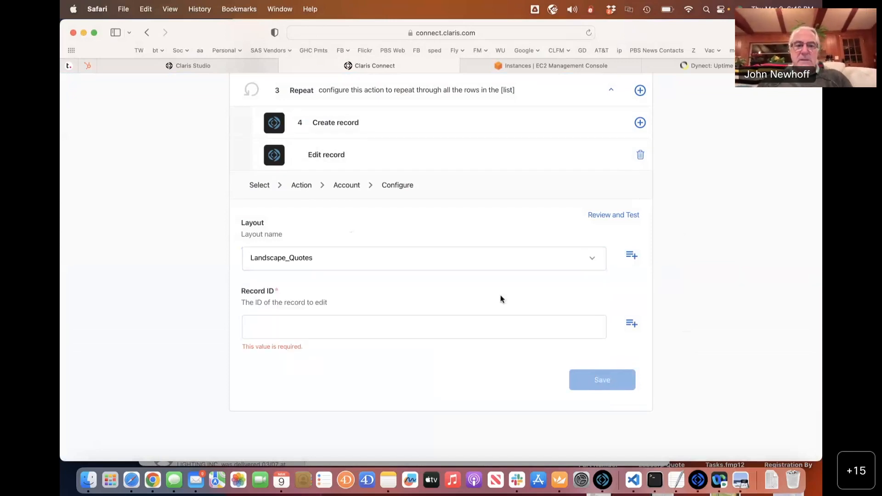
pyautogui.scroll(-3, 493, 304)
pyautogui.click(532, 273)
pyautogui.click(624, 264)
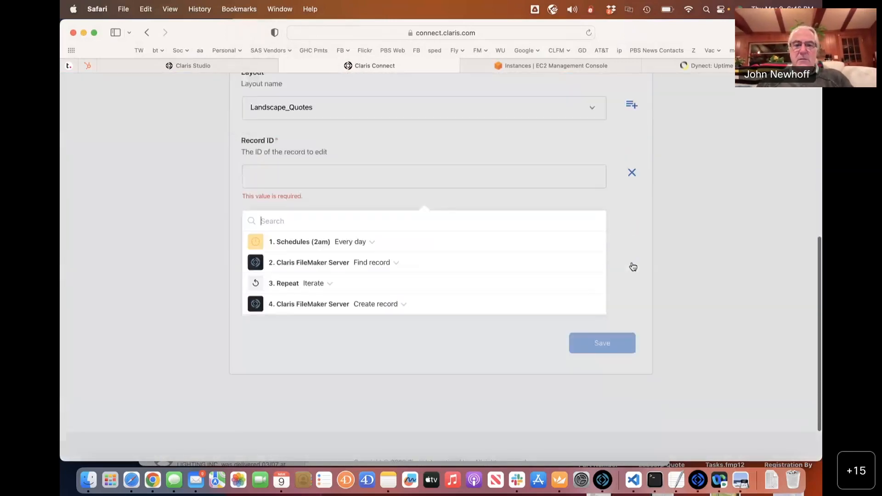
pyautogui.click(312, 261)
pyautogui.scroll(-1, 305, 366)
pyautogui.scroll(-2, 306, 366)
pyautogui.click(303, 351)
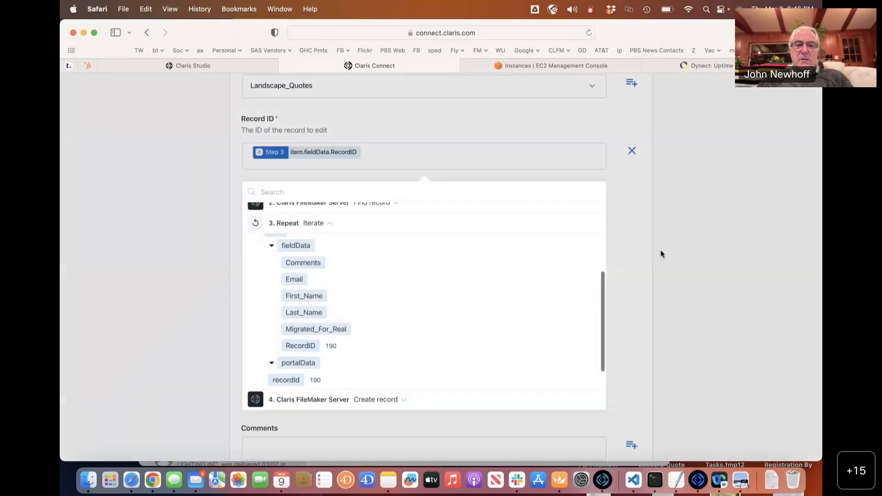
pyautogui.click(665, 262)
# Set Migrated_For_Real to 1 and save the Edit record step.
pyautogui.scroll(-3, 437, 228)
pyautogui.click(268, 340)
pyautogui.write('1')
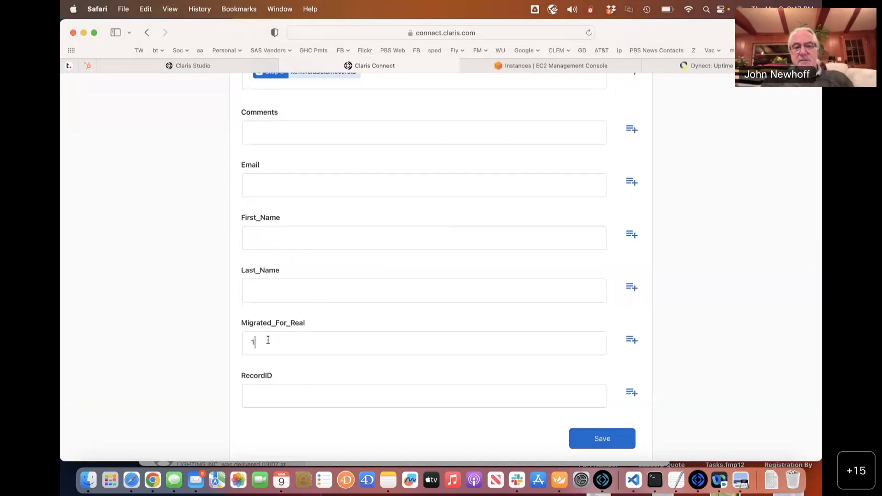
pyautogui.click(613, 434)
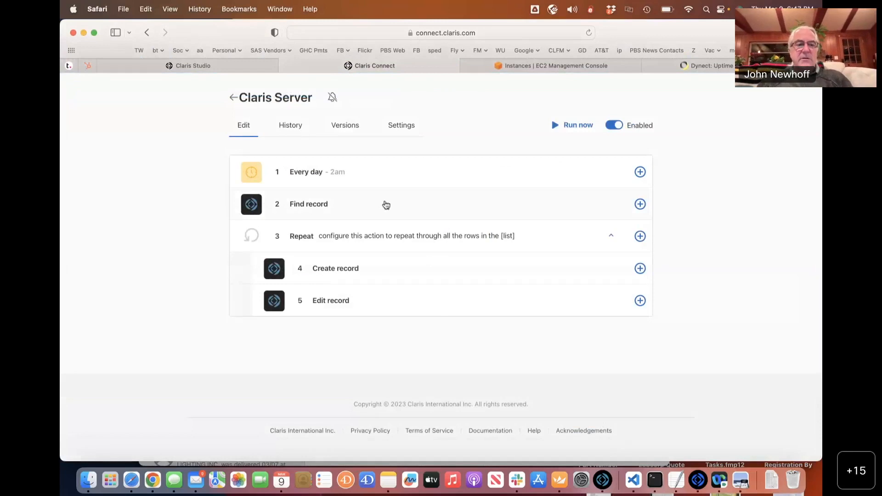
pyautogui.press('super+Tab')
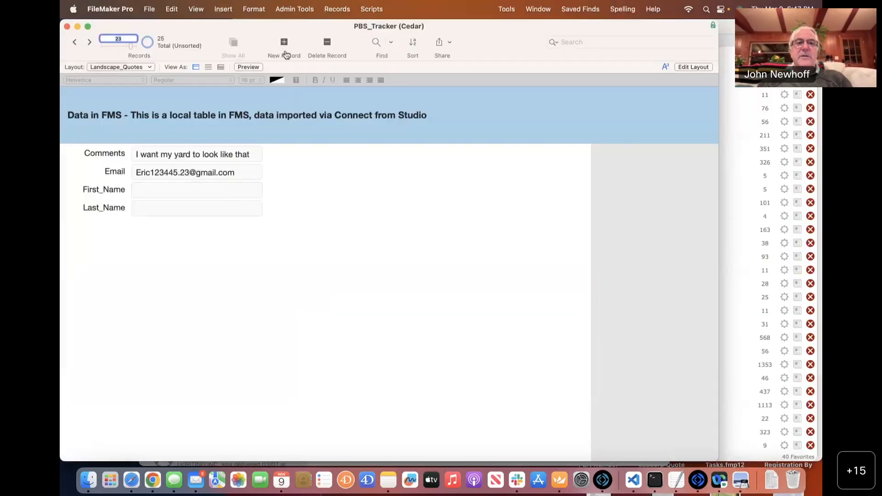
# Delete all 25 Landscape_Quotes records in PBS_Tracker via Records > Delete All Records.
pyautogui.moveTo(224, 30); pyautogui.dragTo(247, 79)
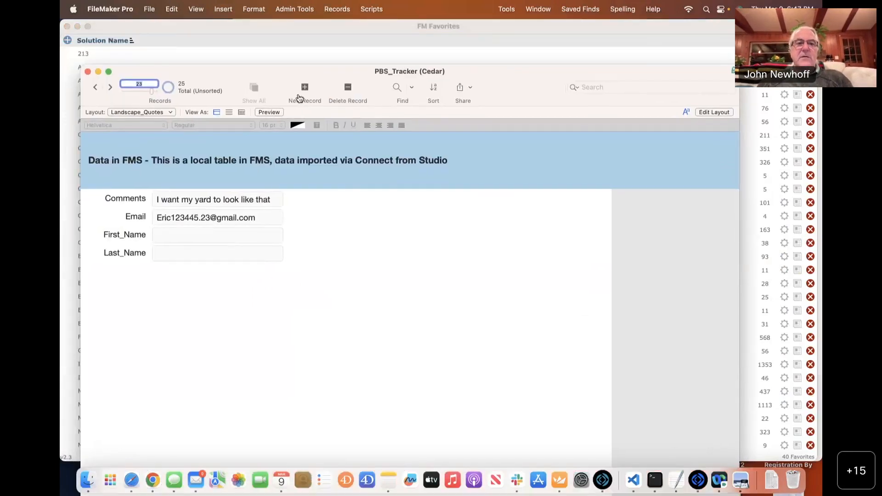
pyautogui.click(329, 14)
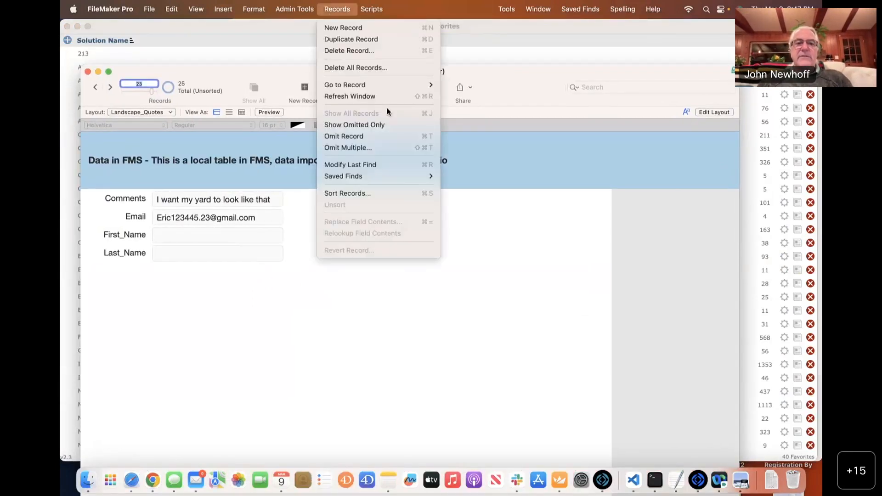
pyautogui.click(384, 68)
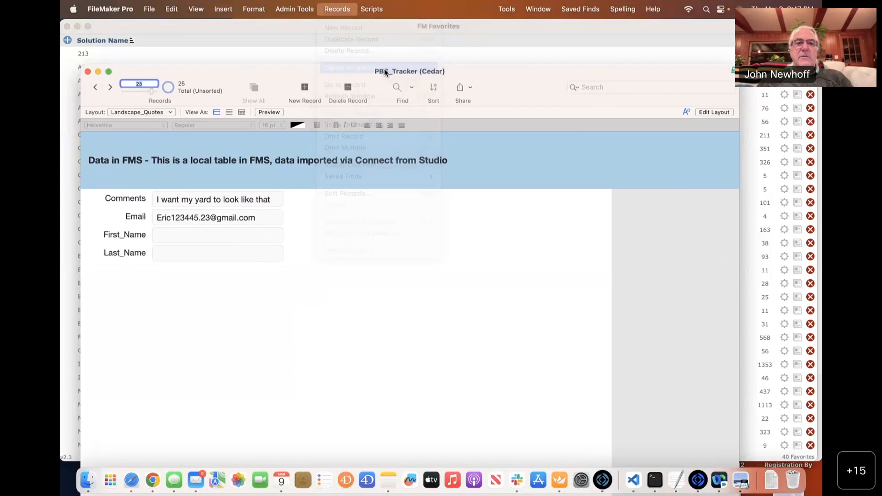
pyautogui.click(425, 190)
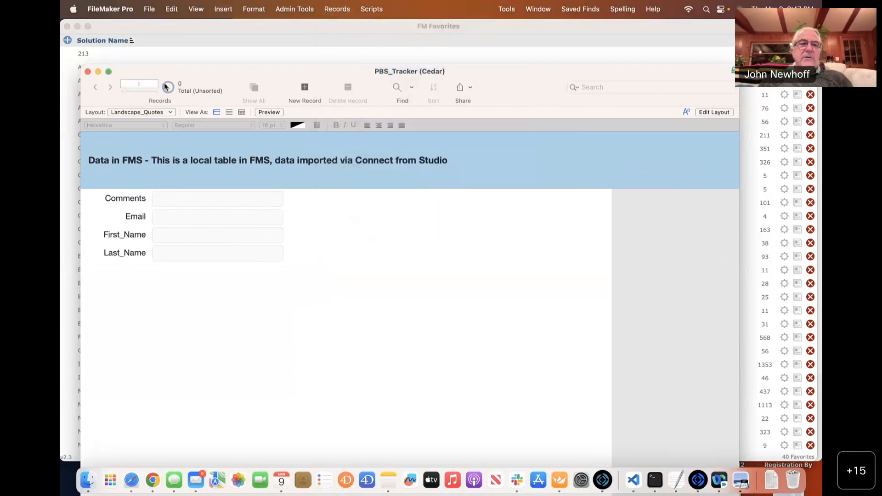
pyautogui.moveTo(179, 75); pyautogui.dragTo(165, 32)
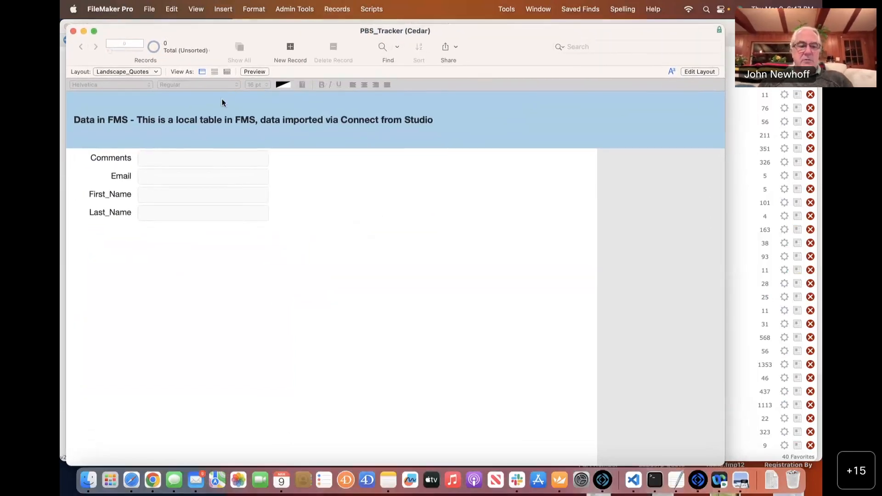
pyautogui.press('super+Tab')
pyautogui.press('super+Tab')
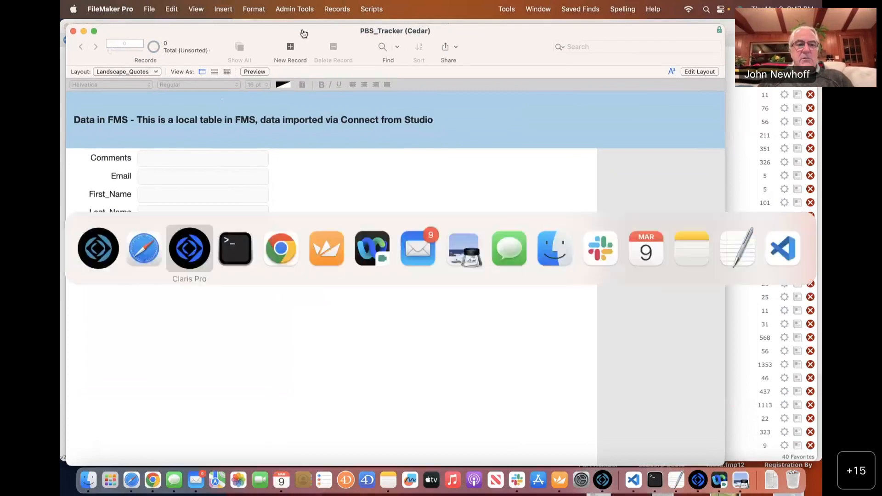
pyautogui.click(123, 89)
pyautogui.click(123, 88)
pyautogui.click(123, 88)
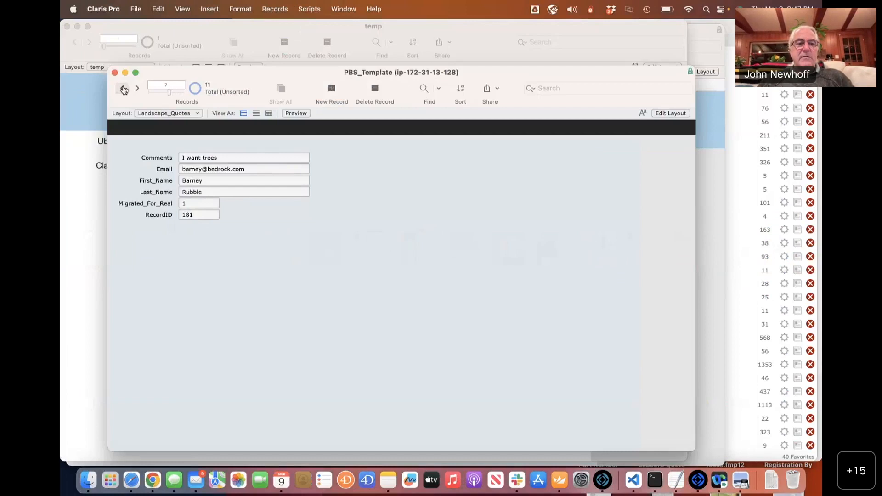
pyautogui.click(138, 89)
pyautogui.click(137, 89)
pyautogui.click(138, 89)
pyautogui.click(138, 89)
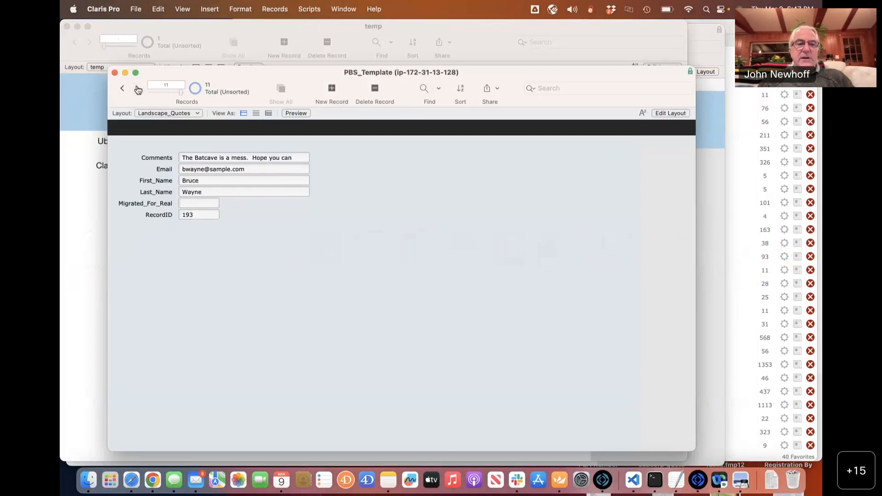
pyautogui.press('cmd+Tab')
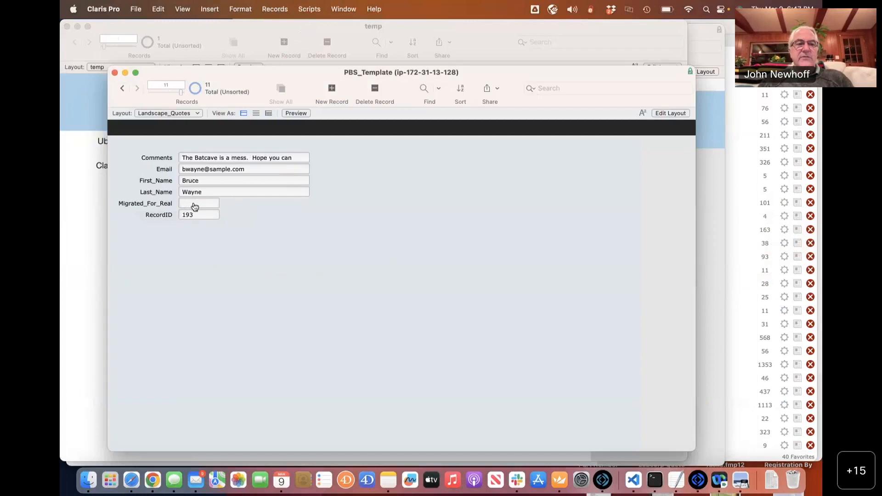
pyautogui.press('super+Tab')
pyautogui.press('super+Tab')
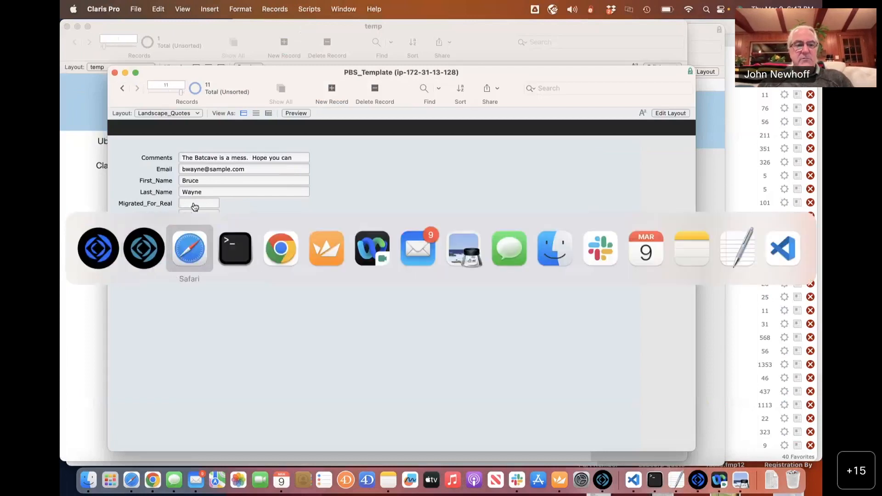
# Run the Claris Server flow now and check version 58's status in History.
pyautogui.click(567, 126)
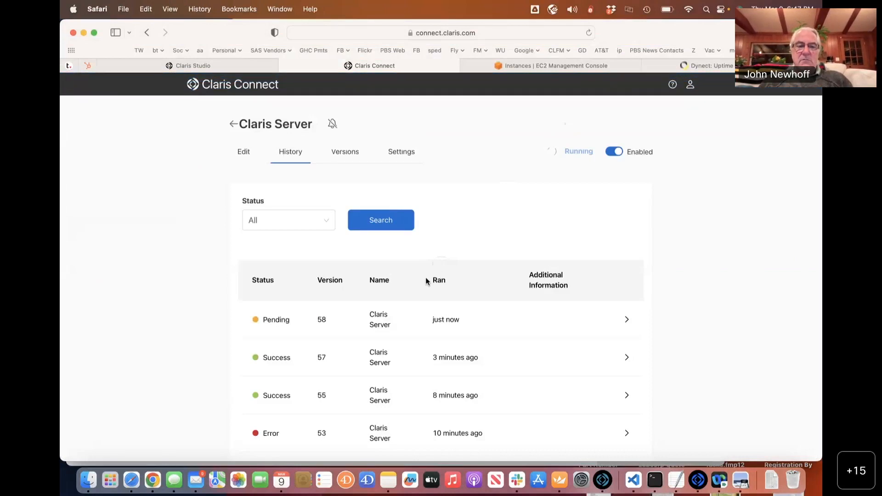
pyautogui.scroll(-3, 425, 276)
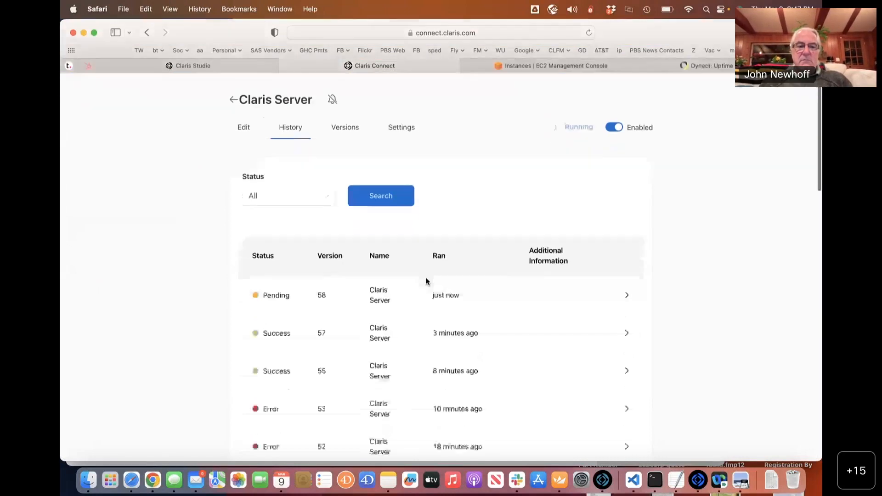
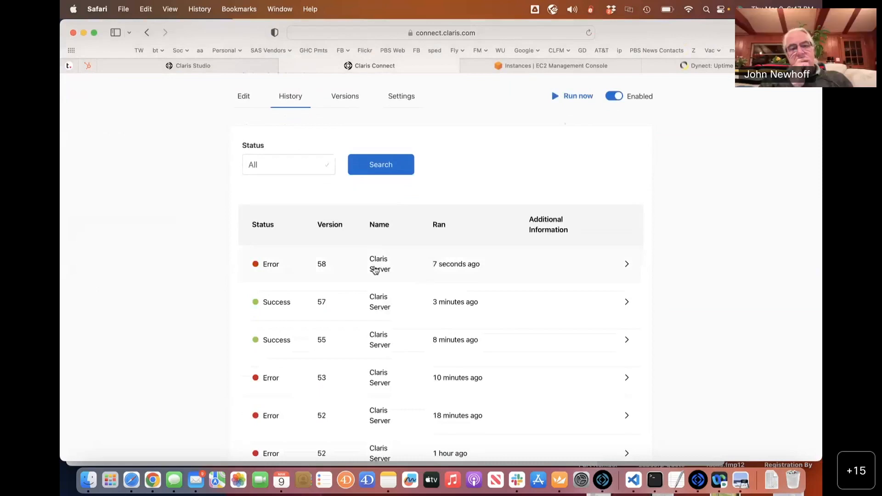
# Read failed run 58's Edit record error, 'Field cannot be modified', then switch to PBS_Template.
pyautogui.scroll(-3, 375, 270)
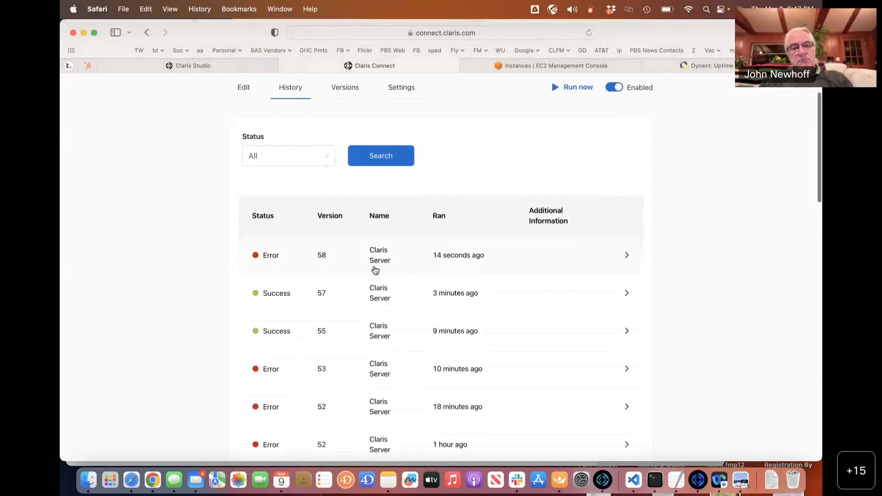
pyautogui.scroll(-2, 375, 270)
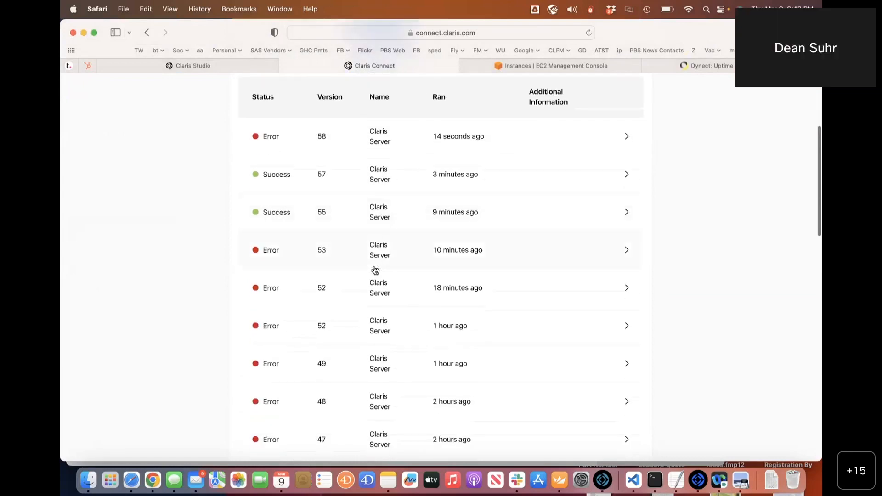
pyautogui.scroll(-3, 376, 270)
pyautogui.scroll(3, 375, 270)
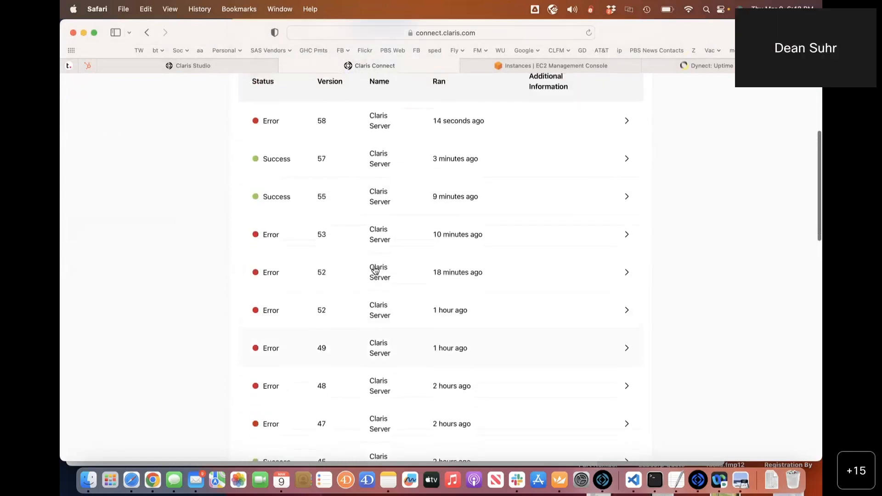
pyautogui.scroll(2, 375, 270)
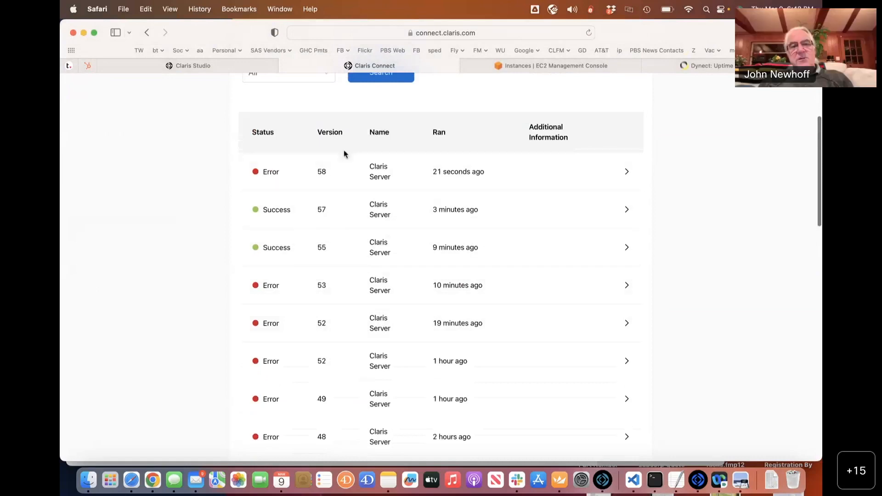
pyautogui.click(329, 171)
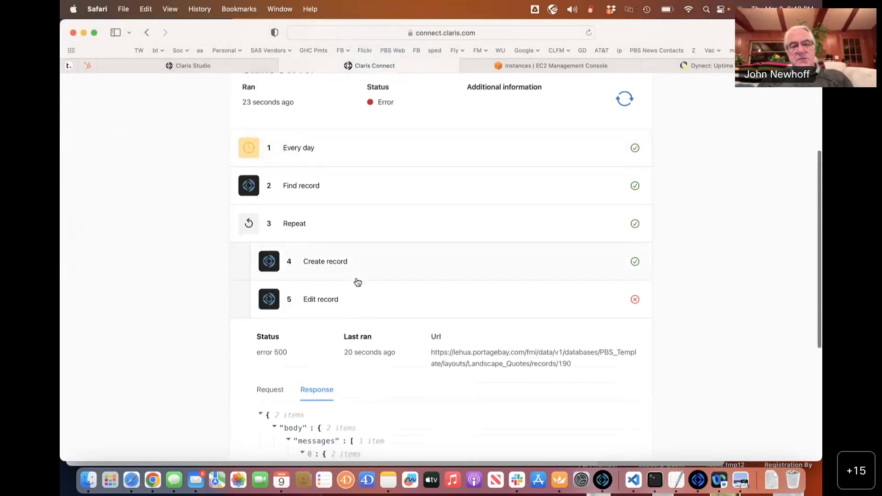
pyautogui.scroll(-6, 357, 281)
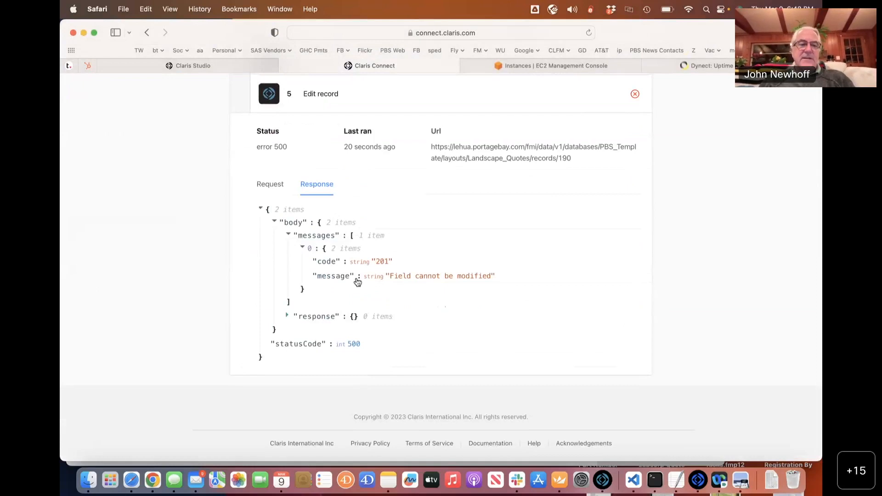
pyautogui.press('super+Tab')
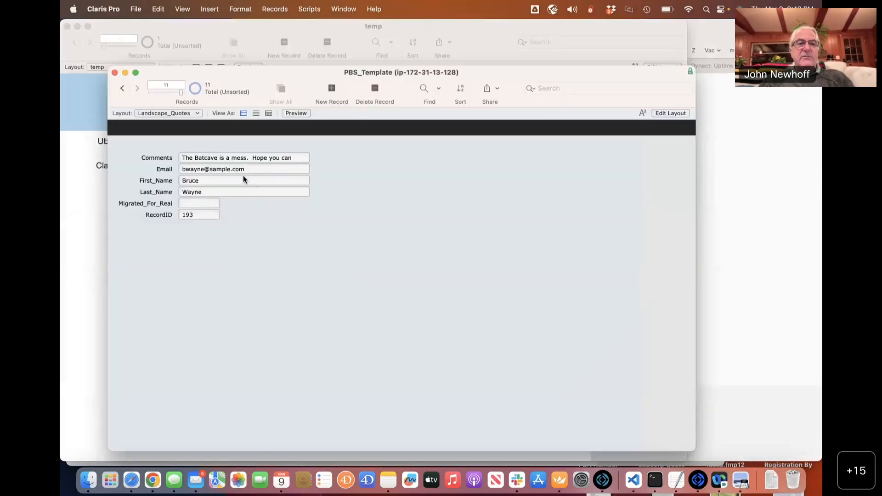
# Browse the PBS_Template Landscape_Quotes records back and forth, ending on record 10.
pyautogui.click(188, 204)
pyautogui.click(299, 255)
pyautogui.click(122, 88)
pyautogui.click(122, 88)
pyautogui.click(137, 89)
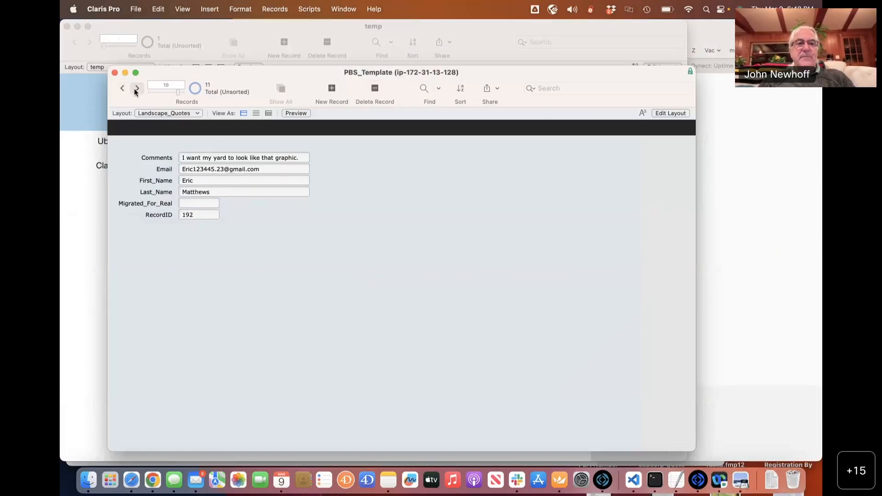
# In PBS_Tracker, show all records to confirm Landscape_Quotes holds one empty record.
pyautogui.press('super+Tab')
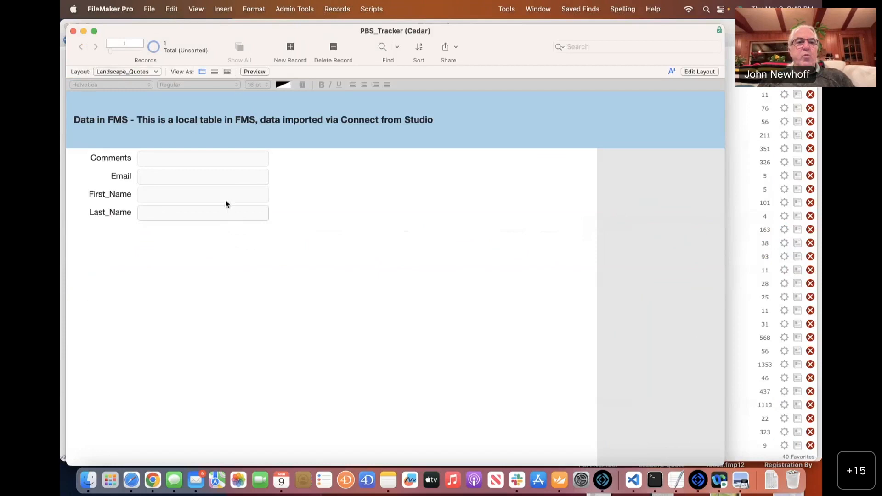
pyautogui.click(153, 47)
pyautogui.click(236, 50)
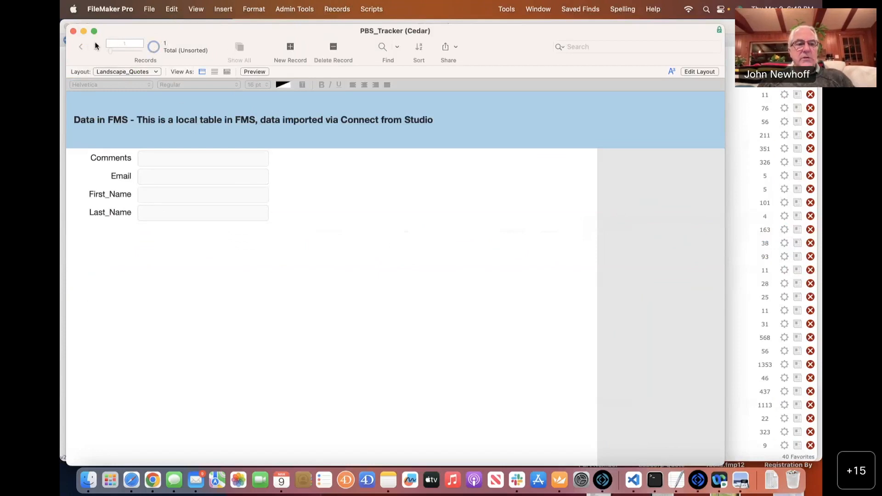
pyautogui.press('super+Tab')
pyautogui.press('super+Tab')
# Review the Create record and Edit record step configurations in the flow editor.
pyautogui.scroll(10, 296, 253)
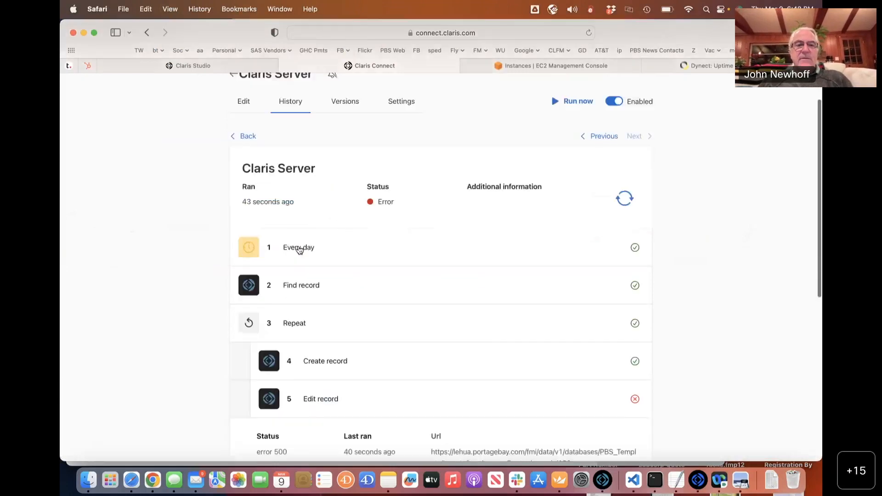
pyautogui.click(244, 149)
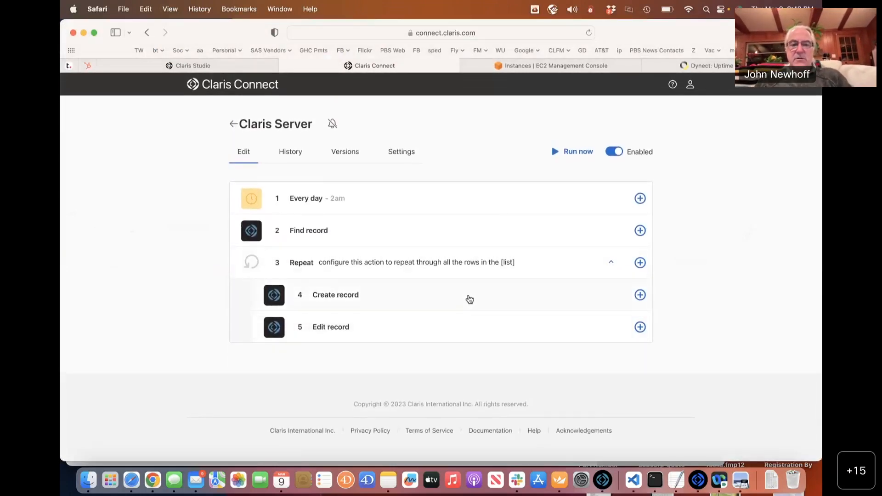
pyautogui.click(467, 299)
pyautogui.scroll(-10, 510, 307)
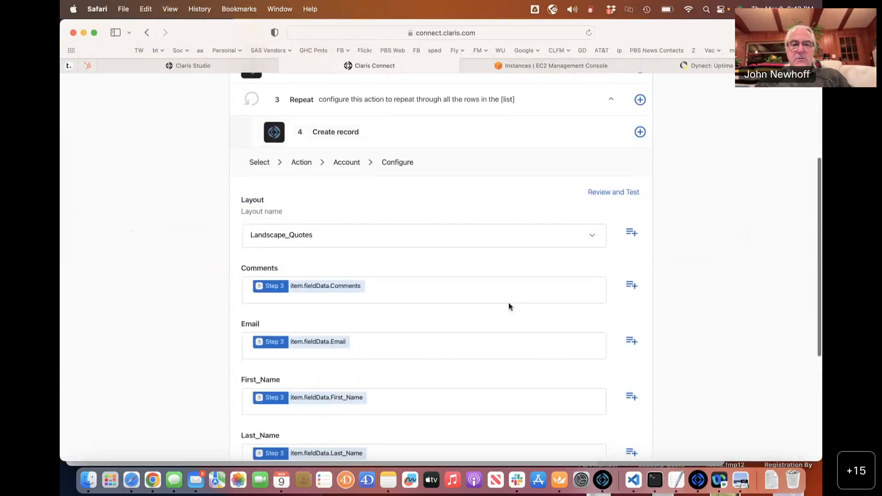
pyautogui.scroll(-3, 509, 303)
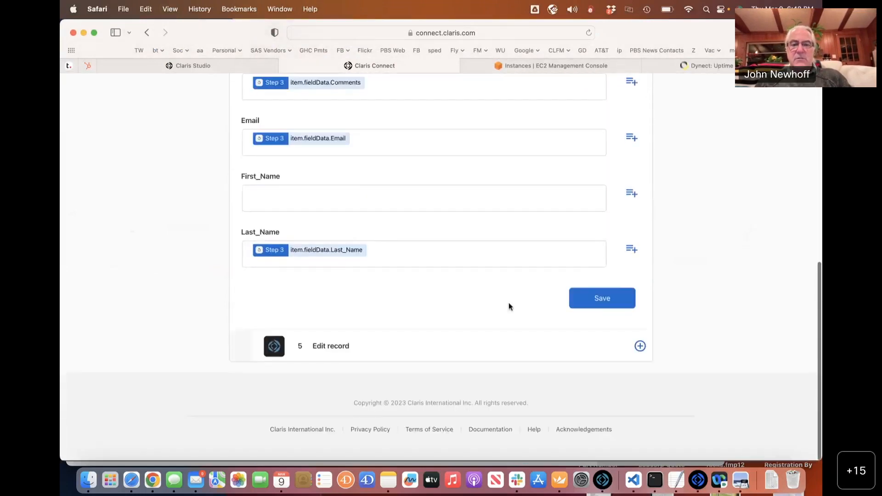
pyautogui.scroll(10, 508, 305)
pyautogui.click(431, 302)
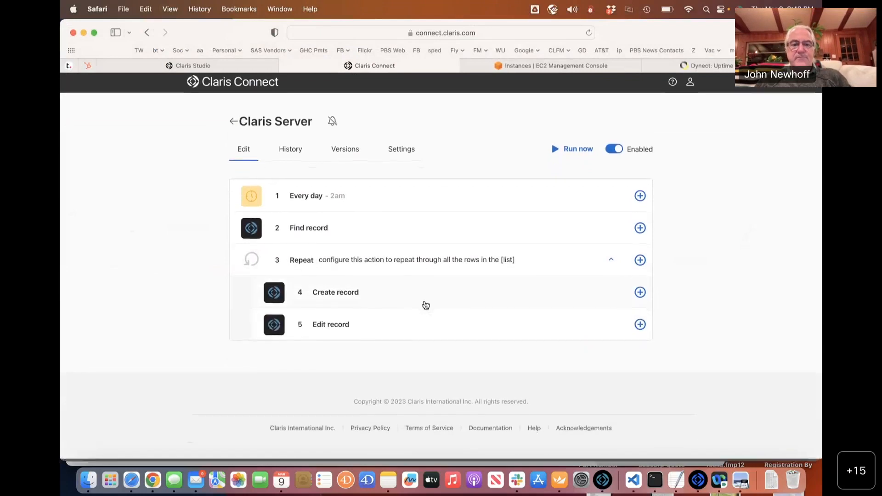
pyautogui.click(393, 320)
pyautogui.scroll(-5, 394, 320)
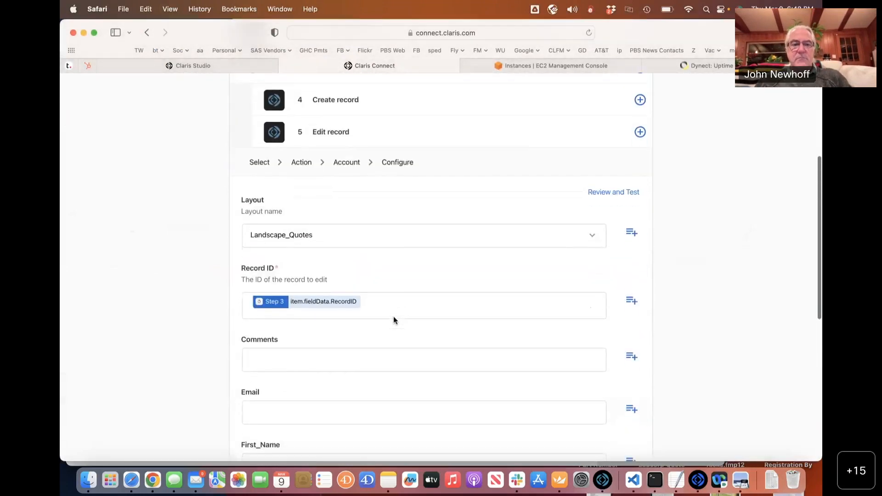
pyautogui.scroll(-4, 394, 317)
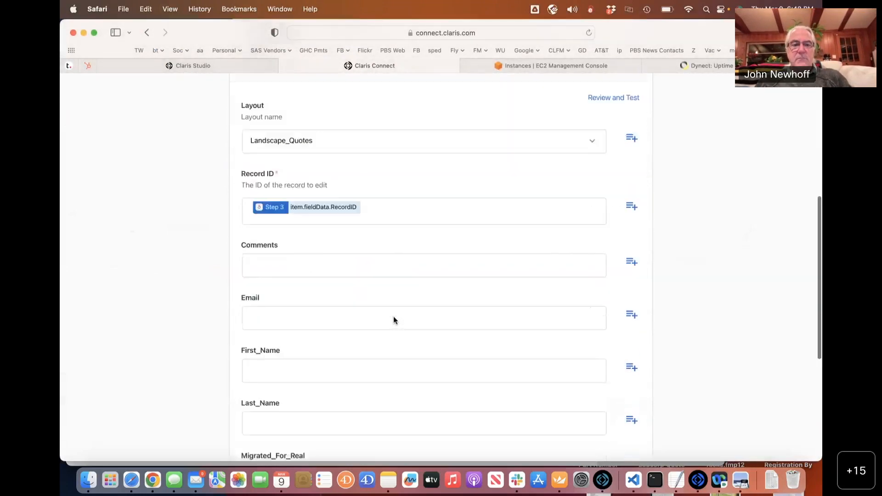
pyautogui.scroll(3, 393, 317)
pyautogui.scroll(5, 393, 317)
pyautogui.scroll(-5, 393, 316)
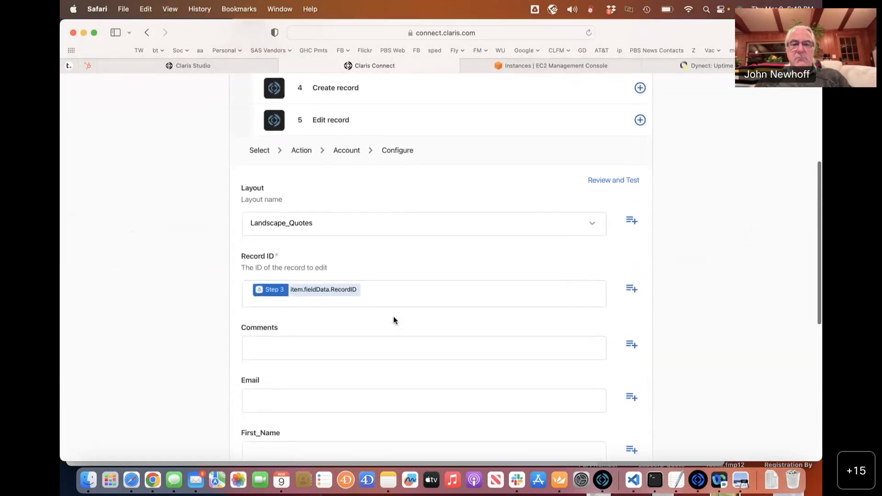
pyautogui.scroll(3, 580, 151)
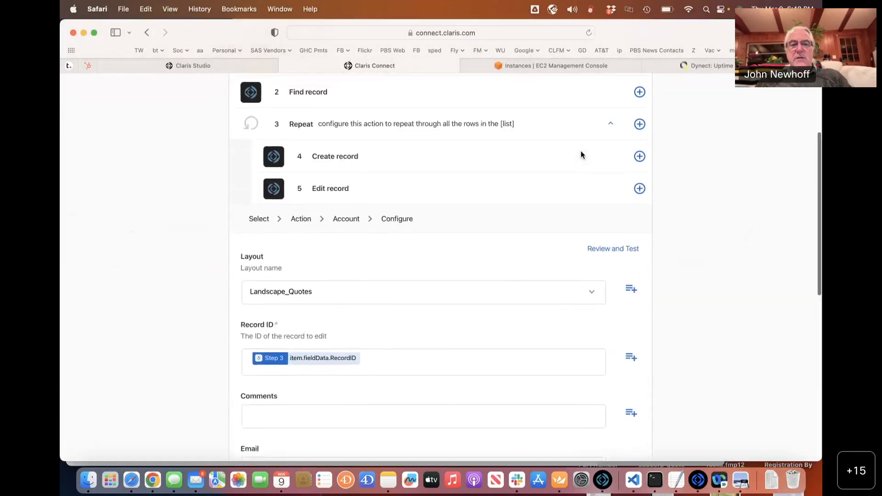
# Delete the Edit record step and rerun the flow, producing successful version 59.
pyautogui.click(640, 196)
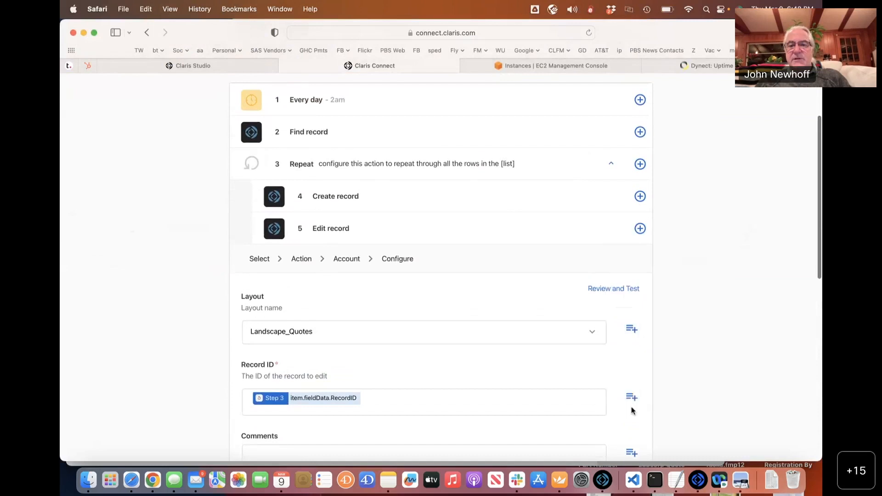
pyautogui.click(639, 228)
pyautogui.click(632, 425)
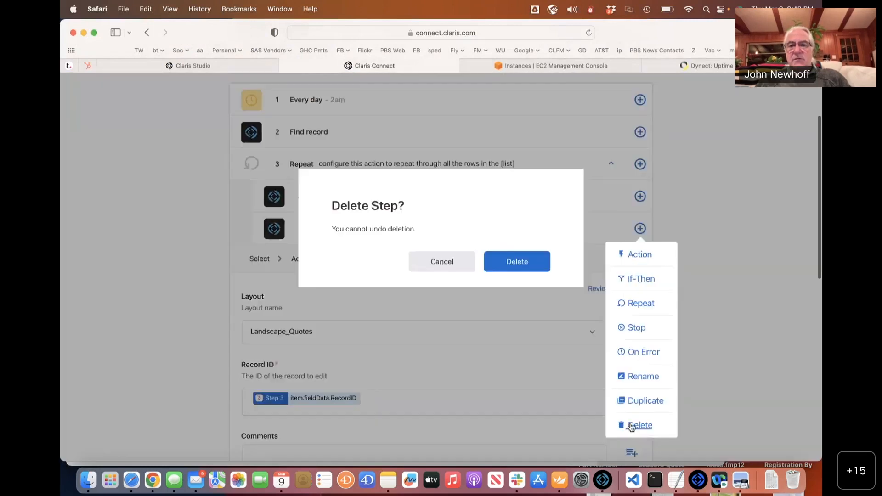
pyautogui.click(523, 267)
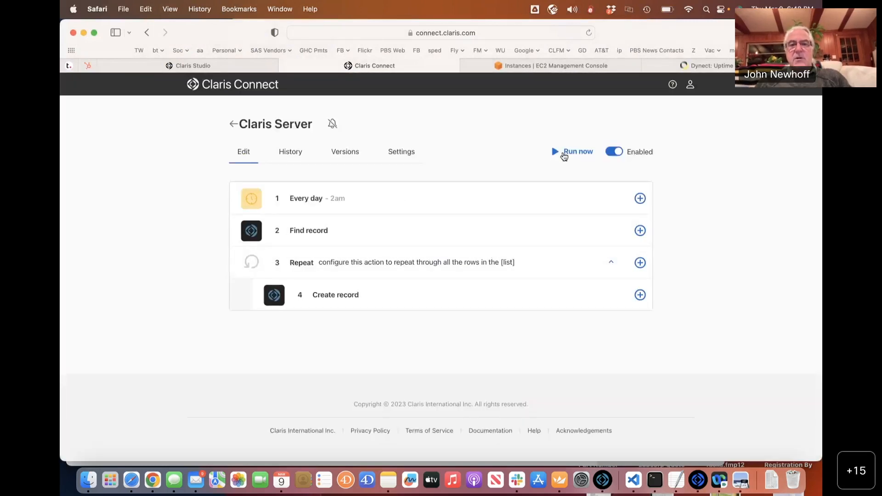
pyautogui.click(563, 154)
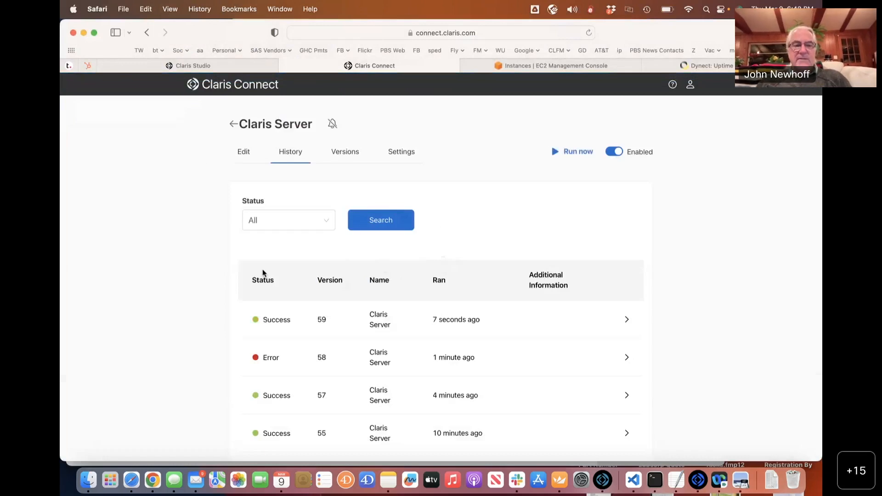
pyautogui.press('super+Tab')
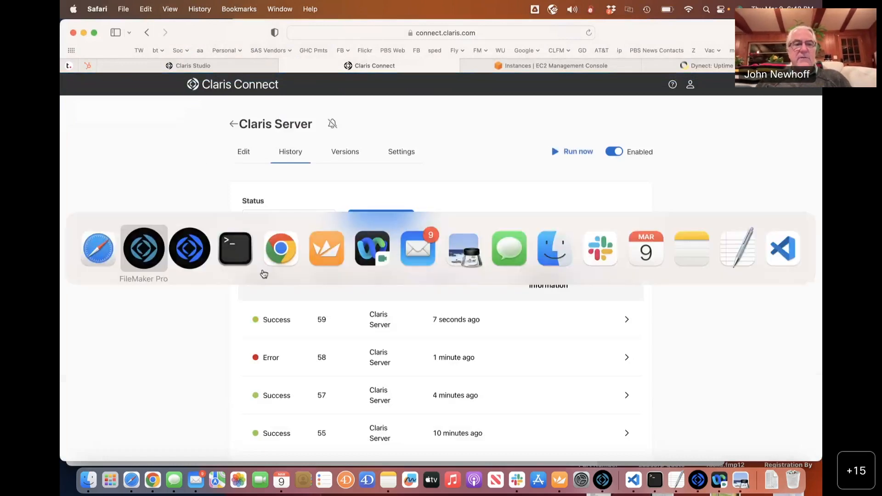
# Page through the six Connect-imported records, with Comments and Email filled but names blank.
pyautogui.click(99, 48)
pyautogui.click(99, 48)
pyautogui.click(100, 47)
pyautogui.click(100, 47)
pyautogui.click(99, 48)
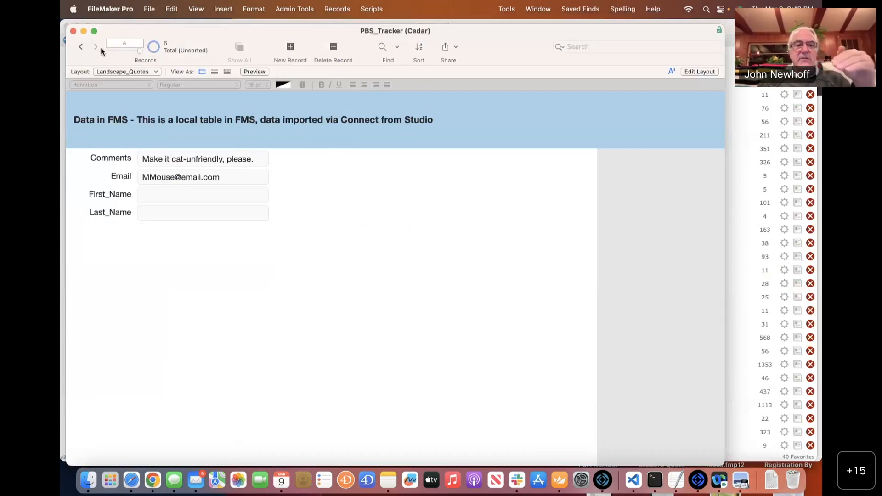
pyautogui.click(83, 47)
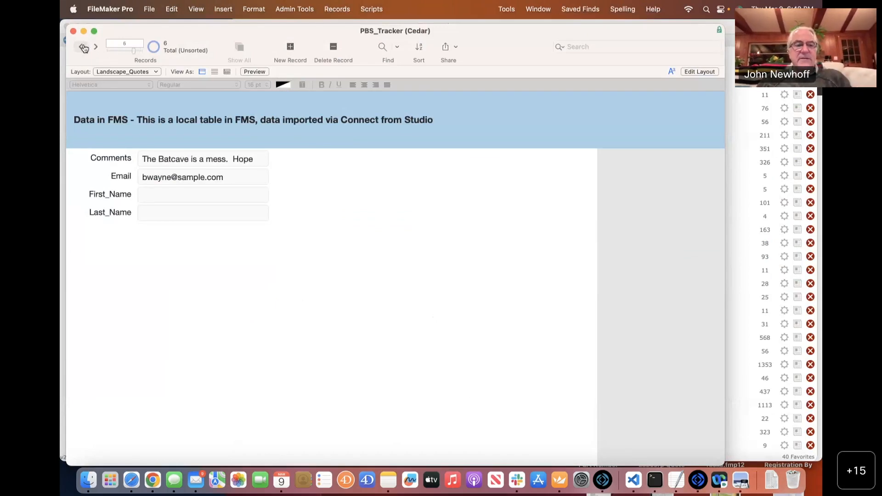
pyautogui.press('super+Tab')
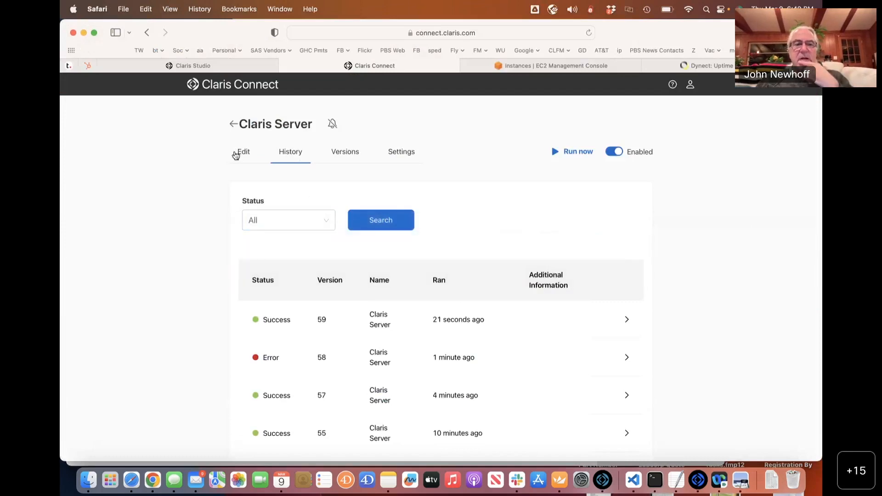
# Add a Claris FileMaker Server Edit record action after Create record using the Claris Server - PBS_Template account.
pyautogui.click(234, 153)
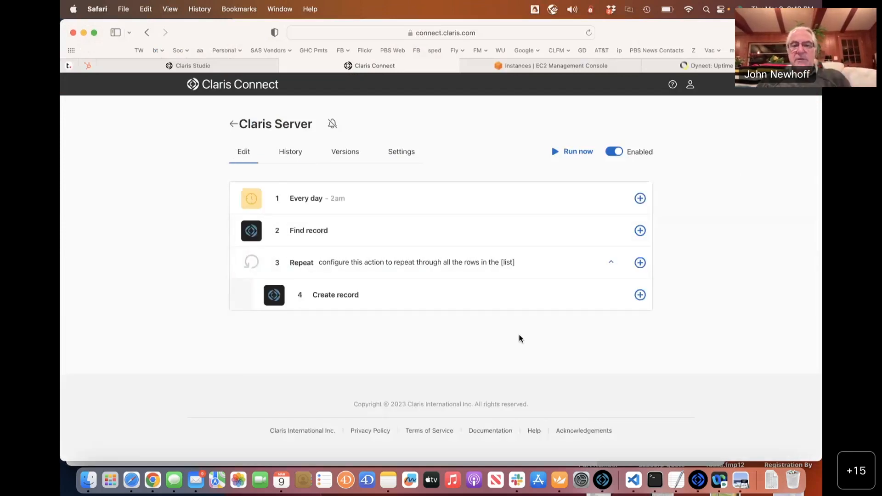
pyautogui.click(640, 295)
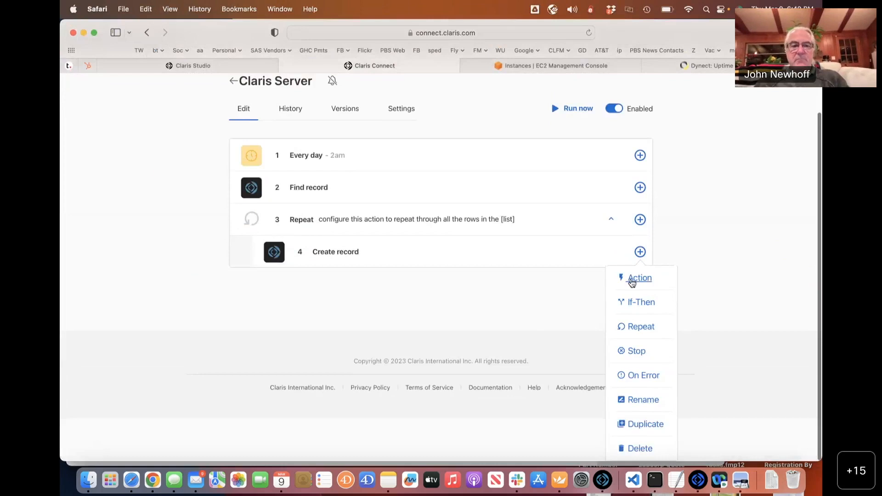
pyautogui.click(632, 281)
pyautogui.click(377, 409)
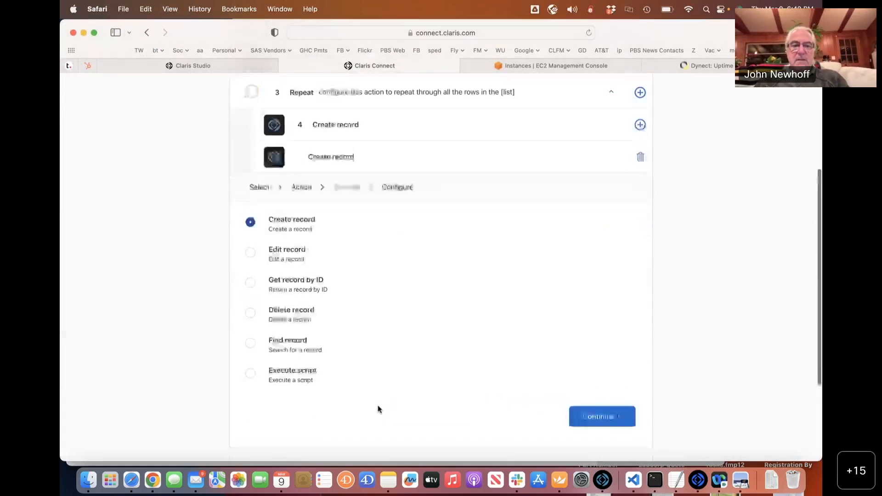
pyautogui.click(250, 222)
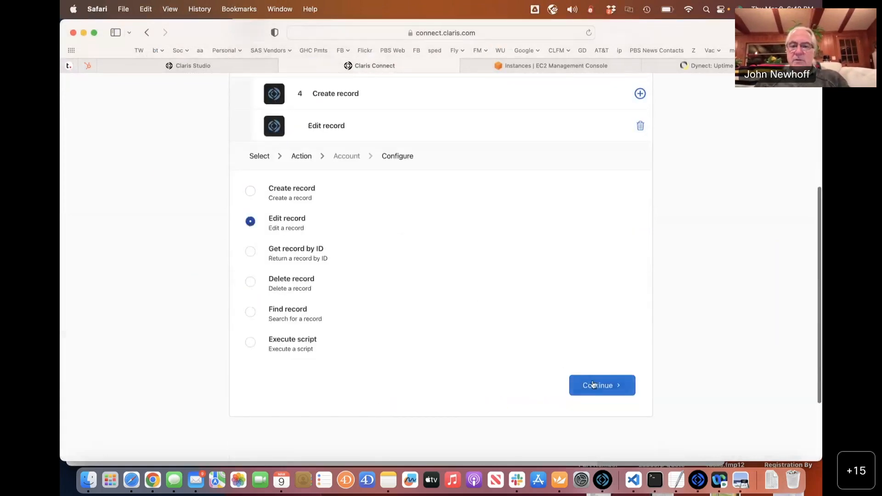
pyautogui.click(592, 385)
pyautogui.click(260, 325)
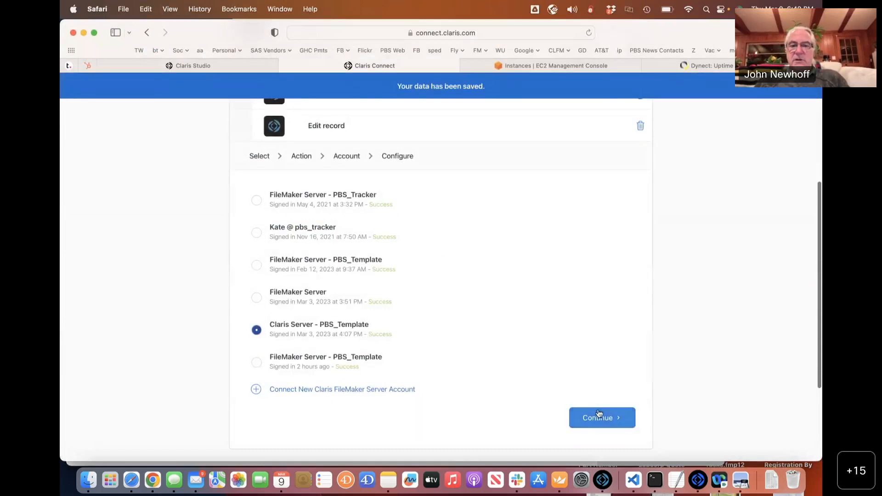
pyautogui.click(599, 416)
# Keep the Landscape_Quotes layout and map Record ID to the Repeat loop item's recordId.
pyautogui.click(324, 253)
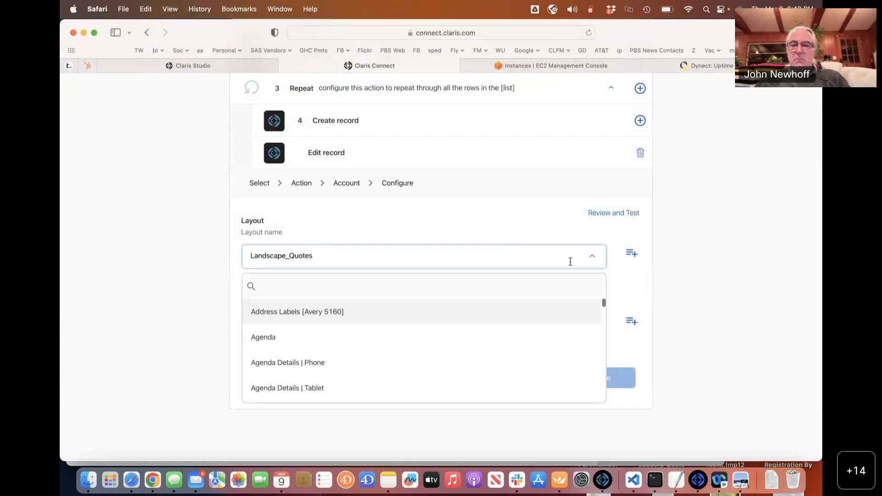
pyautogui.click(712, 256)
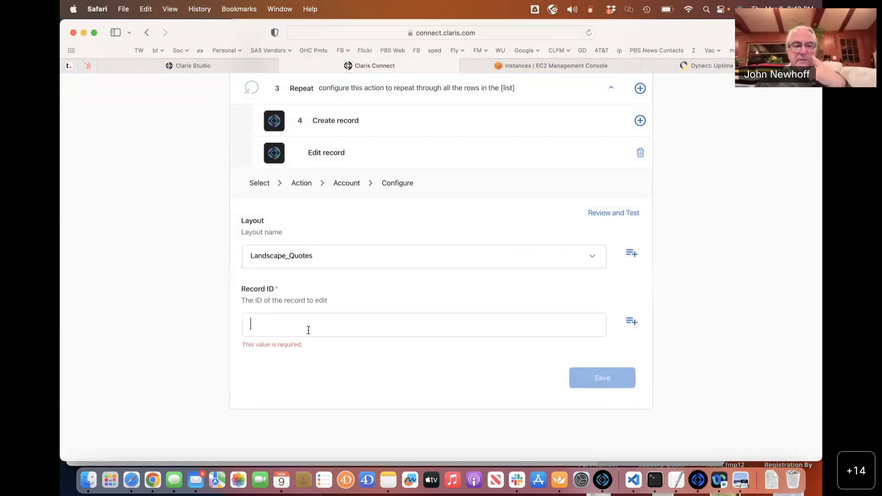
pyautogui.scroll(-3, 308, 329)
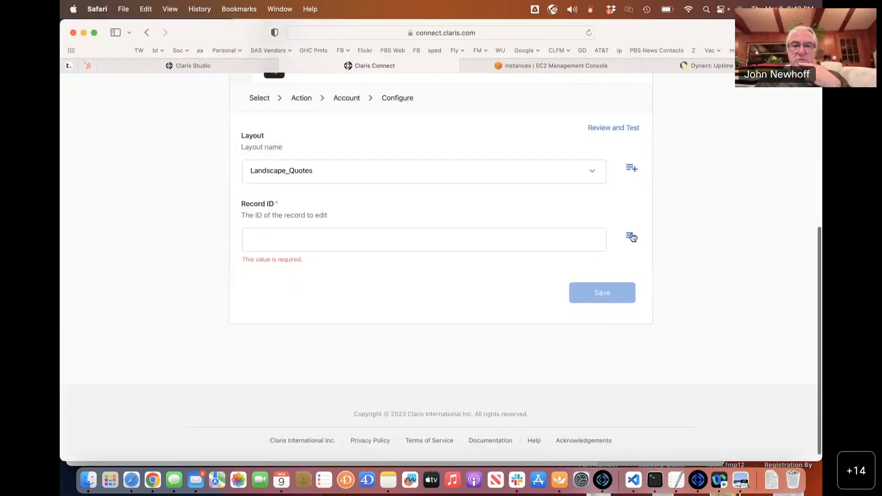
pyautogui.click(631, 237)
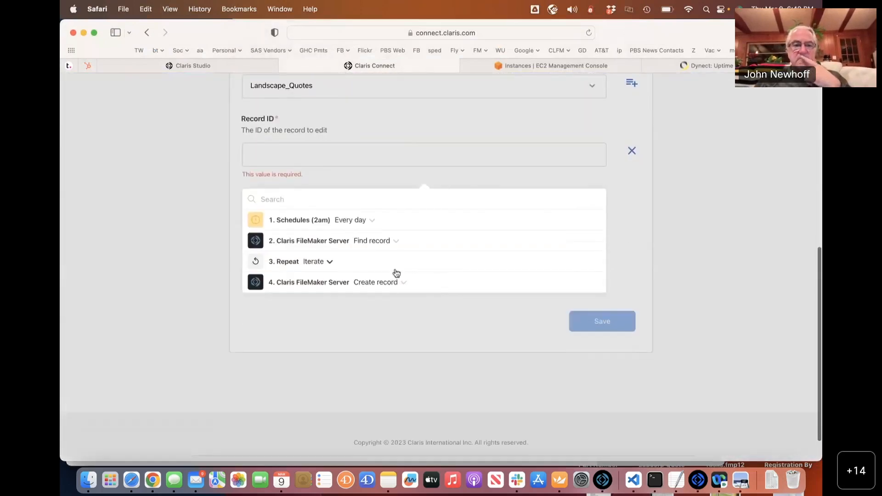
pyautogui.click(295, 263)
pyautogui.scroll(-3, 364, 348)
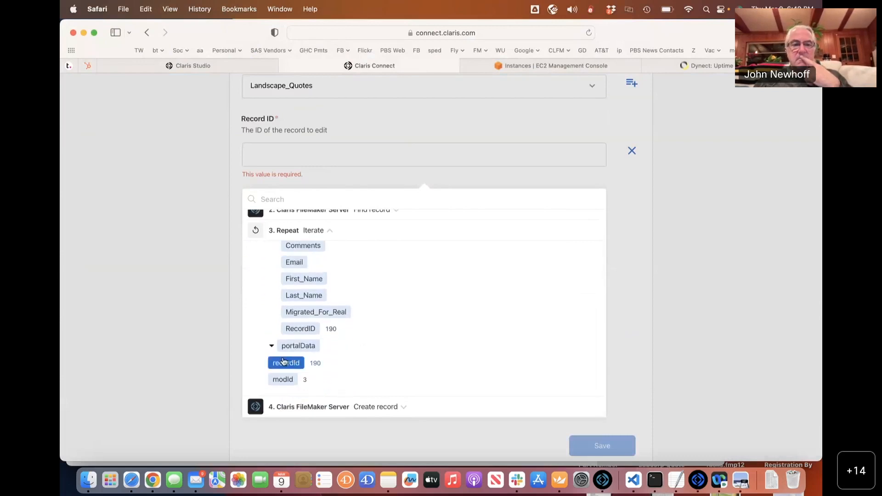
pyautogui.scroll(3, 283, 361)
pyautogui.scroll(-3, 283, 361)
pyautogui.click(282, 362)
pyautogui.click(666, 252)
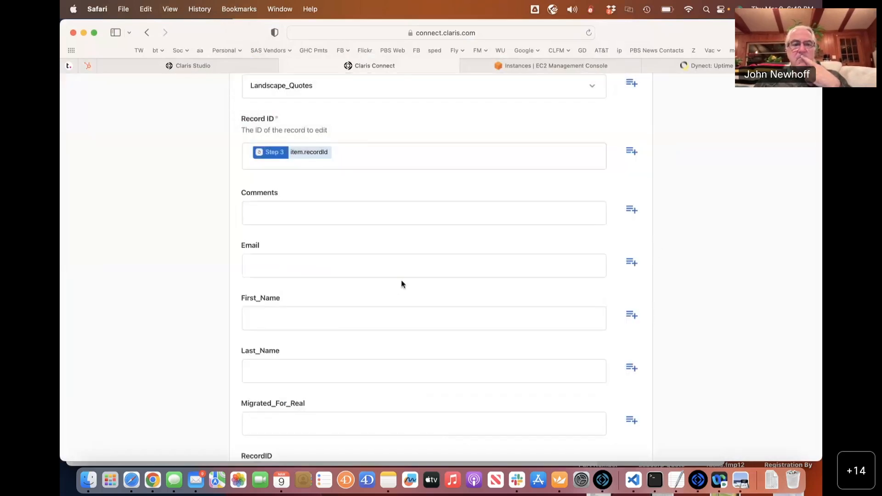
# Set Migrated_For_Real to 1 and save the Edit record step.
pyautogui.scroll(2, 393, 289)
pyautogui.scroll(-5, 393, 290)
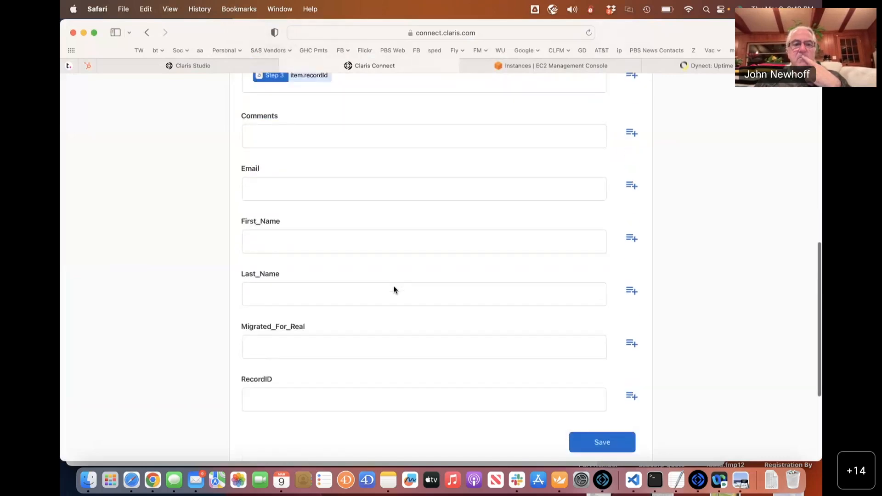
pyautogui.scroll(-1, 393, 290)
pyautogui.click(324, 331)
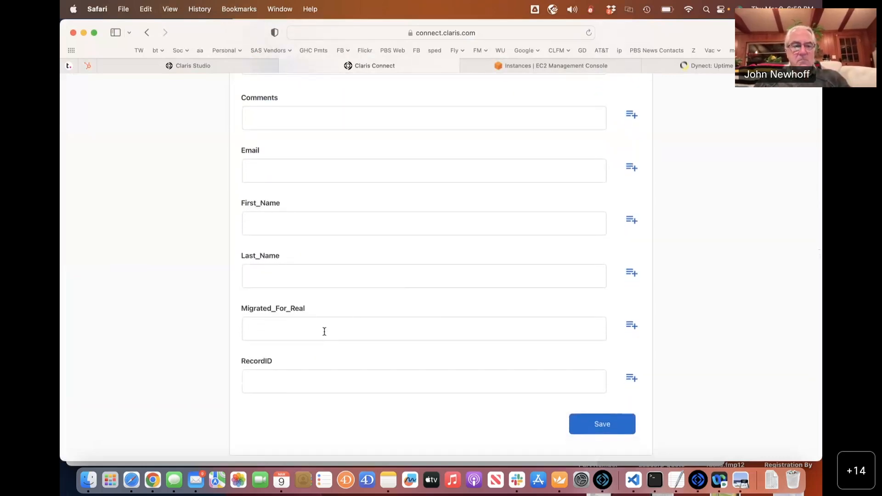
pyautogui.scroll(3, 501, 225)
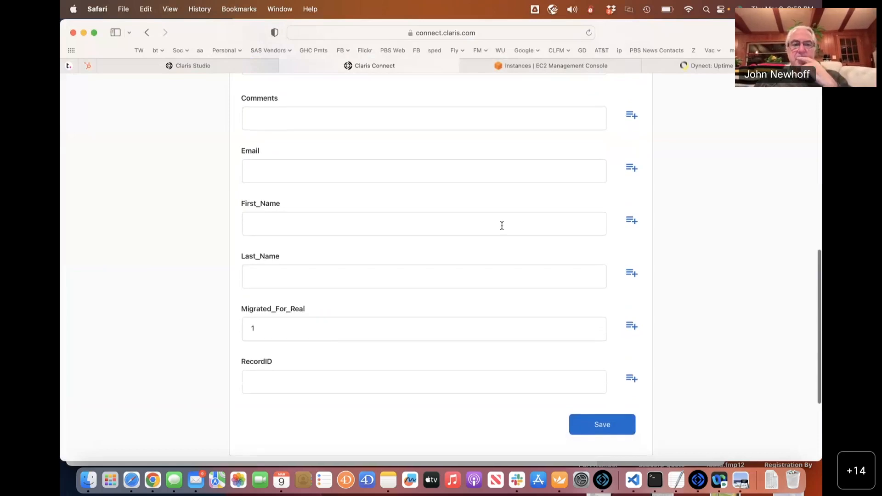
pyautogui.click(556, 179)
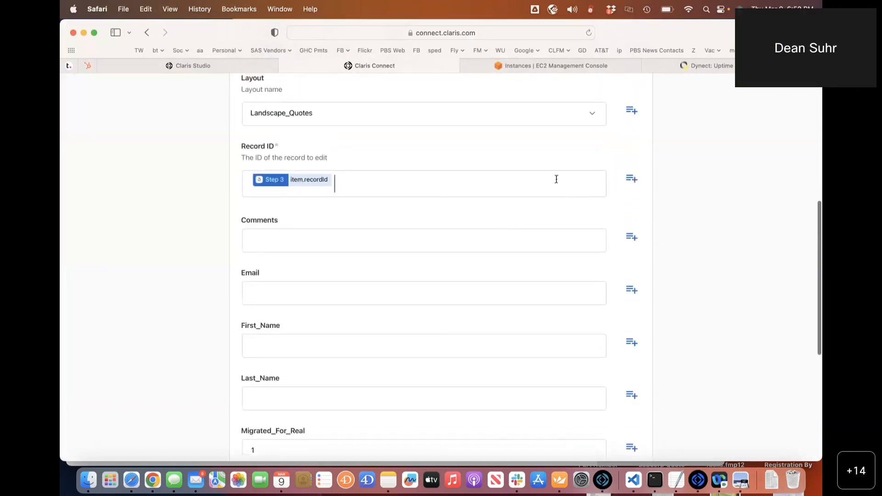
pyautogui.scroll(-5, 609, 247)
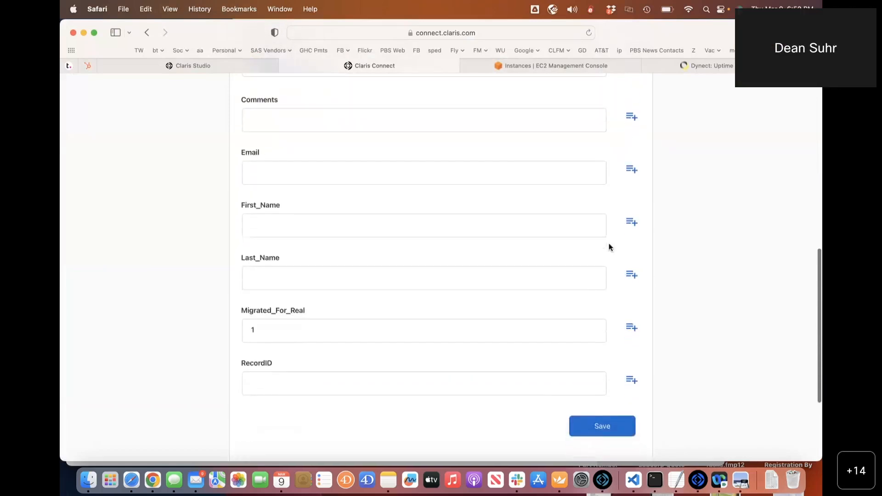
pyautogui.click(600, 423)
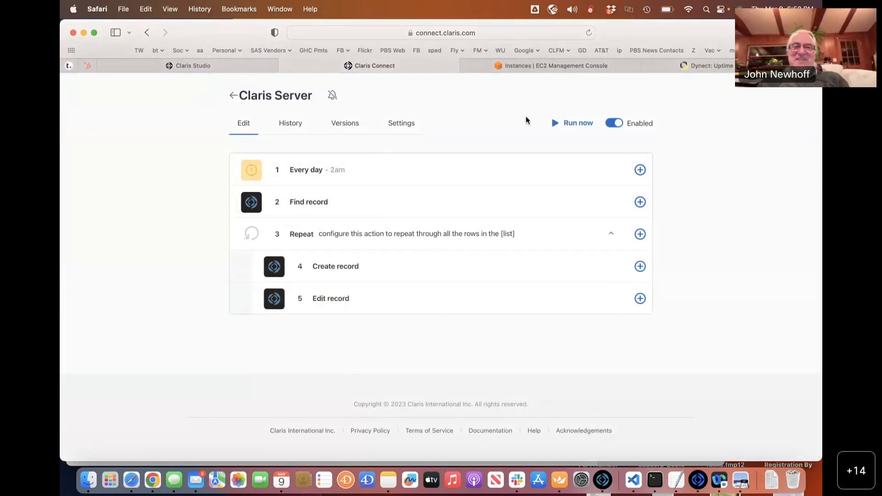
# Run the flow and open version 60's failed run: Edit record error 500, 'Field cannot be modified'.
pyautogui.click(585, 123)
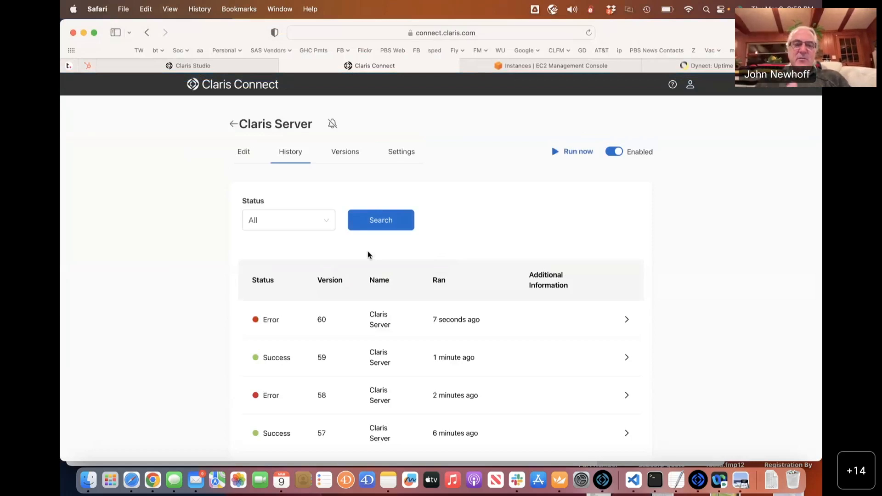
pyautogui.click(286, 321)
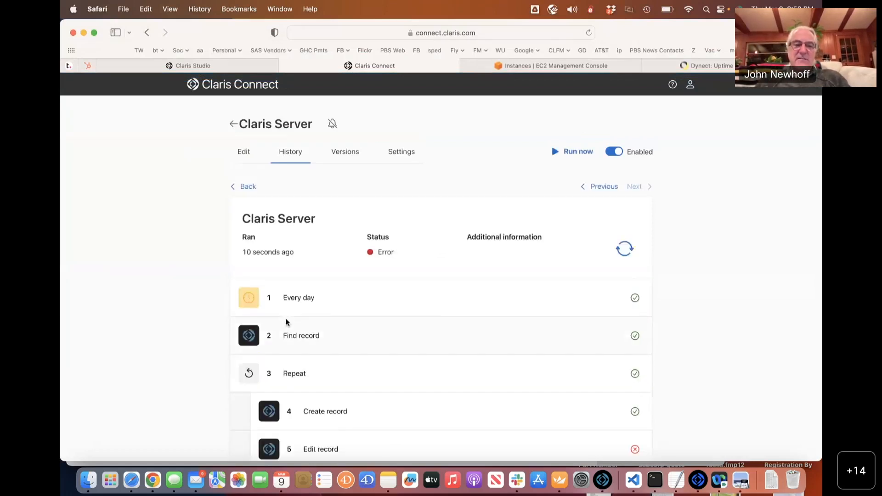
pyautogui.scroll(-7, 286, 321)
pyautogui.scroll(3, 287, 322)
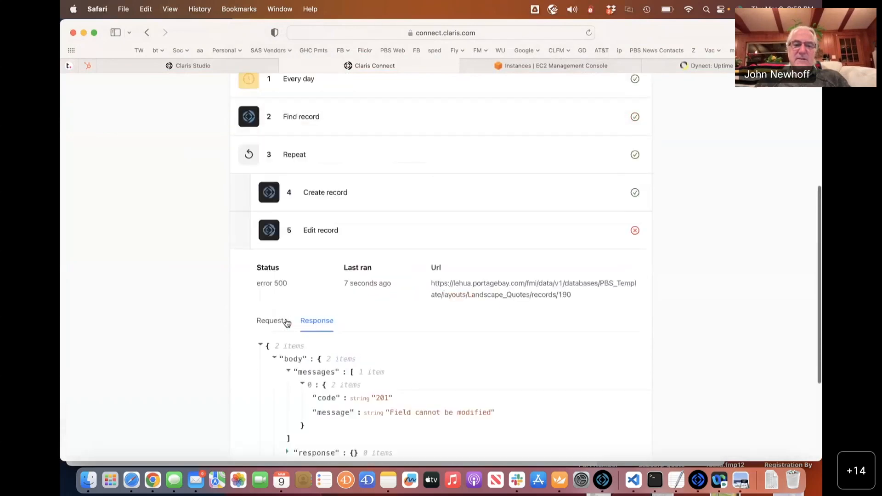
pyautogui.scroll(5, 287, 322)
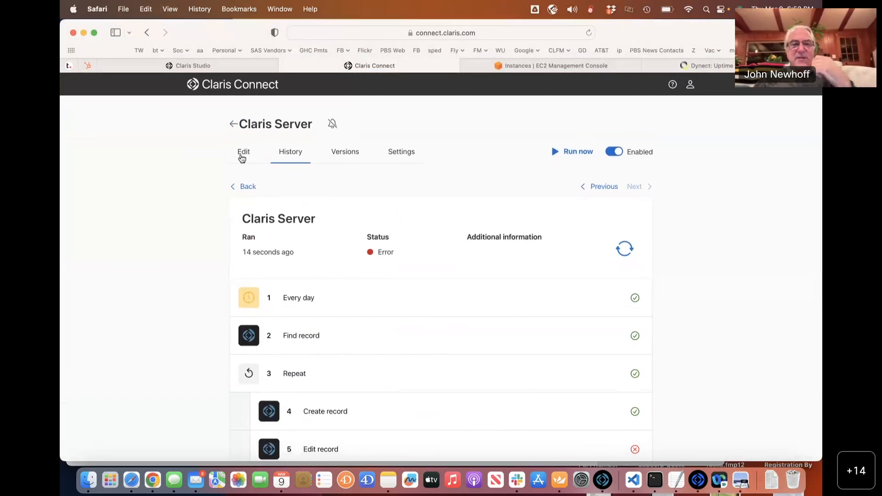
pyautogui.click(242, 158)
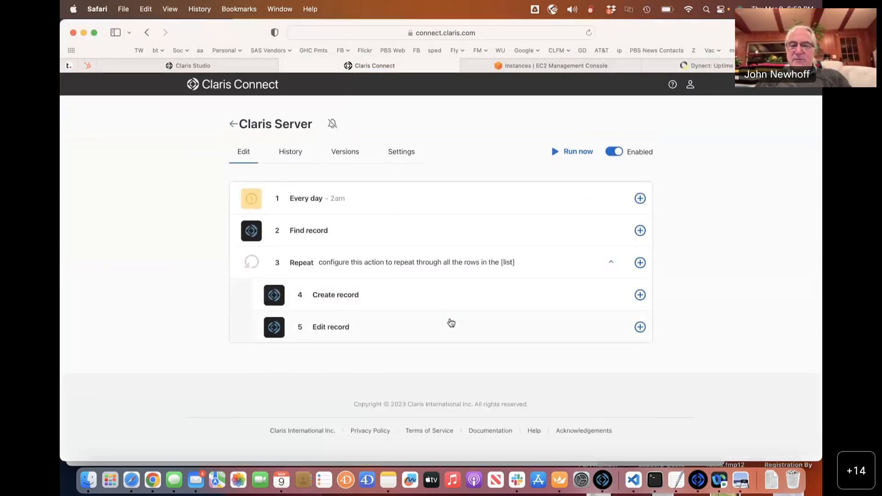
# Drag the Edit record step above Create record inside the Repeat loop, making it step 4.
pyautogui.click(451, 323)
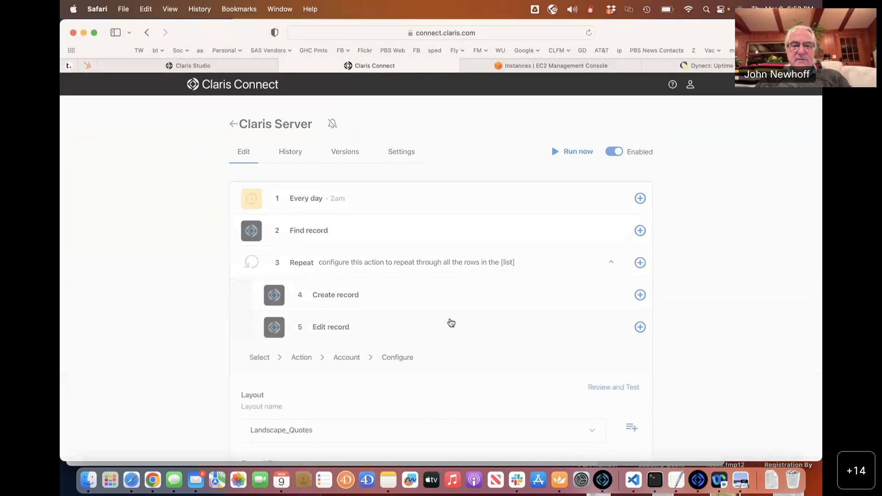
pyautogui.scroll(-3, 450, 321)
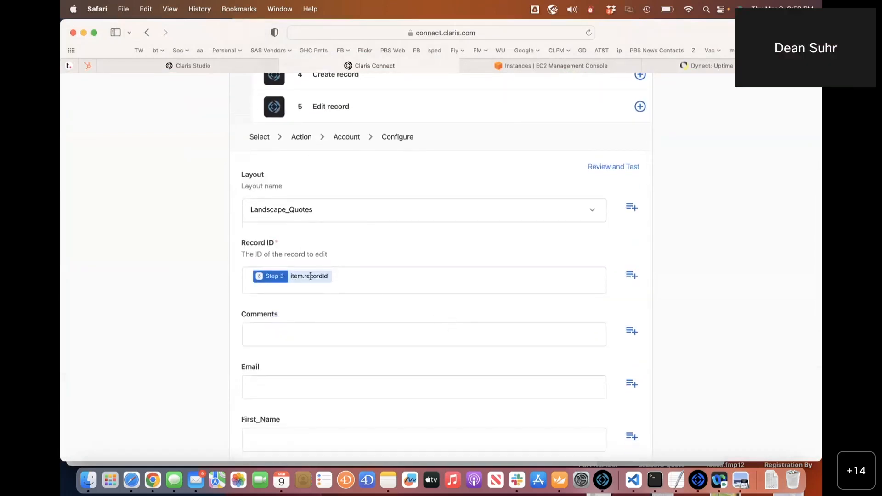
pyautogui.scroll(5, 466, 276)
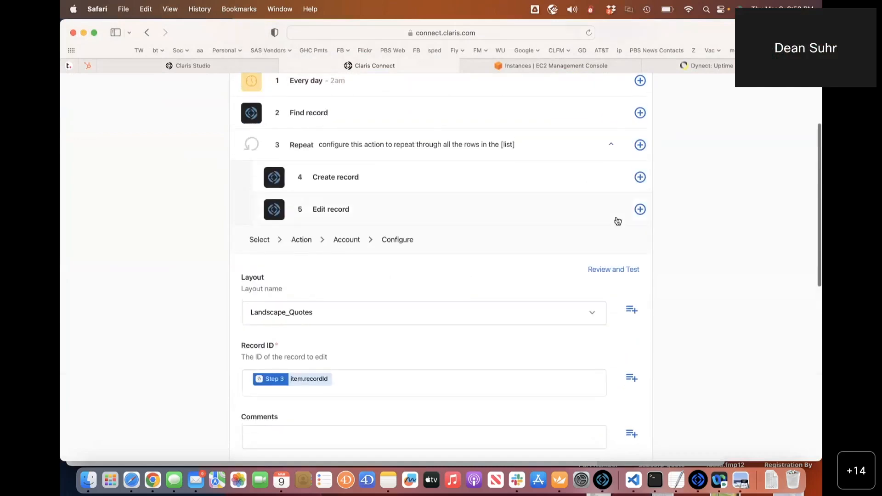
pyautogui.click(615, 220)
pyautogui.moveTo(276, 325)
pyautogui.mouseDown()
pyautogui.moveTo(278, 286)
pyautogui.moveTo(262, 272)
pyautogui.moveTo(278, 329)
pyautogui.mouseUp()
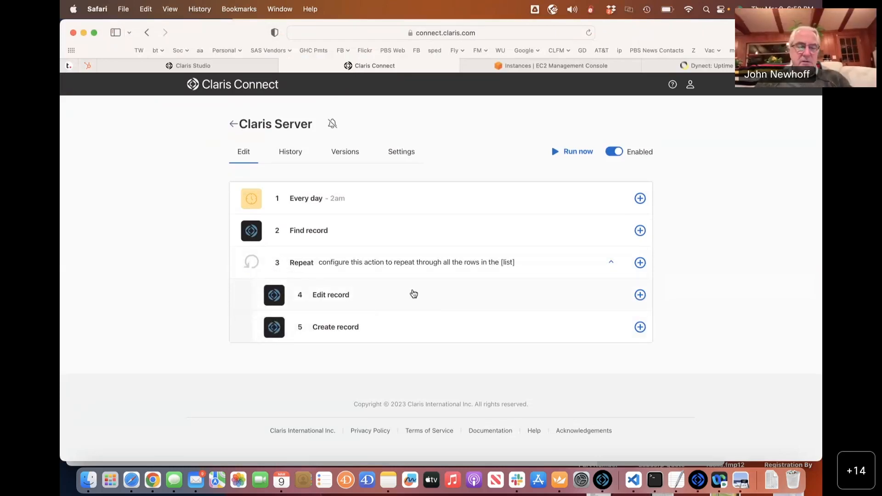
# Run the flow again and open run 61, where Edit record step 4 fails with error 500.
pyautogui.click(561, 153)
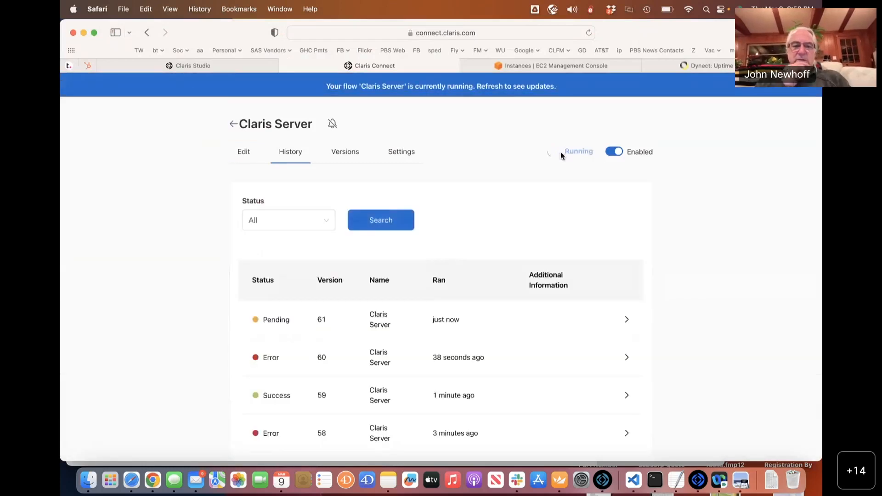
pyautogui.click(403, 312)
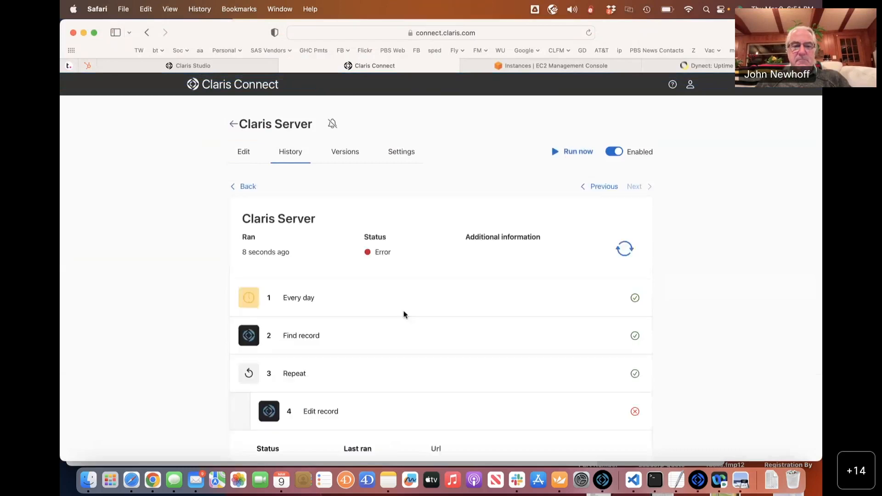
pyautogui.scroll(-4, 403, 310)
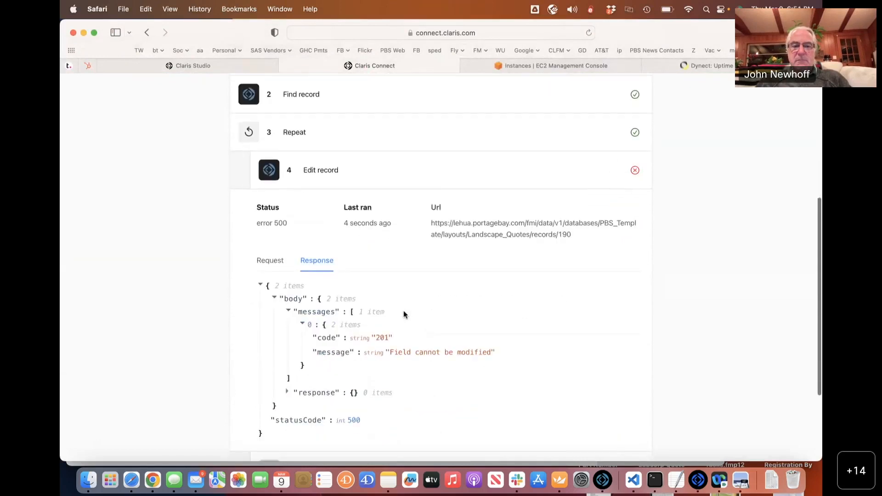
pyautogui.scroll(5, 403, 311)
pyautogui.scroll(2, 403, 298)
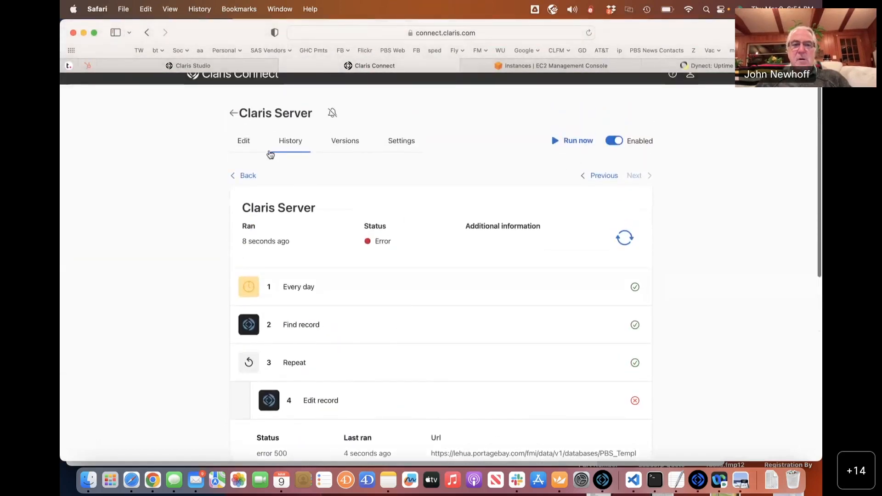
pyautogui.click(252, 145)
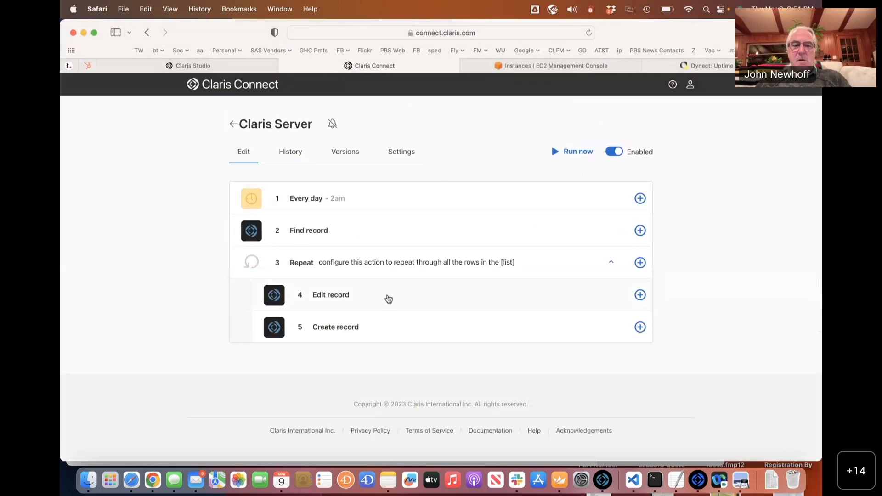
# Expand Edit record step 4 to check its Landscape_Quotes layout and Step 3 item.recordId mapping.
pyautogui.click(388, 299)
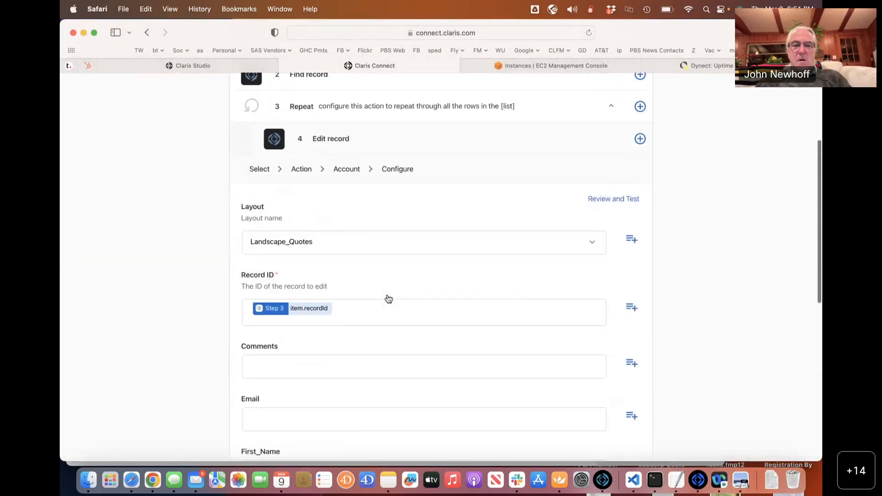
pyautogui.scroll(-3, 387, 298)
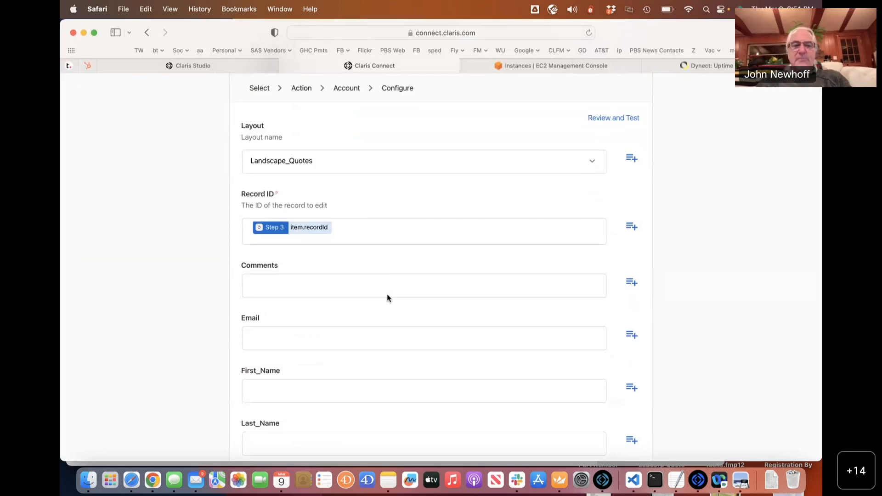
pyautogui.scroll(3, 387, 298)
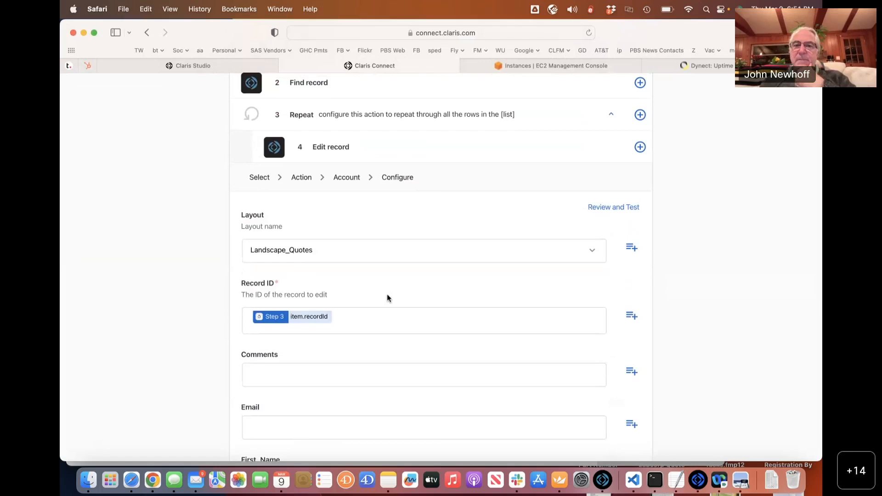
pyautogui.scroll(5, 387, 298)
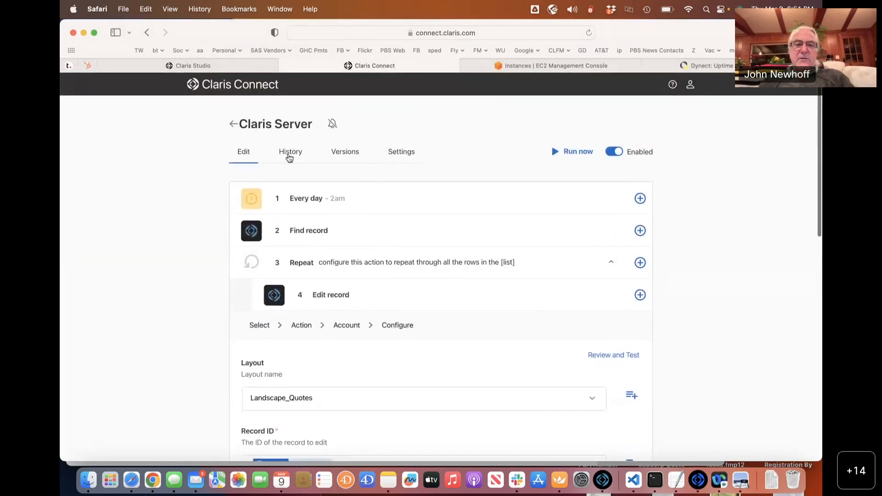
# Reopen run 61 from History and read the Response: record 190, code 201 'Field cannot be modified'.
pyautogui.click(294, 161)
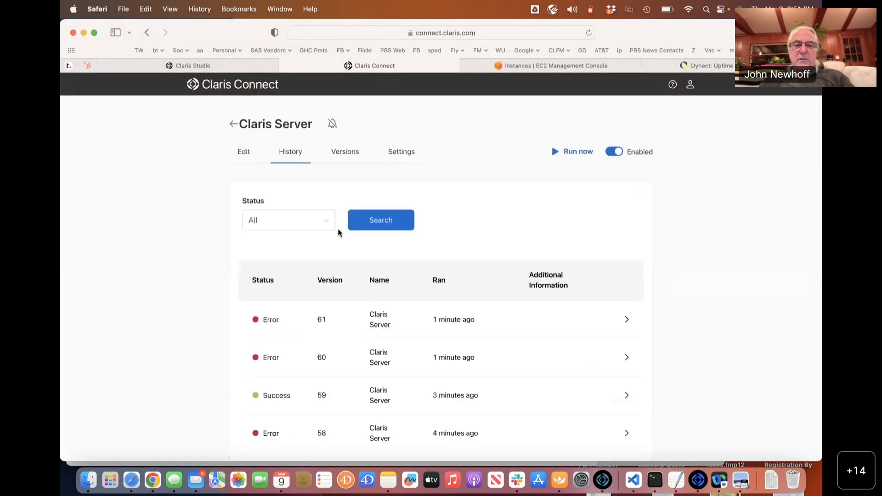
pyautogui.click(366, 321)
pyautogui.scroll(-2, 366, 323)
pyautogui.scroll(-5, 366, 324)
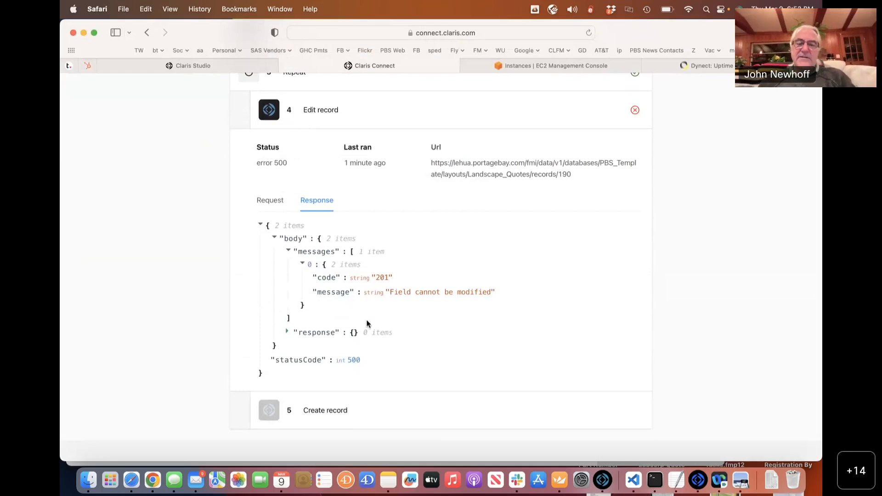
# Cycle through the app switcher to bring Google Chrome forward.
pyautogui.press('super+Tab')
pyautogui.press('super+shift+Tab')
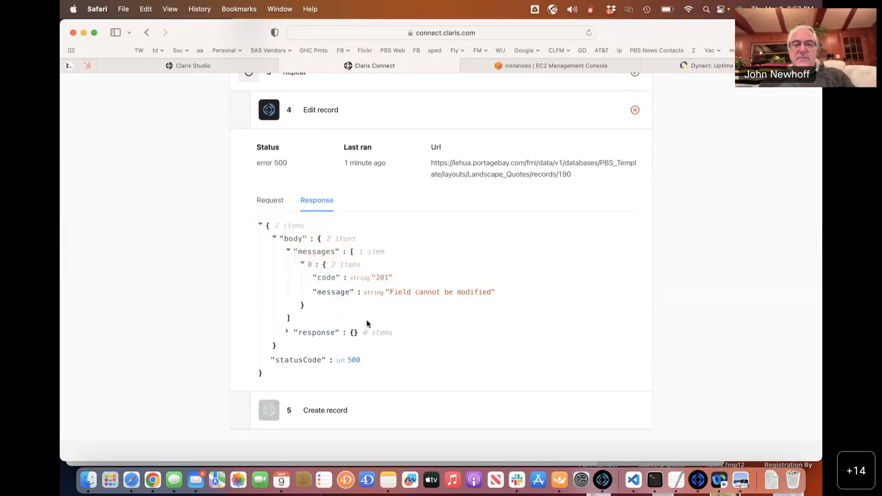
pyautogui.press('super+Tab')
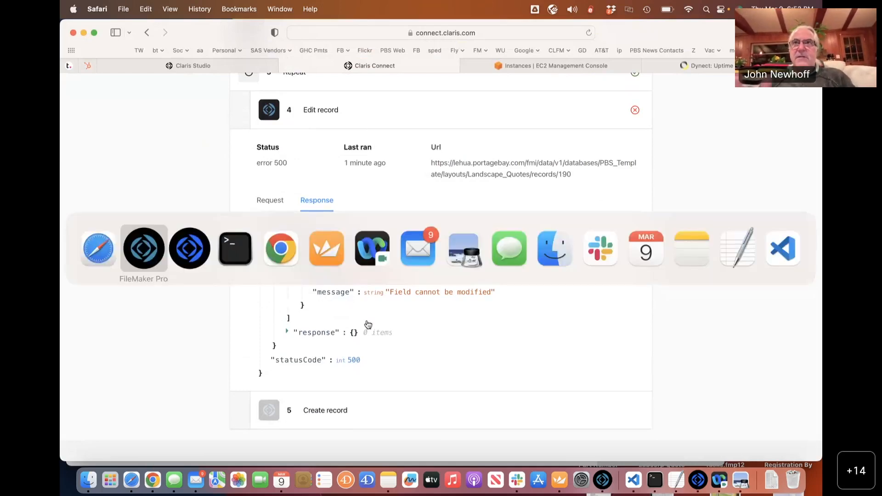
pyautogui.press('super+Tab')
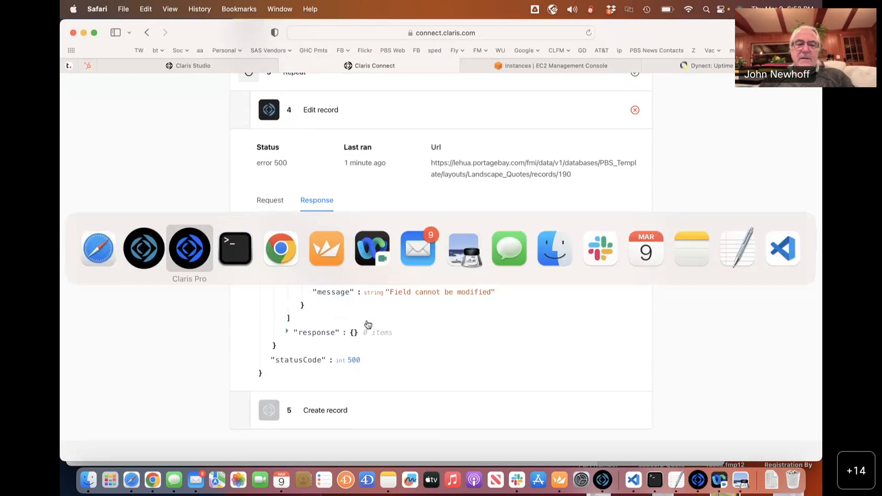
pyautogui.press('super+Tab')
pyautogui.press('super+Tab')
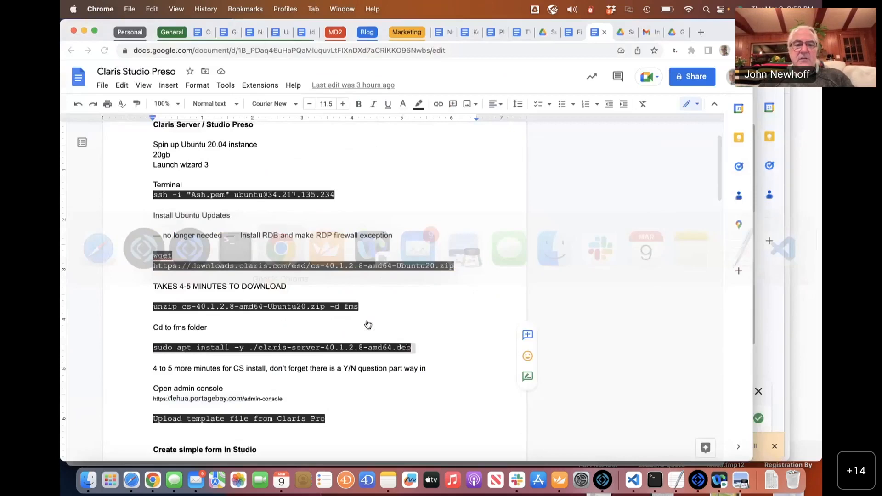
# Copy the productInfo data API test URL from the Claris Server notes in the Claris Studio Preso doc.
pyautogui.scroll(-3, 314, 334)
pyautogui.scroll(-8, 314, 334)
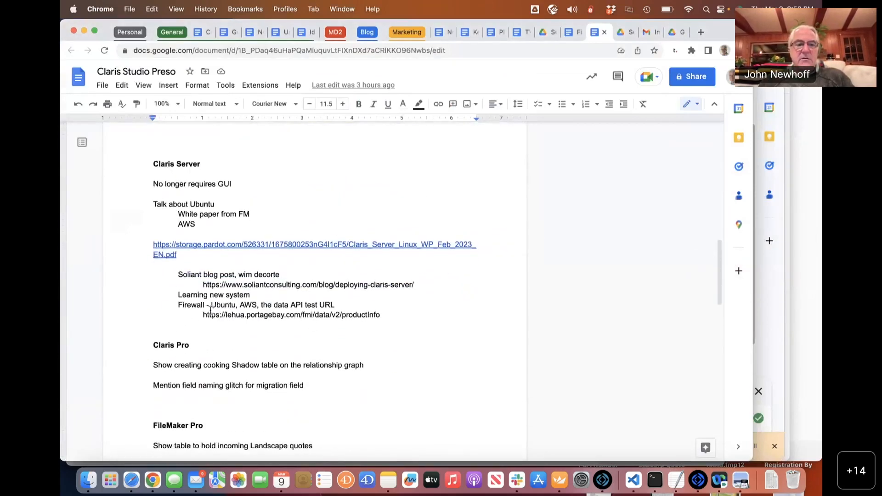
pyautogui.moveTo(202, 314); pyautogui.dragTo(379, 313)
pyautogui.press('super+c')
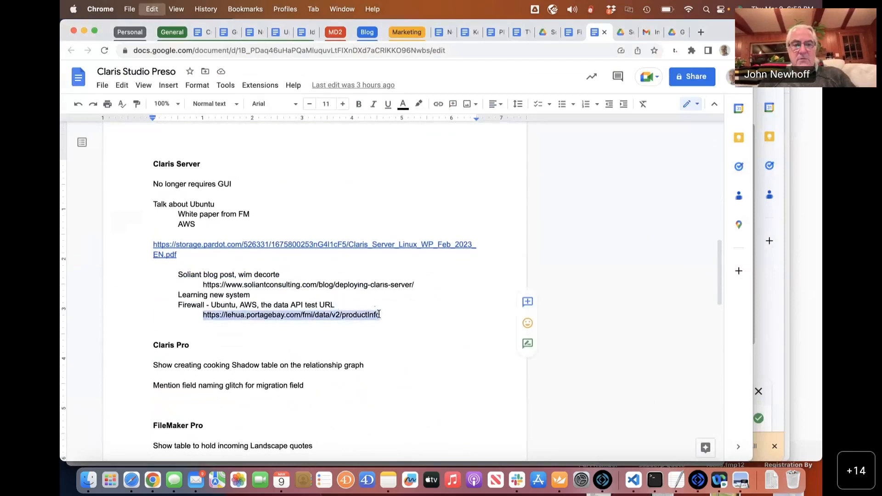
pyautogui.press('super+Tab')
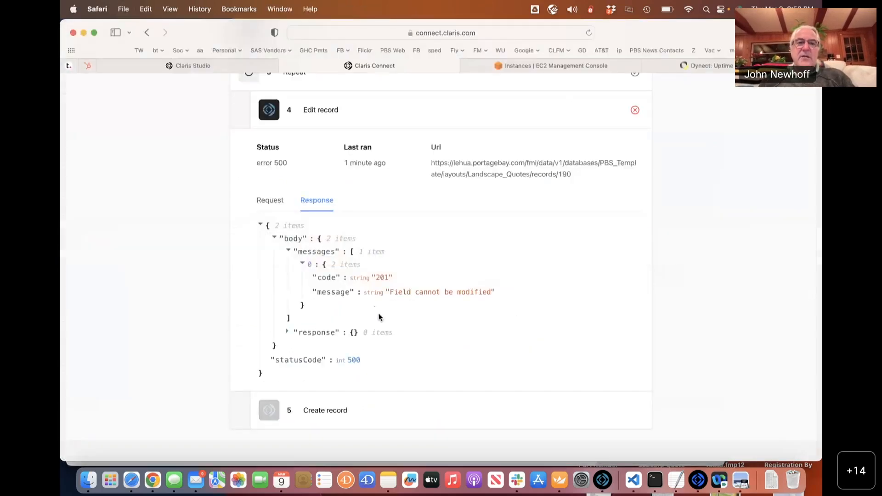
# Load the productInfo URL in a new Safari window and confirm Claris Data API Engine 40.1.2.8 returns OK.
pyautogui.press('super+n')
pyautogui.press('super+v')
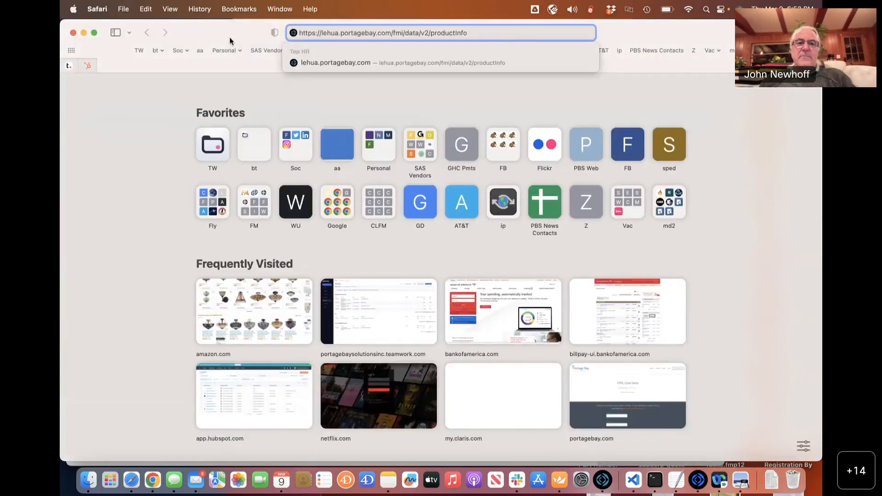
pyautogui.press('Return')
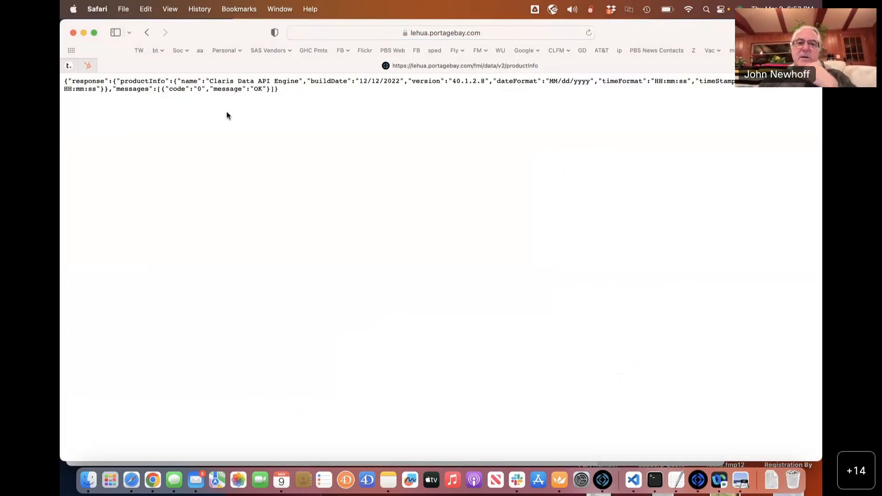
pyautogui.moveTo(292, 90); pyautogui.dragTo(61, 78)
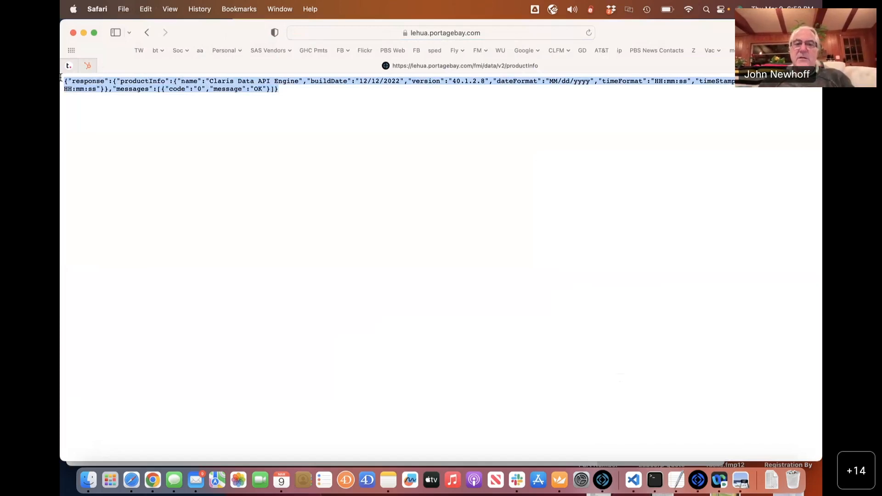
pyautogui.press('super+Tab')
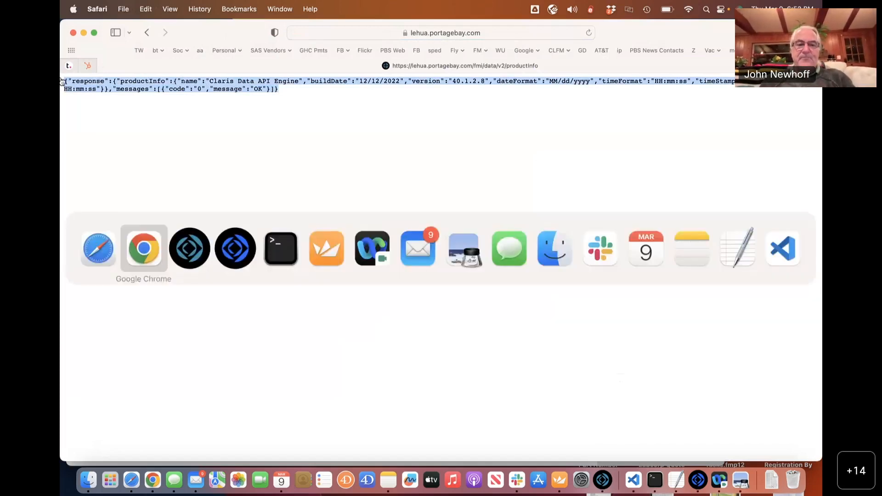
pyautogui.press('super+Tab')
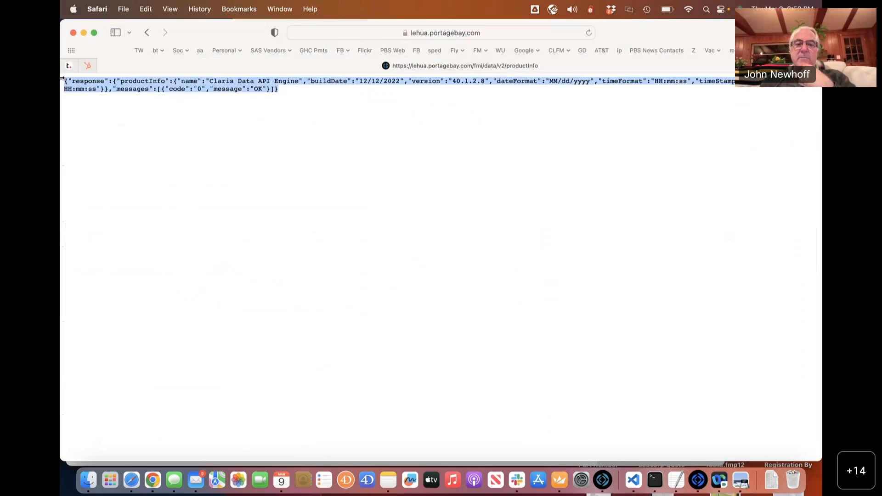
pyautogui.click(62, 78)
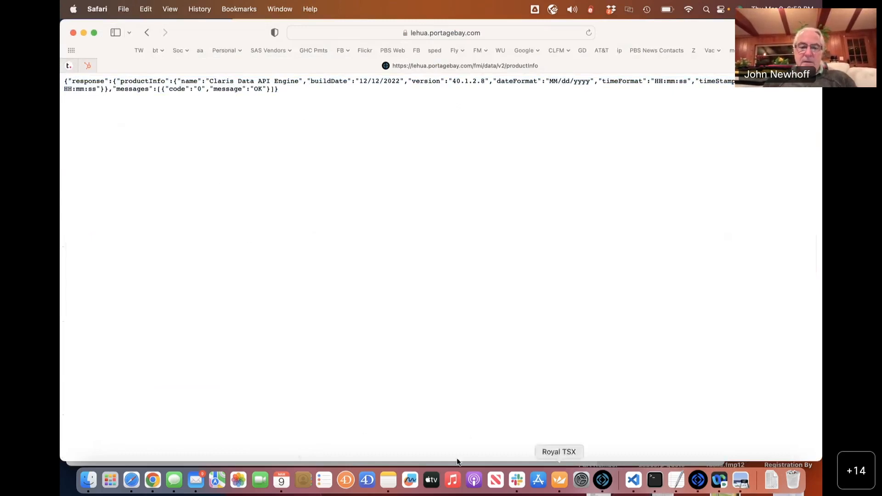
pyautogui.press('super+Tab')
pyautogui.press('super+Tab')
pyautogui.press('super+Tab')
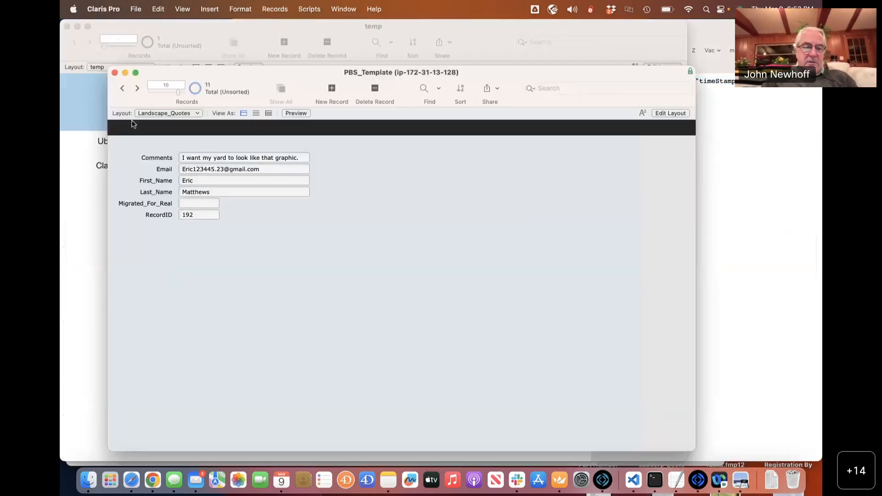
# Verify PBS_Template's Full Access privilege set includes fmrest access, closing security settings unchanged.
pyautogui.click(136, 9)
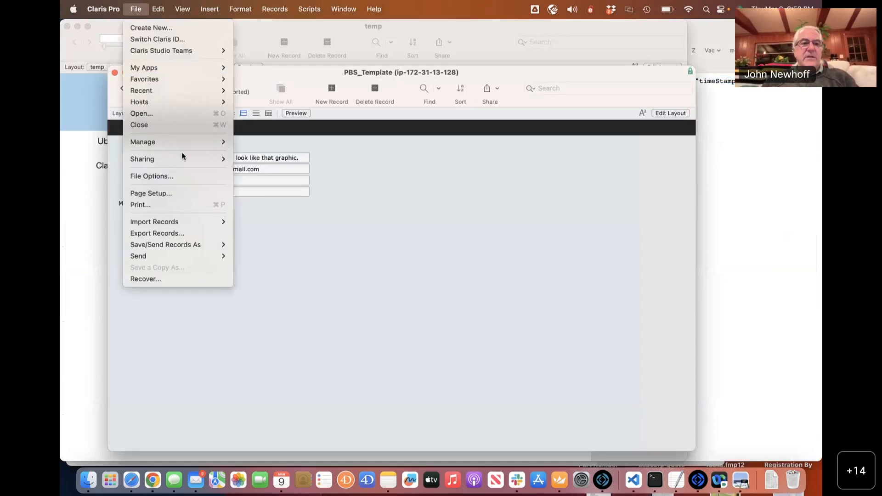
pyautogui.moveTo(183, 142)
pyautogui.click(271, 151)
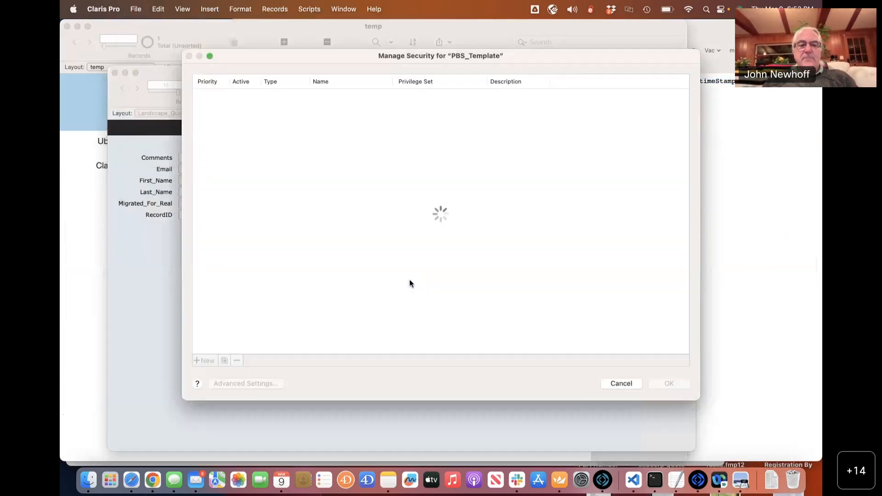
pyautogui.click(317, 96)
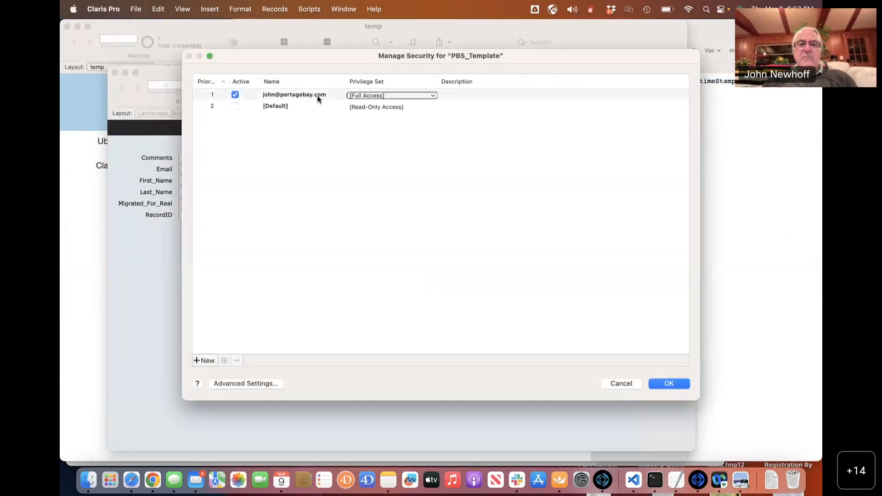
pyautogui.click(251, 384)
pyautogui.doubleClick(340, 153)
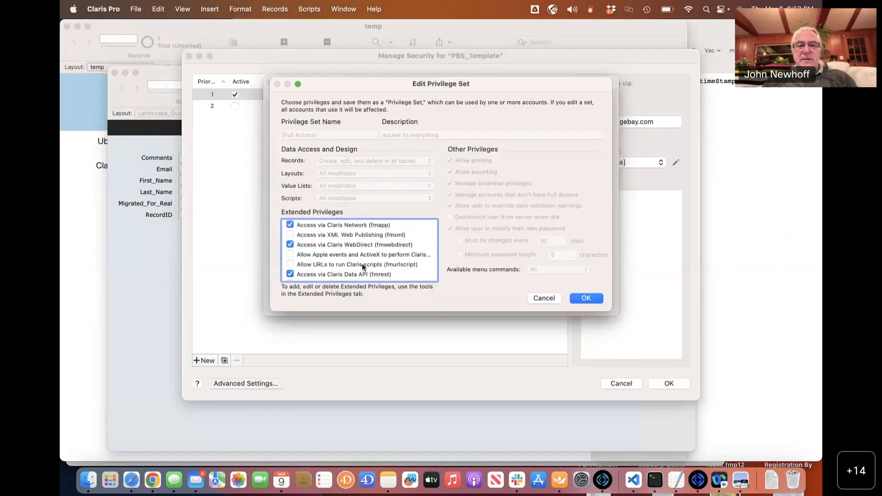
pyautogui.click(307, 274)
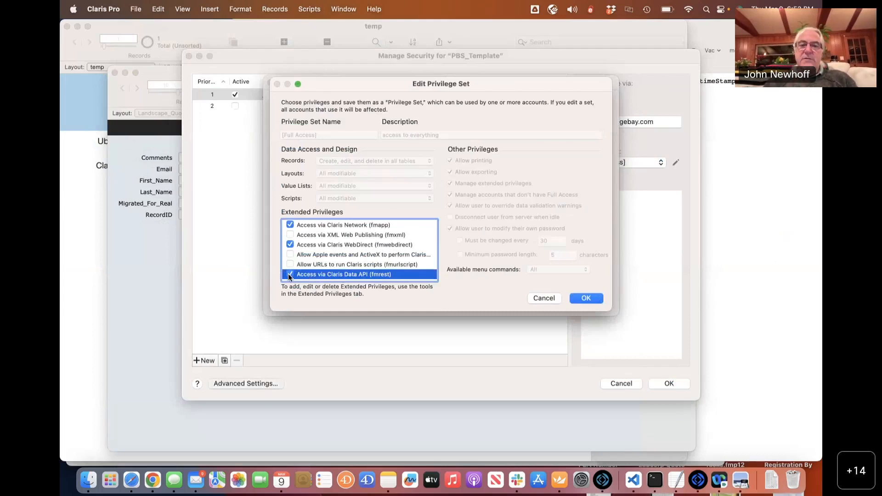
pyautogui.click(582, 294)
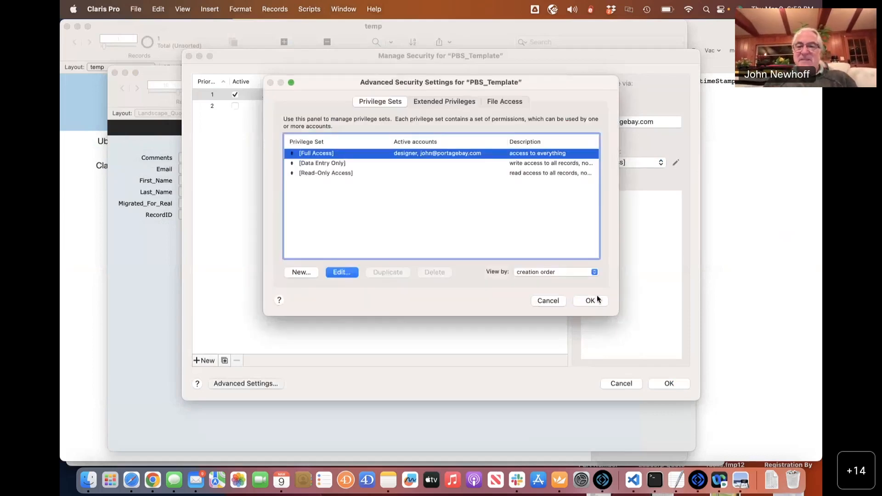
pyautogui.click(549, 301)
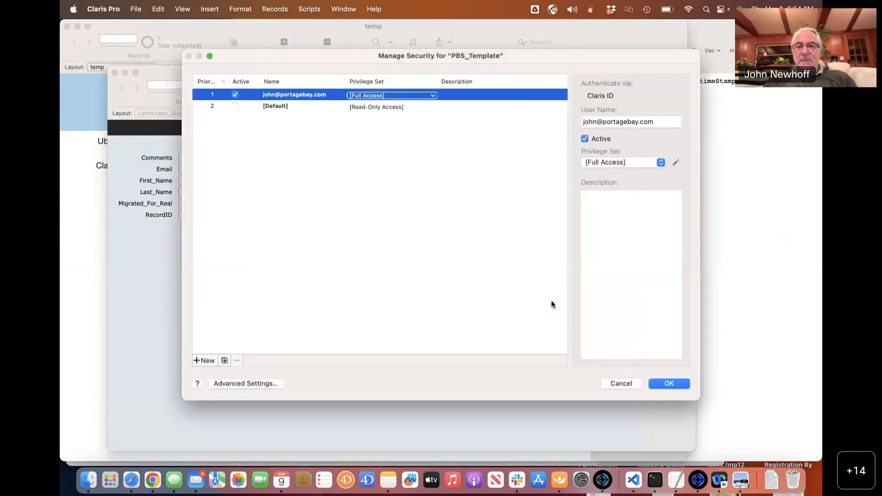
pyautogui.click(623, 386)
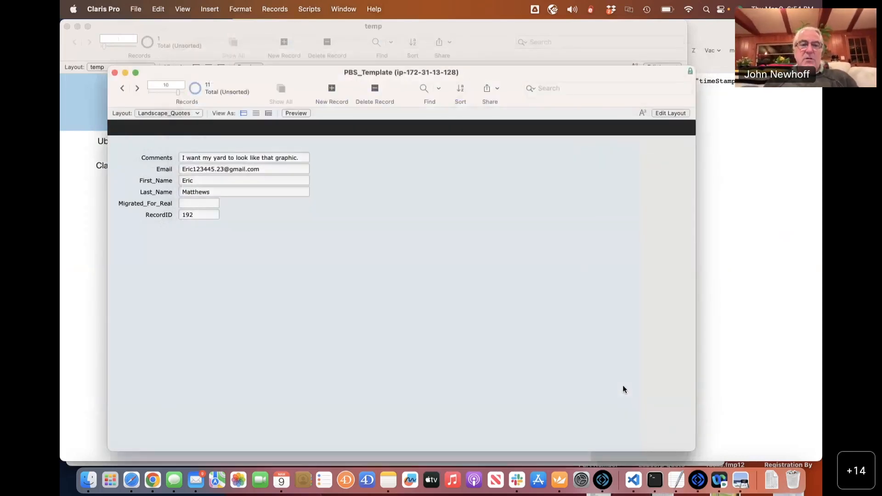
pyautogui.press('super+Tab')
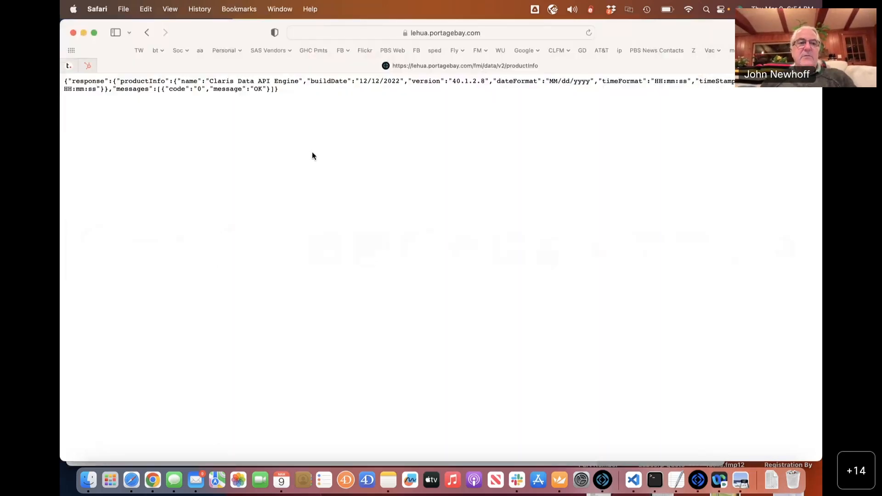
# Bring up the Landscape_Quotes form view and confirm the account's Paid Standard plan in the avatar menu.
pyautogui.press('super+w')
pyautogui.click(215, 68)
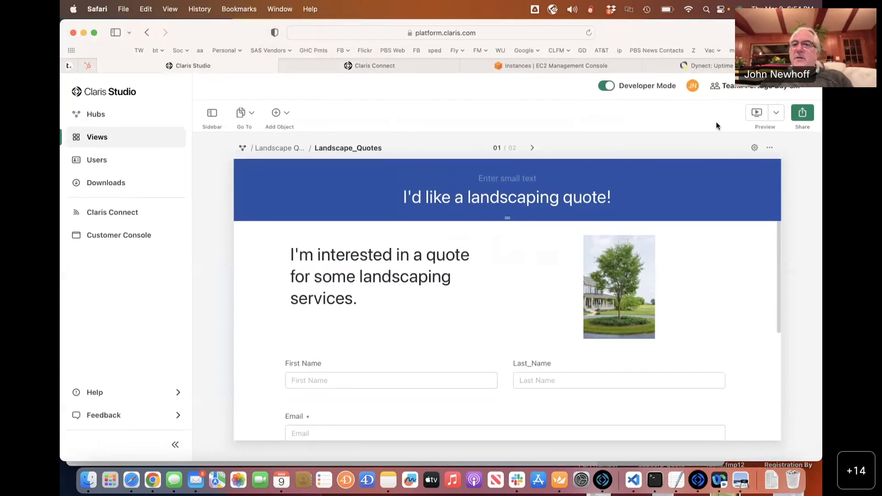
pyautogui.click(691, 92)
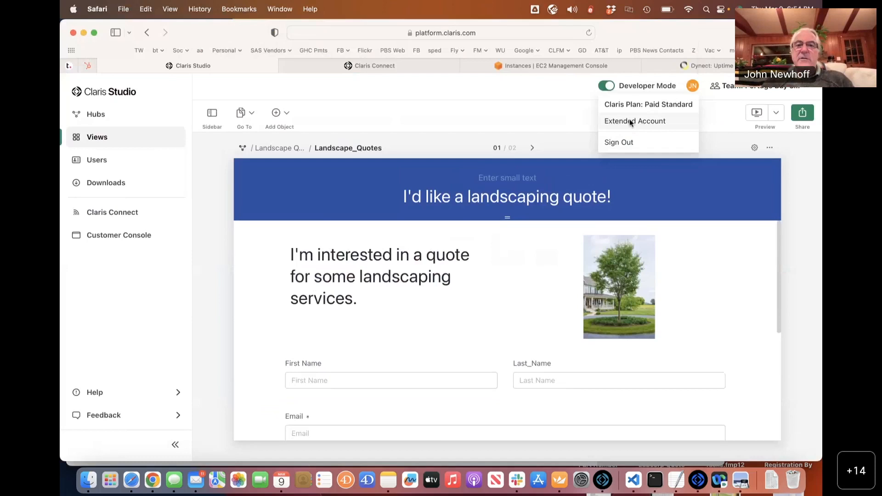
pyautogui.click(551, 111)
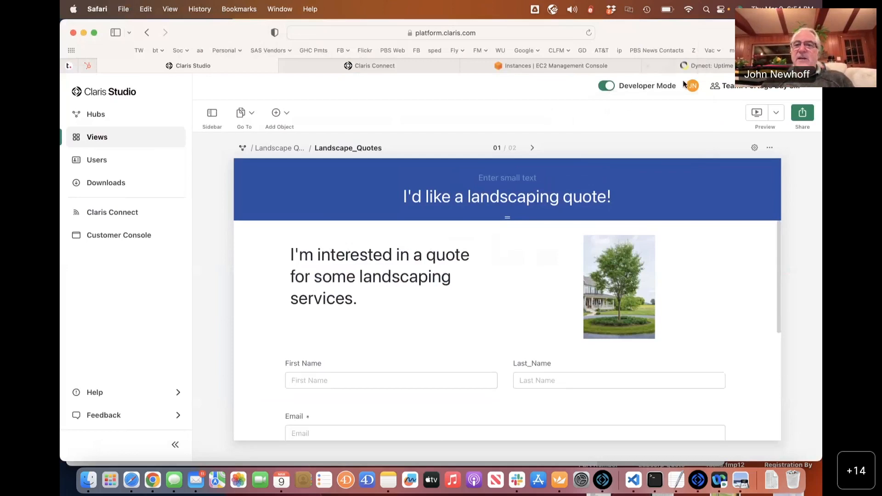
pyautogui.click(693, 86)
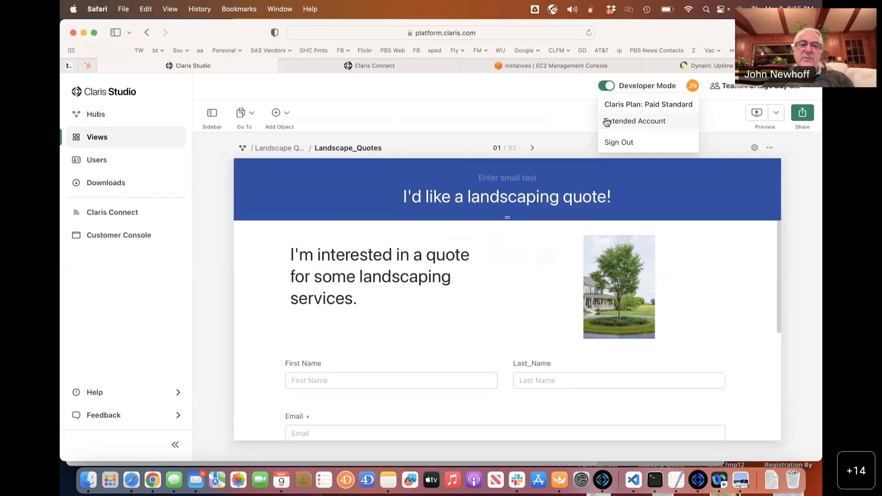
pyautogui.click(570, 116)
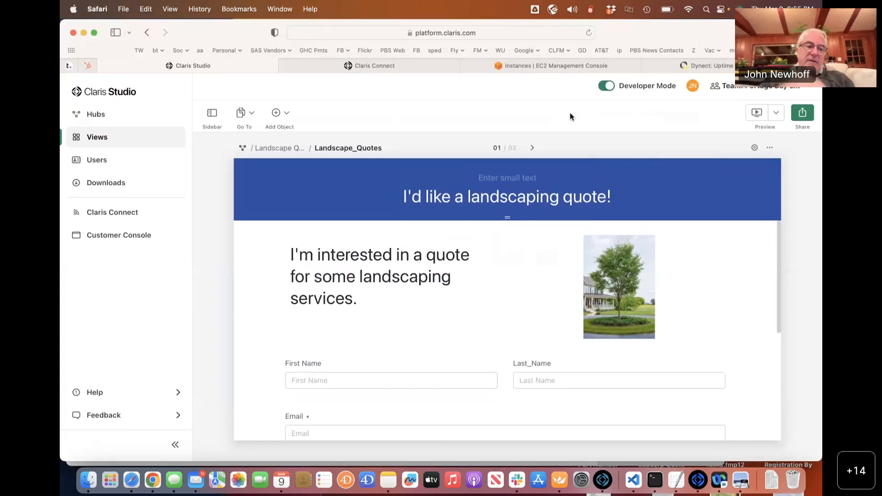
pyautogui.press('super+Tab')
pyautogui.press('super+shift+Tab')
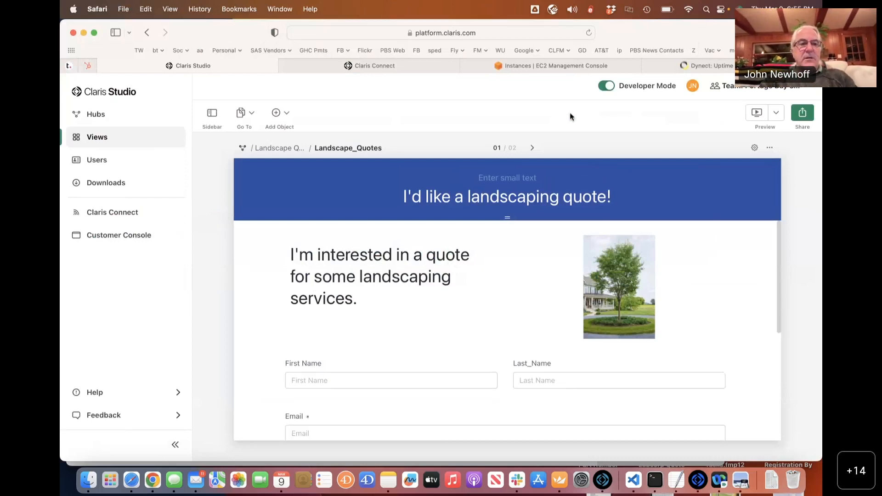
pyautogui.press('super+Tab')
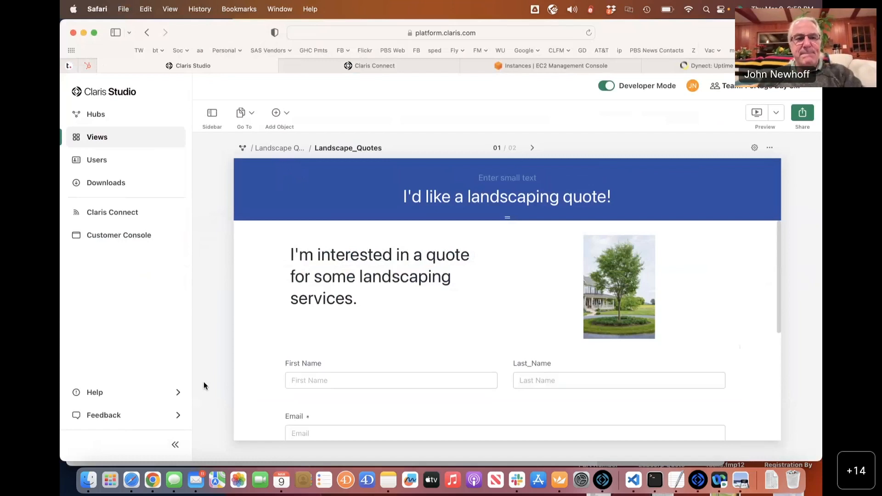
# Bring forward PBS_Tracker's Landscape_Quotes table, showing 7 records imported via Connect.
pyautogui.press('super+Tab')
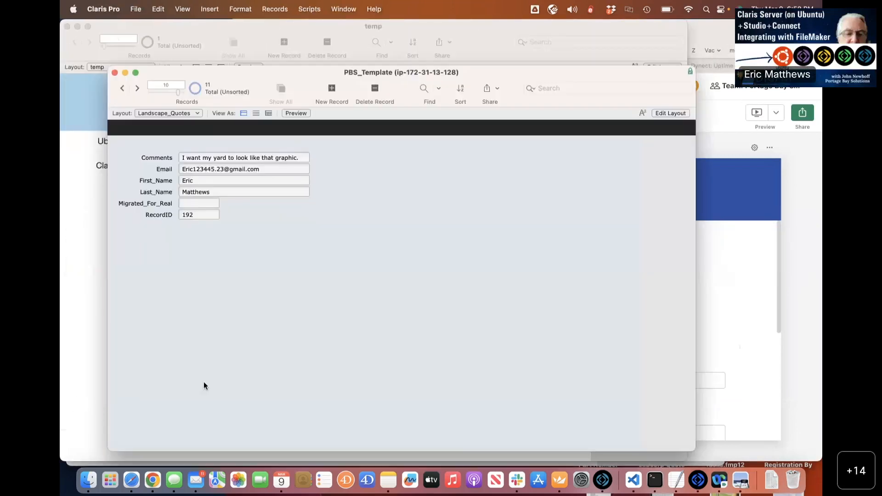
pyautogui.press('super+Tab')
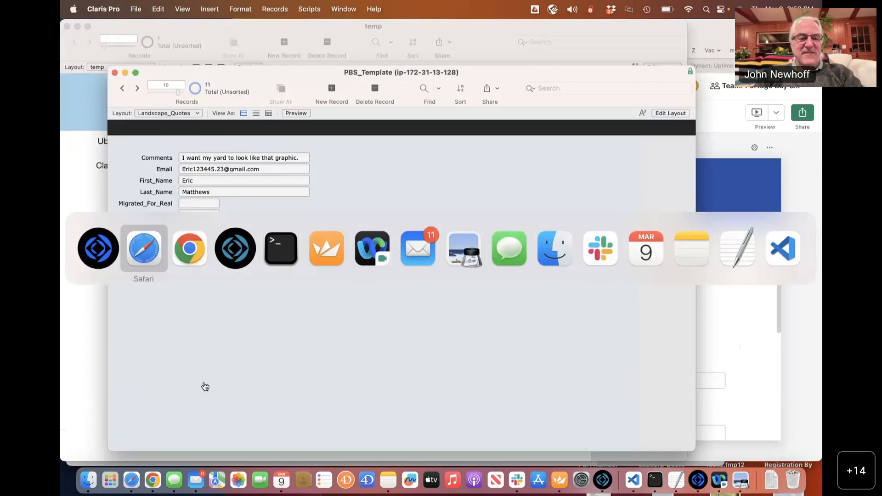
pyautogui.press('super+Tab')
pyautogui.press('super+Tab')
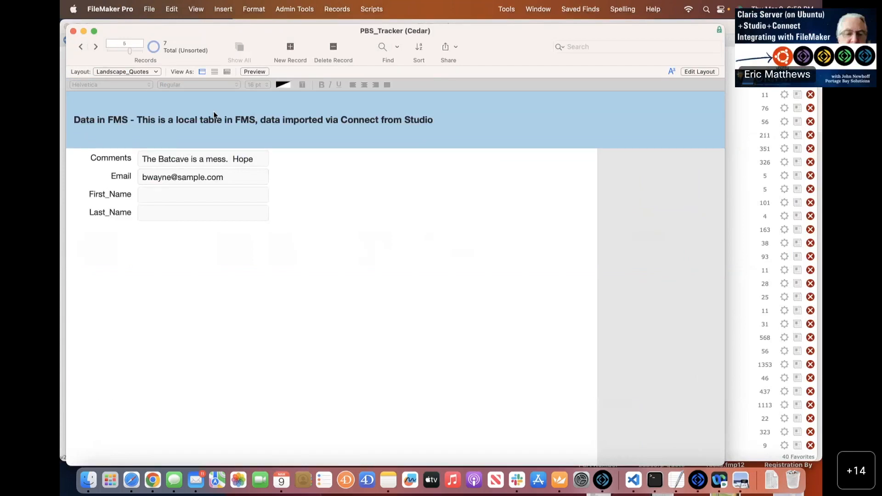
pyautogui.press('super+Tab')
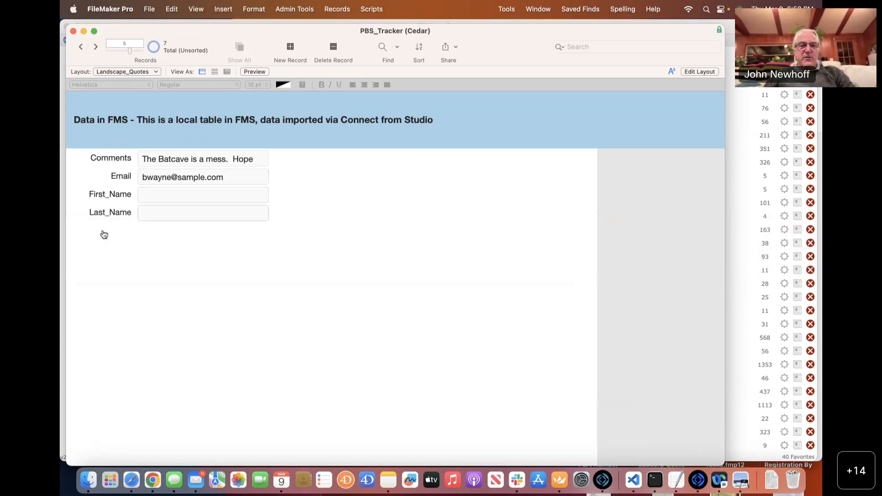
pyautogui.press('super+Tab')
pyautogui.press('super+shift+Tab')
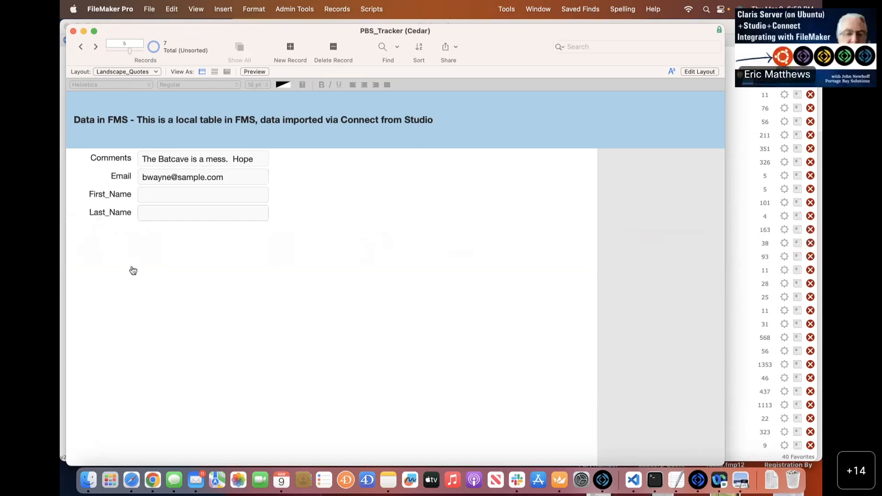
pyautogui.press('super+Tab')
pyautogui.press('super+Tab')
pyautogui.press('super+Tab')
pyautogui.press('super+Tab')
pyautogui.press('super+Tab')
pyautogui.press('super+Tab')
pyautogui.press('super+Tab')
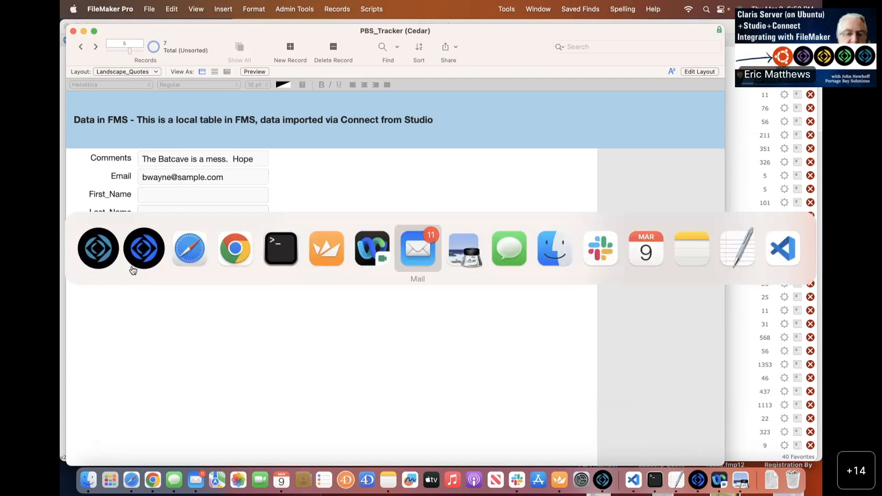
pyautogui.press('super+shift+Tab')
pyautogui.press('super+shift+Tab')
pyautogui.press('super+shift+Tab')
pyautogui.press('super+shift+Tab')
pyautogui.press('super+shift+Tab')
pyautogui.press('super+shift+Tab')
pyautogui.press('super+shift+Tab')
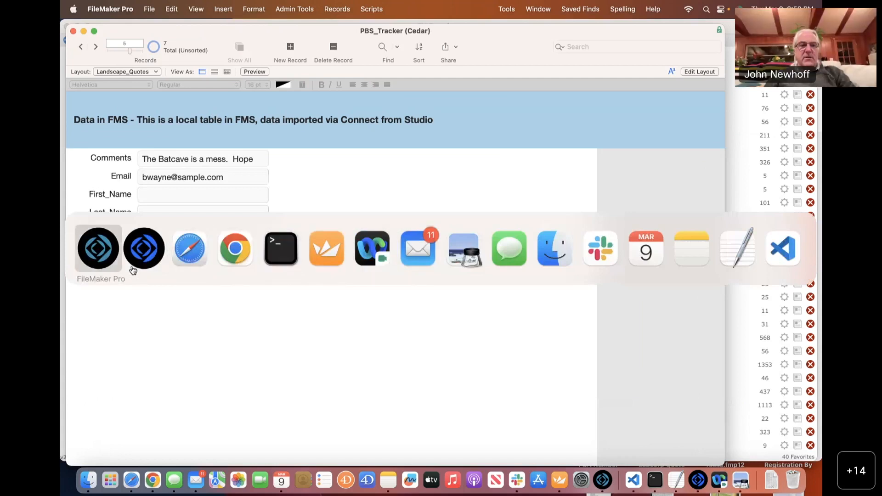